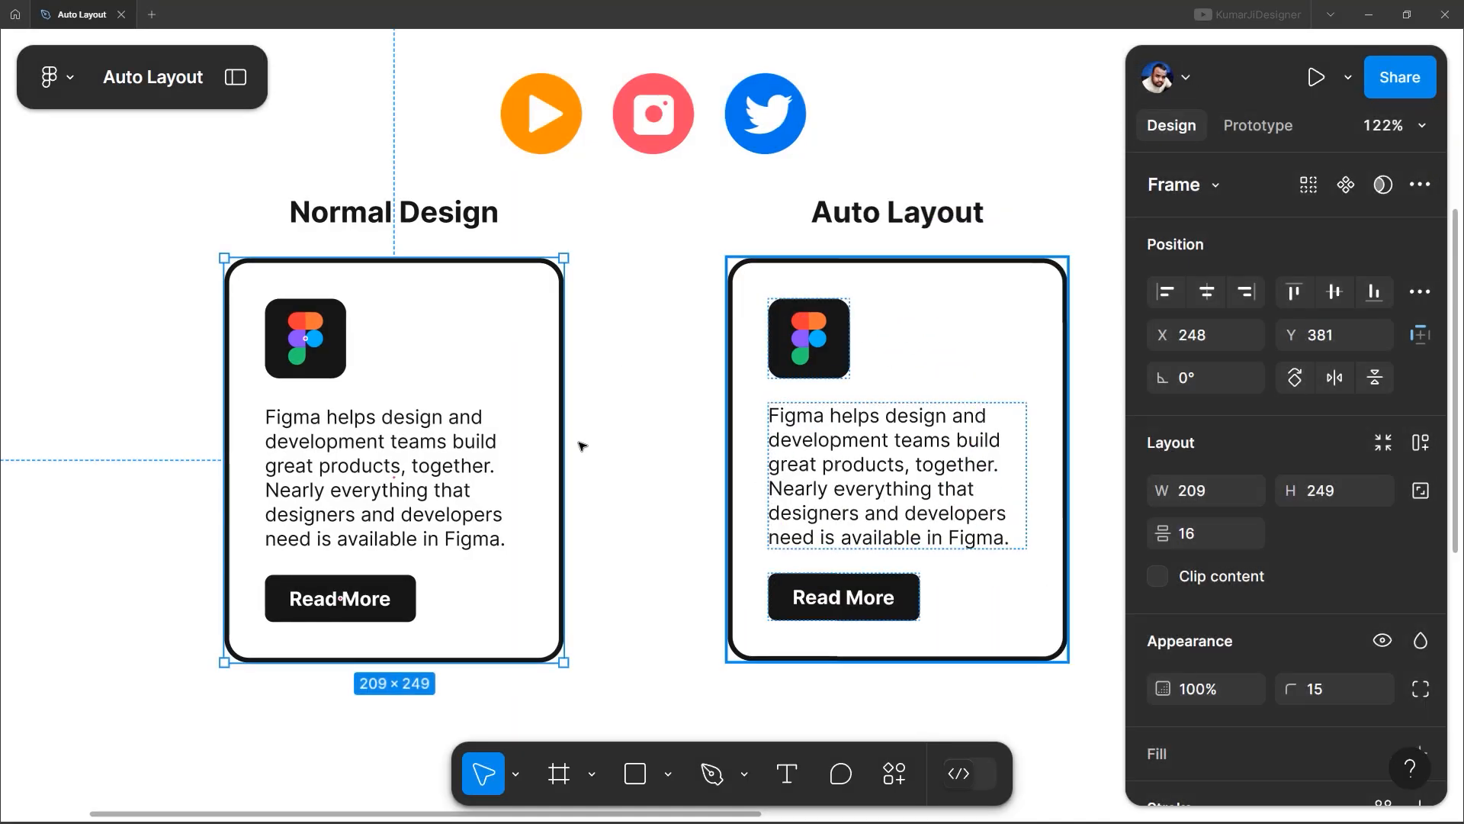
Step: Try replacing the Normal Design card's button label with "Button" followed by filler text
drag(641, 416, 588, 556)
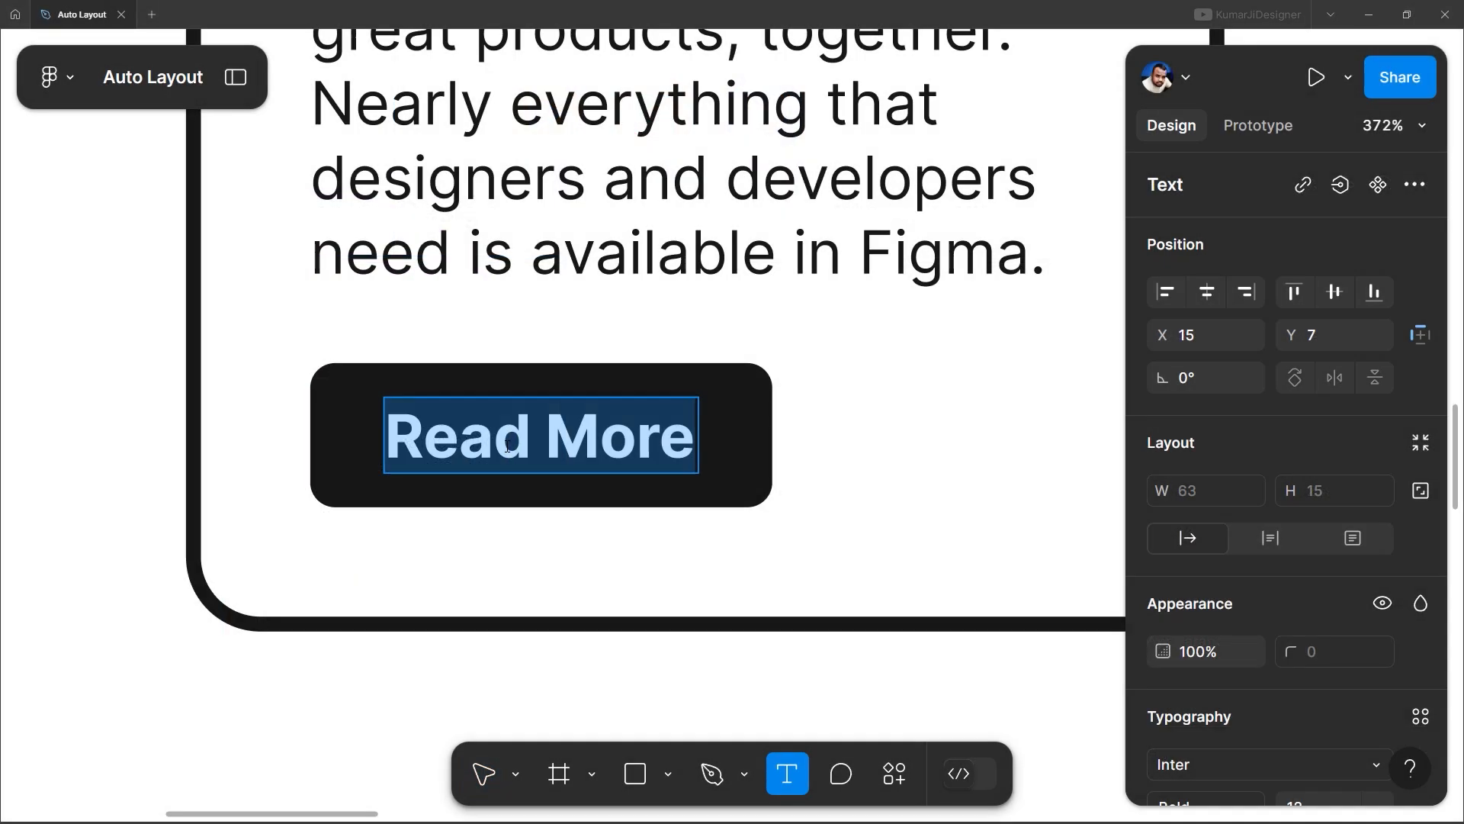
text(Button)
key(Return)
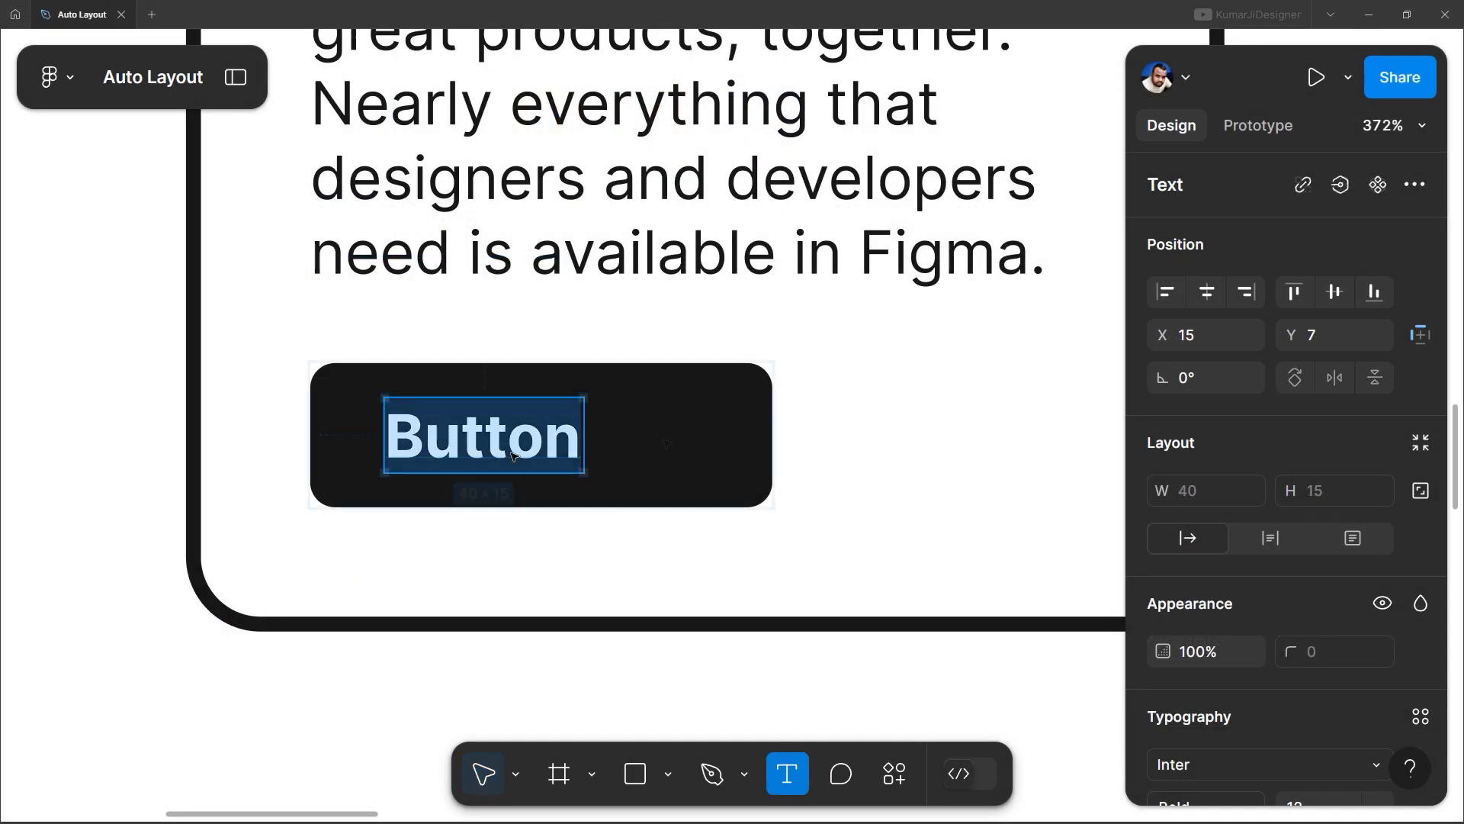
key(Right)
text(asdfas)
key(Escape)
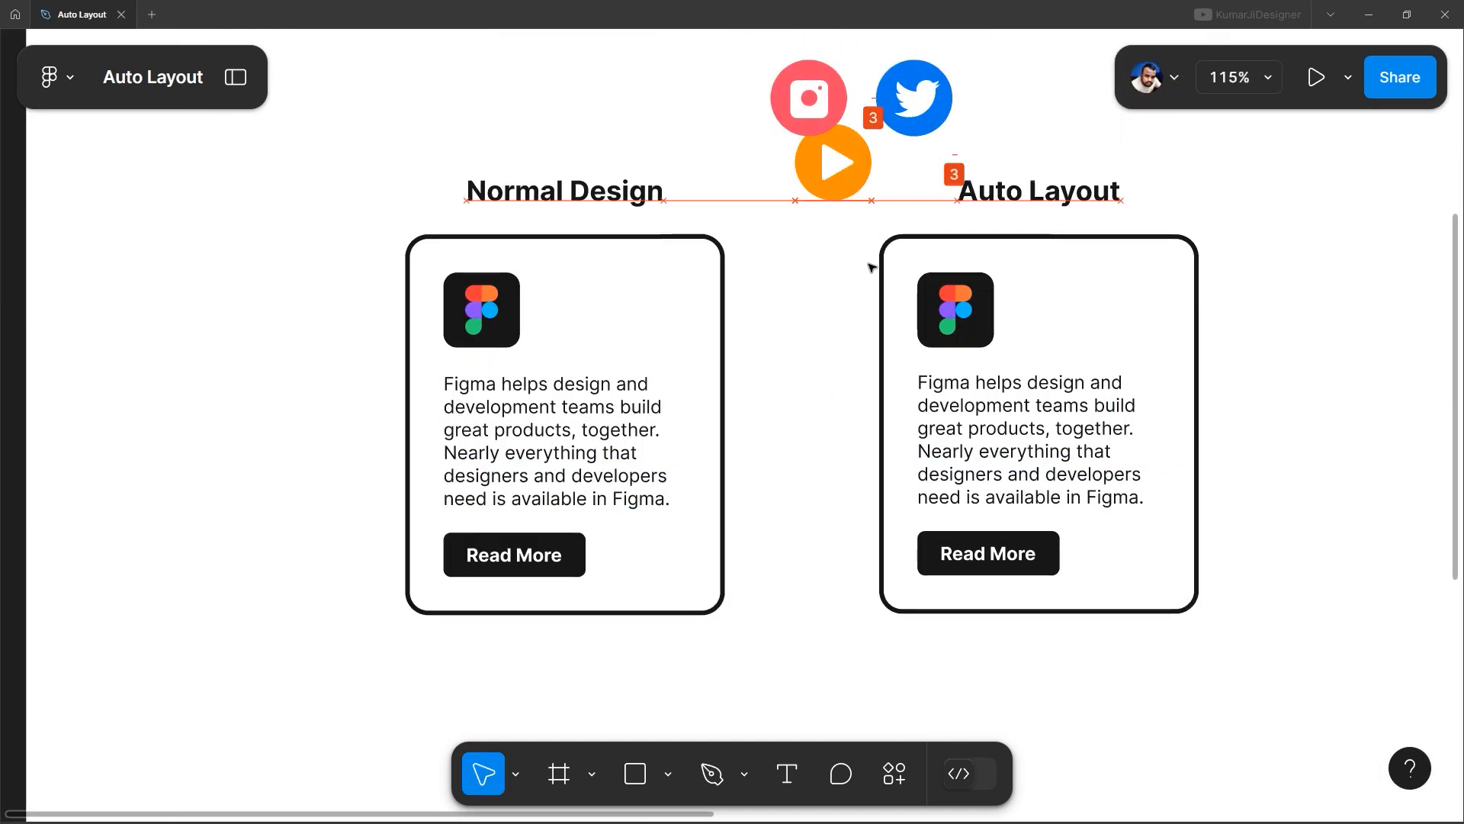
Step: Try placing the orange play icon inside the Normal Design card
drag(871, 267, 537, 410)
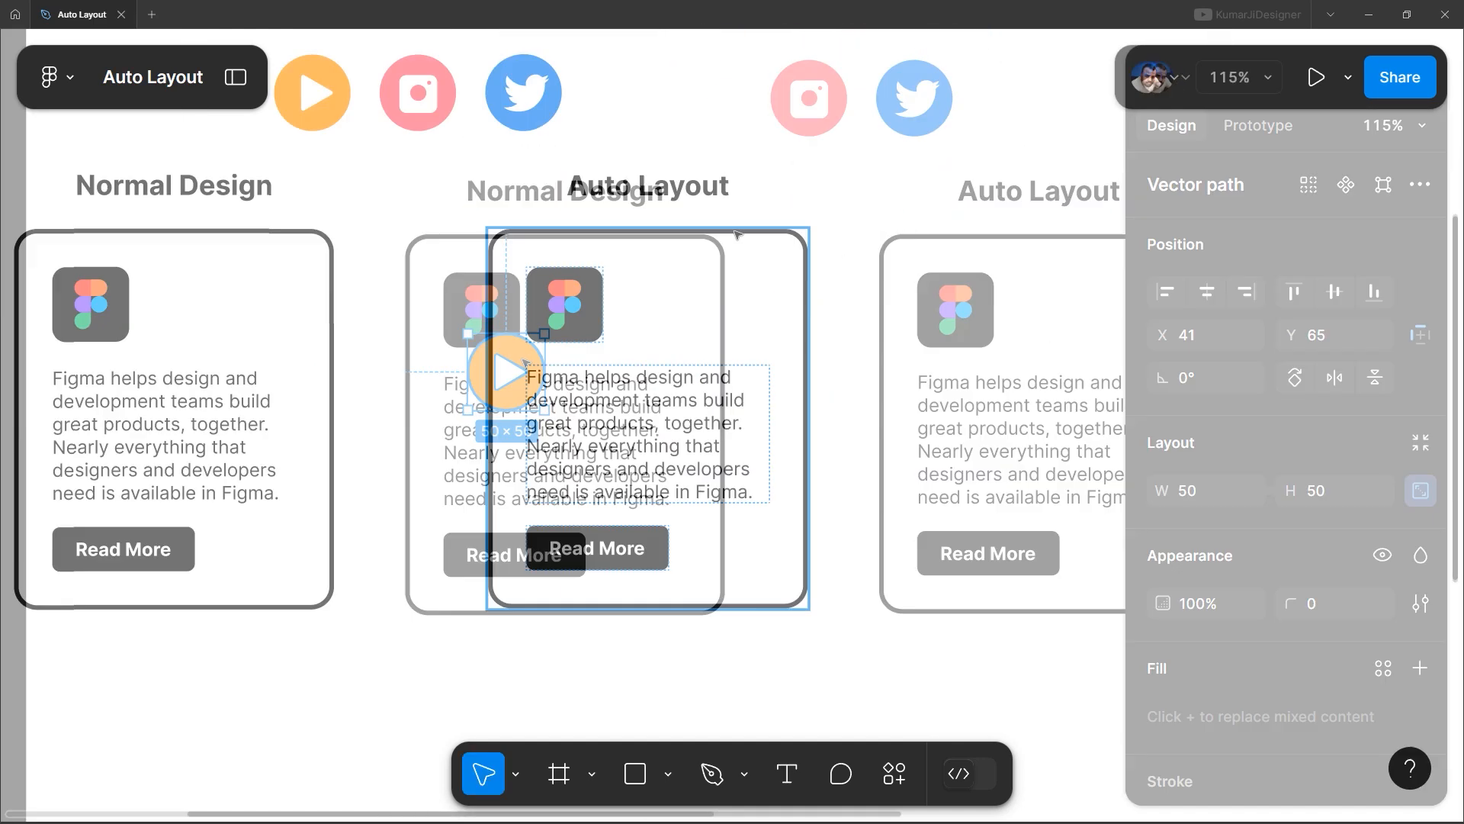
scroll(677, 183, left, 3)
scroll(678, 184, up, 2)
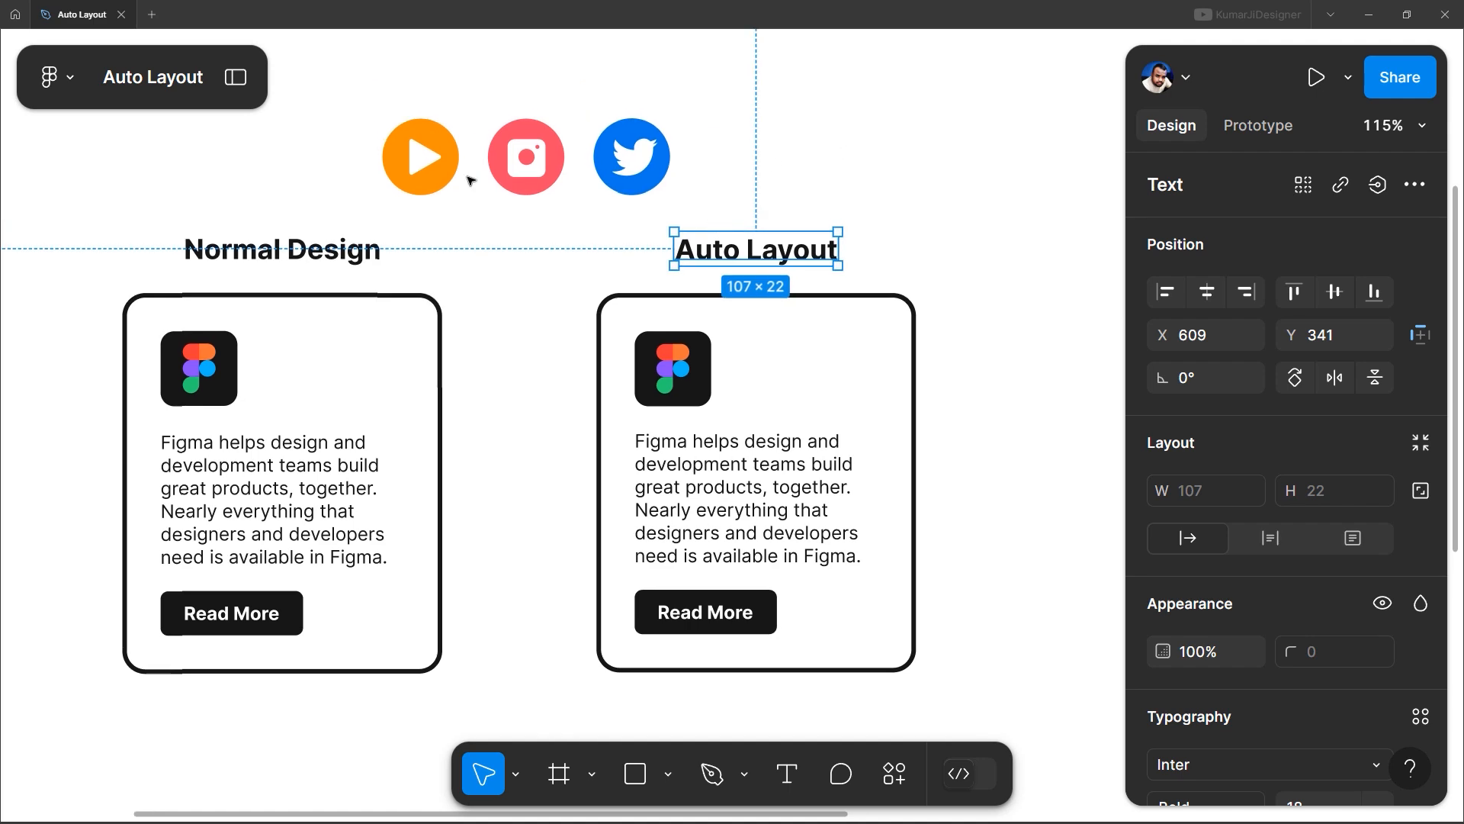
Step: Try inserting the play and Instagram icons into the Auto Layout card's content stack, undoing each placement
key(Escape)
drag(419, 156, 772, 415)
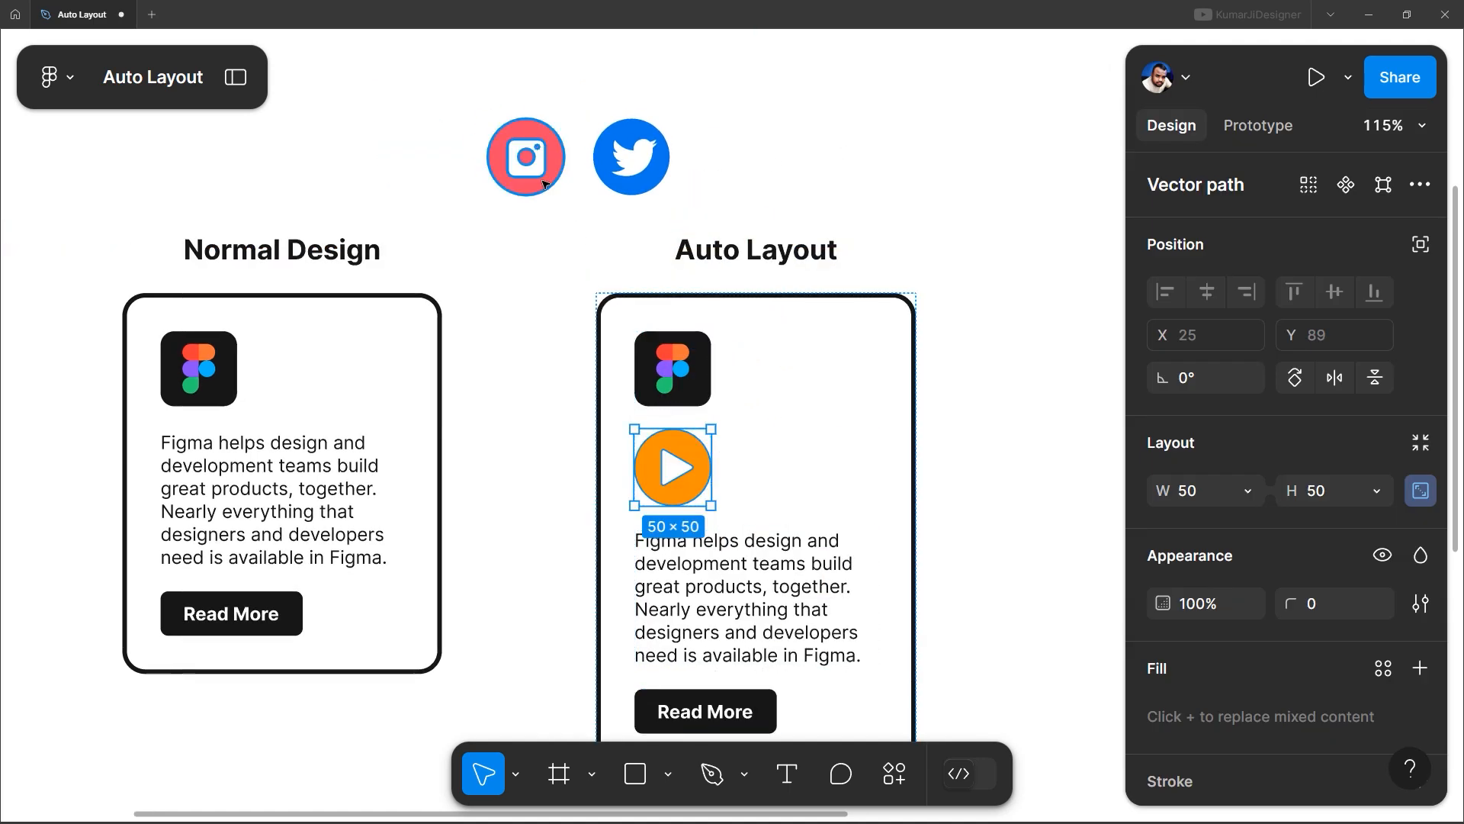
drag(527, 156, 686, 526)
key(ctrl+z)
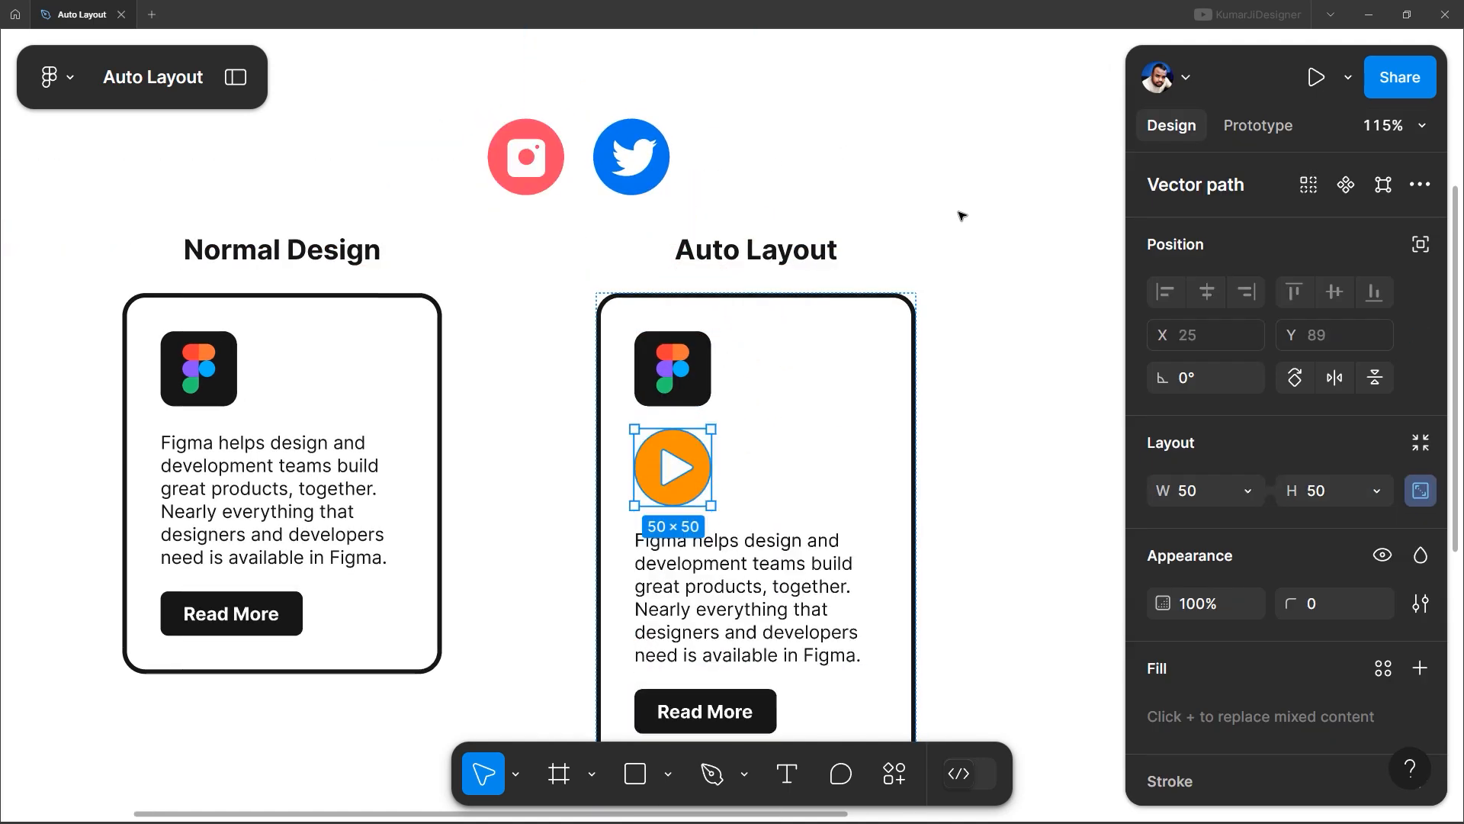
key(ctrl+z)
drag(798, 260, 824, 447)
key(ctrl+z)
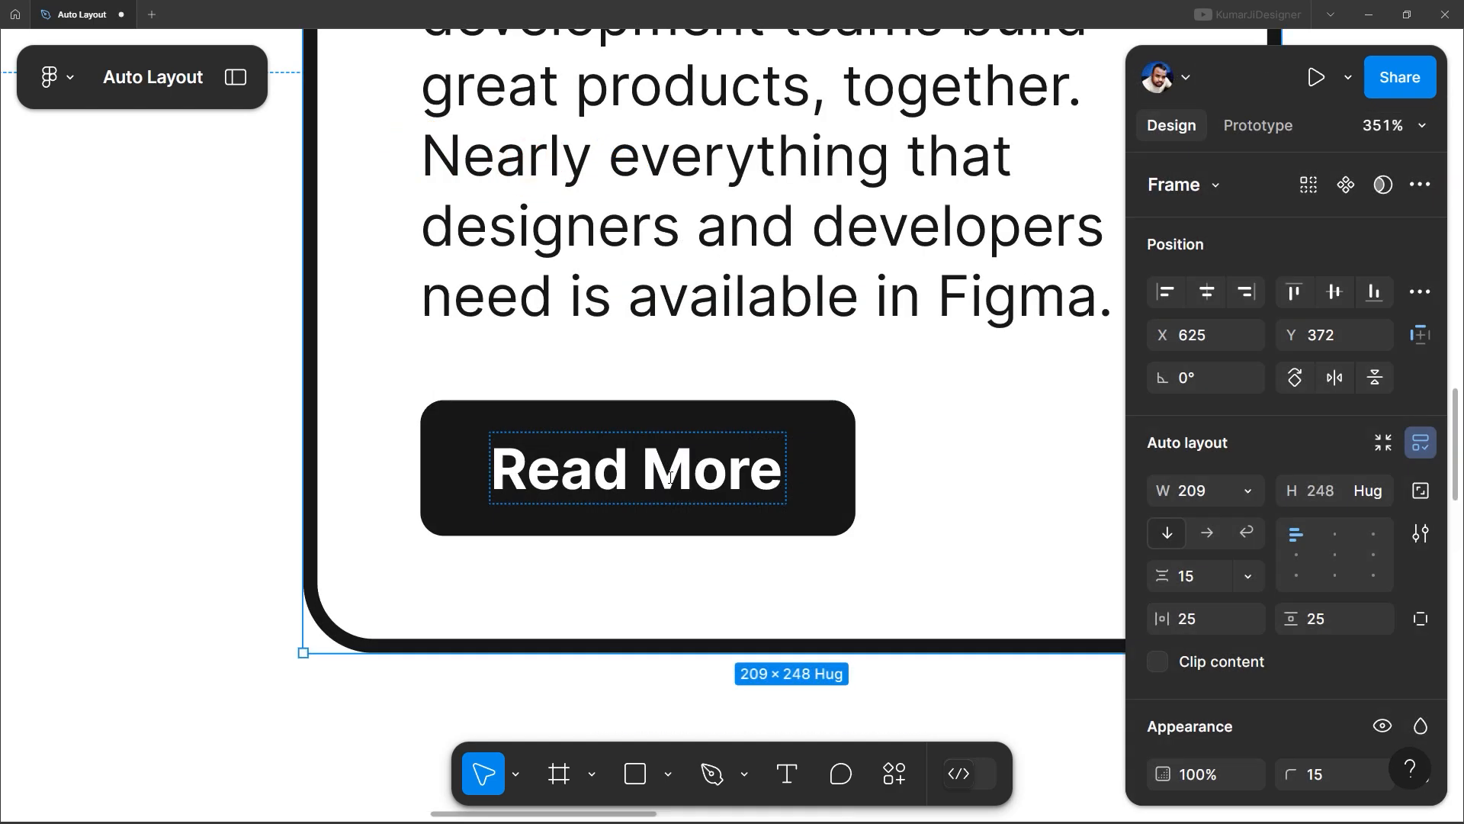
Step: Replace the Auto Layout card's button label with "Button"
key(Return)
text(Button)
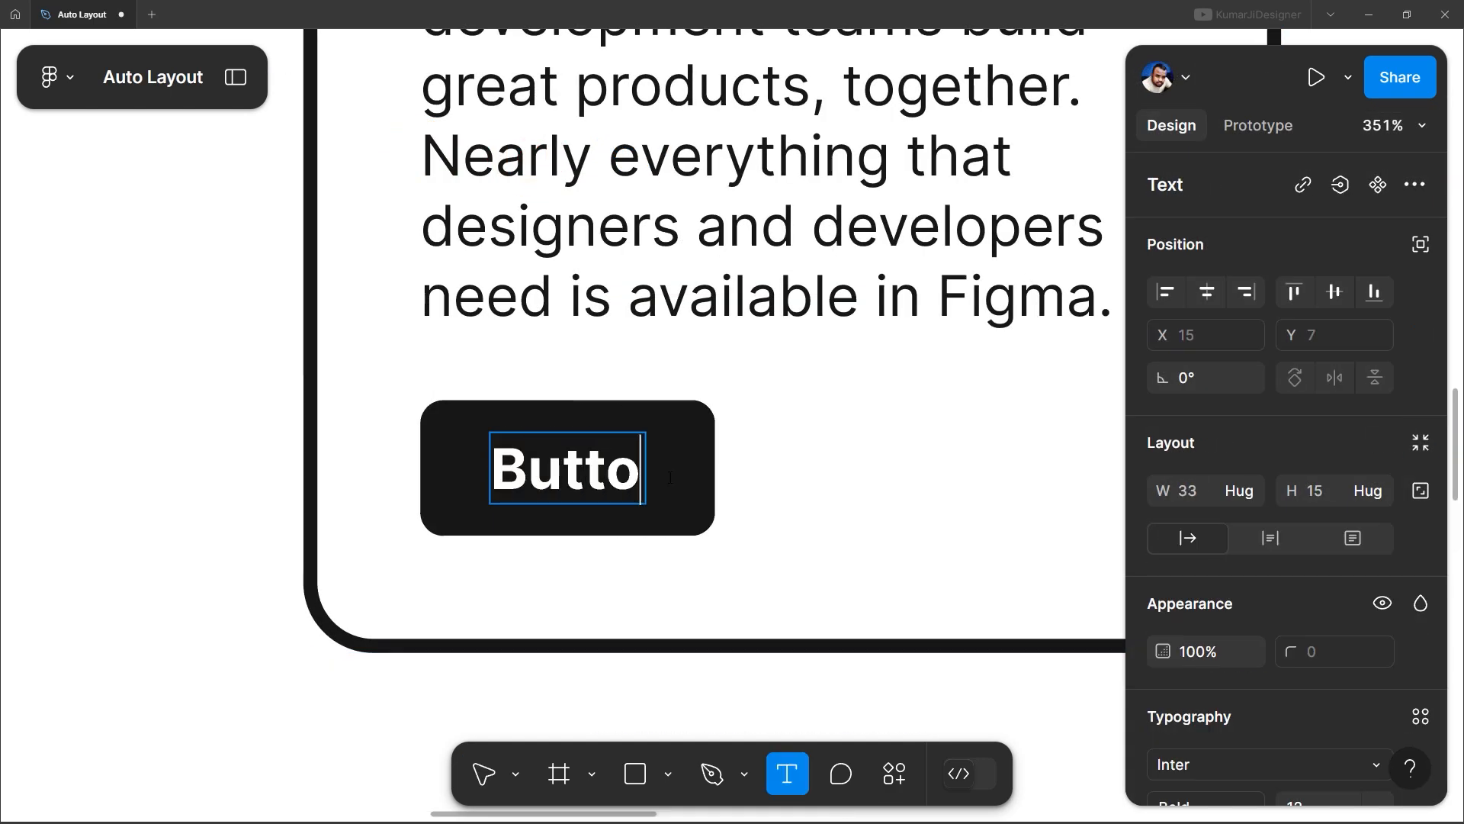
click(751, 698)
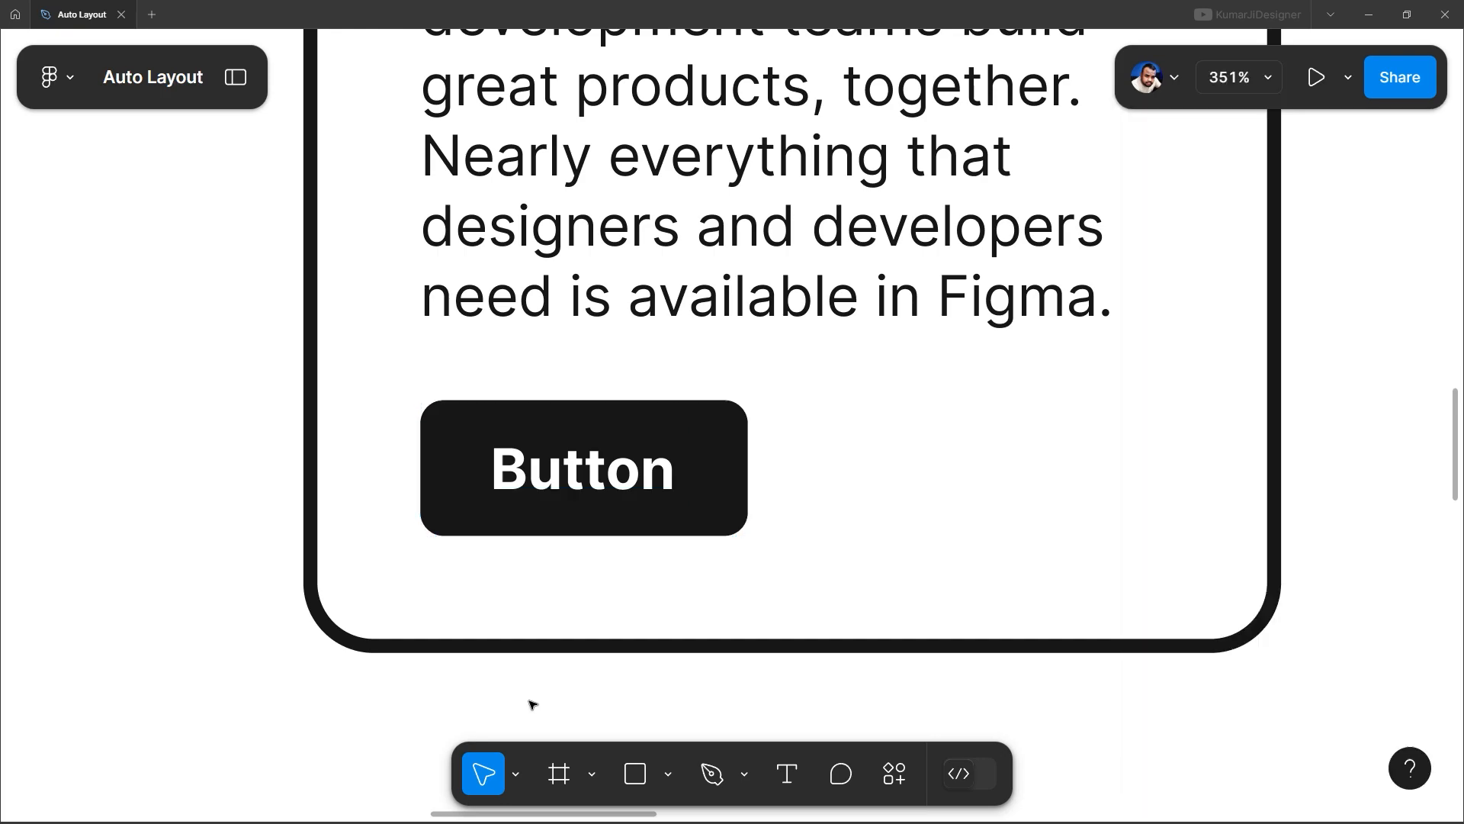
scroll(481, 572, down, 10)
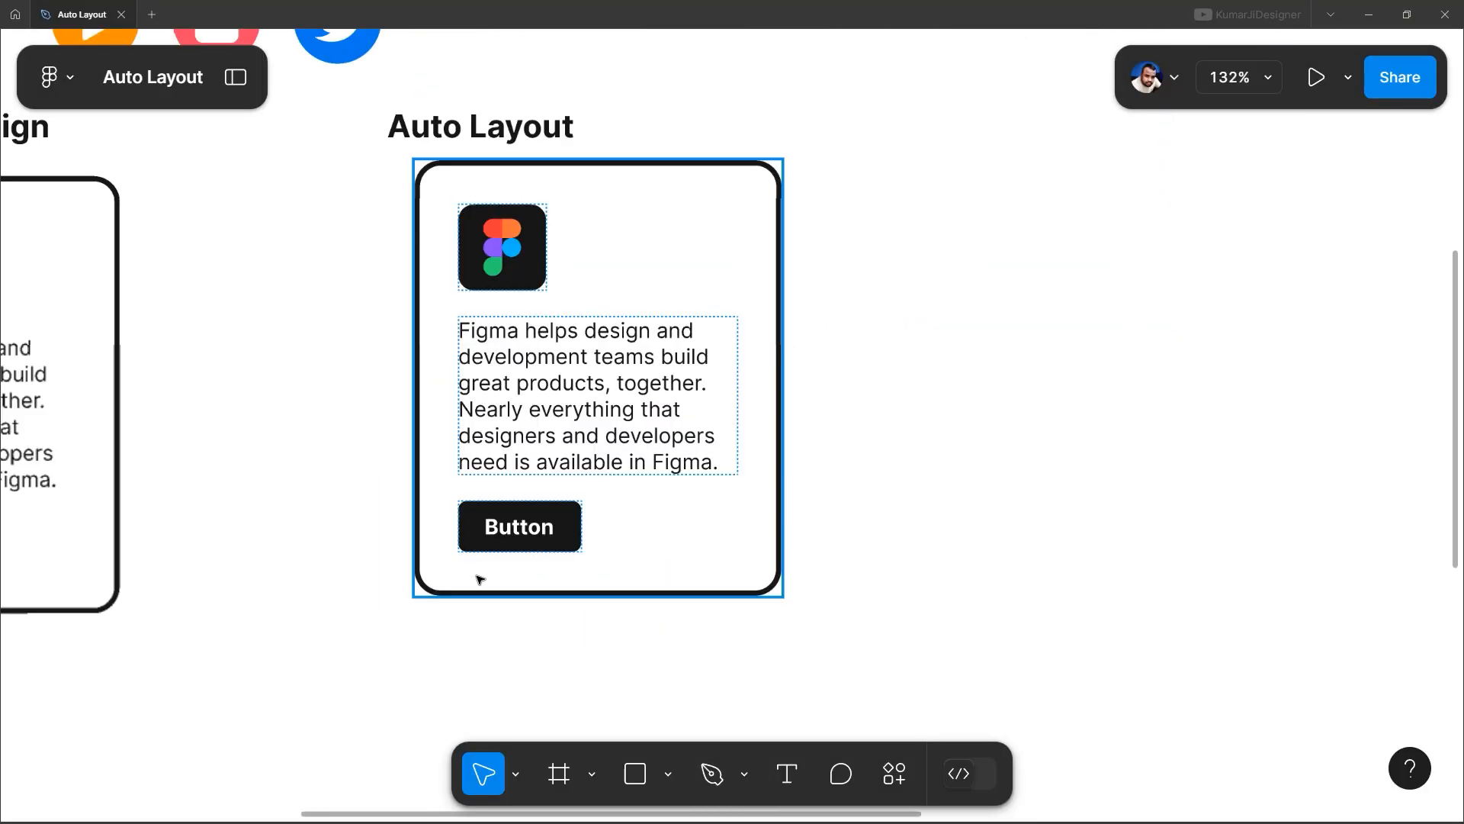
scroll(382, 575, up, 5)
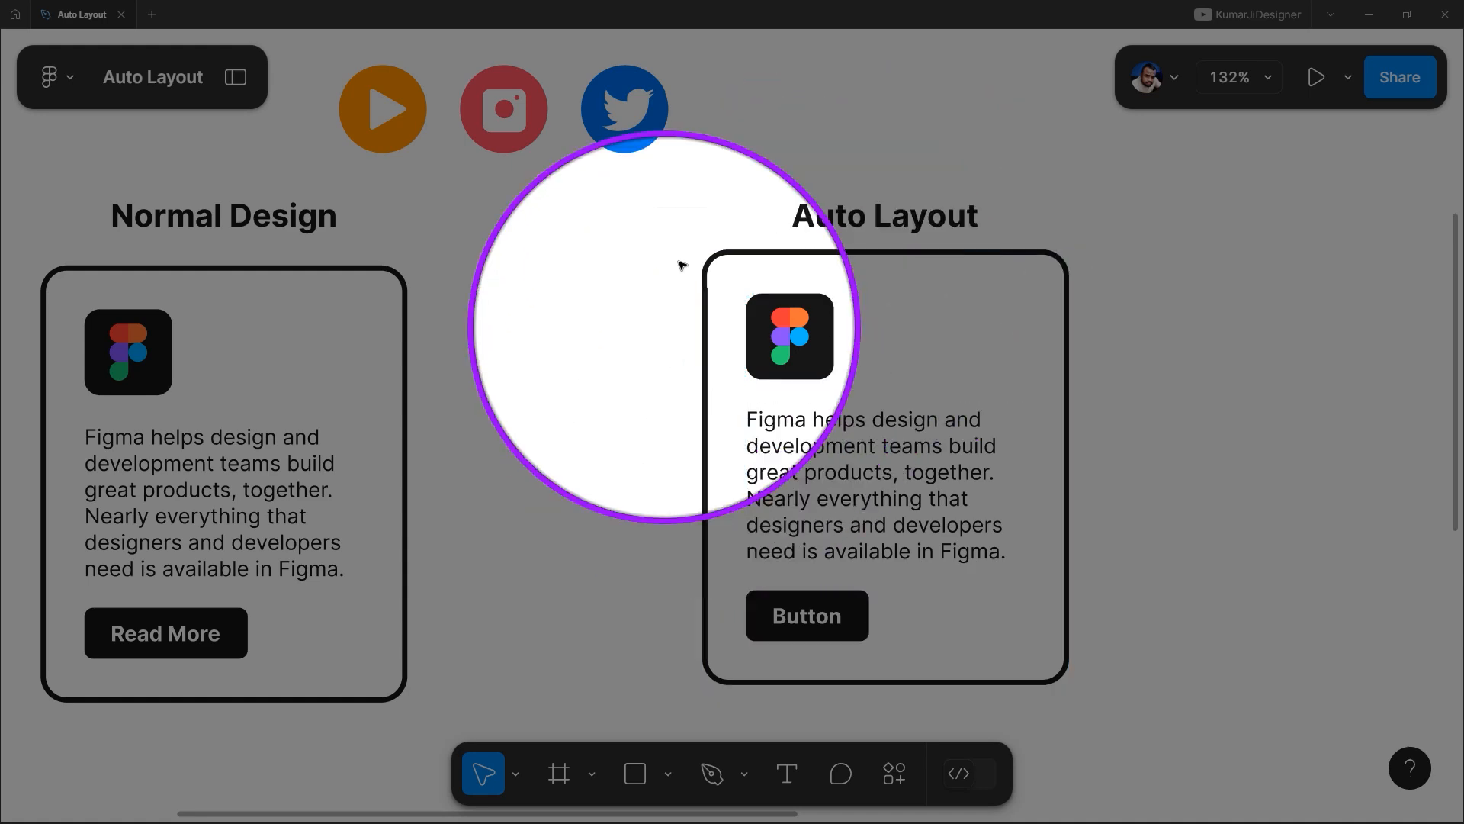
scroll(681, 450, down, 3)
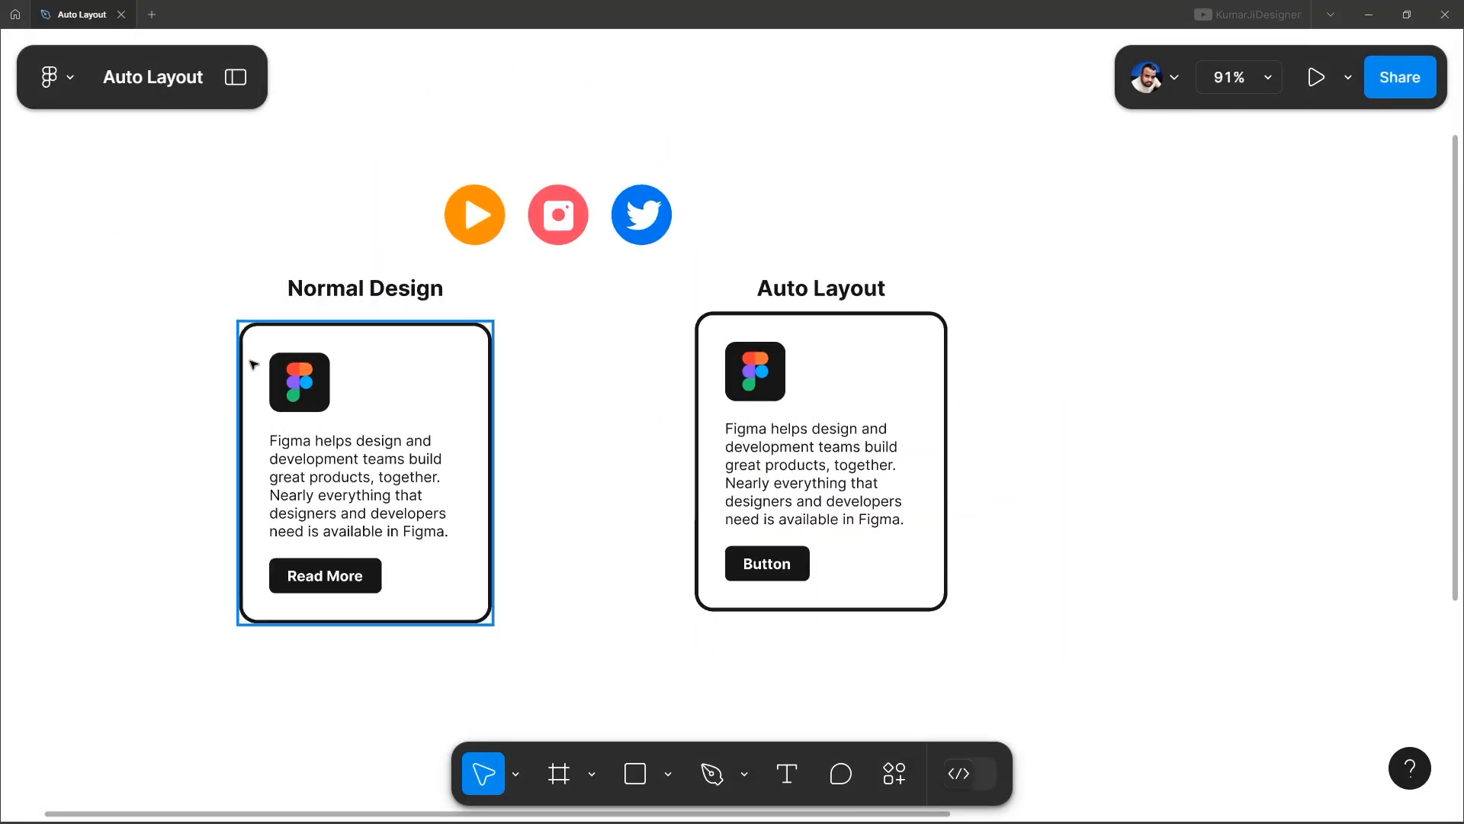
Step: Add auto layout to the unframed Read More text below the paragraph
drag(890, 229, 776, 625)
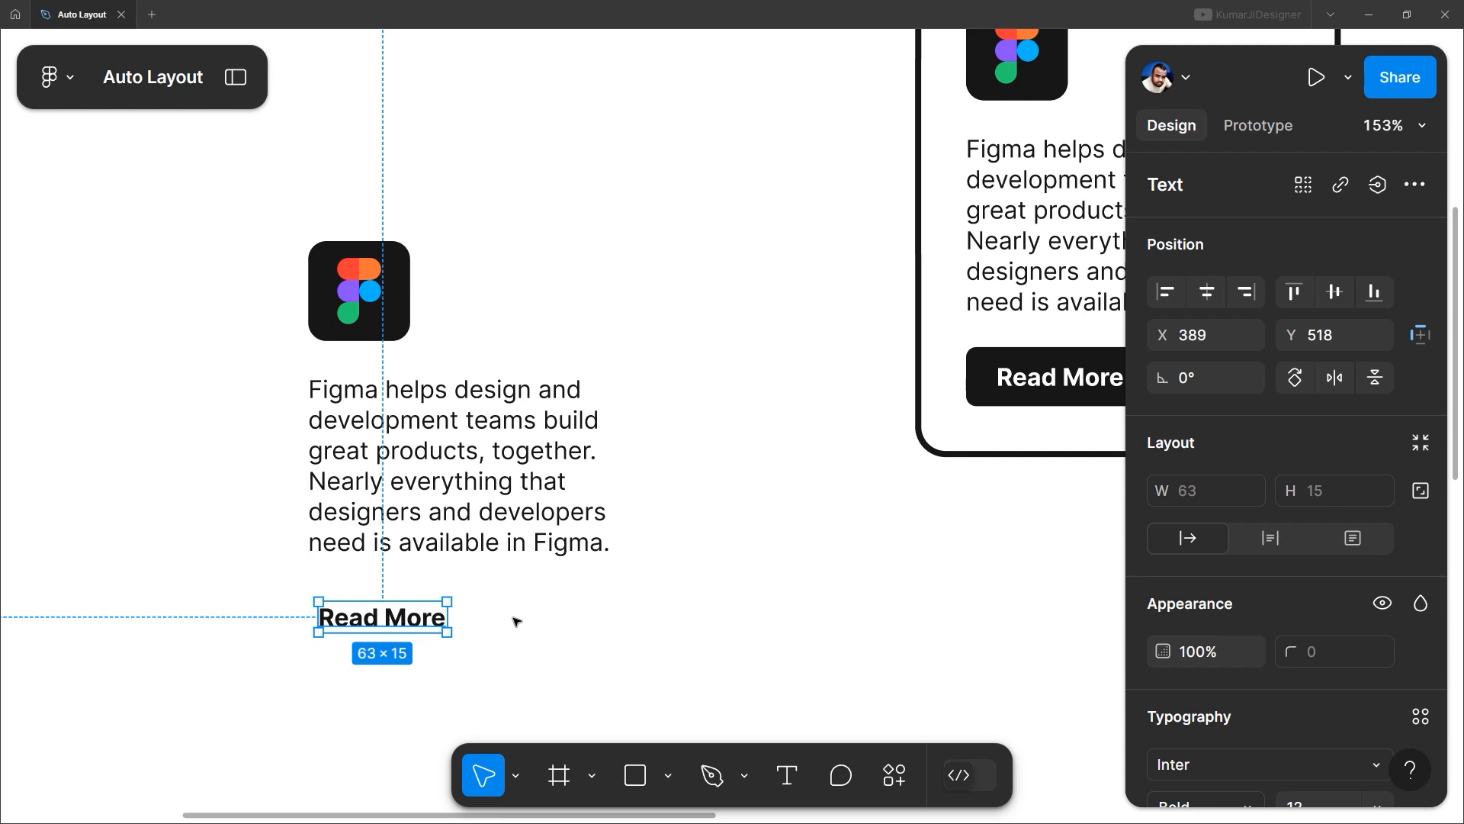
key(shift+a)
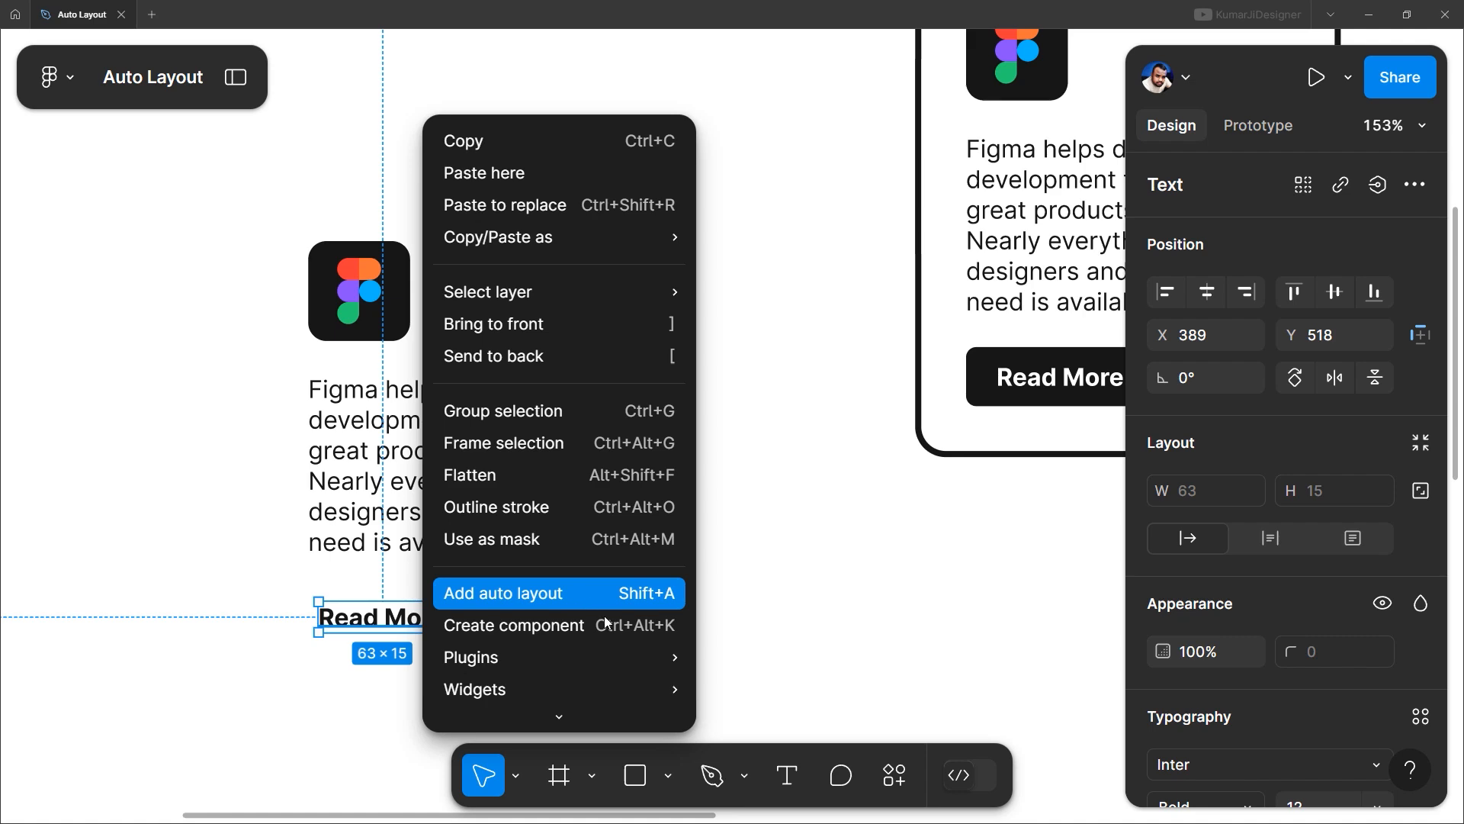
click(581, 593)
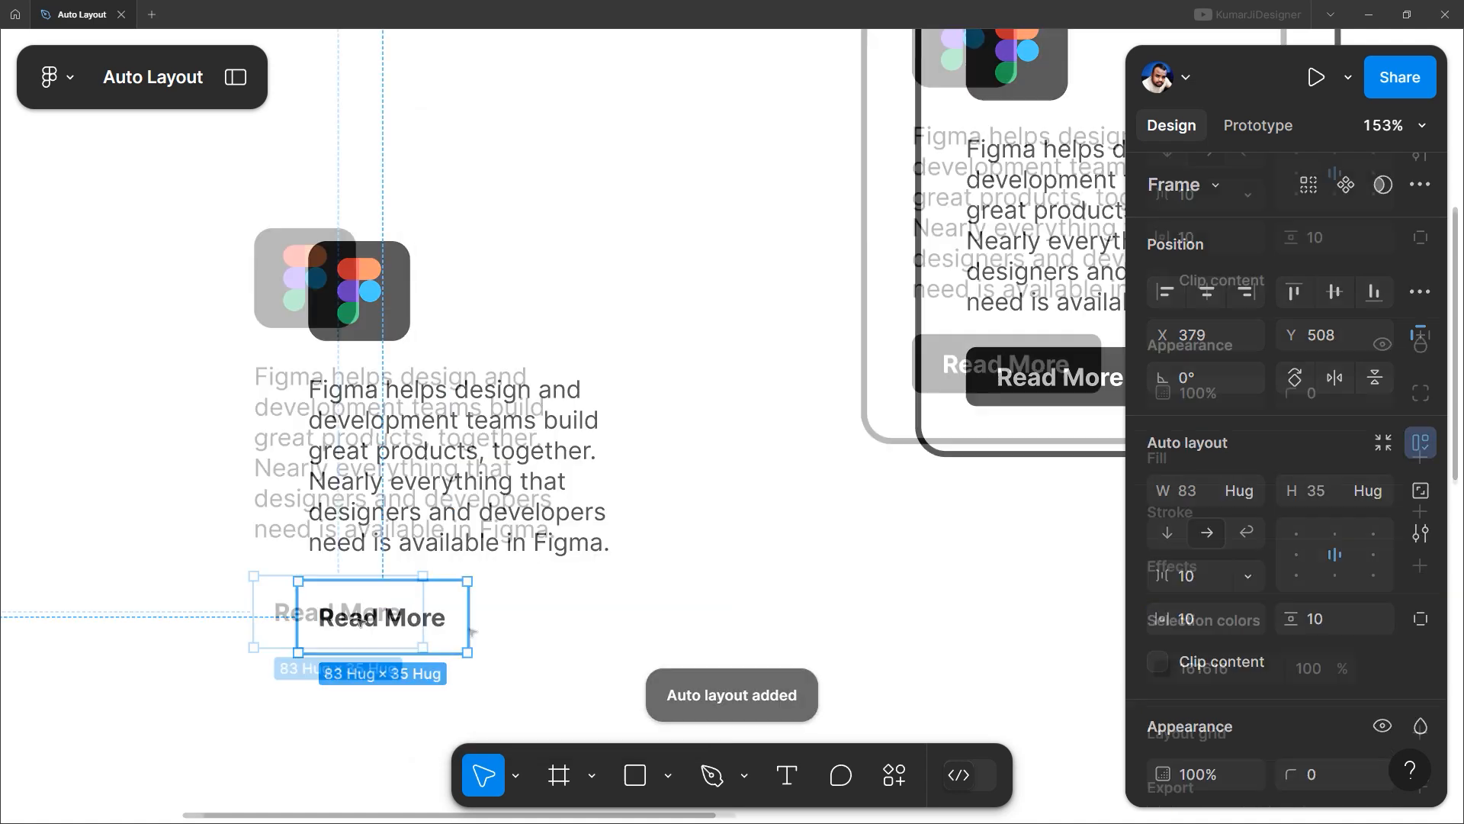
Step: Give the Read More auto layout frame a black 000000 fill and add a stroke
scroll(1288, 605, down, 5)
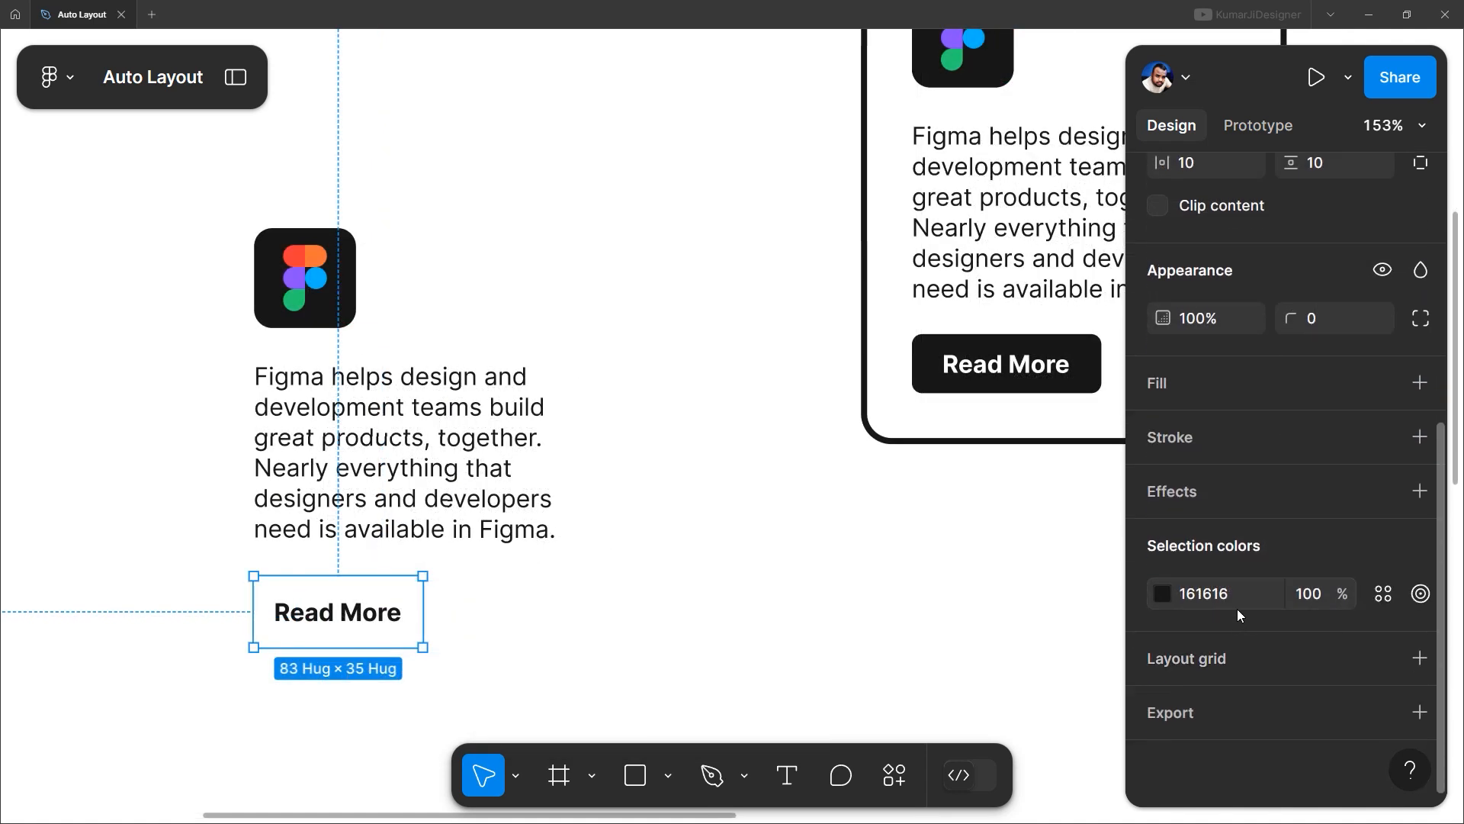
click(1419, 384)
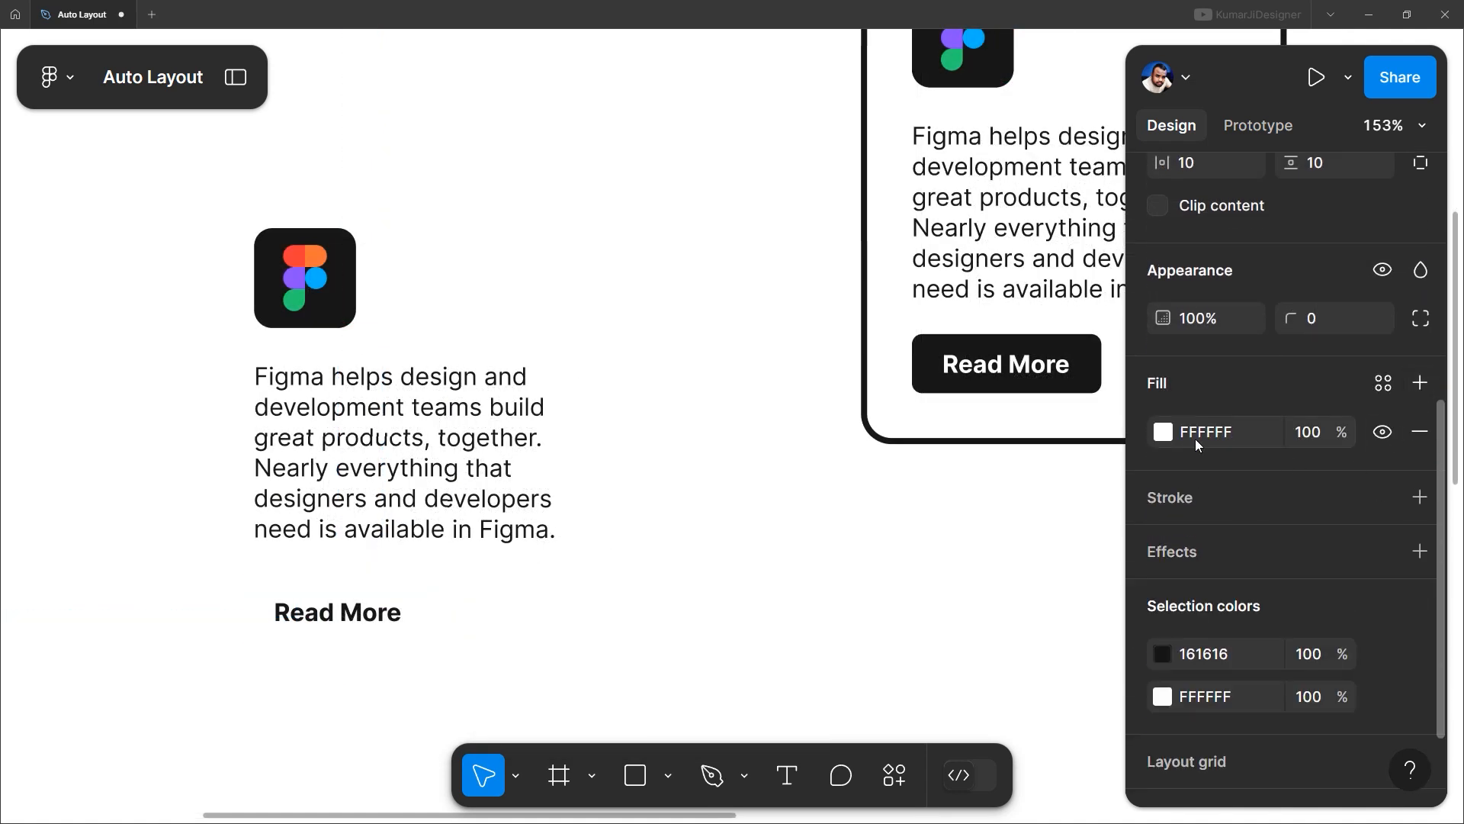
click(1165, 433)
drag(961, 347, 1211, 561)
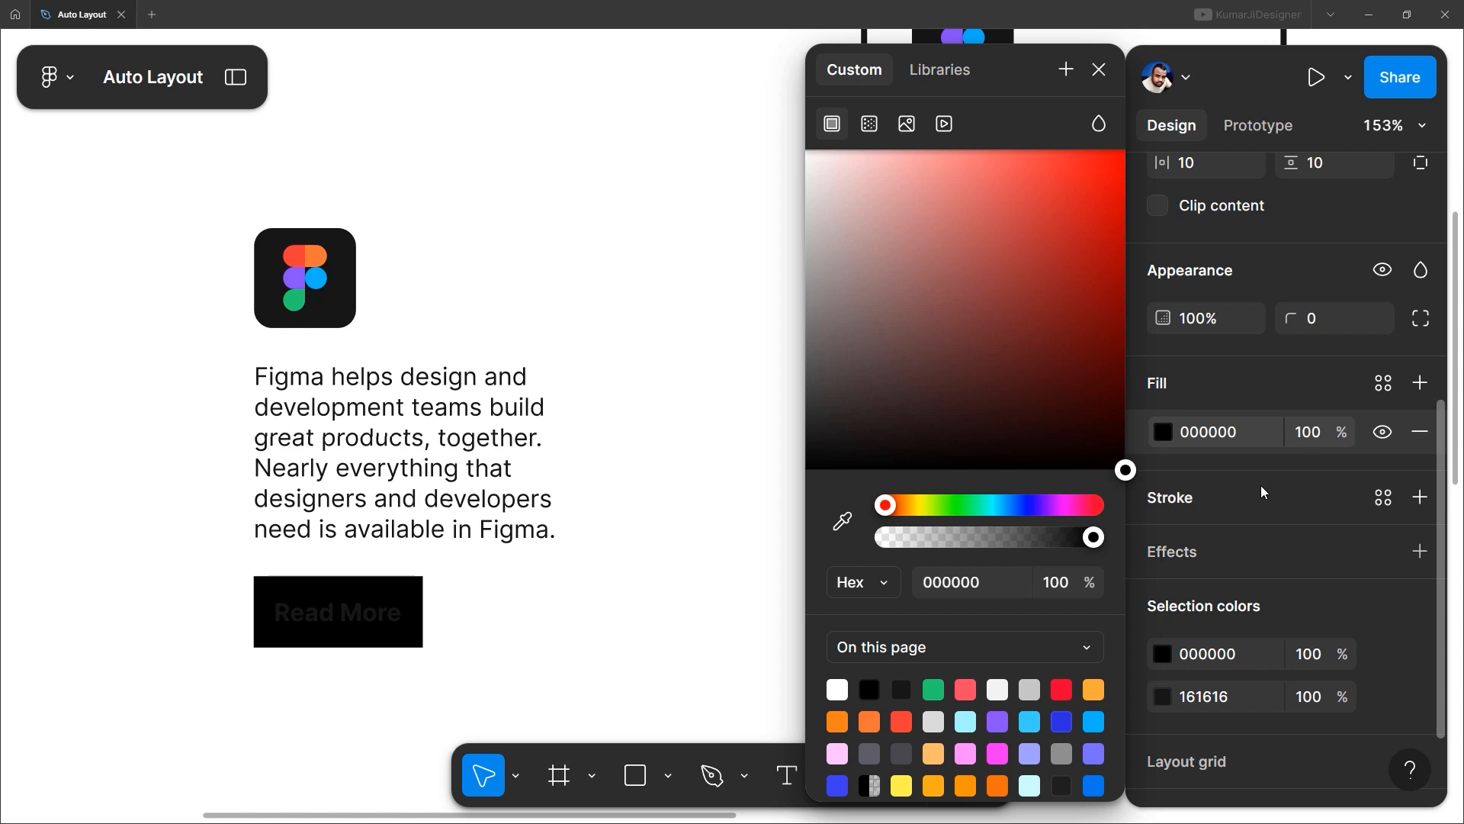
click(1420, 497)
click(621, 639)
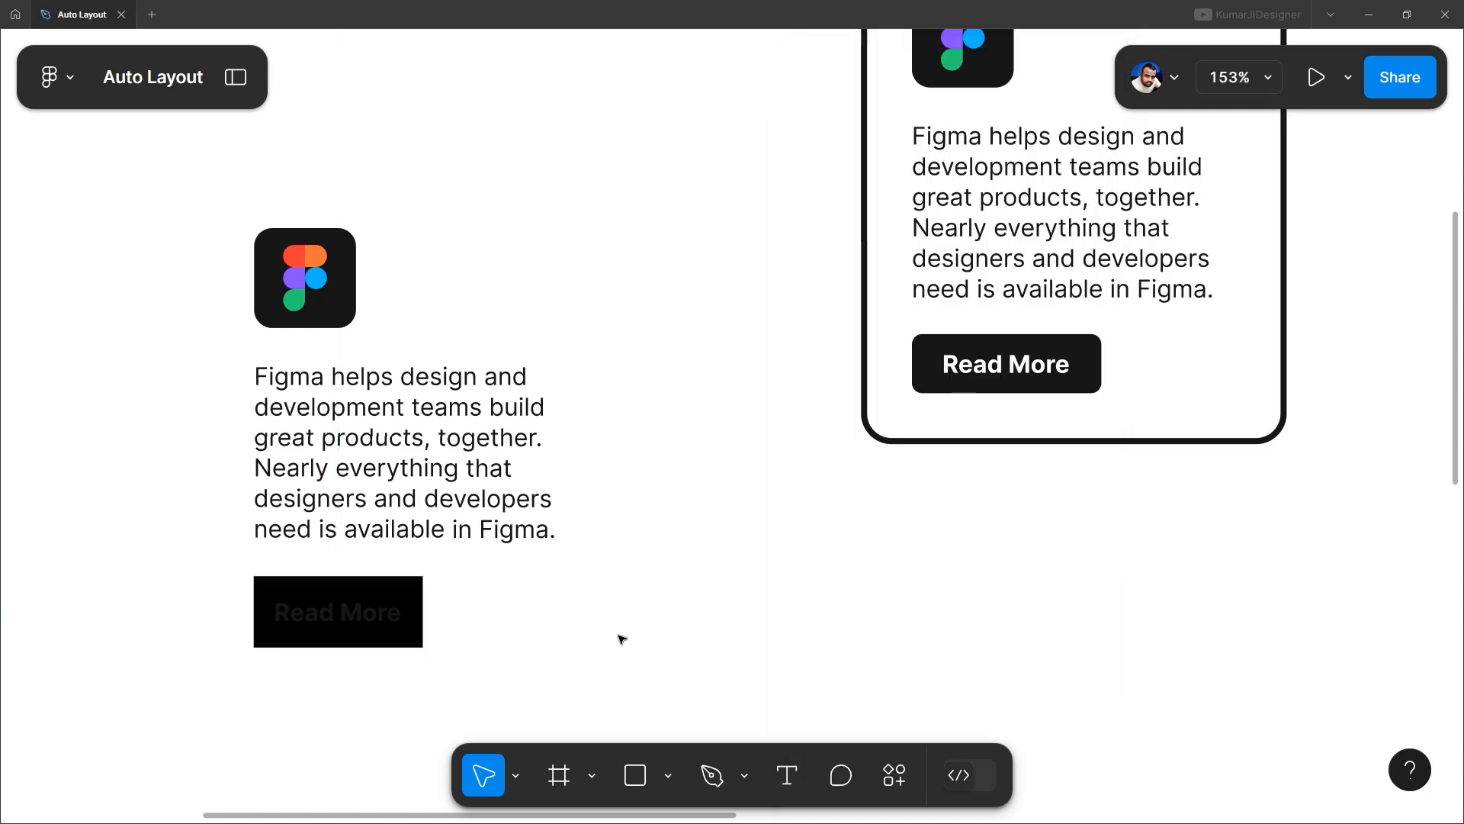
Step: Set the fill of the Read More text inside the black frame to white FFFFFF
click(384, 615)
double_click(382, 614)
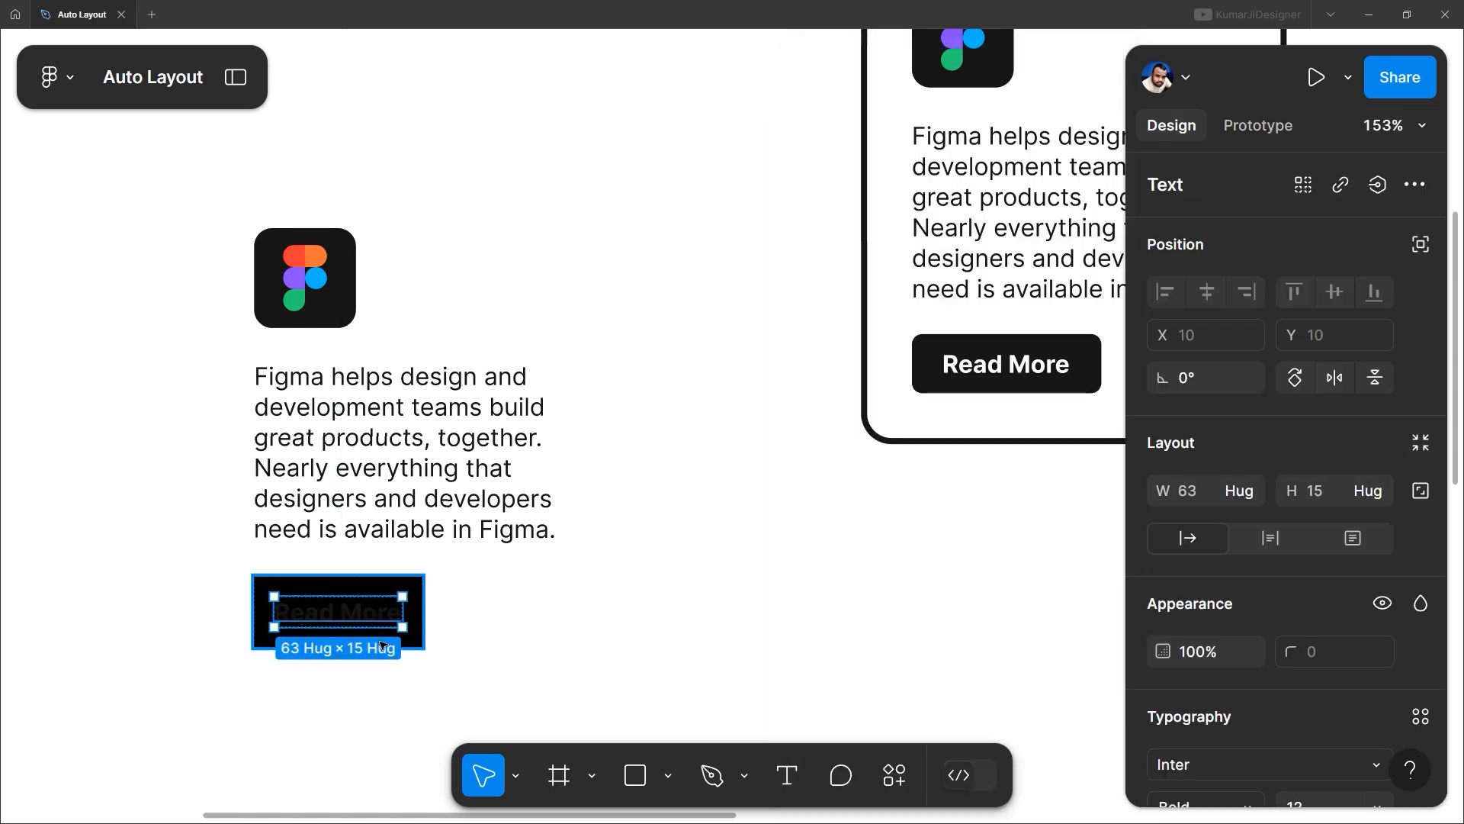
click(559, 652)
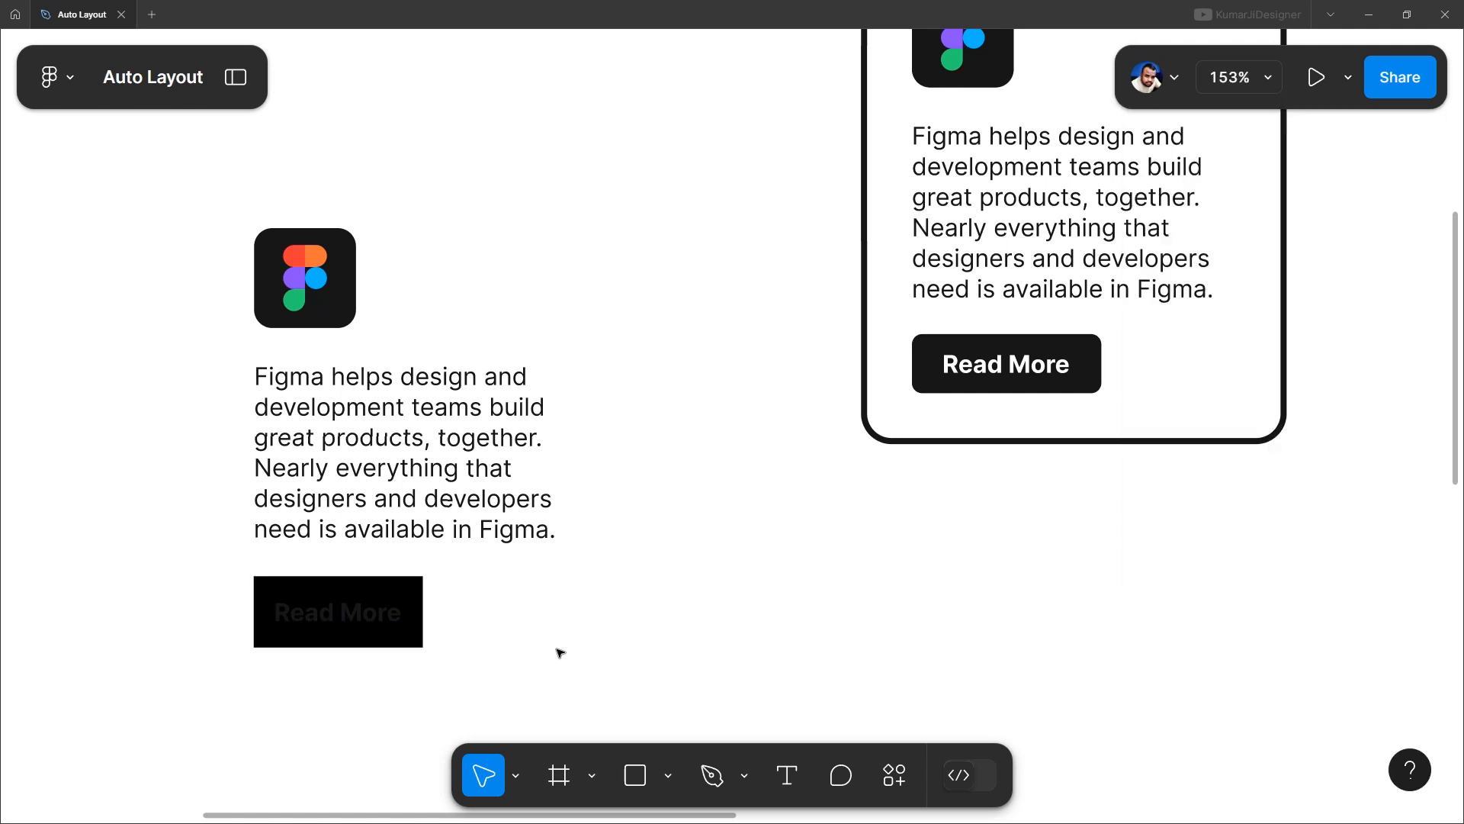
click(363, 616)
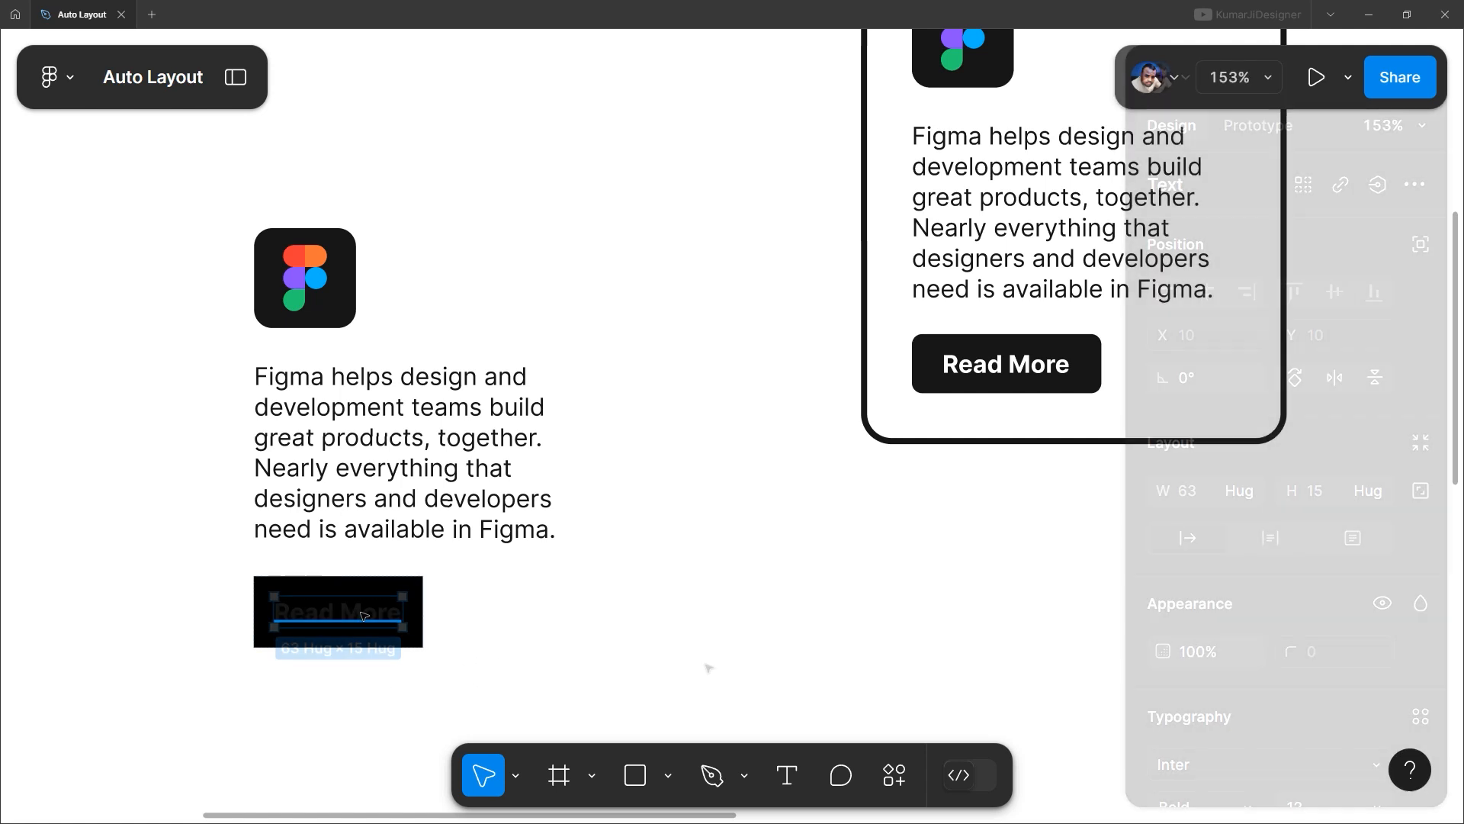
scroll(1270, 700, down, 3)
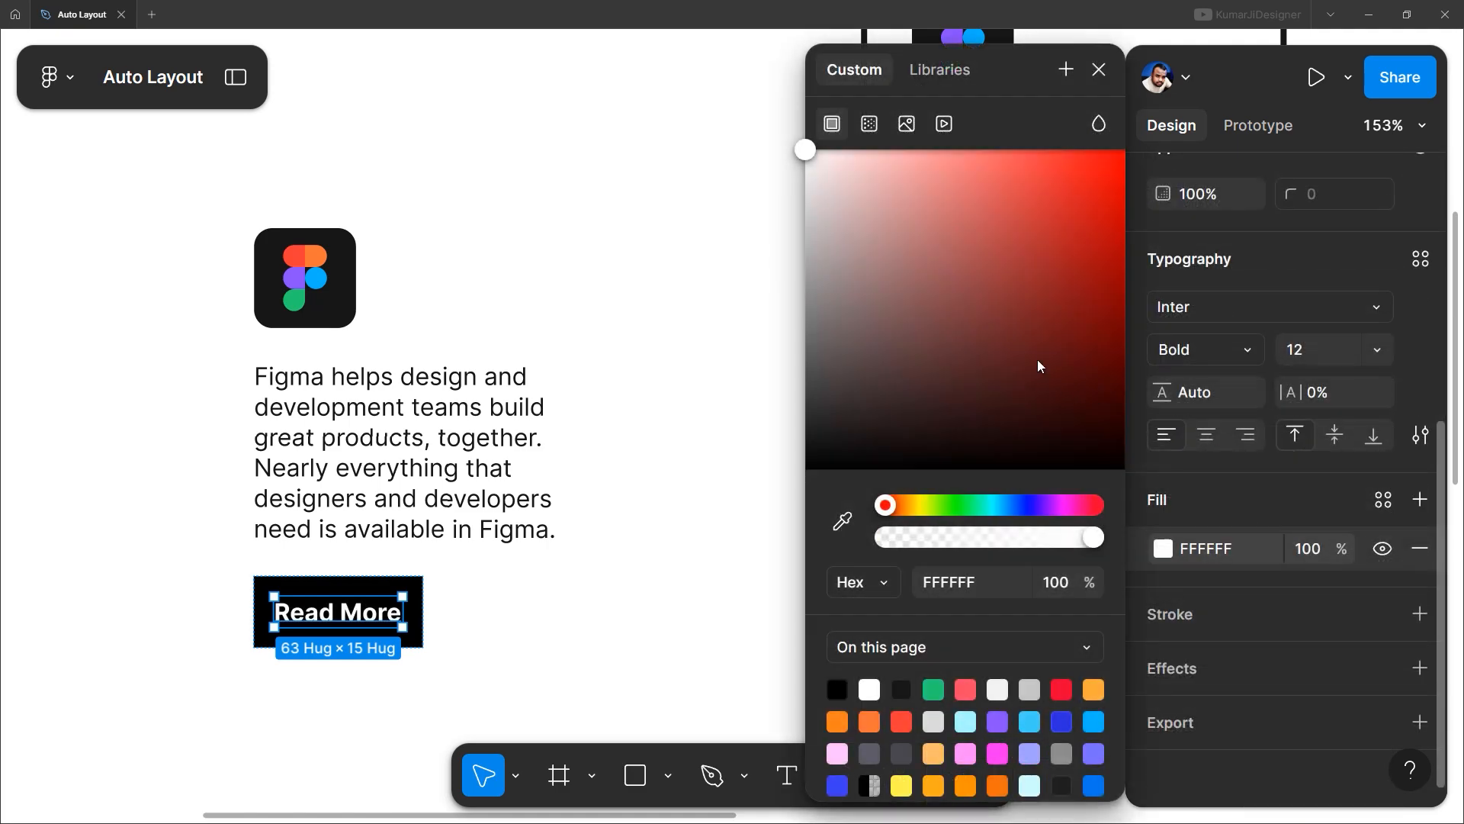
drag(1038, 360, 748, 108)
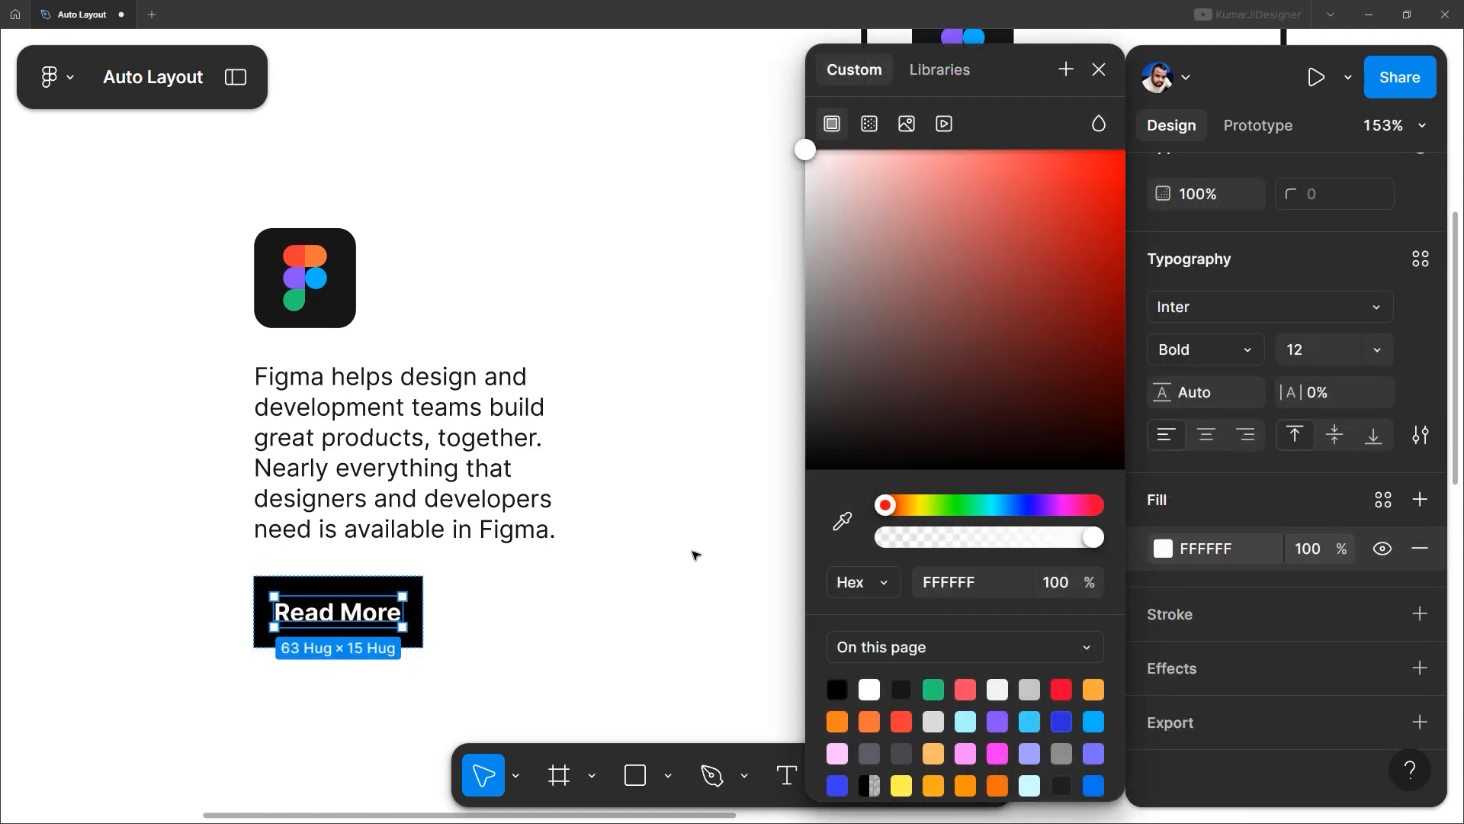
click(641, 582)
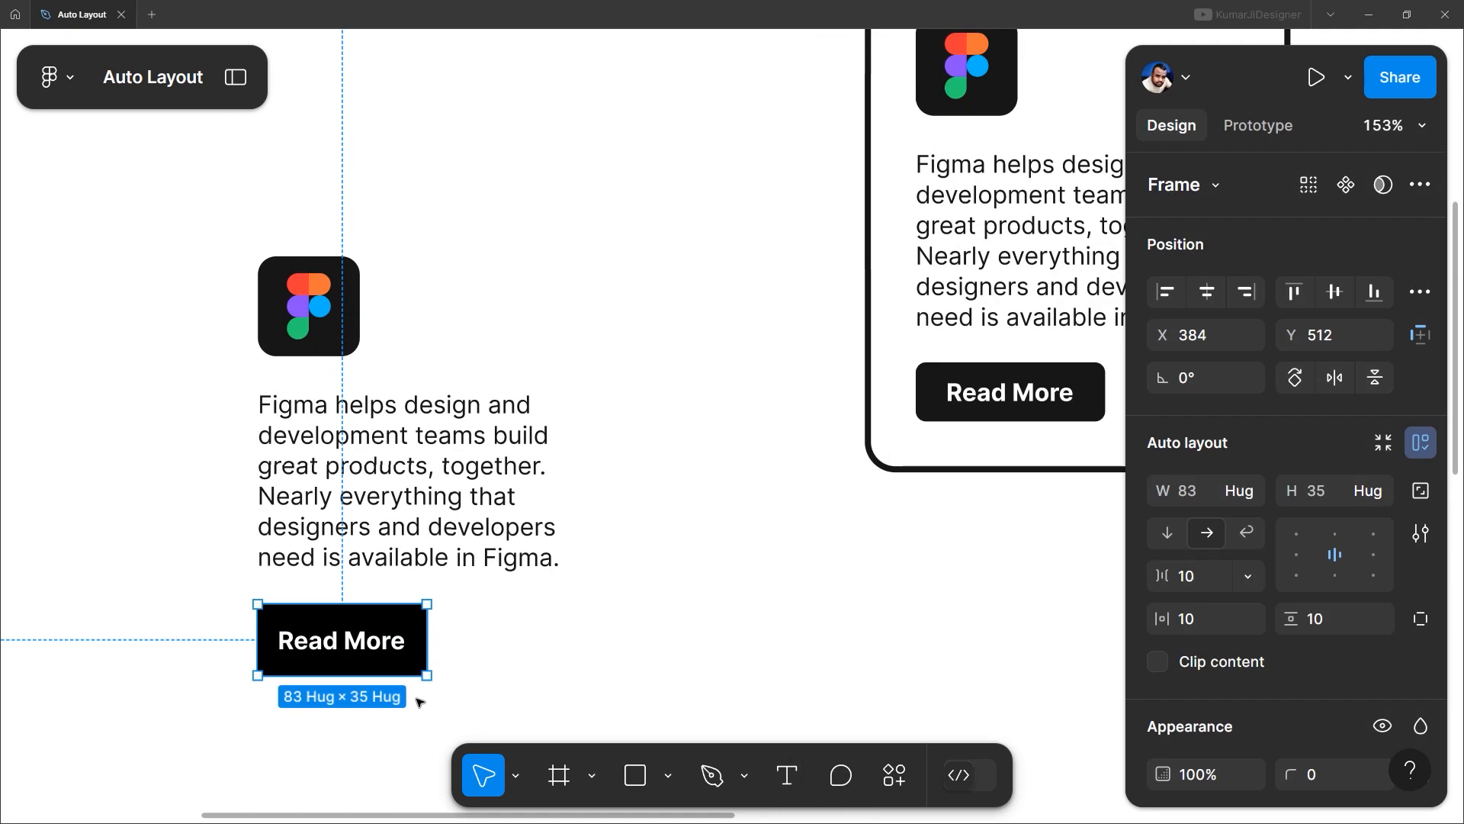
Step: Set the Read More button frame's horizontal padding to 20
key(shift+2)
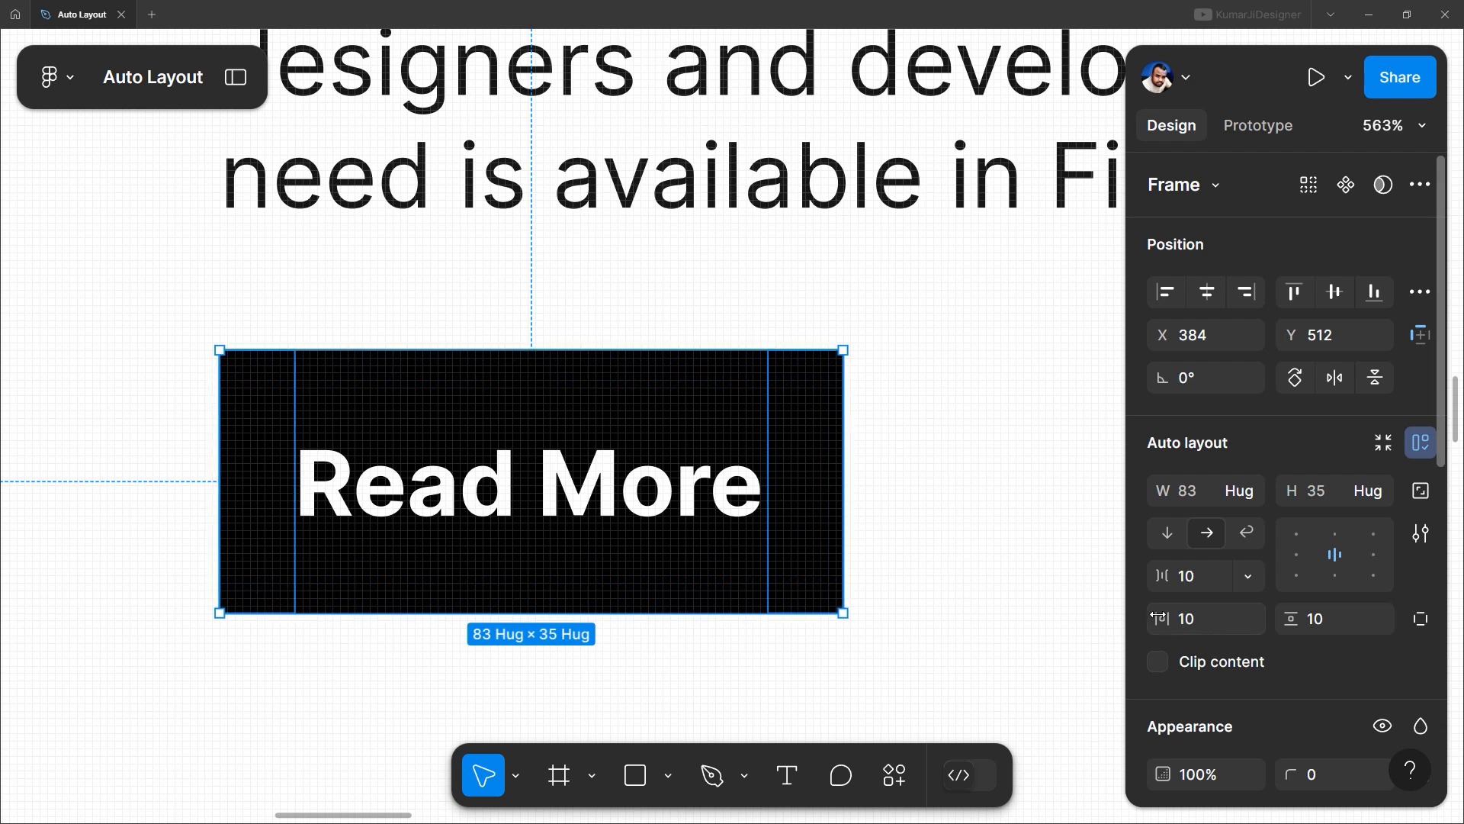
mouse_move(1165, 618)
mouse_down()
mouse_move(1258, 622)
mouse_move(1192, 622)
mouse_up()
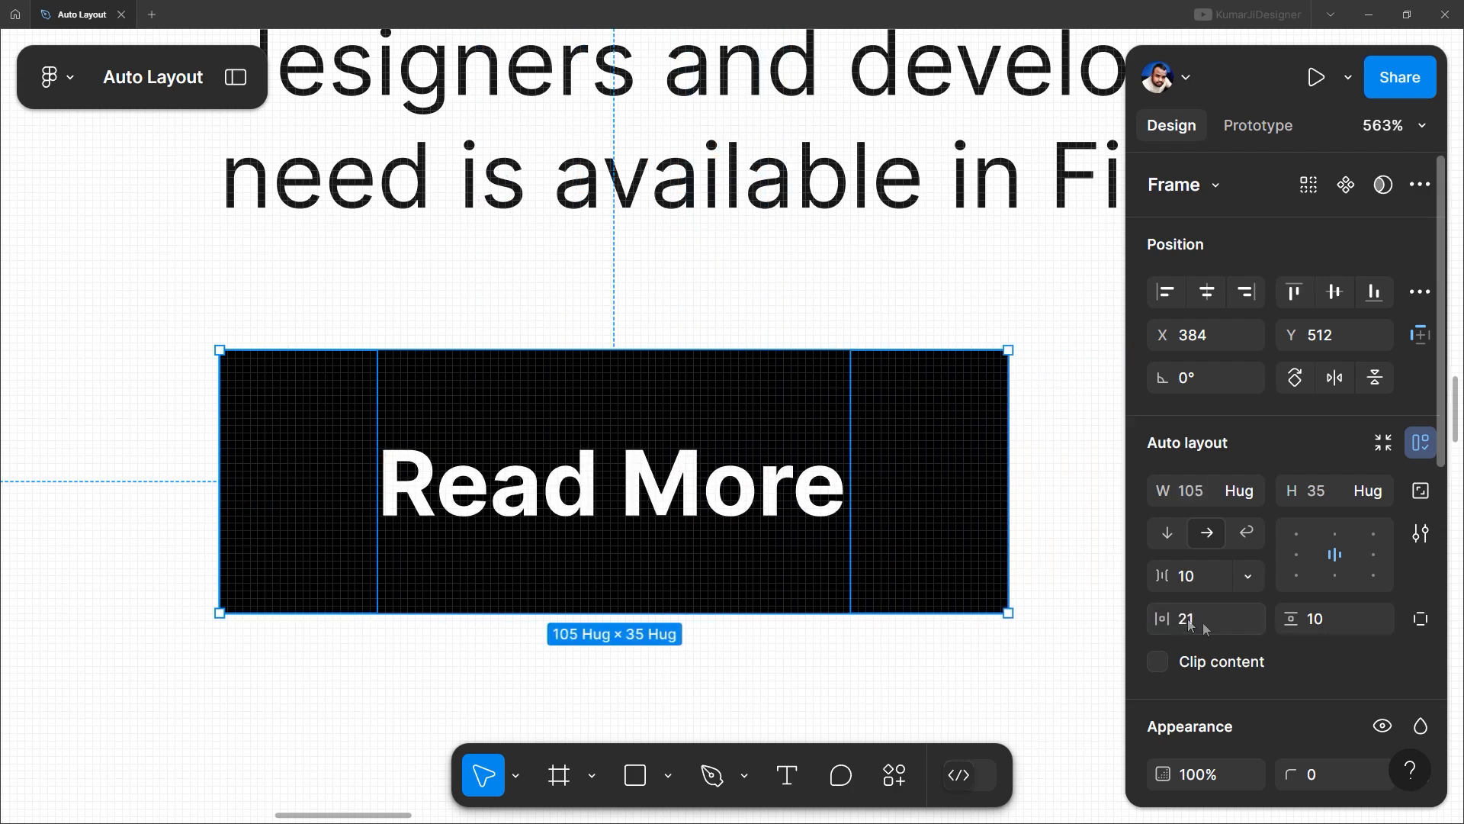
key(Return)
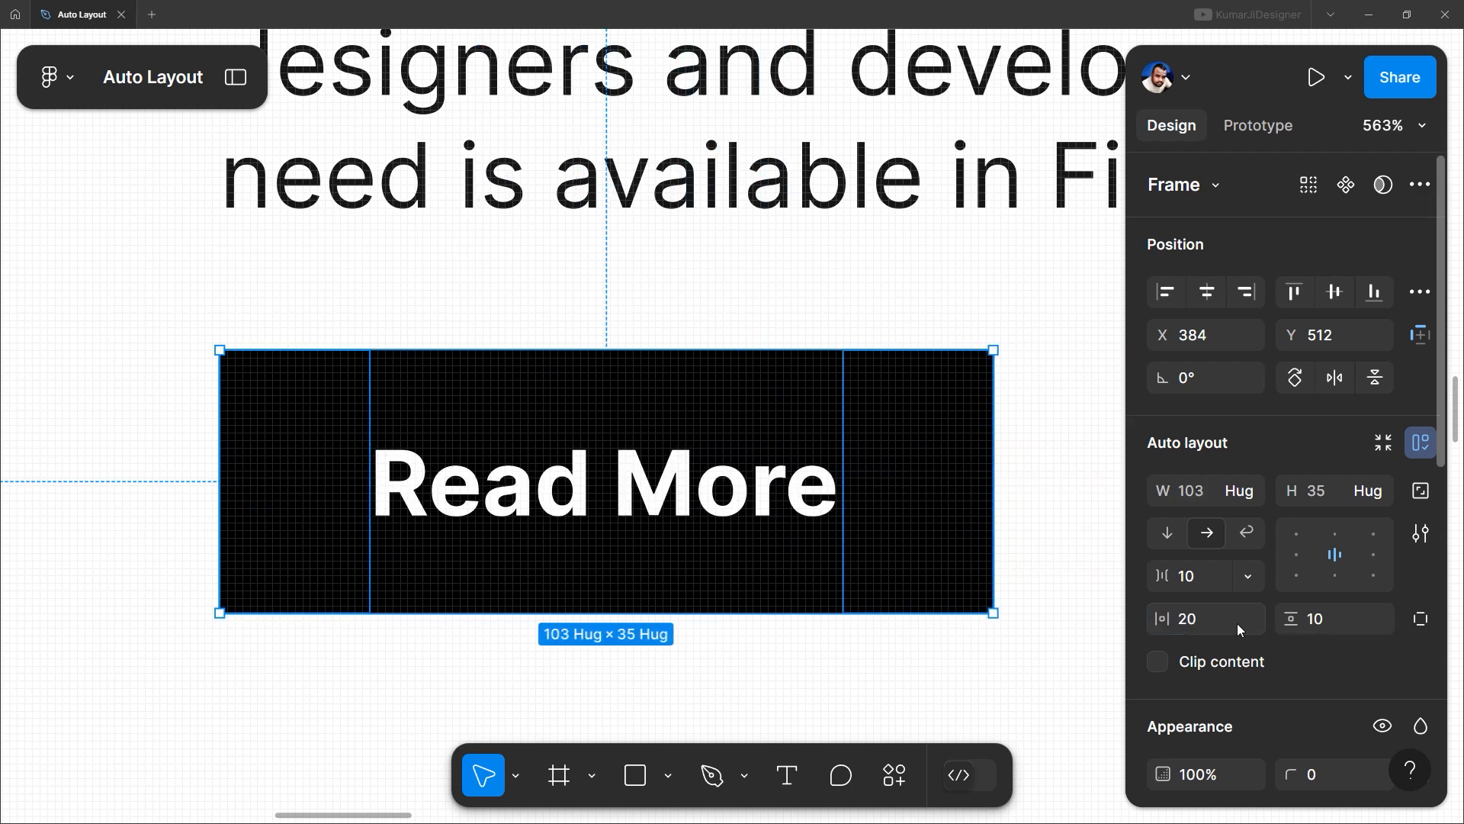
Step: Set the Read More button frame's corner radius to 10
key(shift+1)
scroll(1338, 625, down, 2)
click(1330, 621)
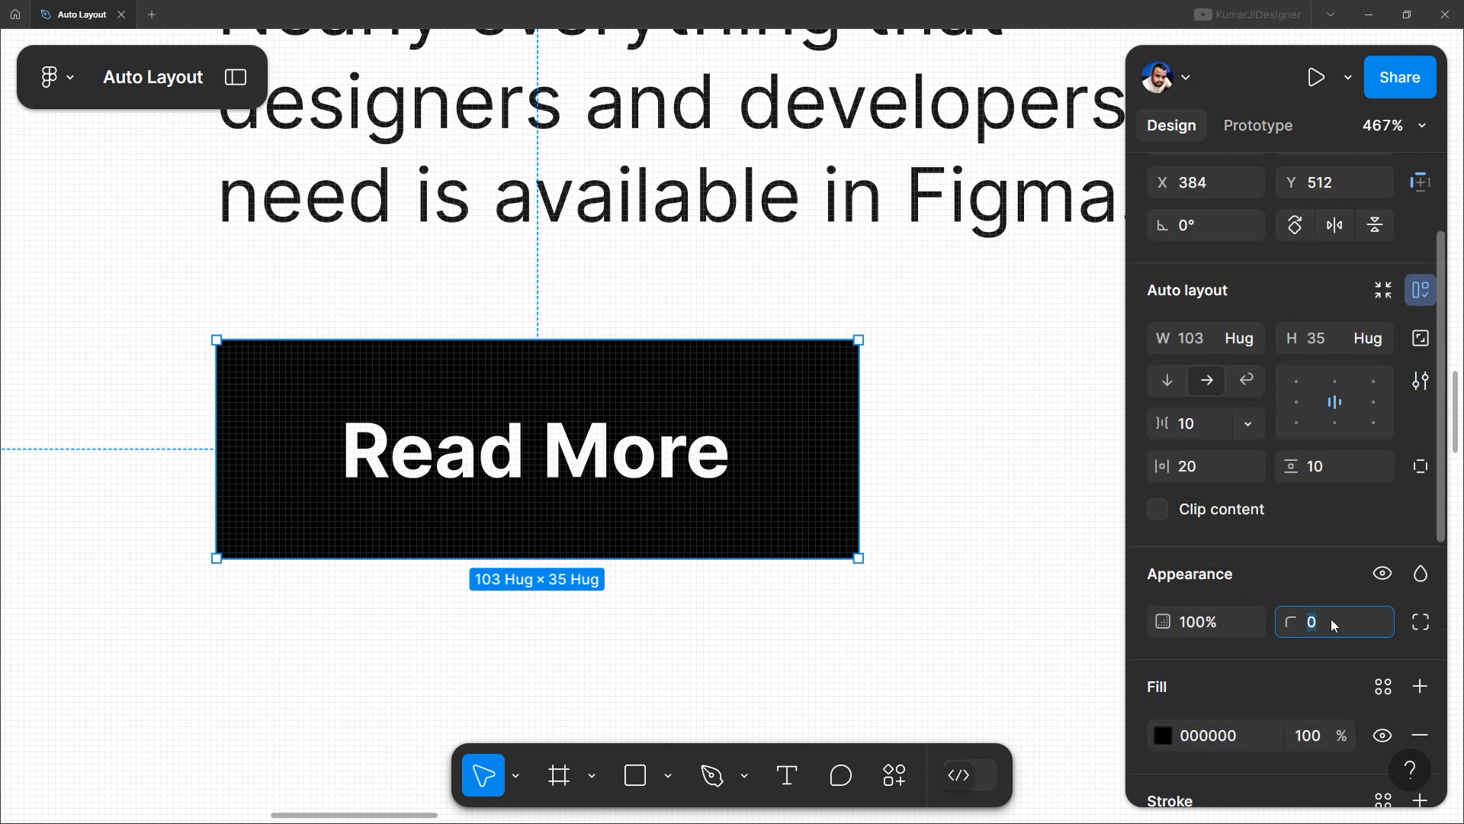
text(10)
key(Return)
click(358, 616)
scroll(358, 617, down, 3)
Step: Open the Read More button's left padding value directly on the canvas
click(492, 538)
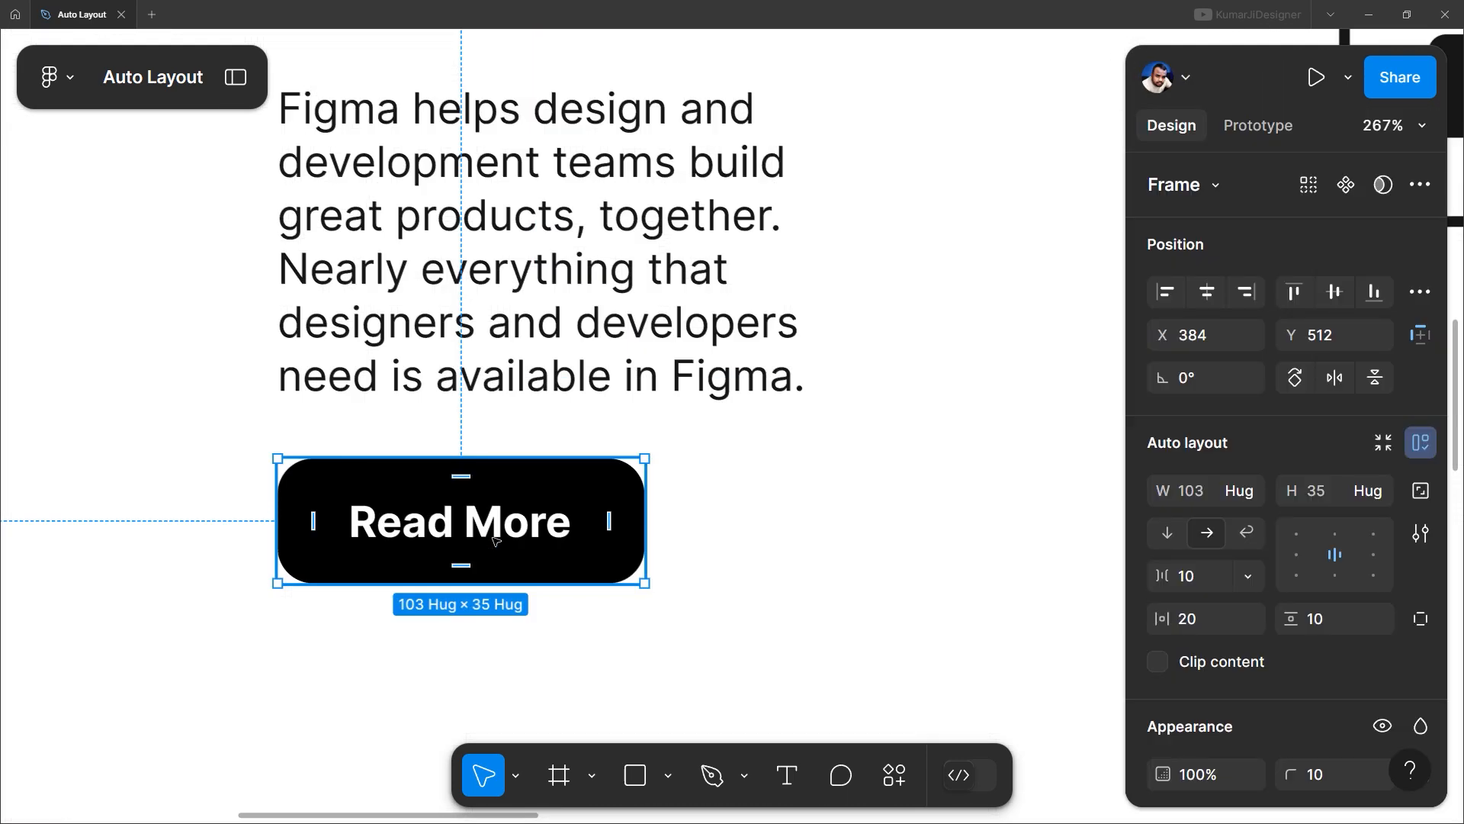
click(315, 524)
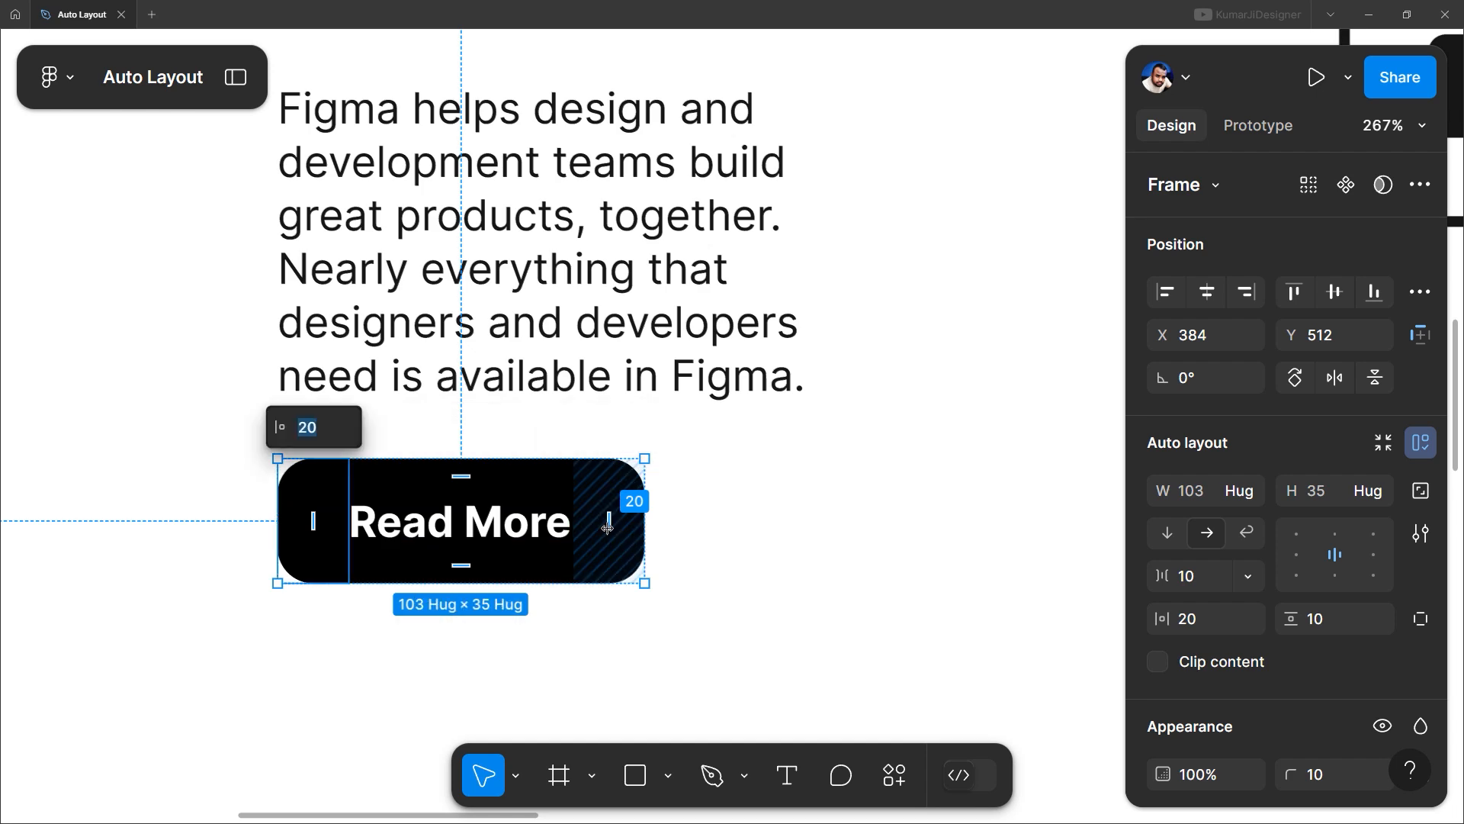
click(938, 600)
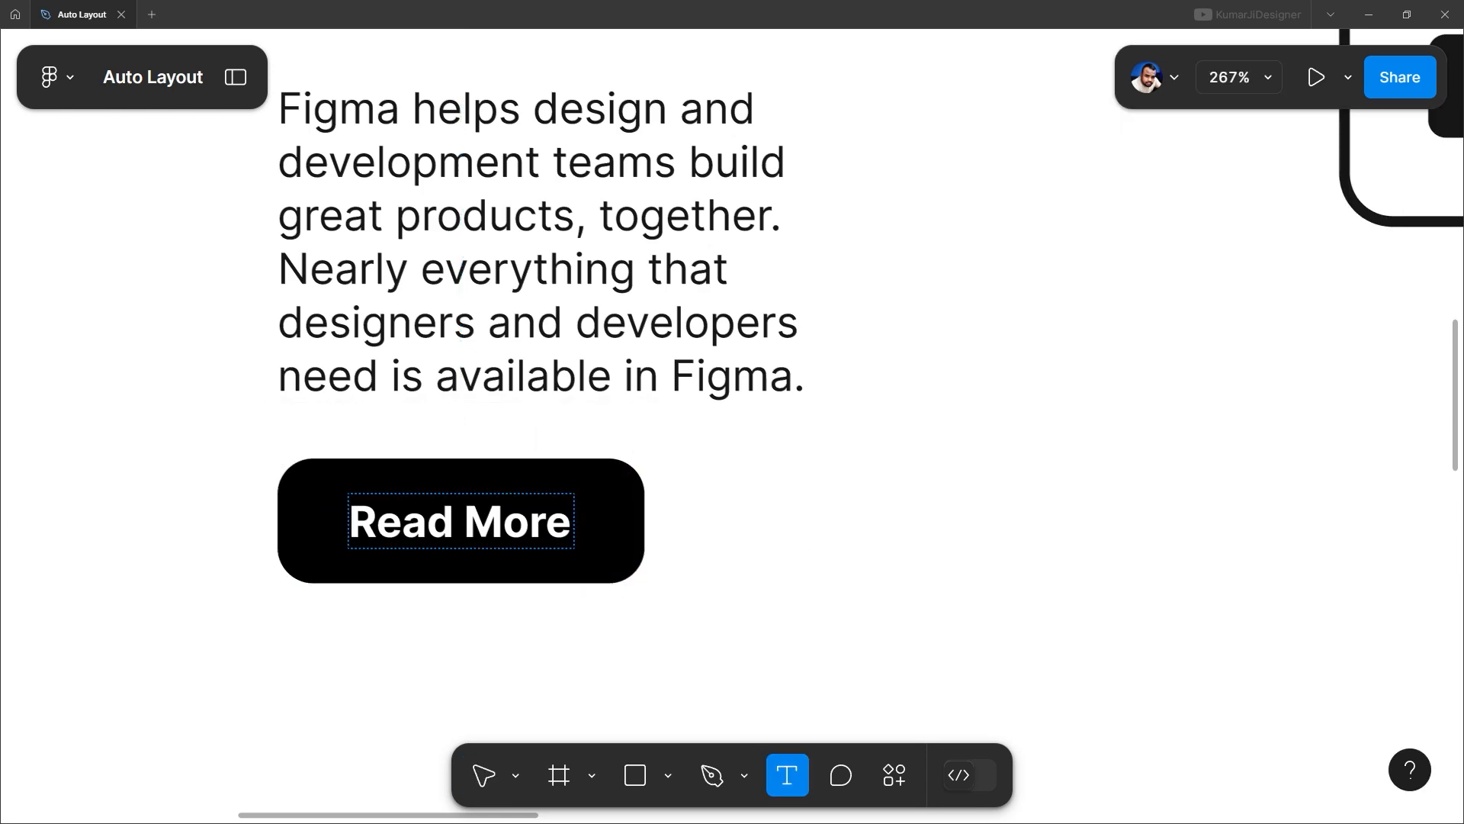
Step: Replace the black button's label with "This is my button"
drag(352, 524, 689, 564)
text(This is )
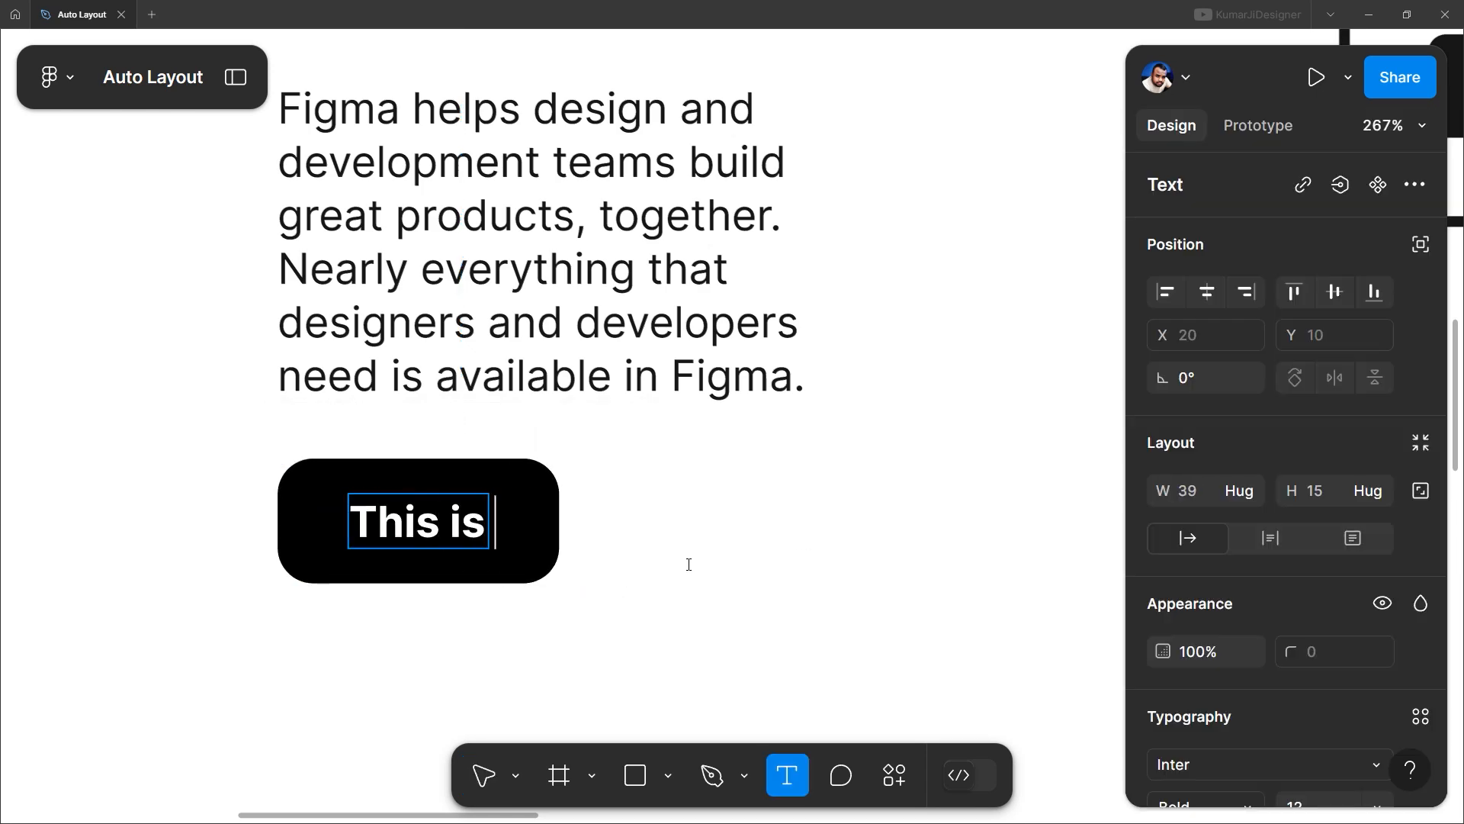
text(my button)
click(689, 564)
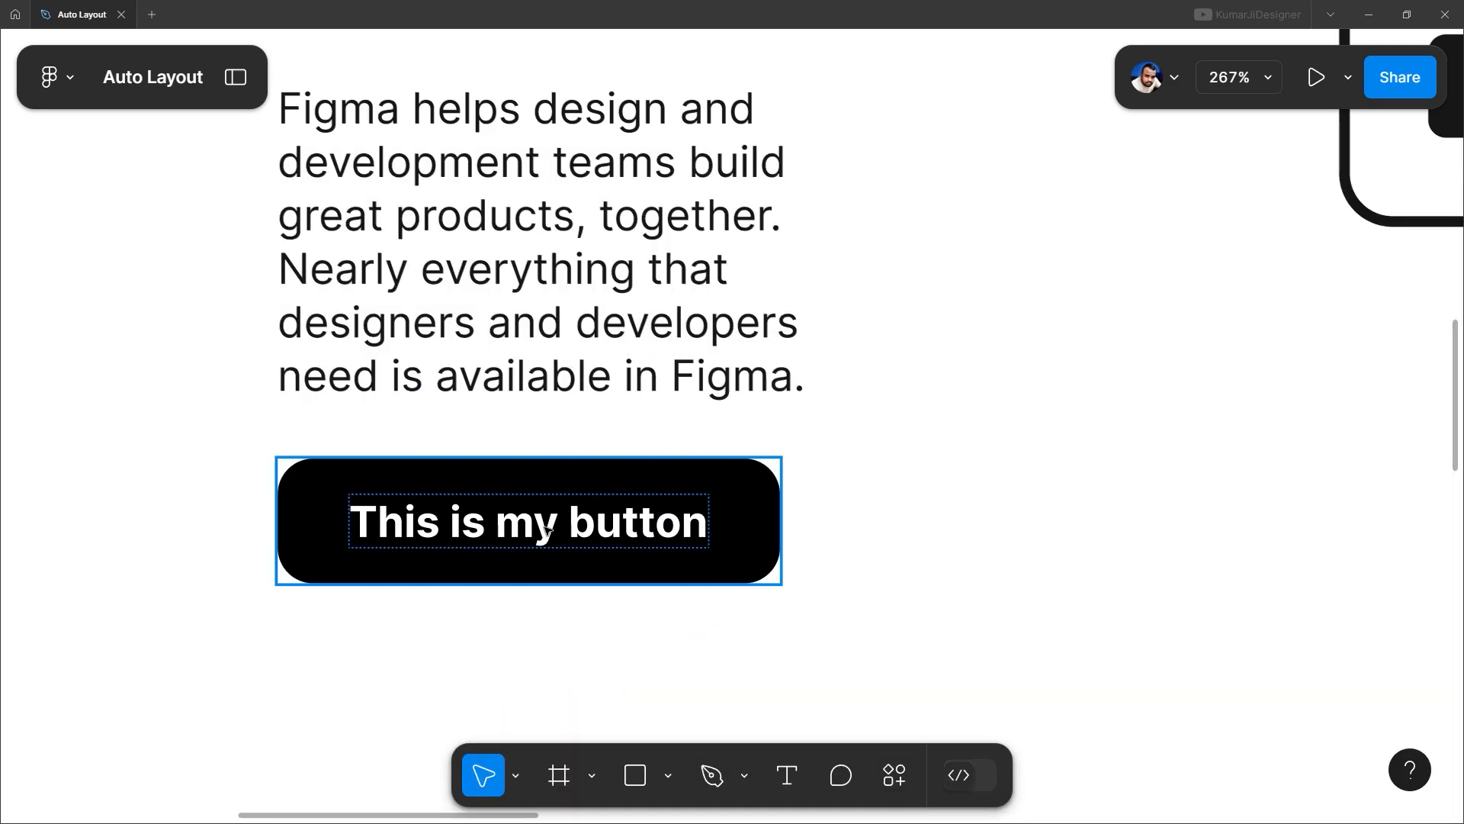
Step: Replace the black button's label with "Button" and set its vertical padding to 5
click(547, 525)
scroll(1250, 526, down, 1)
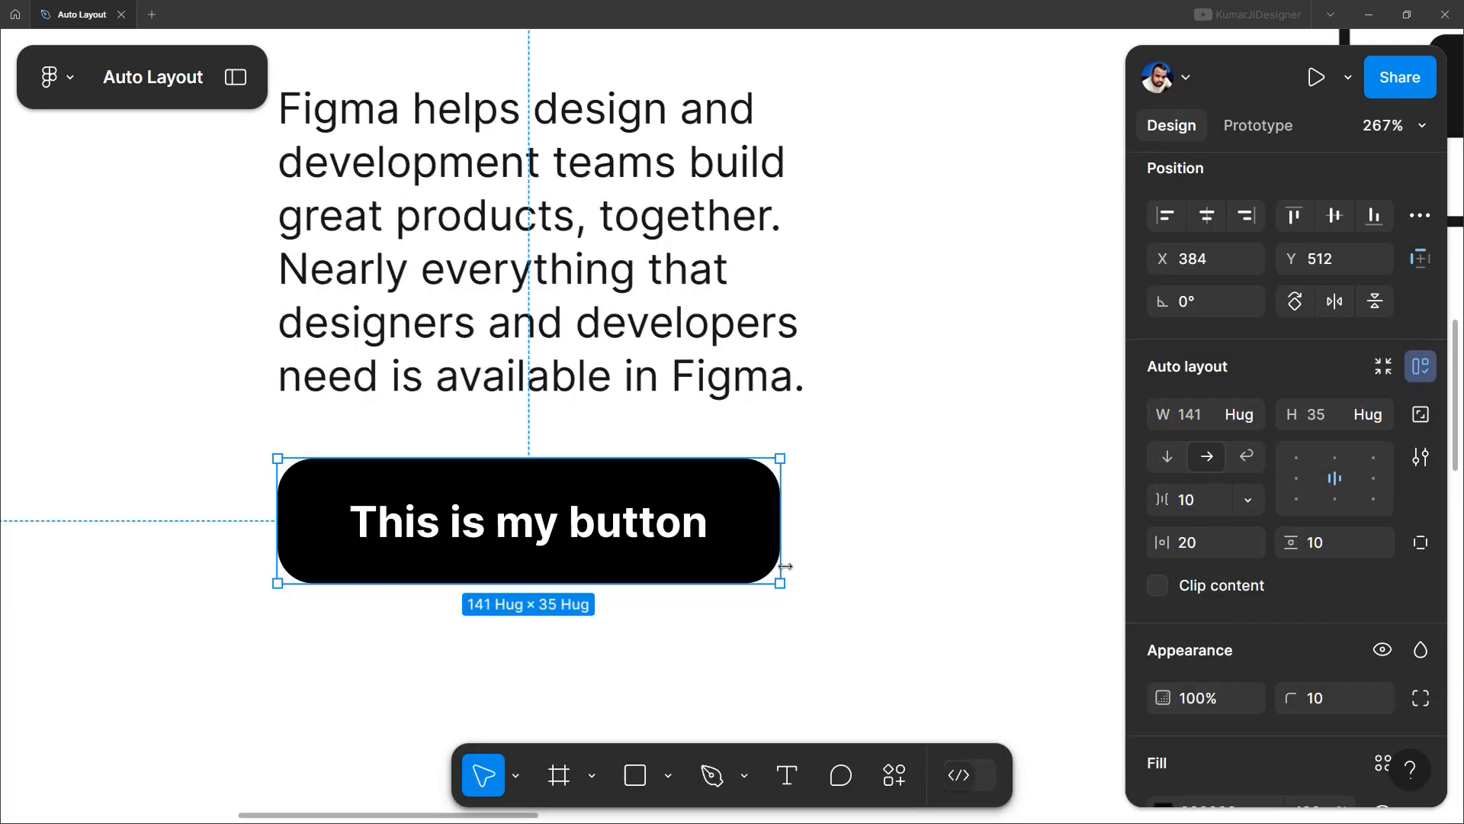
click(843, 673)
scroll(688, 639, down, 1)
double_click(609, 543)
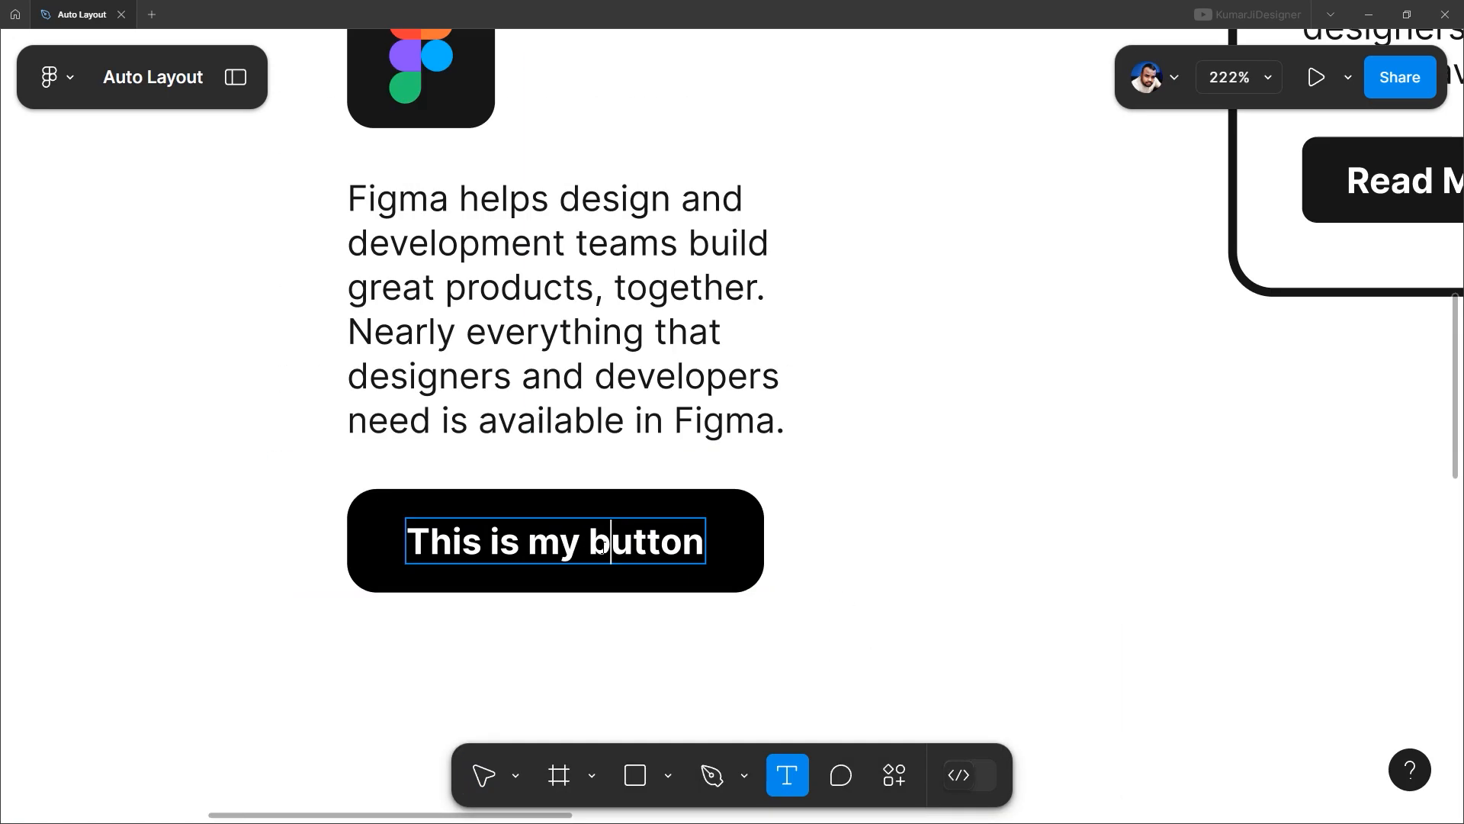
key(ctrl+a)
text(Button)
key(Escape)
key(Escape)
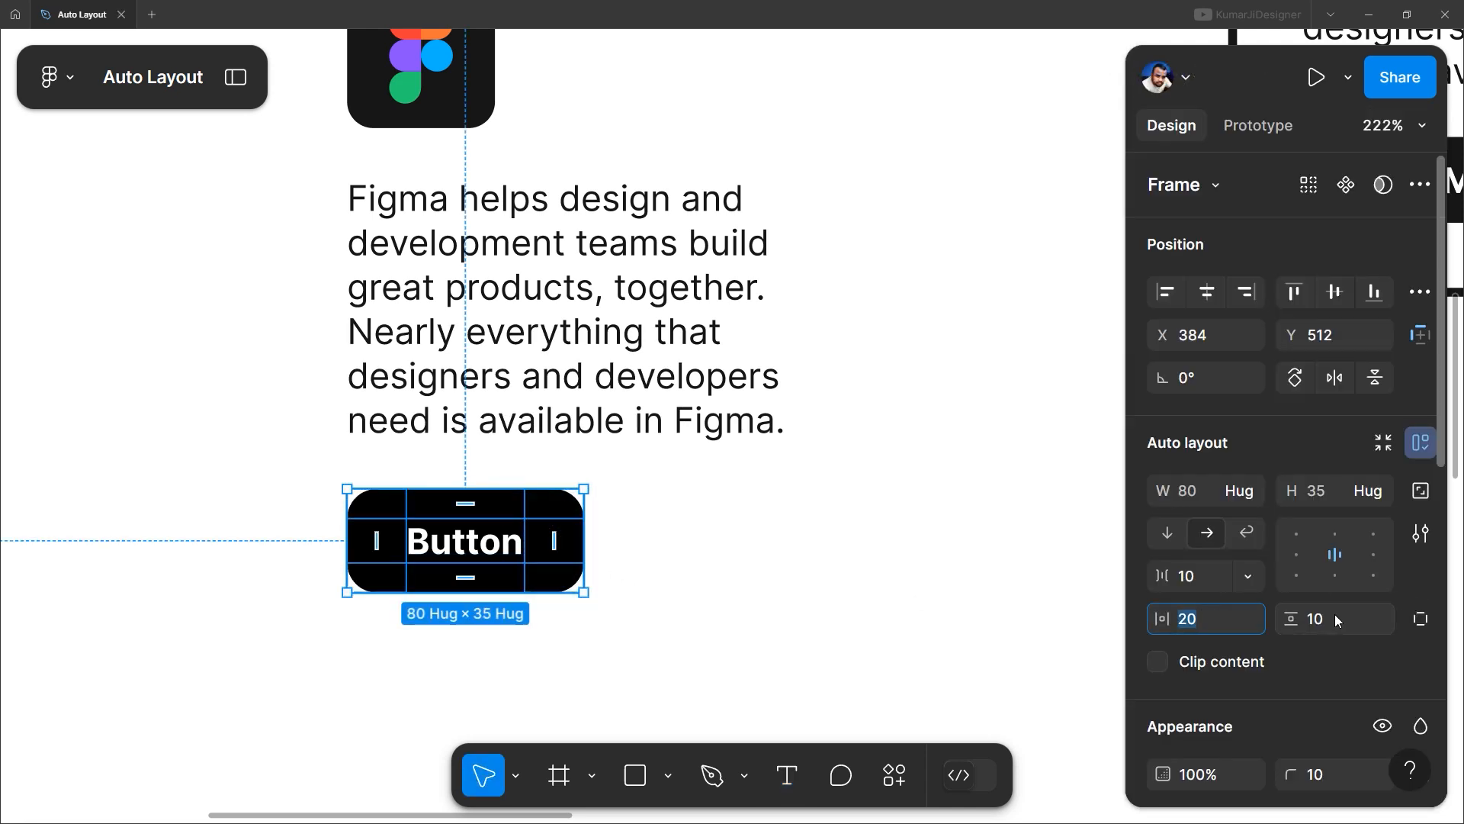
text(5)
key(Return)
Step: Try a horizontal padding of 10 on the button frame and undo it
click(1215, 629)
text(10)
key(Return)
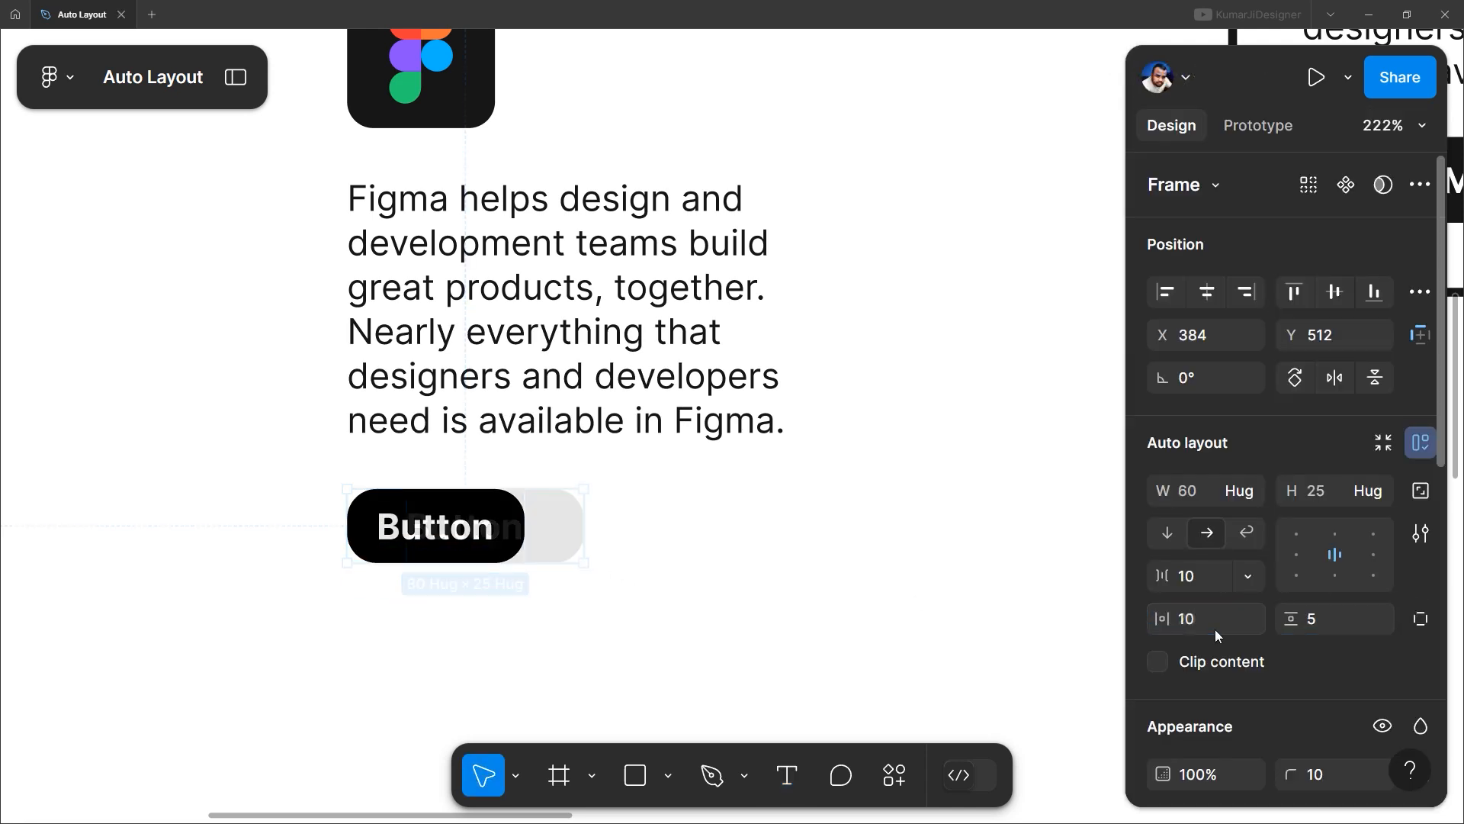
key(ctrl+z)
click(1196, 620)
text(1)
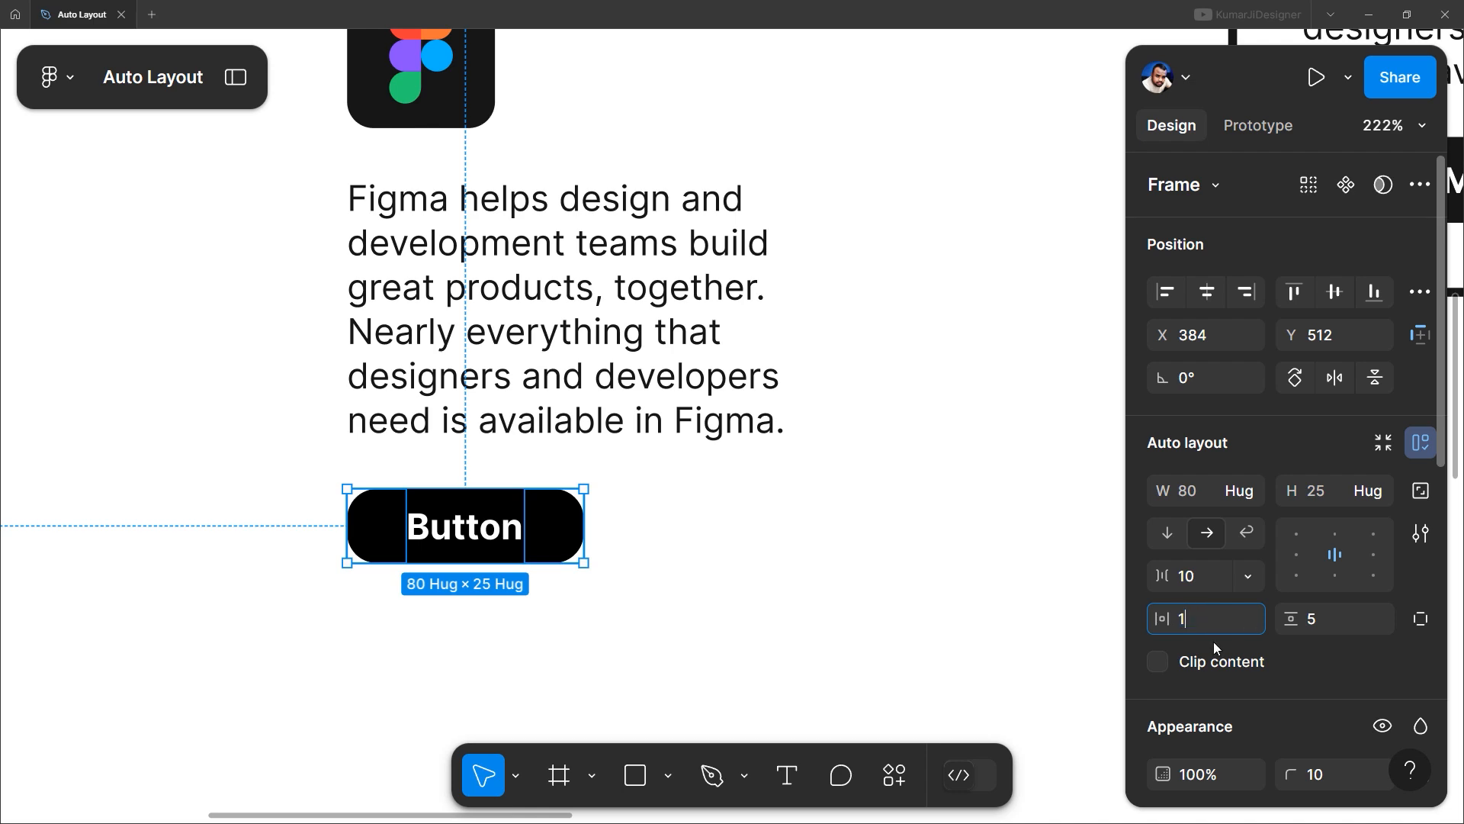
text(0)
key(Return)
key(ctrl+z)
Step: Set the button frame's corner radius to 5
scroll(1215, 642, down, 2)
click(1335, 616)
text(5)
key(Return)
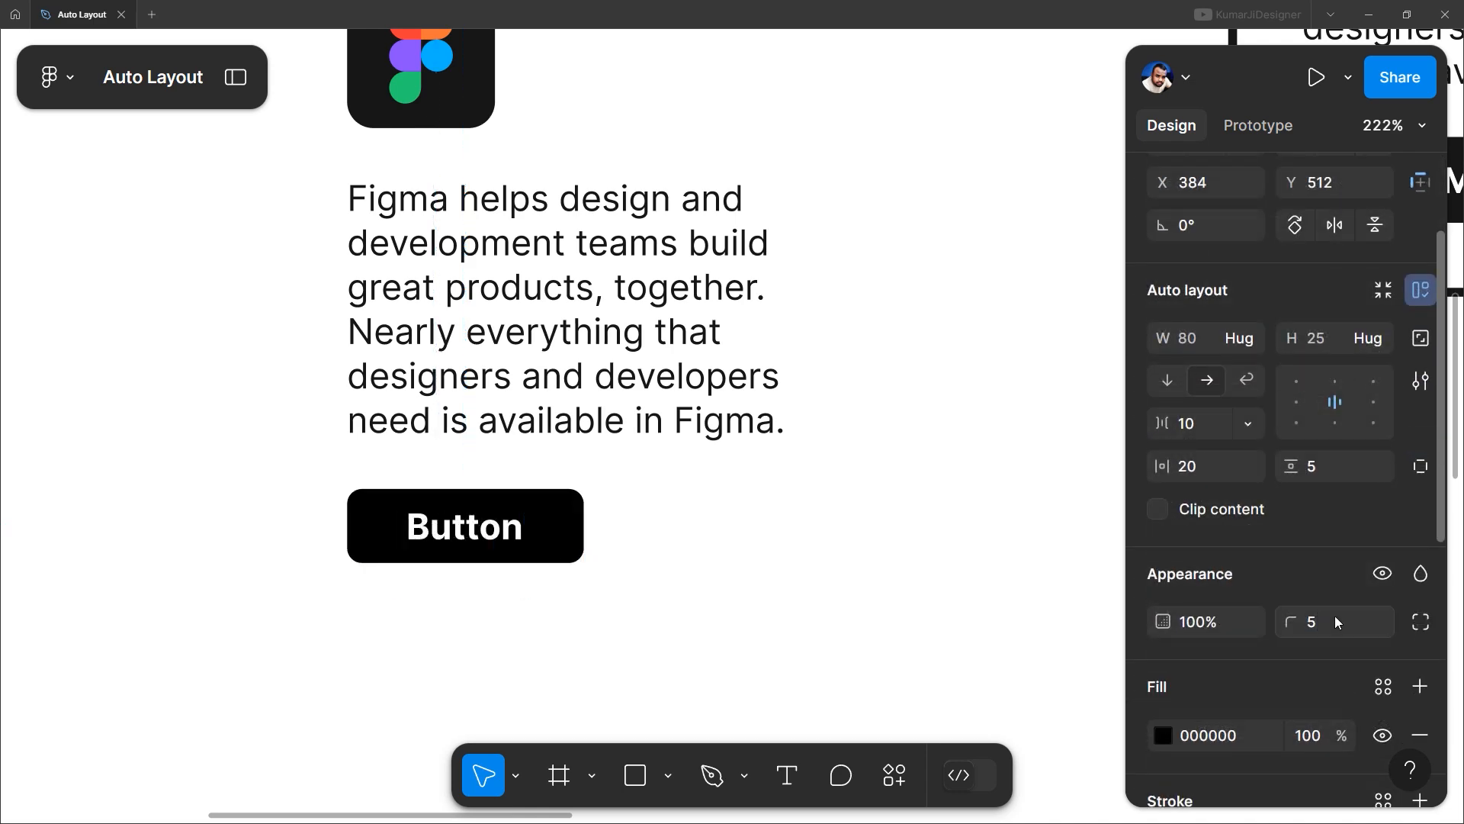
Step: Wrap the Figma logo, the description text and the button in one auto layout frame and reposition it beside the reference card
scroll(412, 763, down, 3)
drag(565, 194, 369, 654)
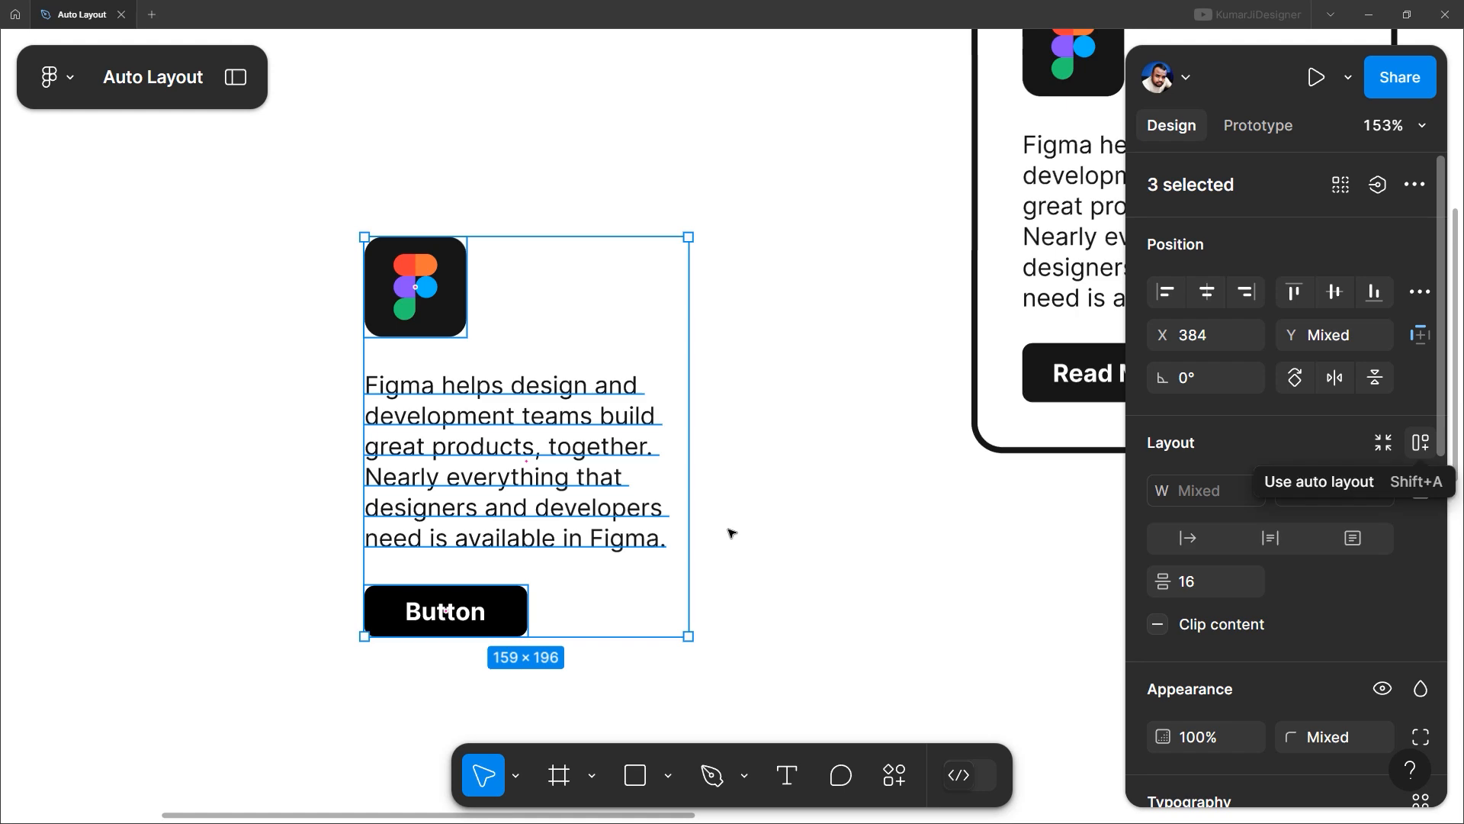
right_click(593, 404)
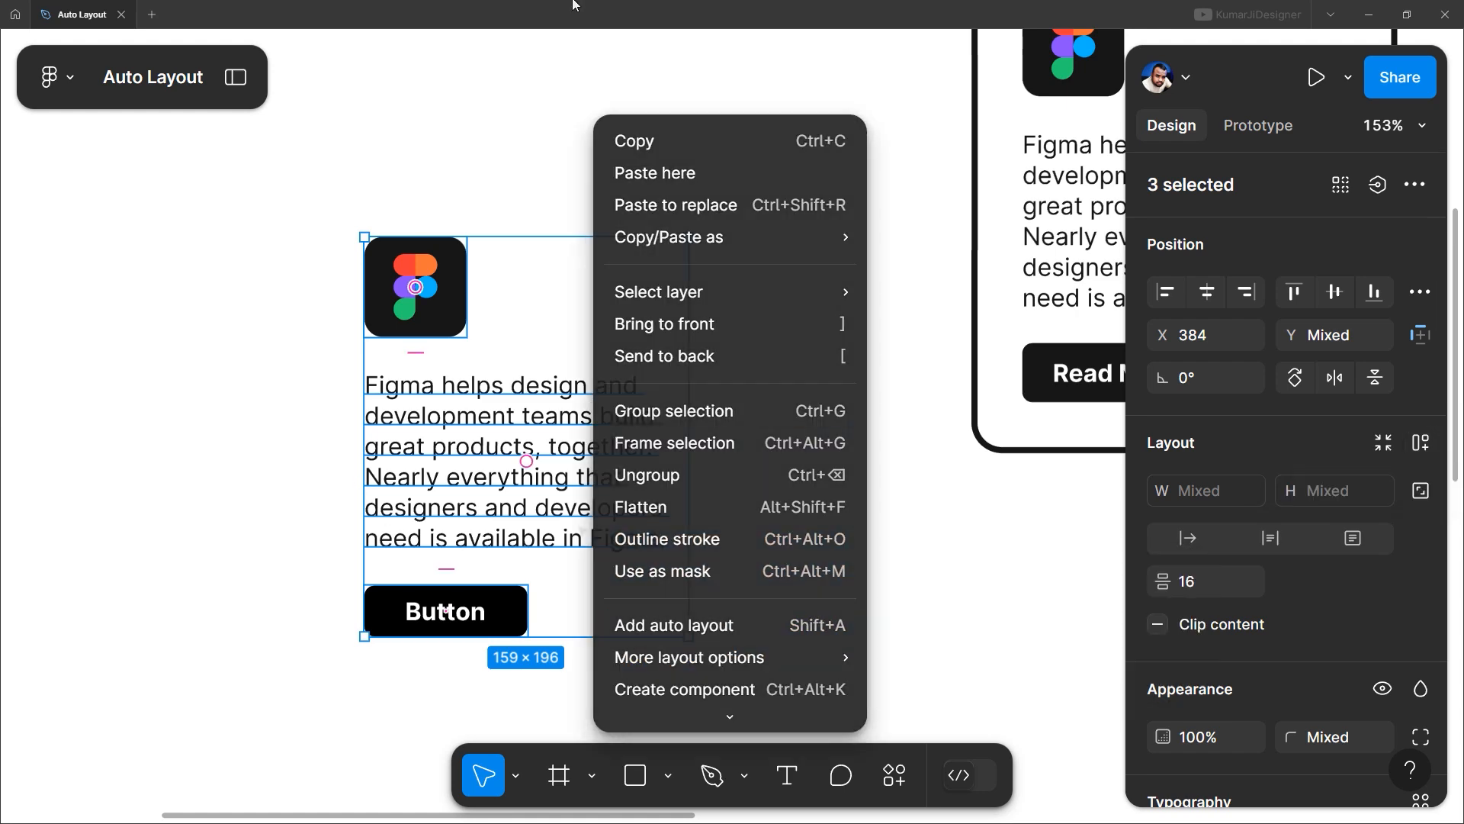
click(697, 627)
drag(597, 537, 565, 526)
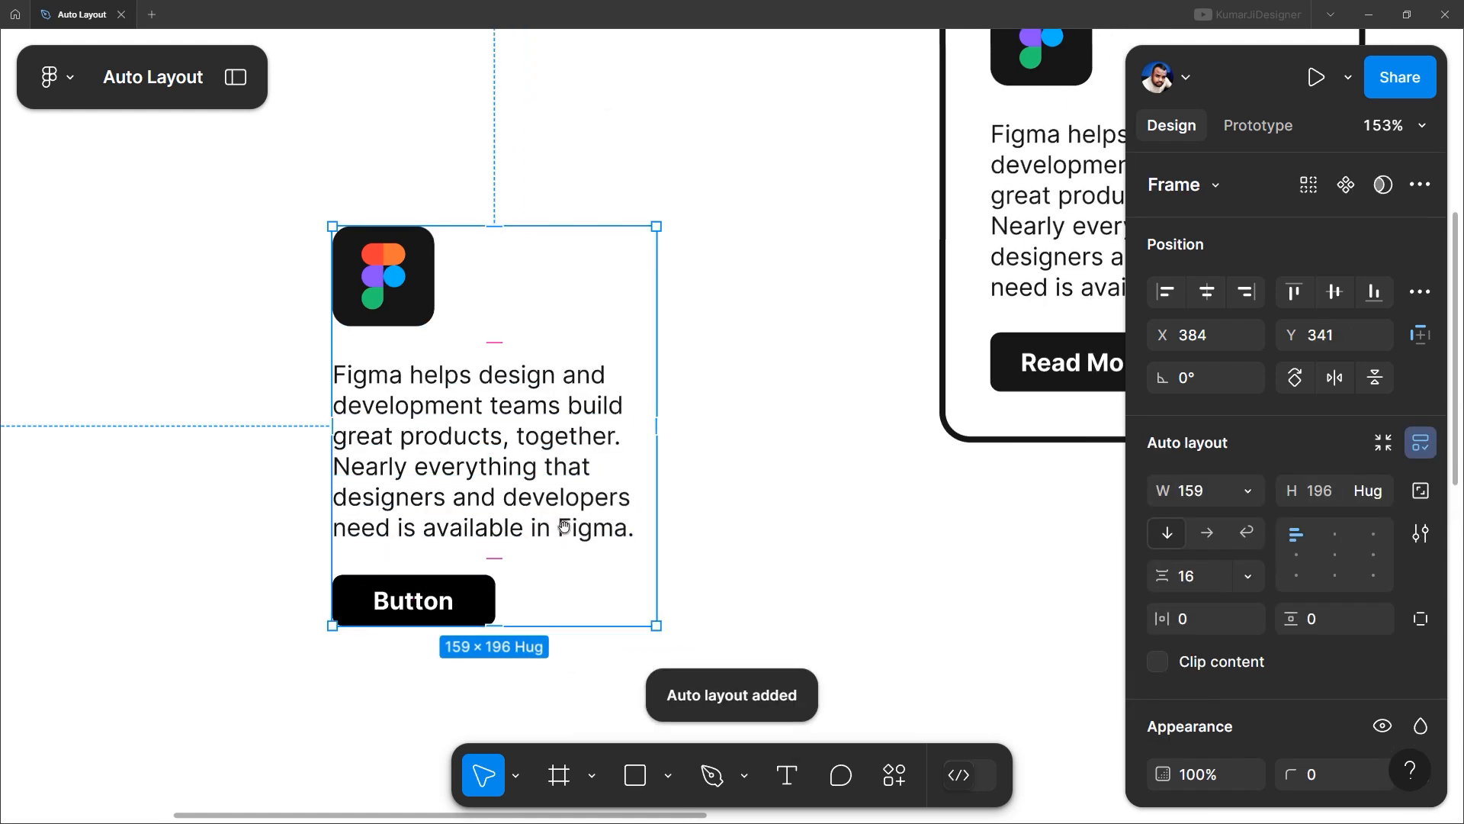
mouse_move(543, 452)
mouse_down()
mouse_move(563, 439)
mouse_move(538, 432)
mouse_up()
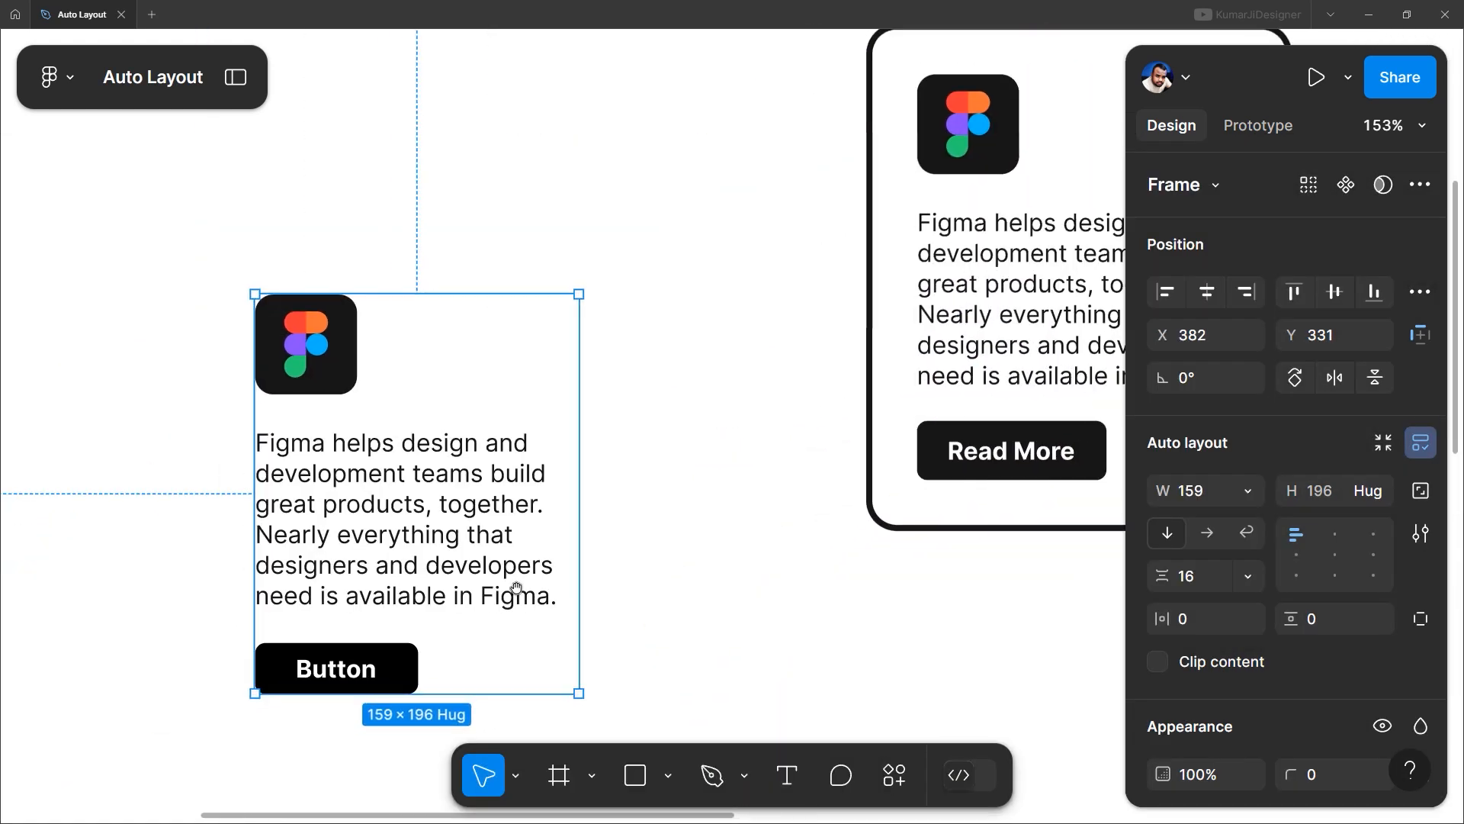
drag(516, 588, 473, 543)
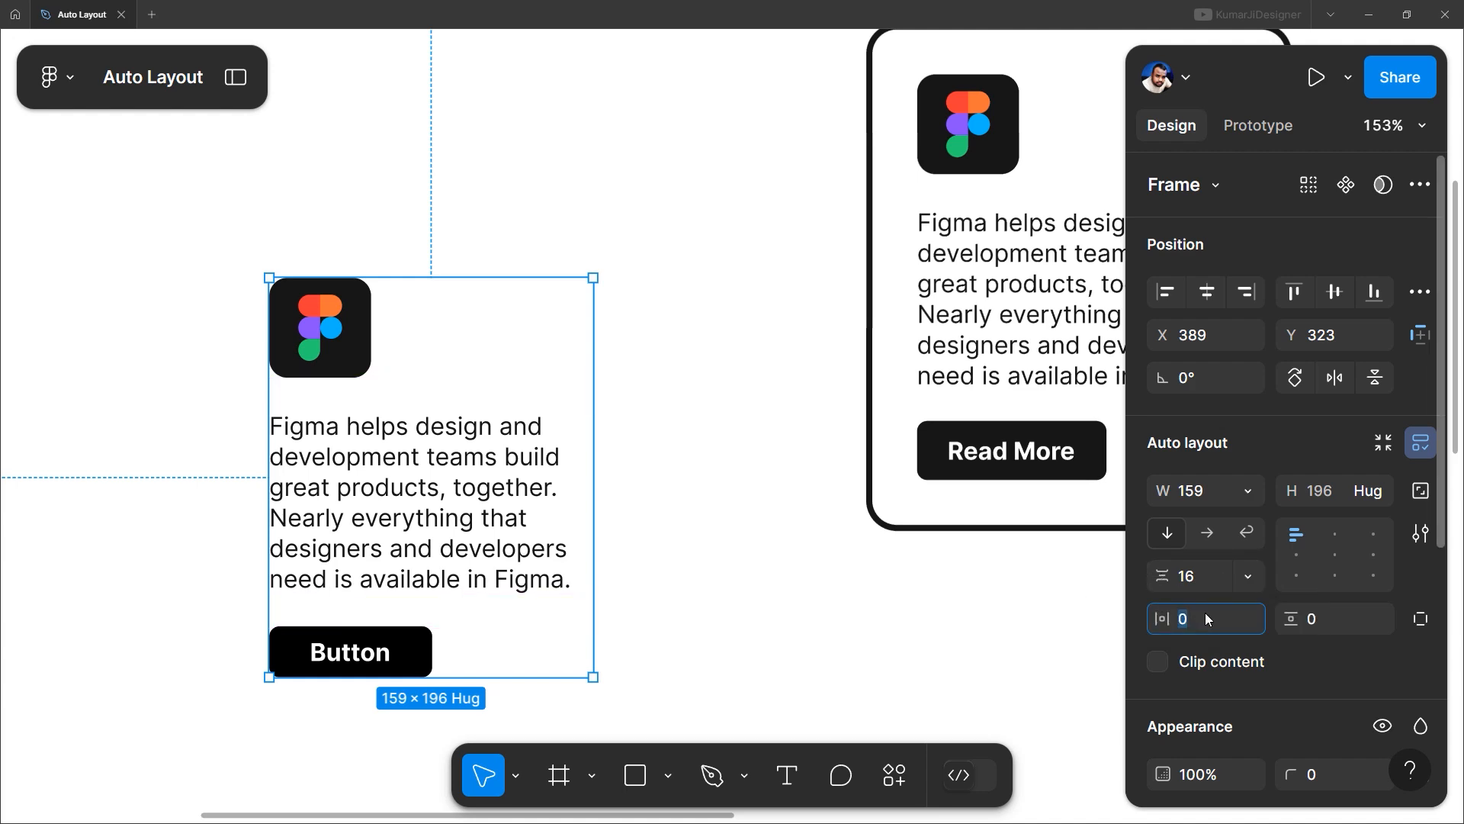
Step: Set the new card frame's horizontal and vertical padding to 20
text(20)
key(Tab)
text(20)
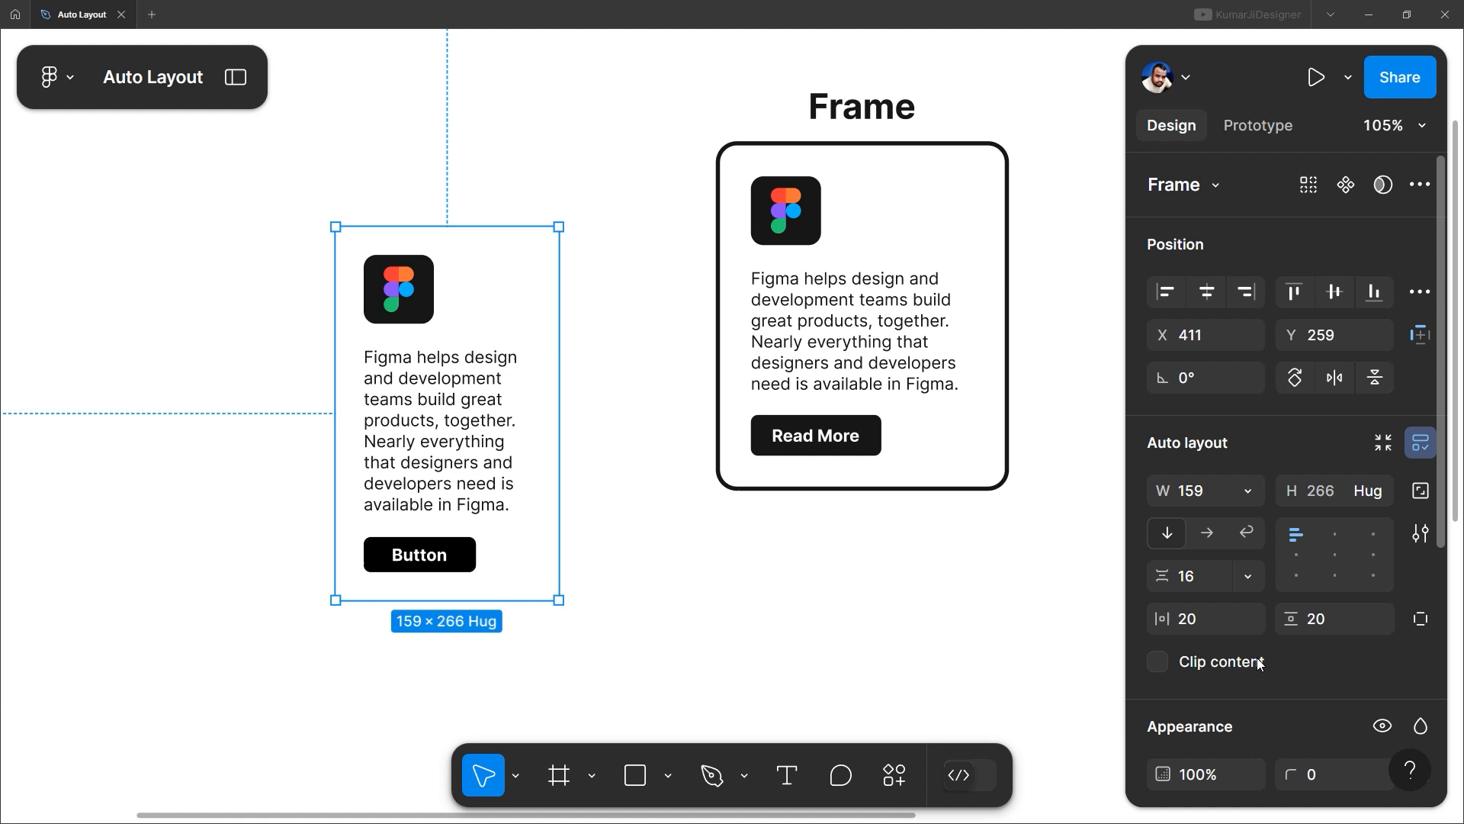
Step: Add a black inside stroke with a weight of 2 to the card frame
scroll(1368, 657, down, 3)
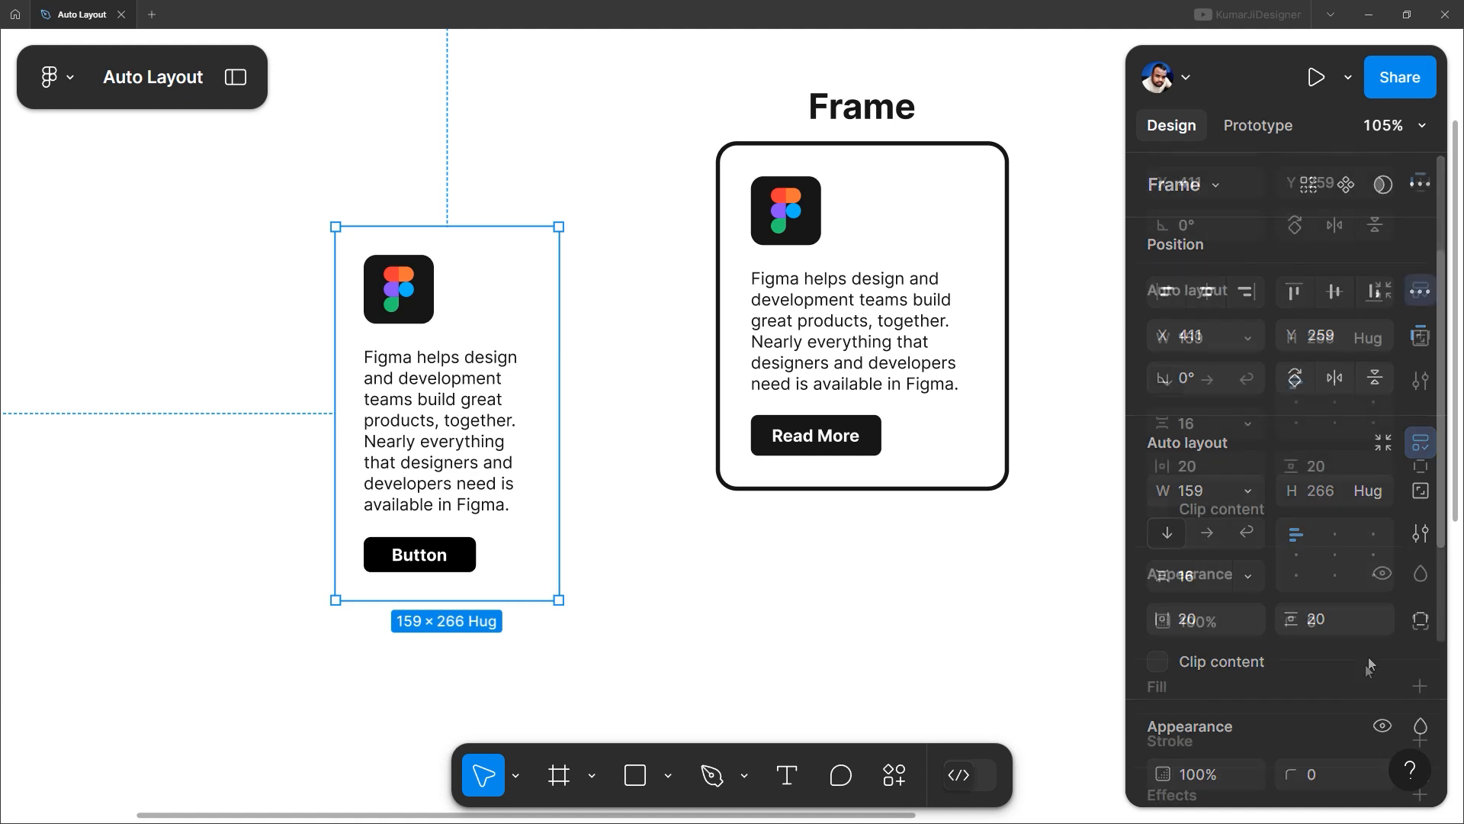
click(1418, 665)
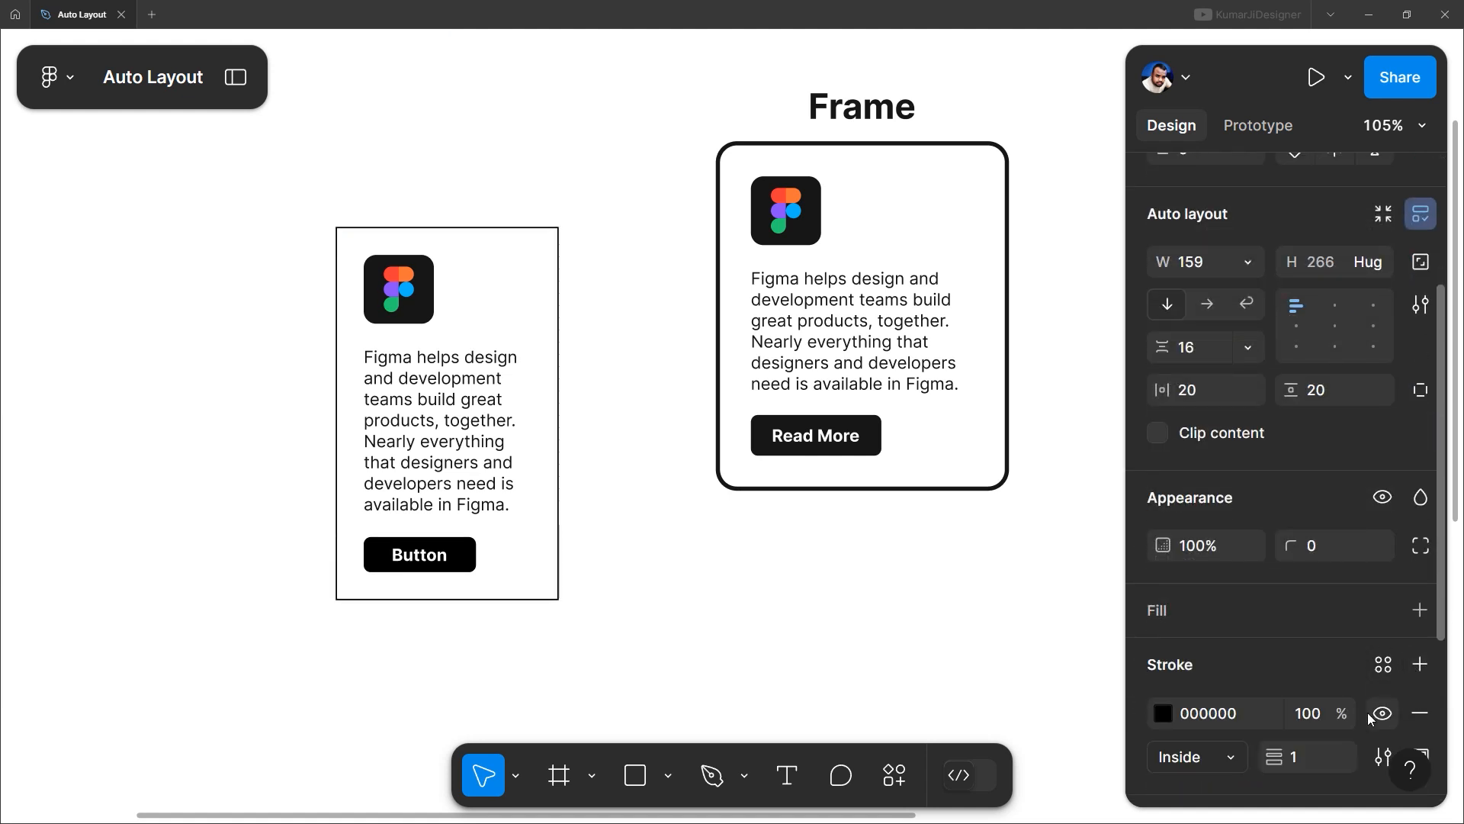
click(1304, 757)
text(3)
key(Return)
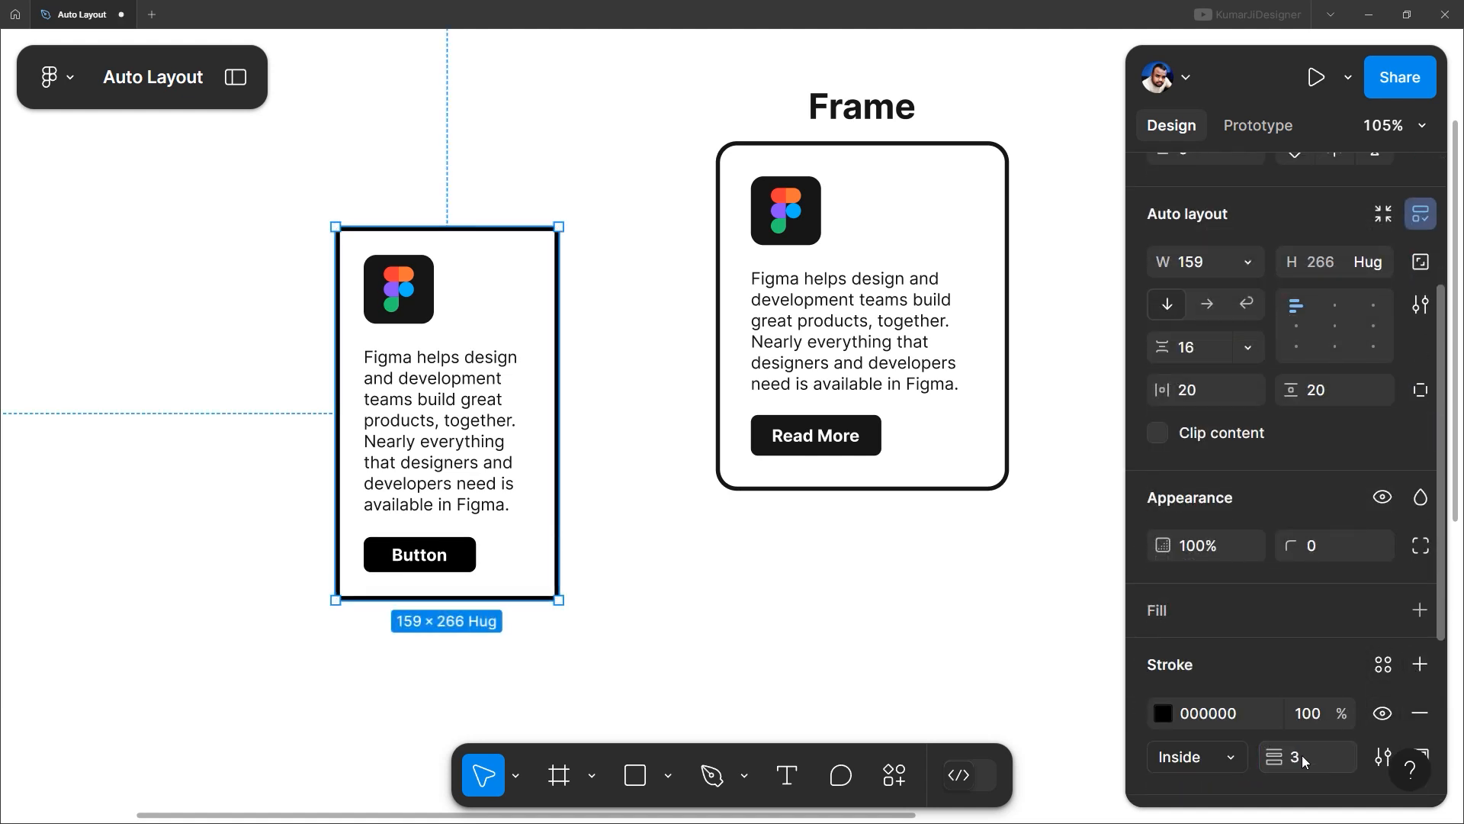
click(1303, 757)
text(2)
key(Return)
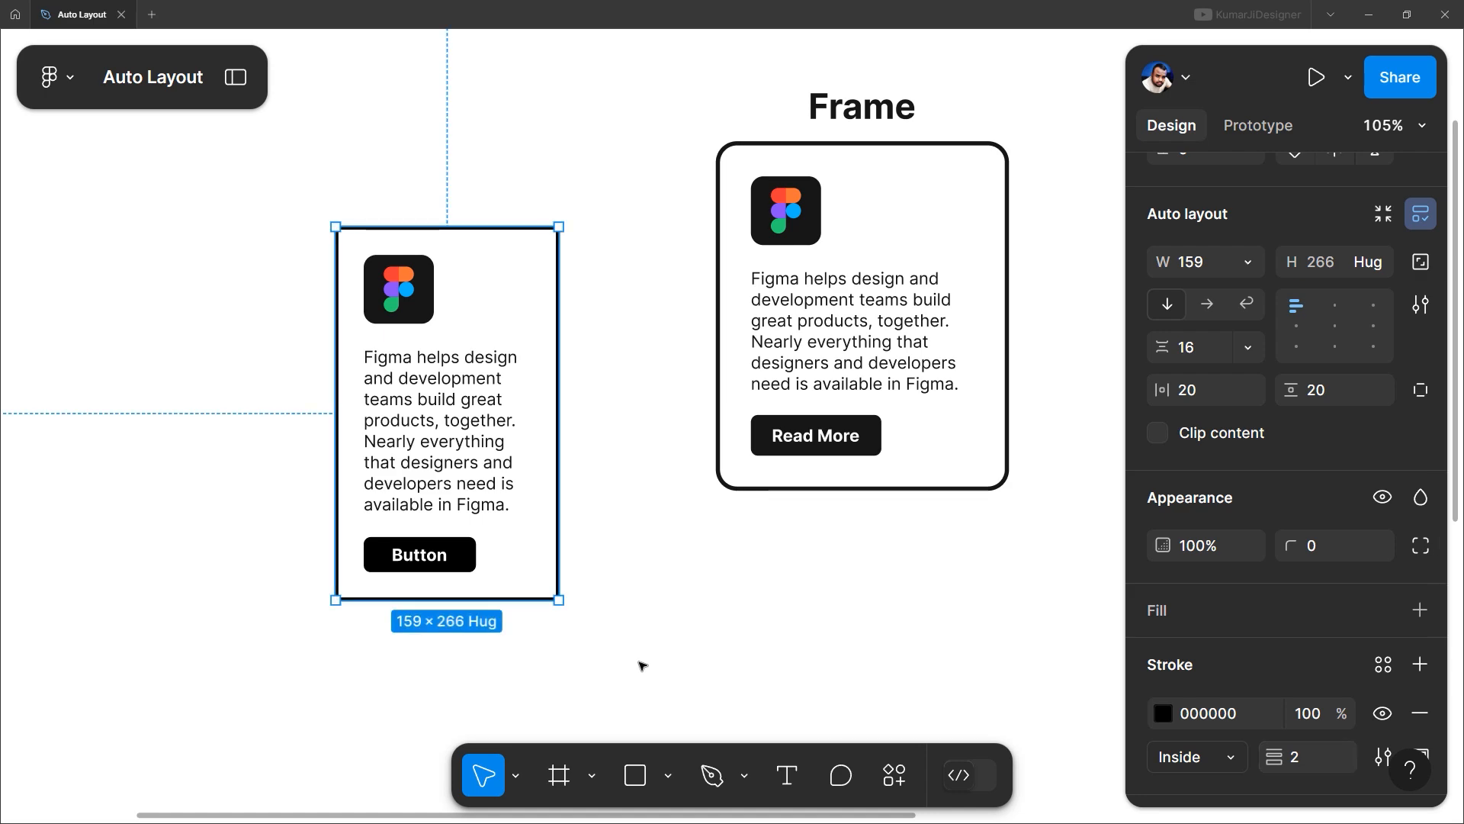
Step: Round the card frame's corners to 20 and move the card to about X 251, Y 220
scroll(640, 663, up, 1)
drag(558, 353, 598, 373)
drag(598, 373, 645, 407)
scroll(1343, 646, down, 3)
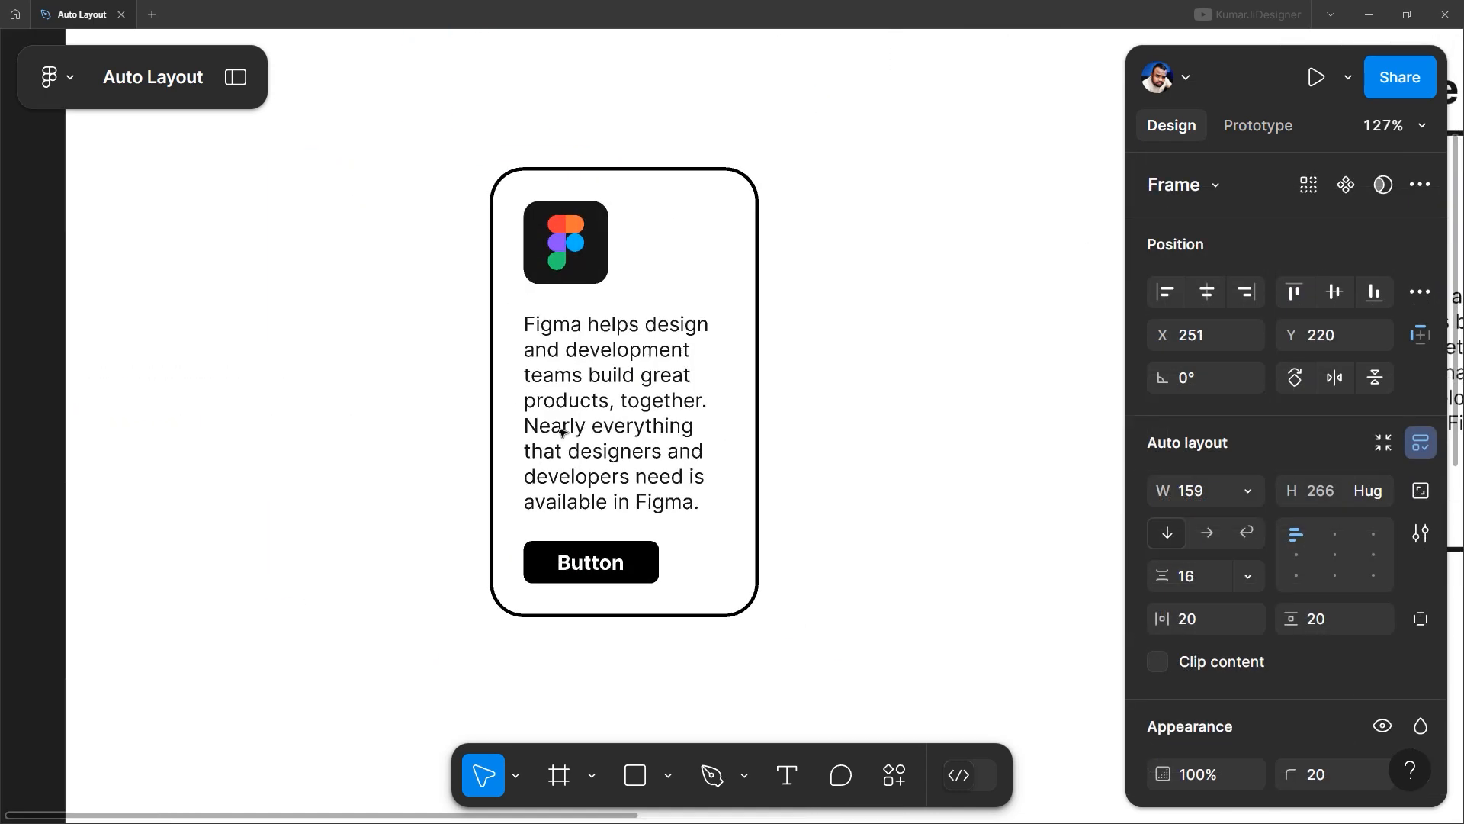
Step: Widen the card to about 293 so its text reflows, and narrow it back to about 198
click(752, 349)
drag(752, 349, 979, 356)
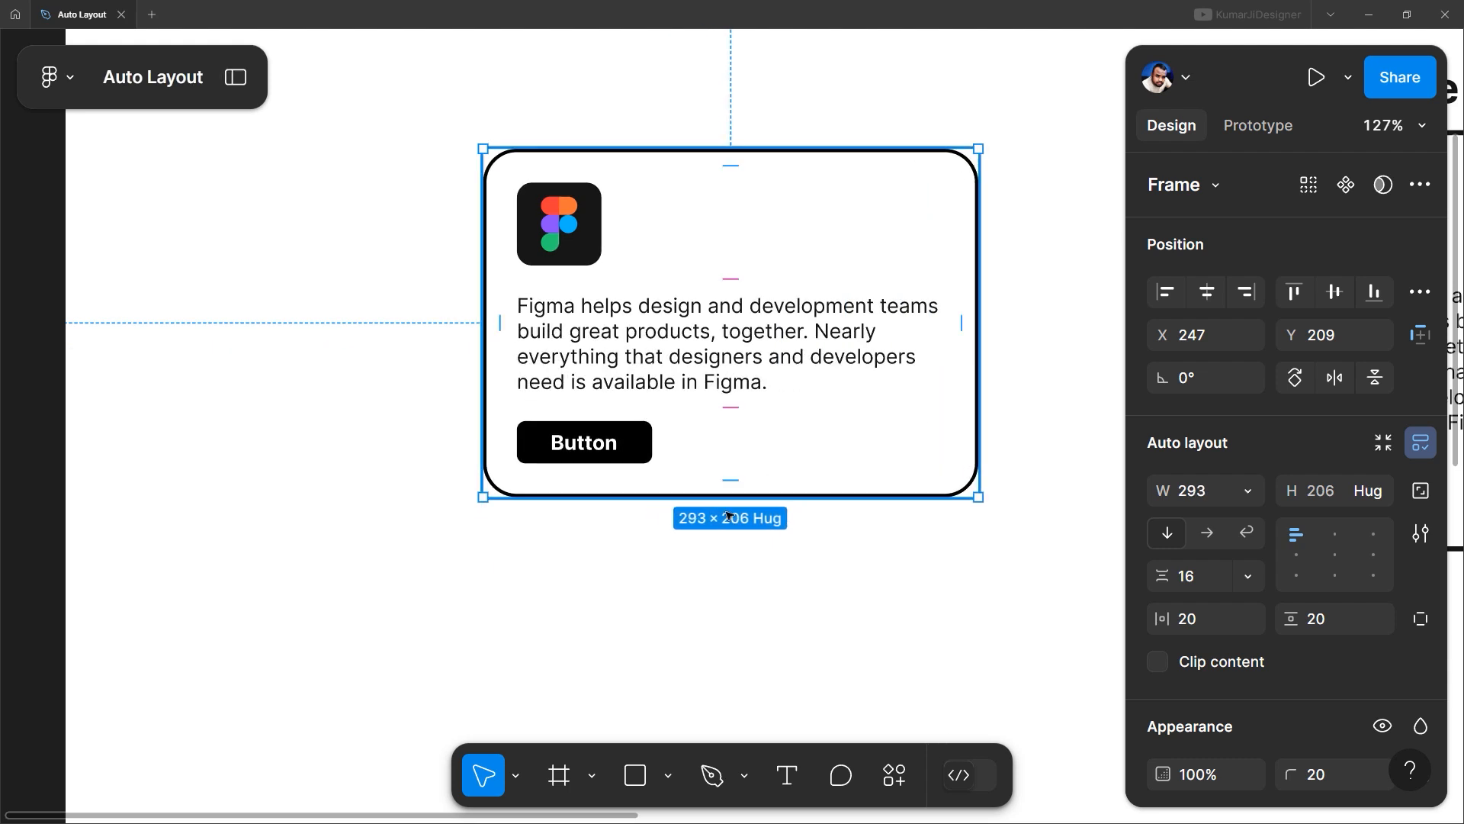
drag(748, 459, 624, 537)
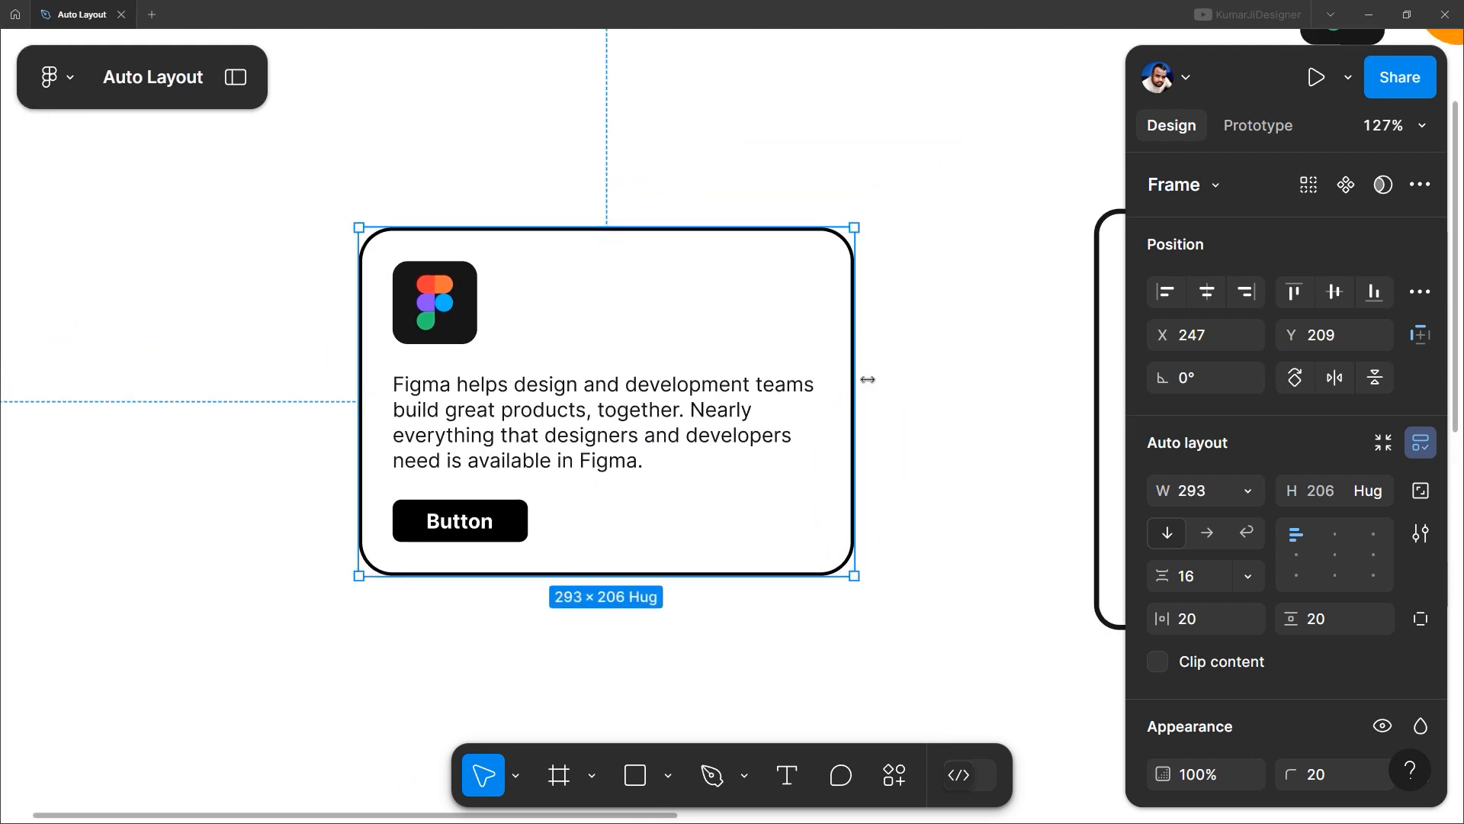
drag(777, 383, 636, 385)
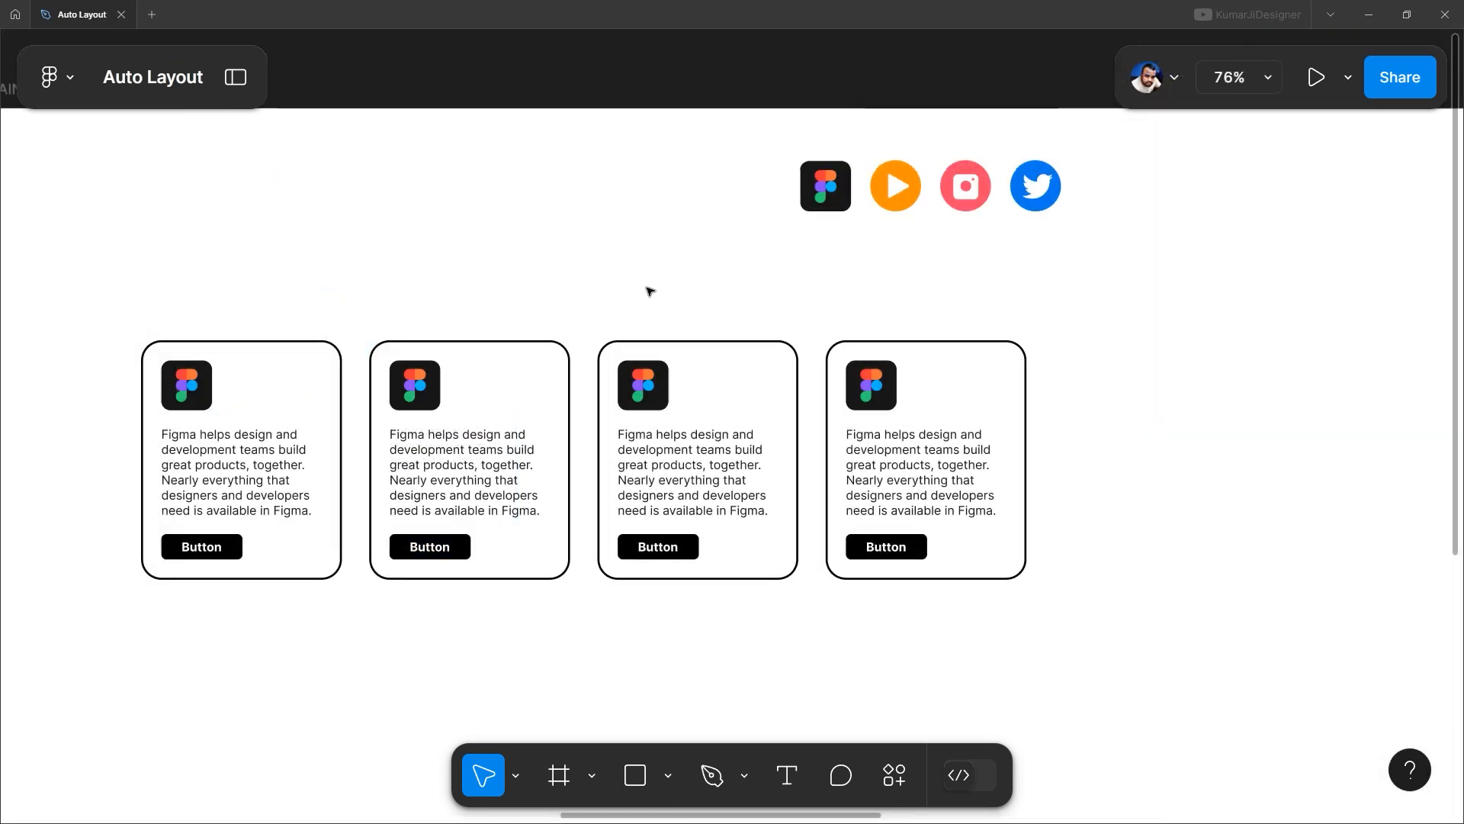
Step: Place the orange play icon in the second card and delete that card's Figma logo
drag(900, 204, 432, 366)
click(427, 366)
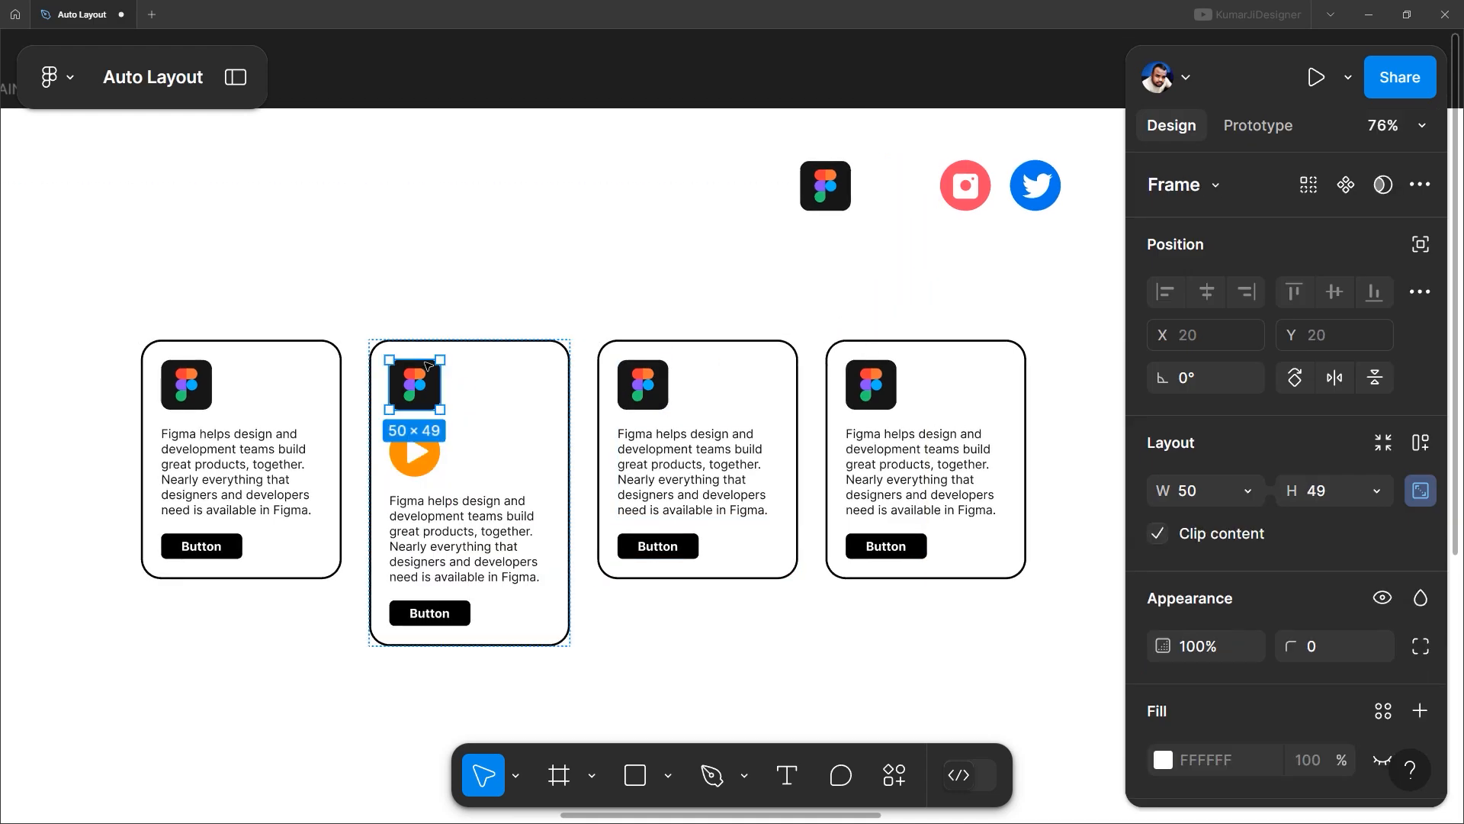
key(Delete)
Step: Replace the Figma logo in the third card with the Instagram icon and in the fourth card with the Twitter icon
scroll(892, 236, right, 3)
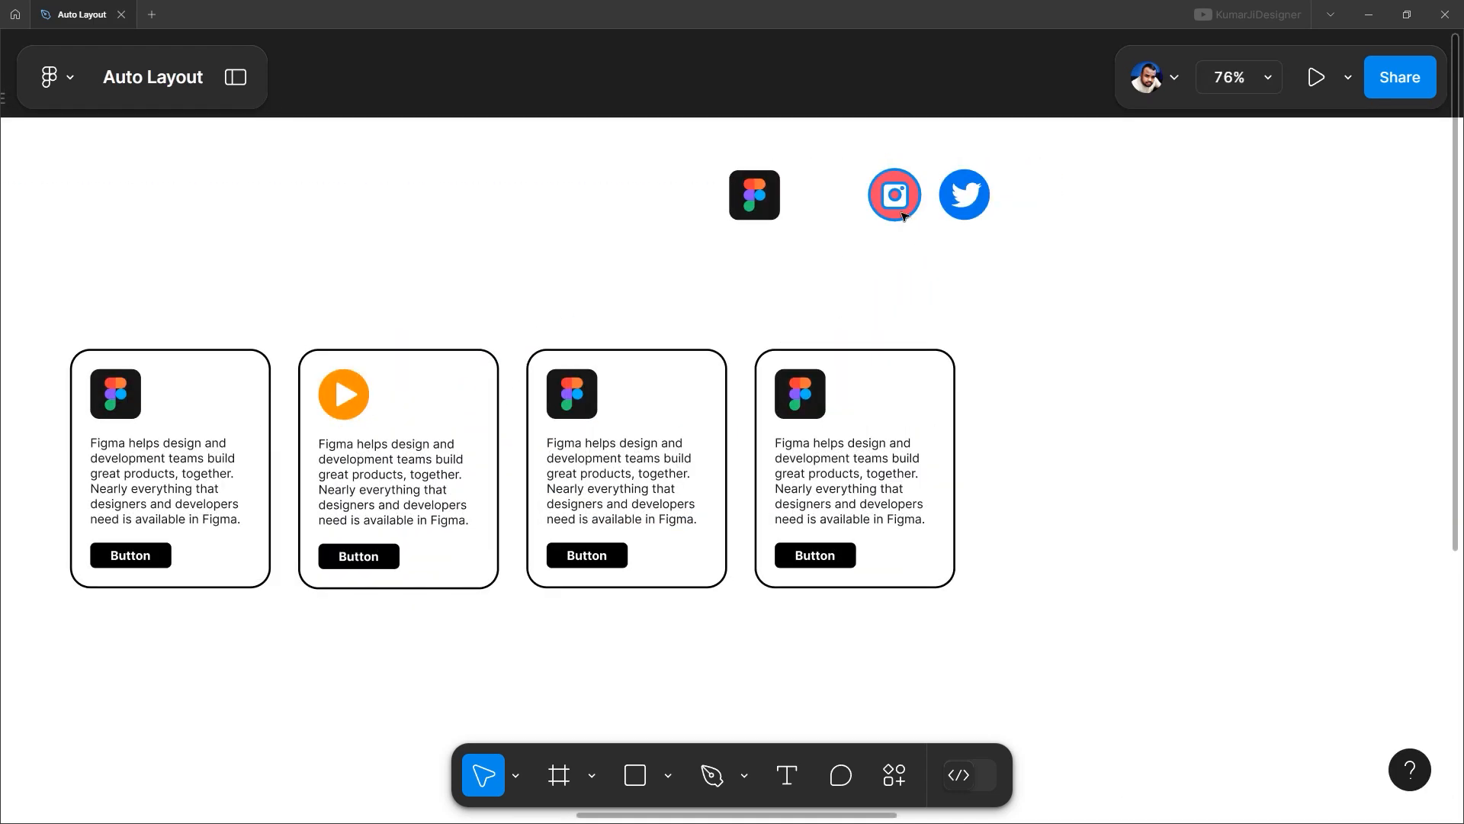
drag(892, 194, 573, 422)
click(573, 401)
key(Delete)
drag(965, 198, 819, 412)
click(820, 412)
key(Delete)
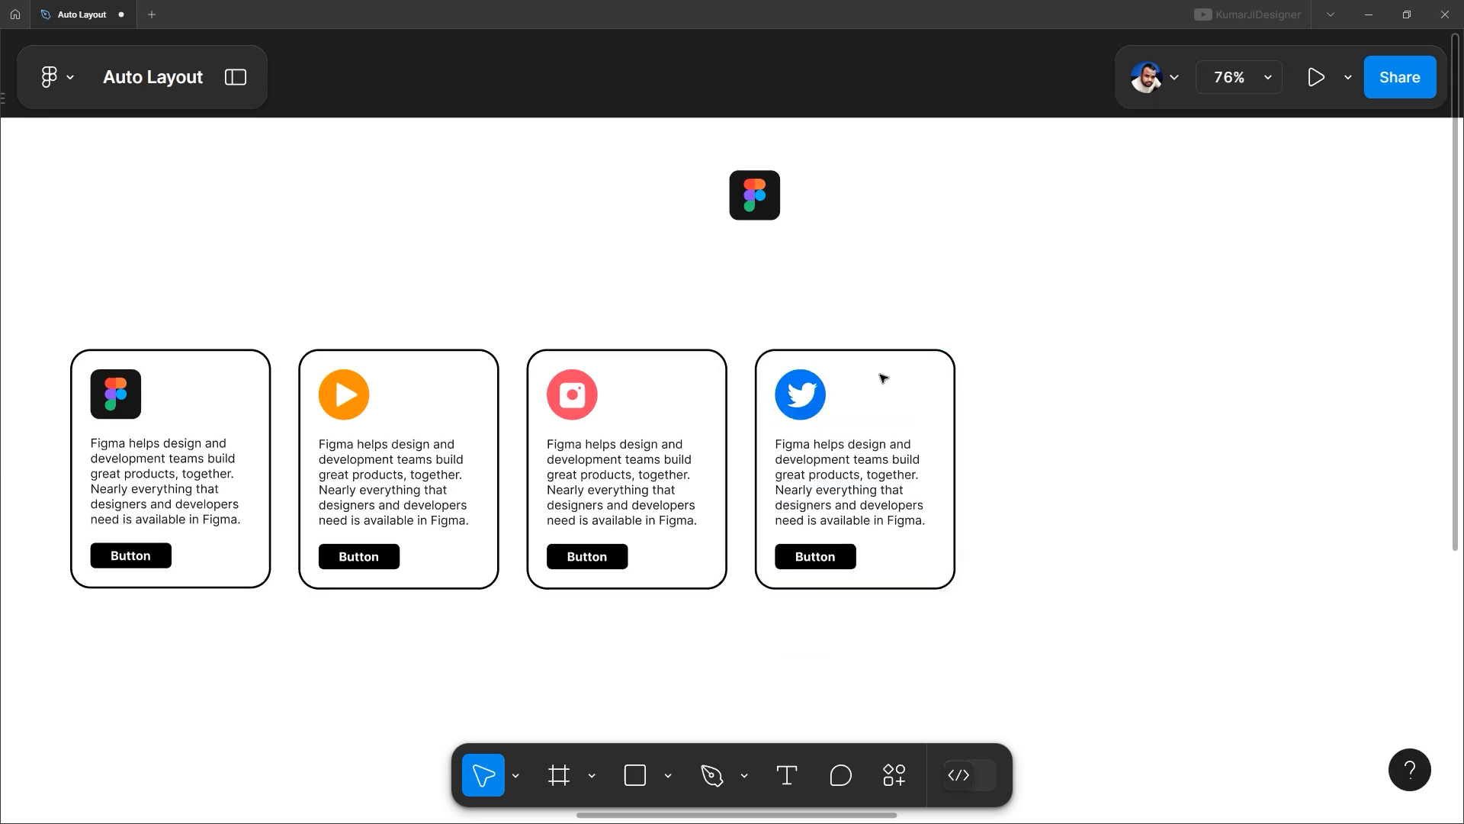
Step: Wrap the four cards in a horizontal auto layout frame and move it to about X 175, Y 193
drag(662, 571, 696, 533)
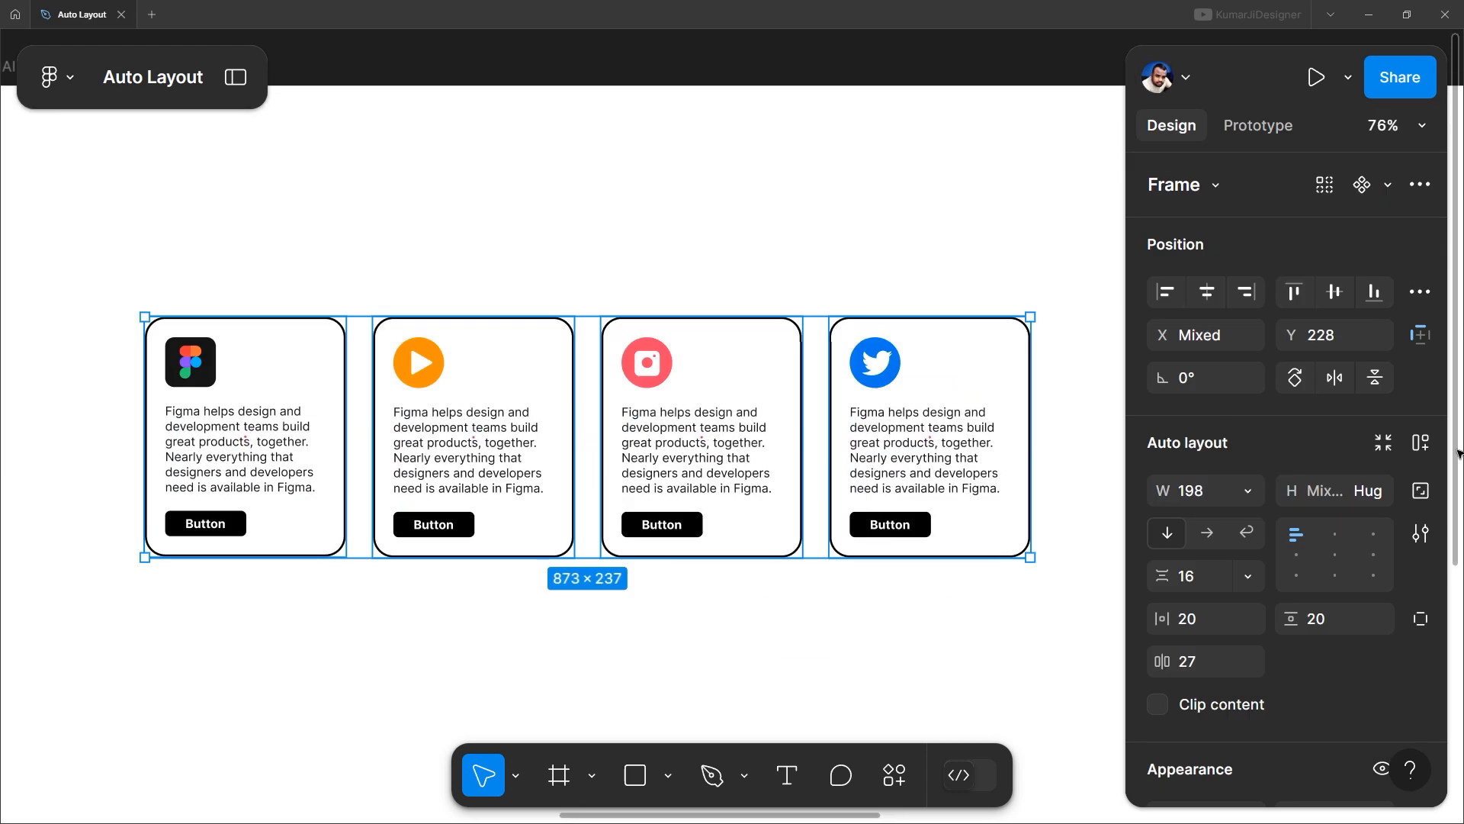
key(shift+a)
scroll(669, 379, down, 2)
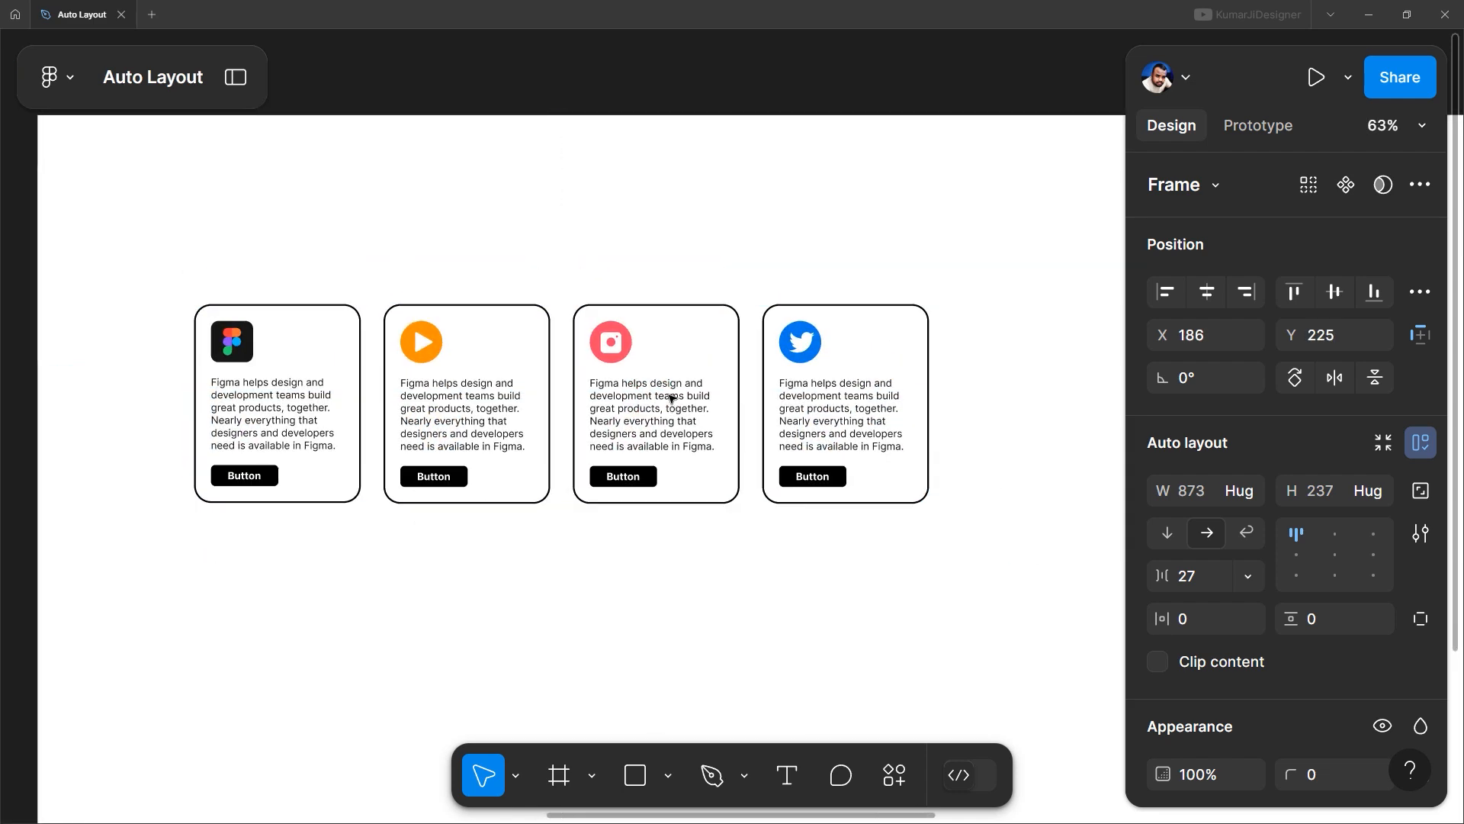
drag(664, 380, 661, 384)
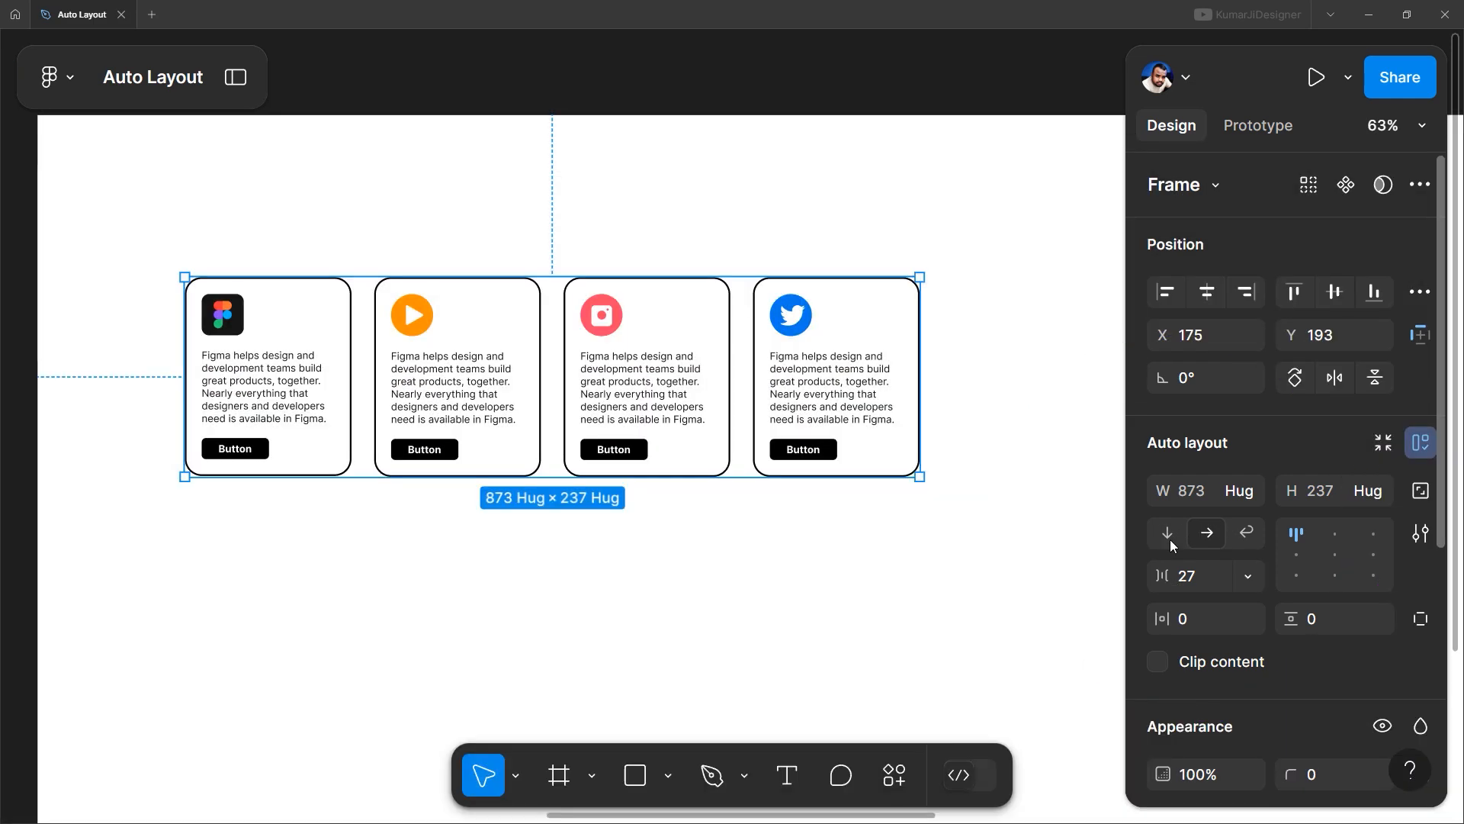
Step: Try a vertical layout on the frame of four cards and return it to horizontal
click(1170, 539)
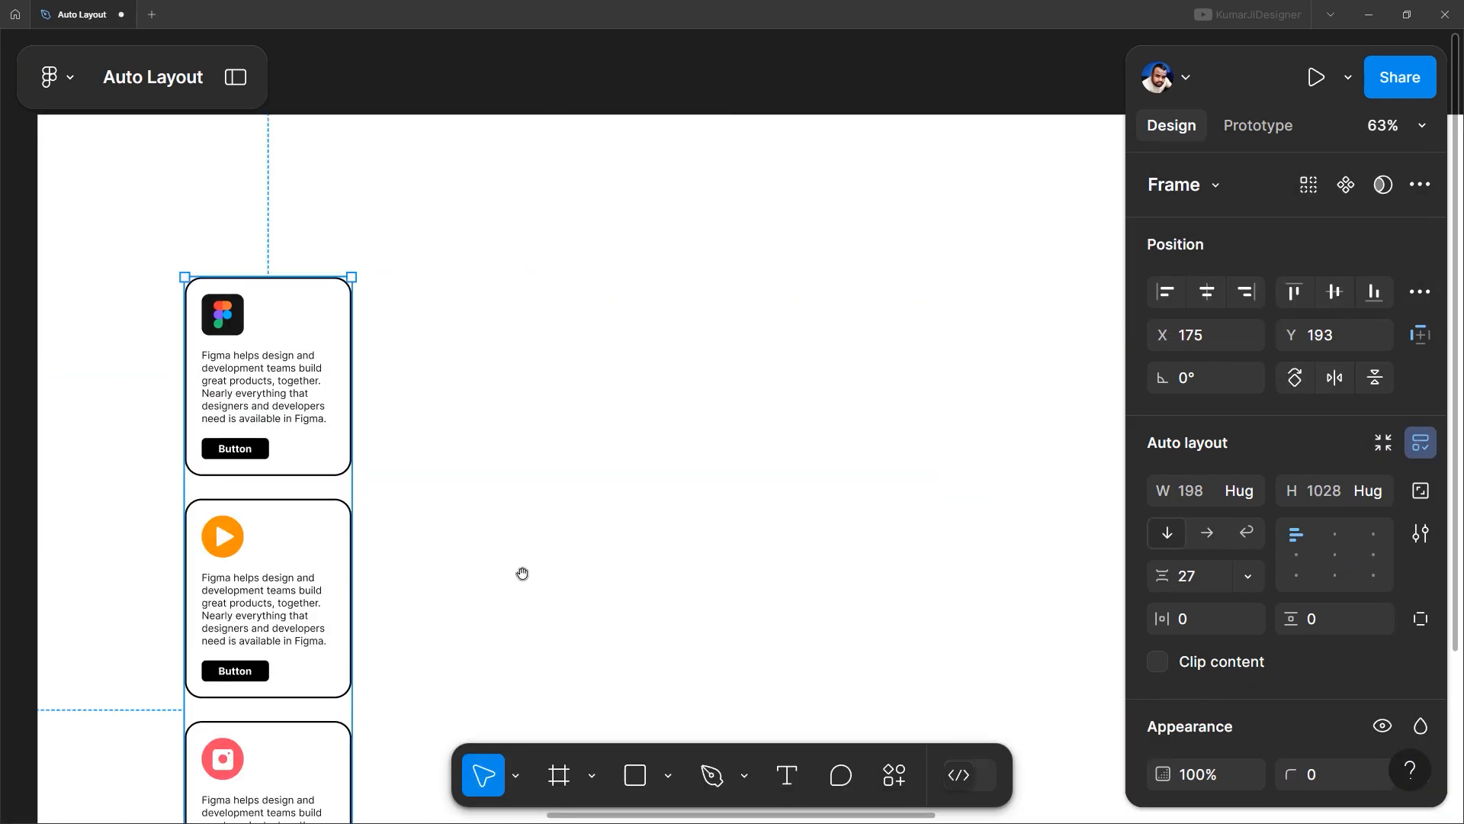
drag(524, 572, 499, 420)
scroll(499, 420, down, 4)
drag(342, 456, 412, 347)
drag(497, 340, 402, 438)
click(1205, 532)
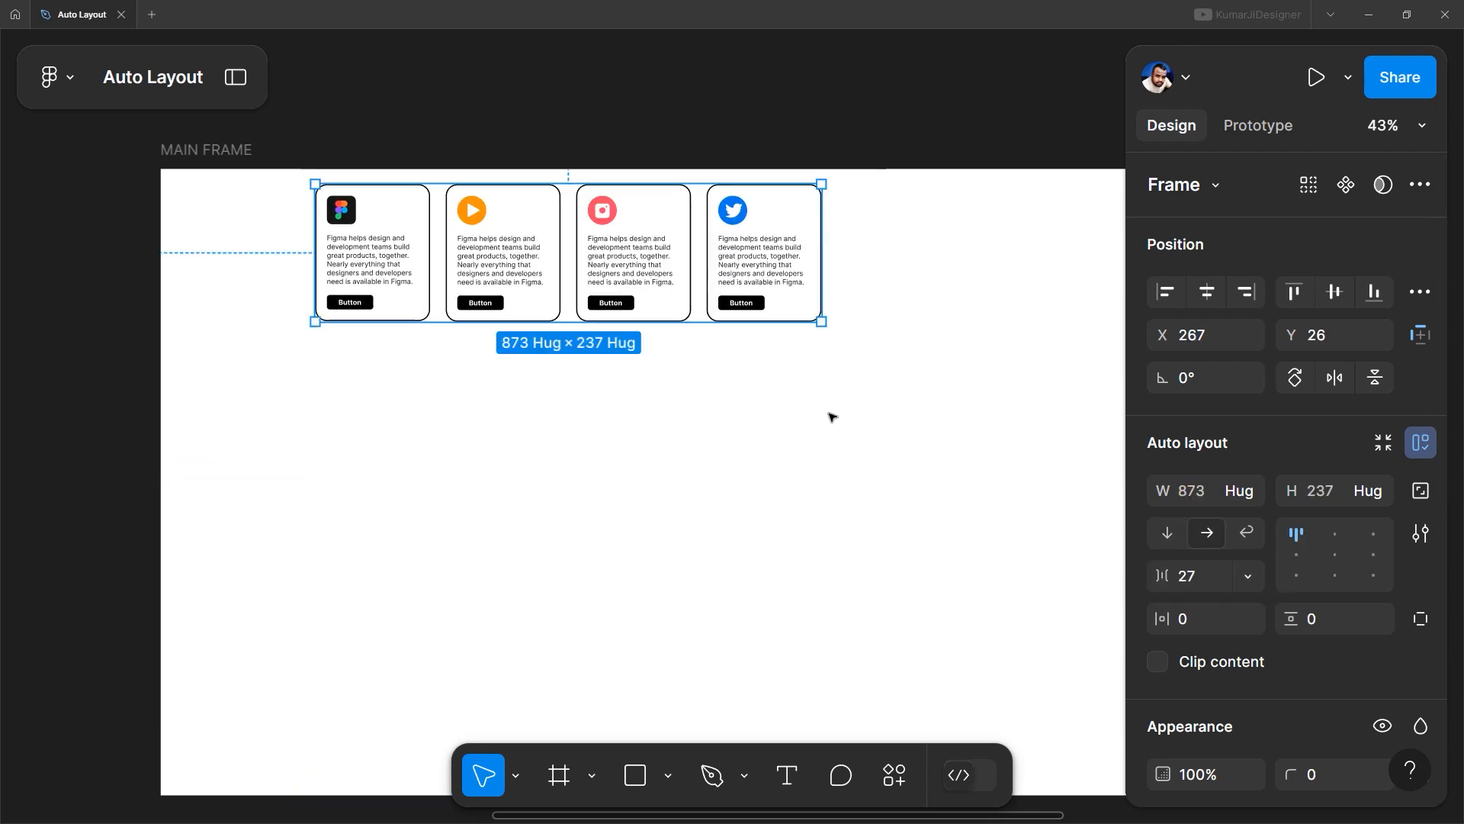
Step: Move the card row to about X 223, Y 123 and duplicate its Twitter card three times
scroll(763, 404, up, 3)
drag(778, 578, 755, 527)
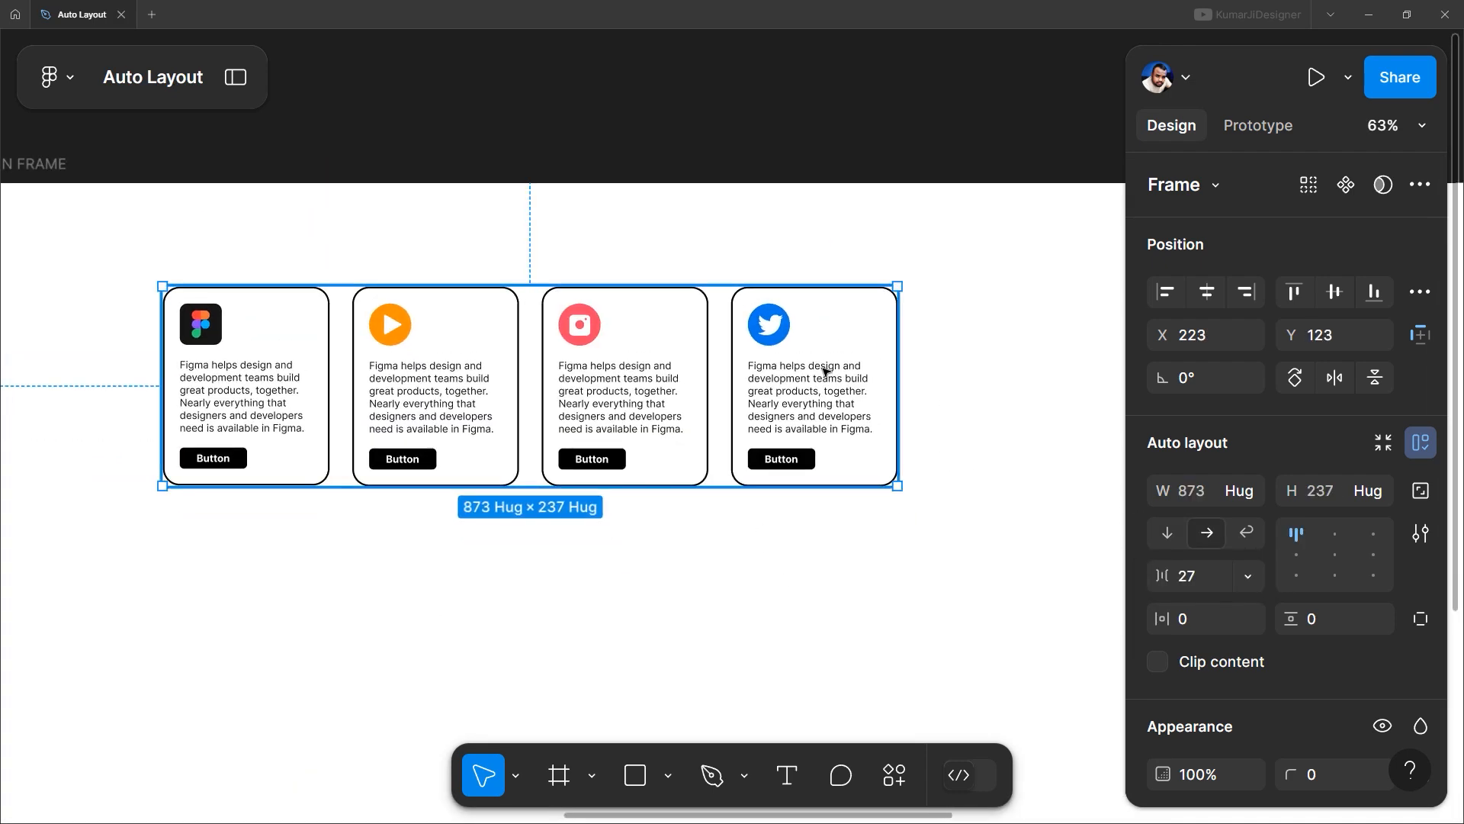
click(831, 389)
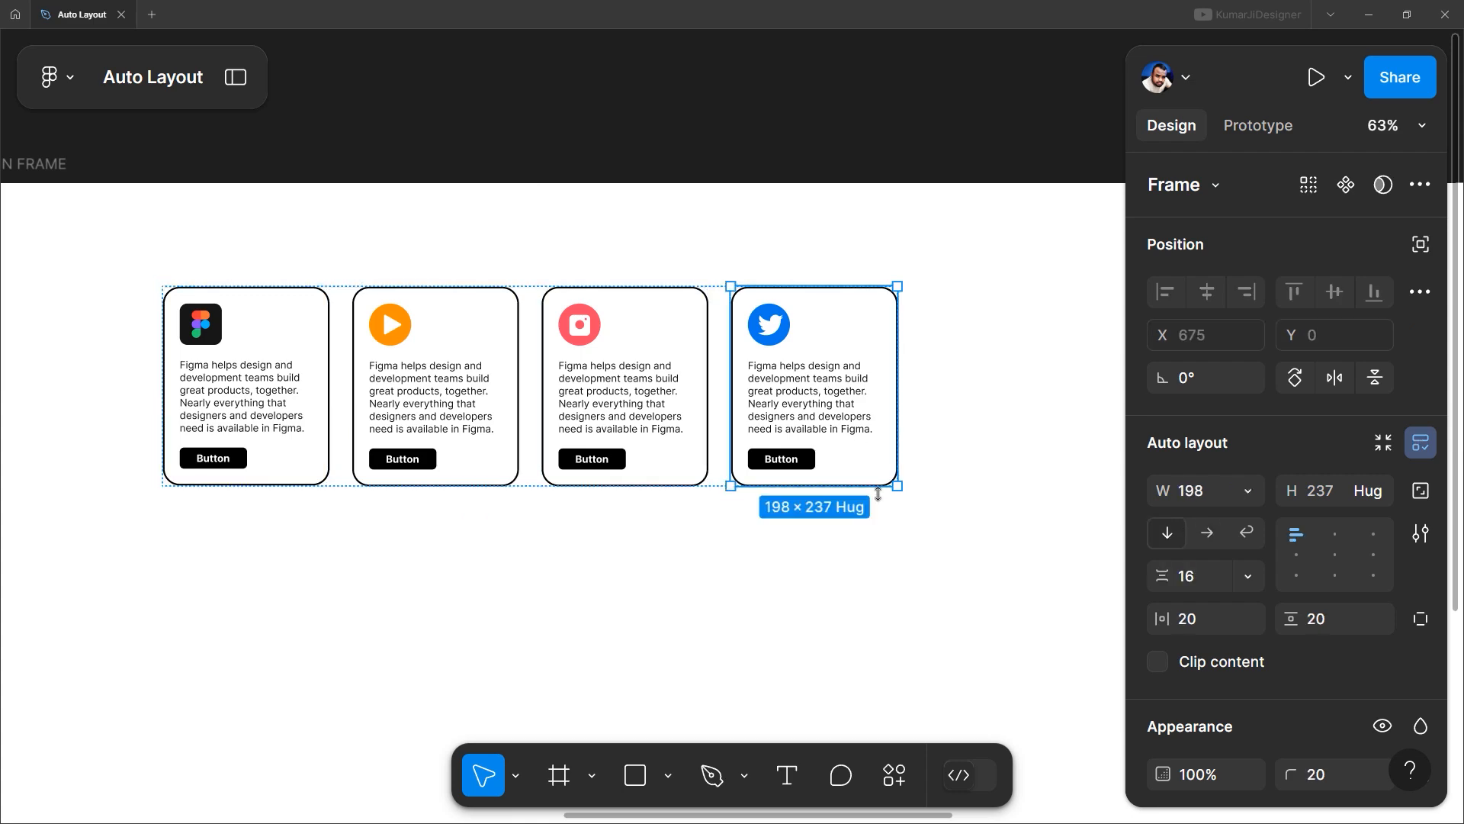
key(ctrl+d)
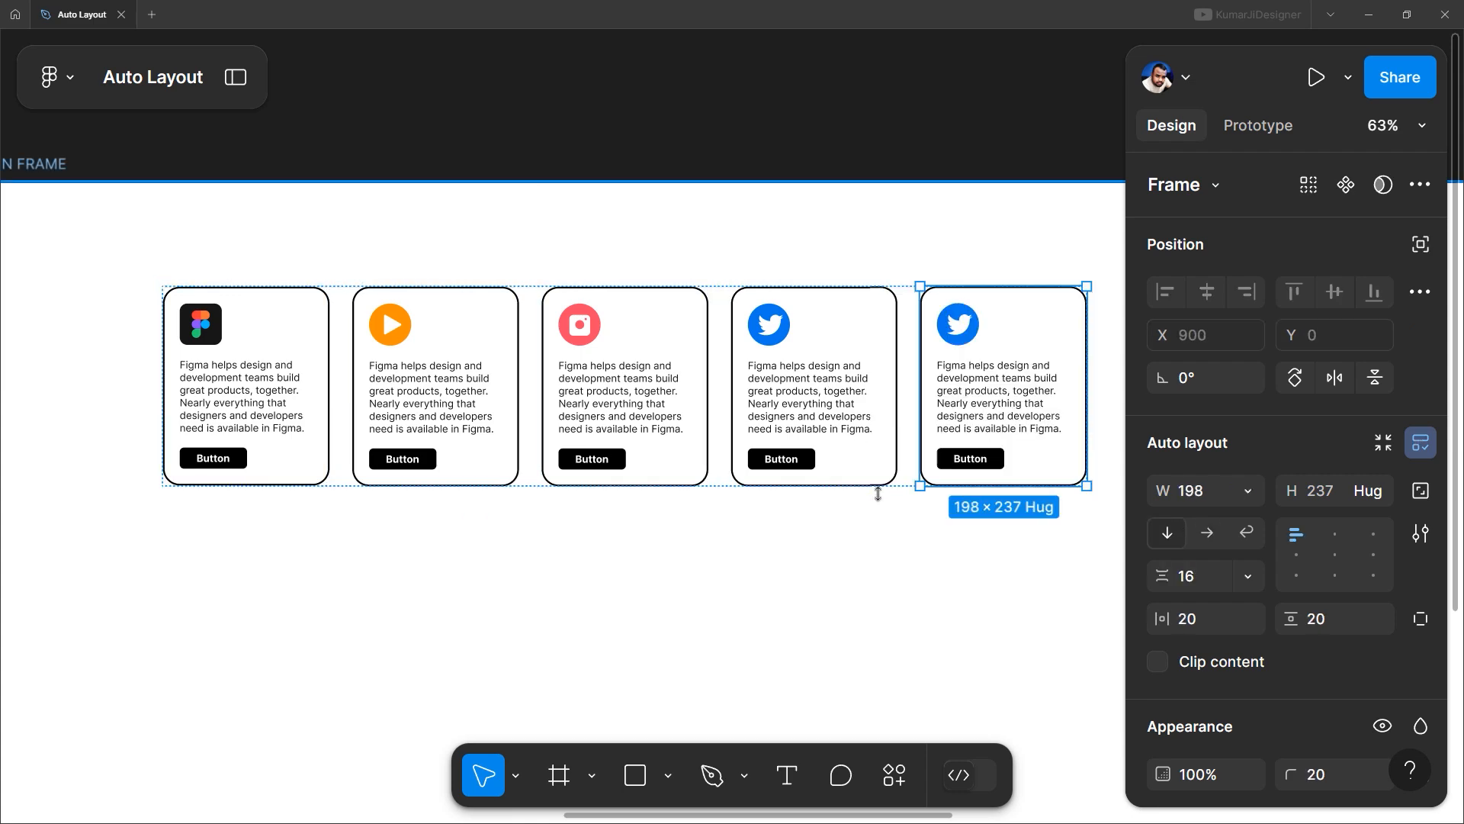
key(ctrl+d)
key(ctrl+d)
Step: Resize the frame holding the seven cards to about 873 by 515 and set its auto layout flow to wrap
scroll(605, 546, down, 3)
drag(826, 641, 813, 594)
click(870, 546)
click(990, 453)
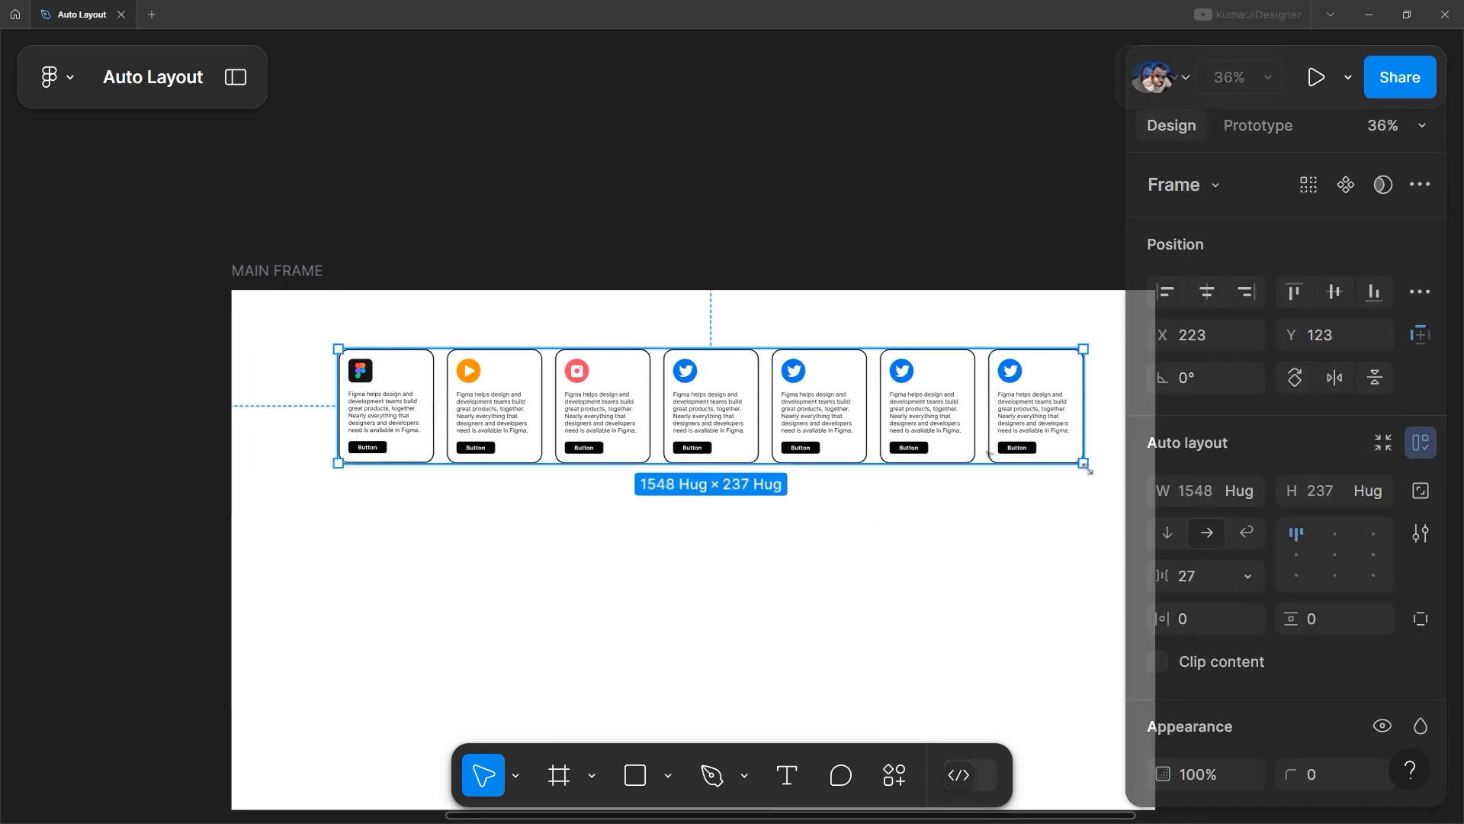
drag(1086, 468, 856, 562)
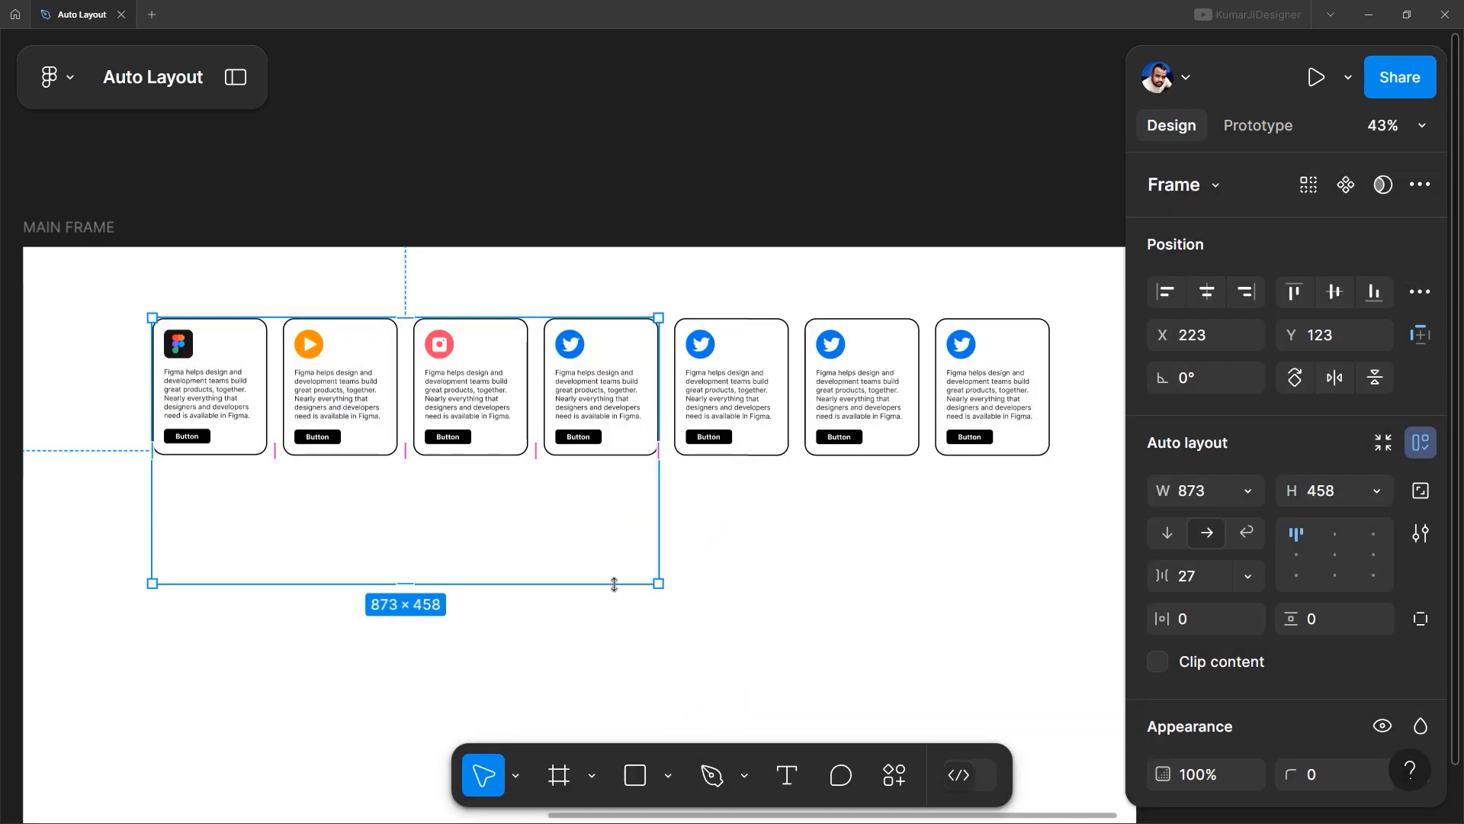
drag(614, 584, 614, 616)
click(1248, 534)
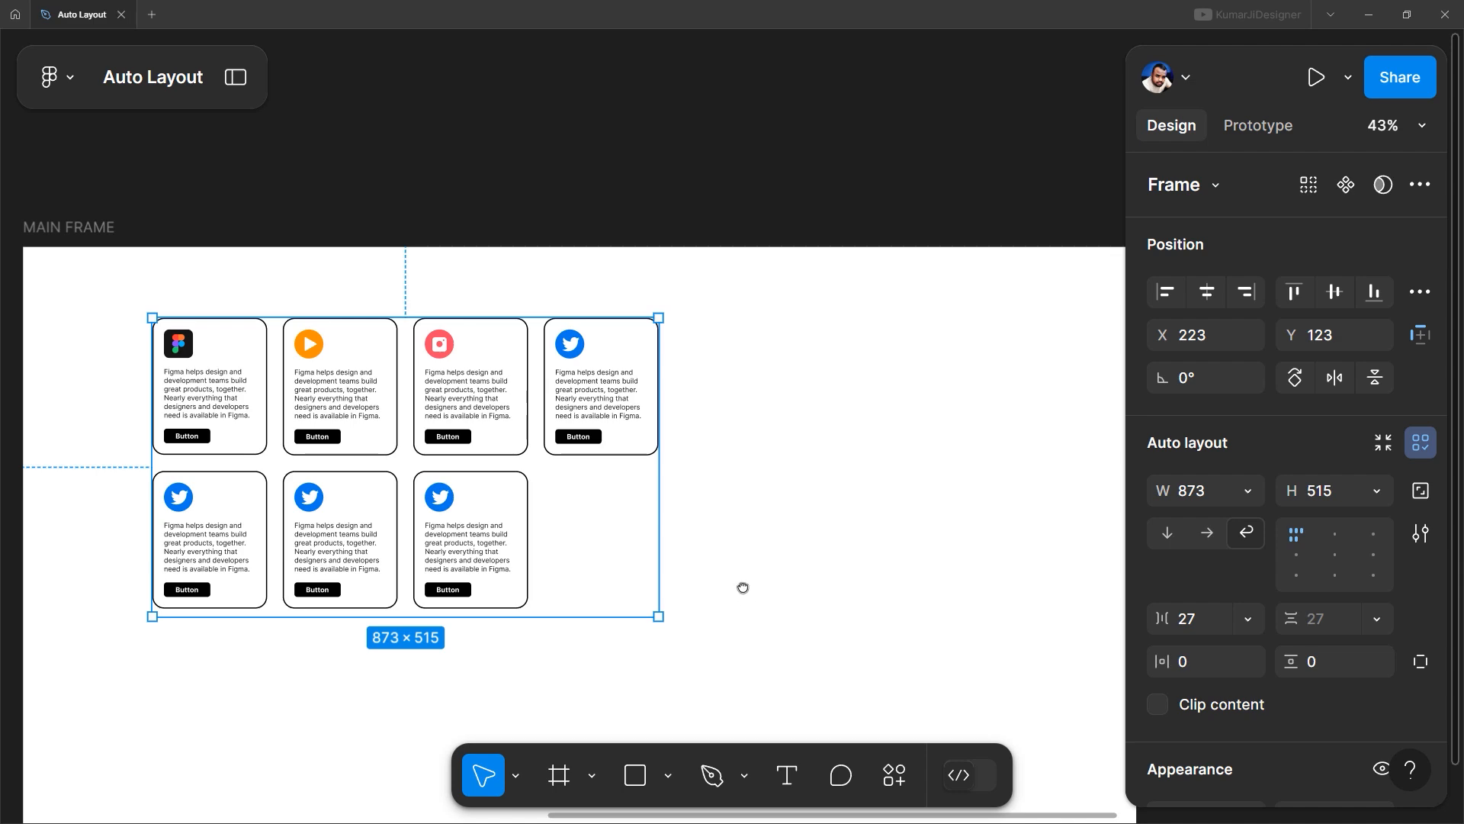
scroll(743, 588, up, 3)
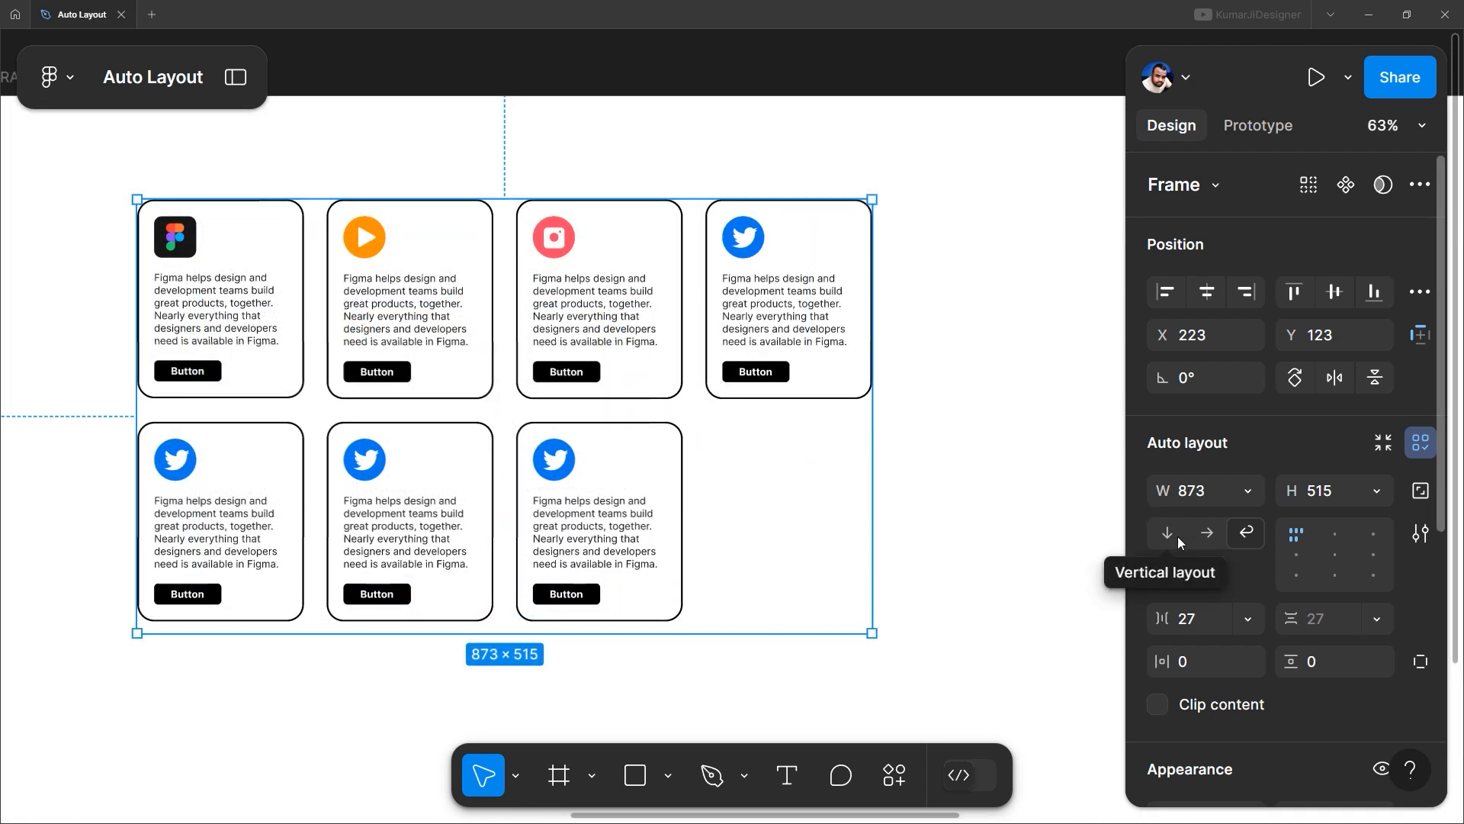
Step: Try vertical and horizontal layouts on the seven-card frame and return its flow to wrap
click(1177, 536)
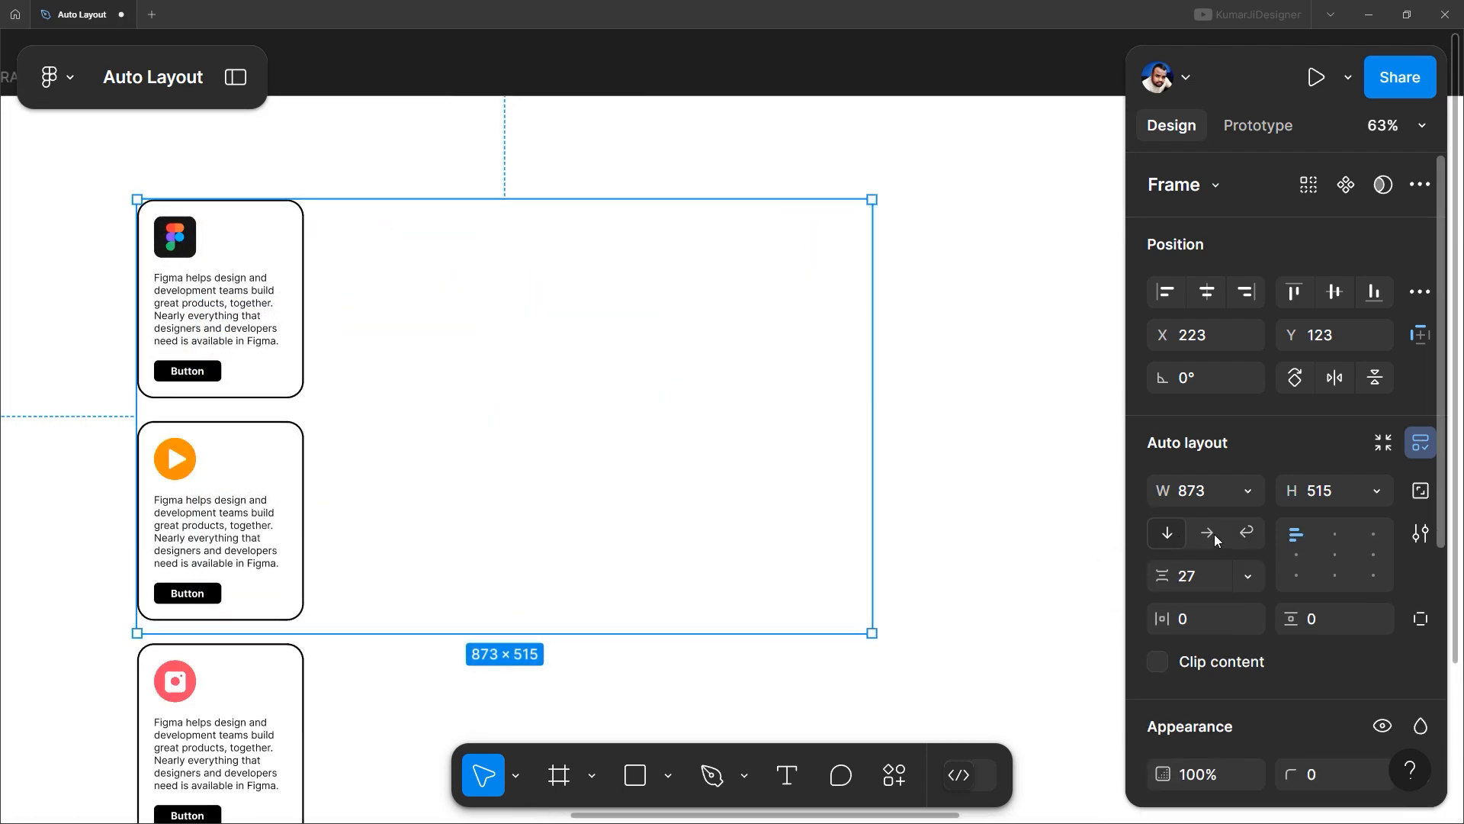
click(1213, 534)
click(1248, 534)
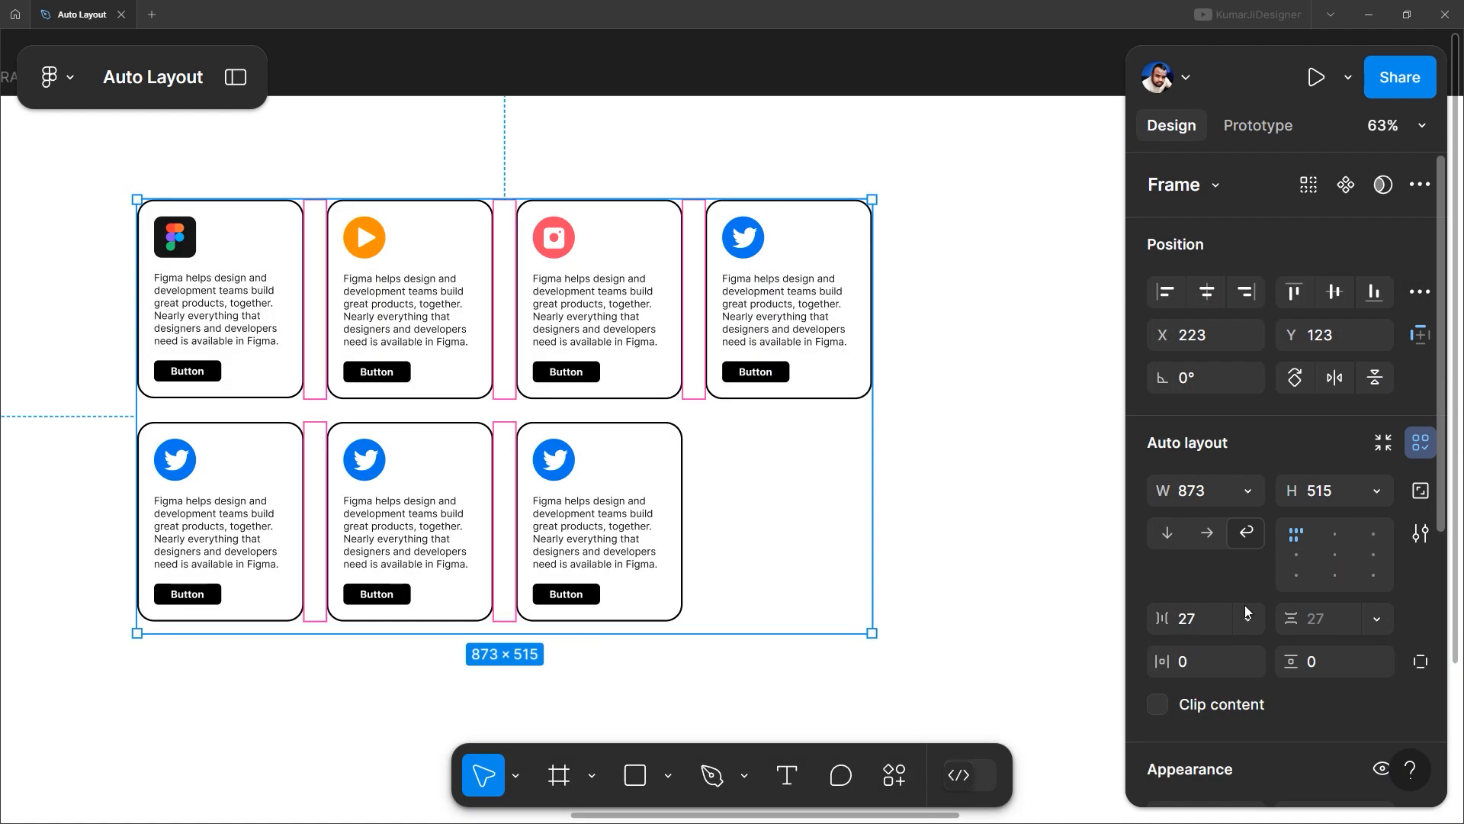
Step: Align the wrapped cards top center and top right, and enlarge their frame to about 993 by 754
click(1330, 537)
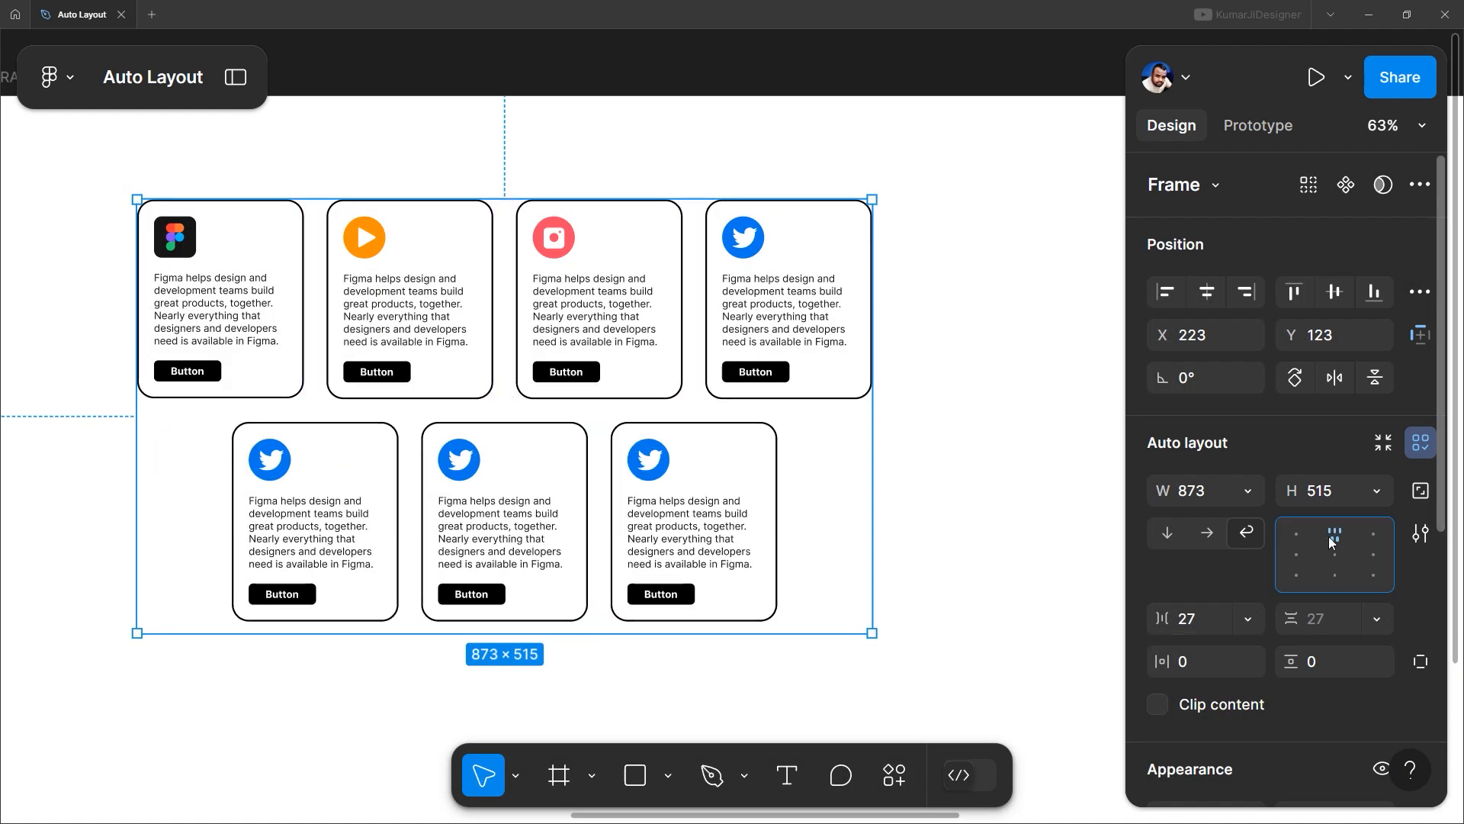
click(1371, 540)
scroll(692, 437, down, 3)
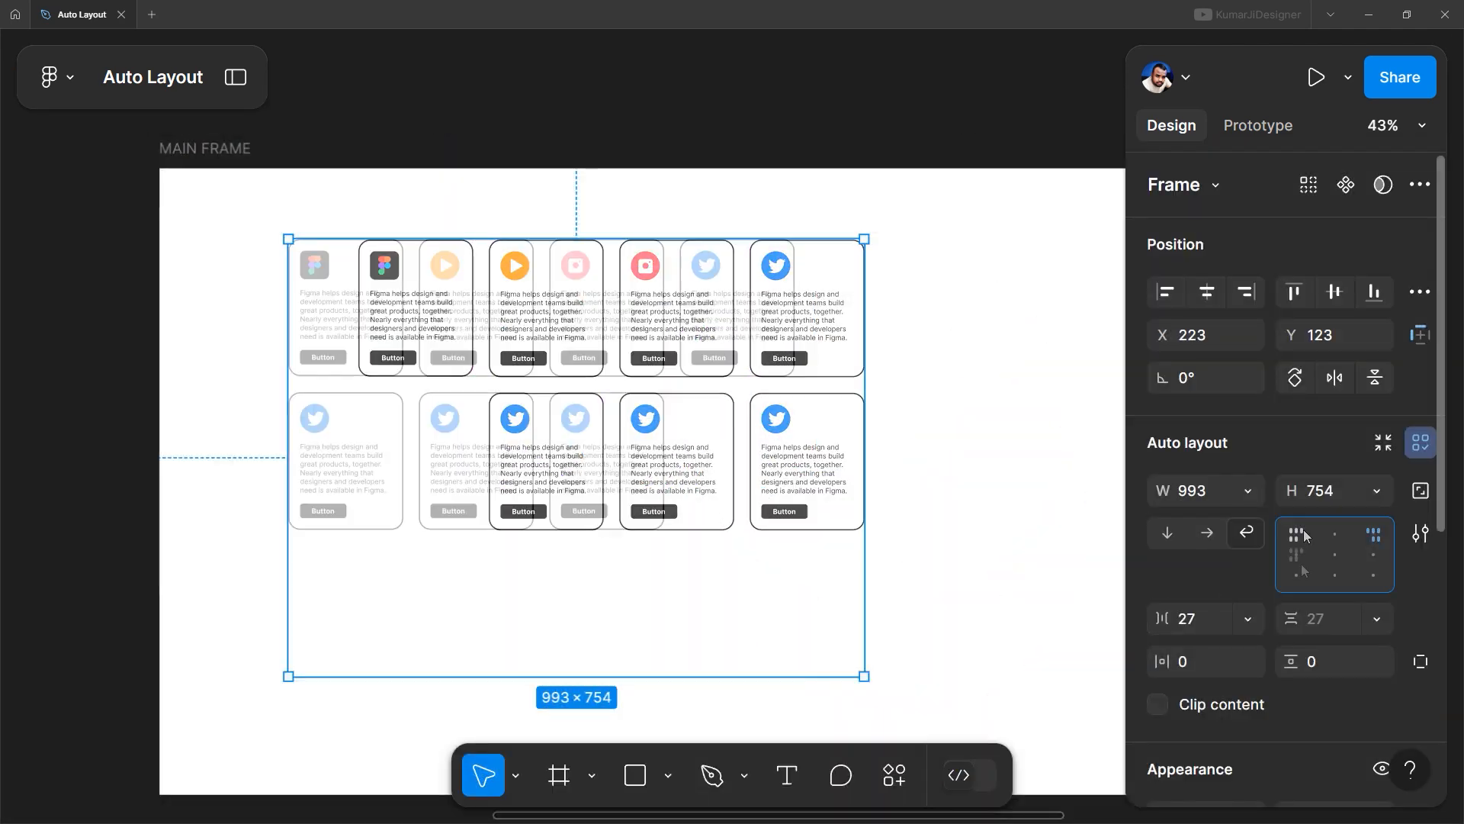
Step: Try the middle and bottom alignments on the wrapped cards, and finish with them aligned top center
click(1298, 553)
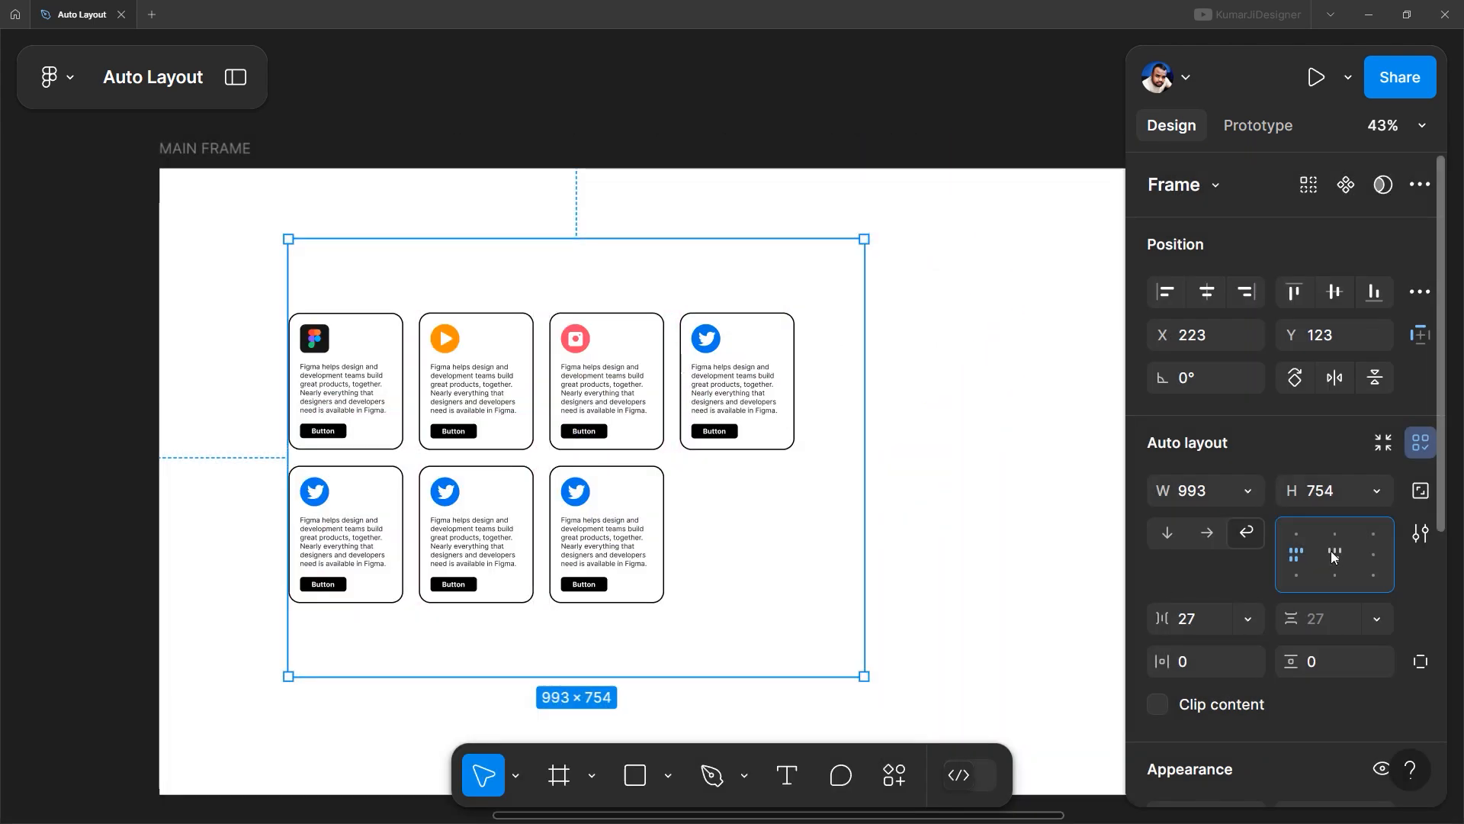
click(1335, 555)
drag(864, 457, 927, 458)
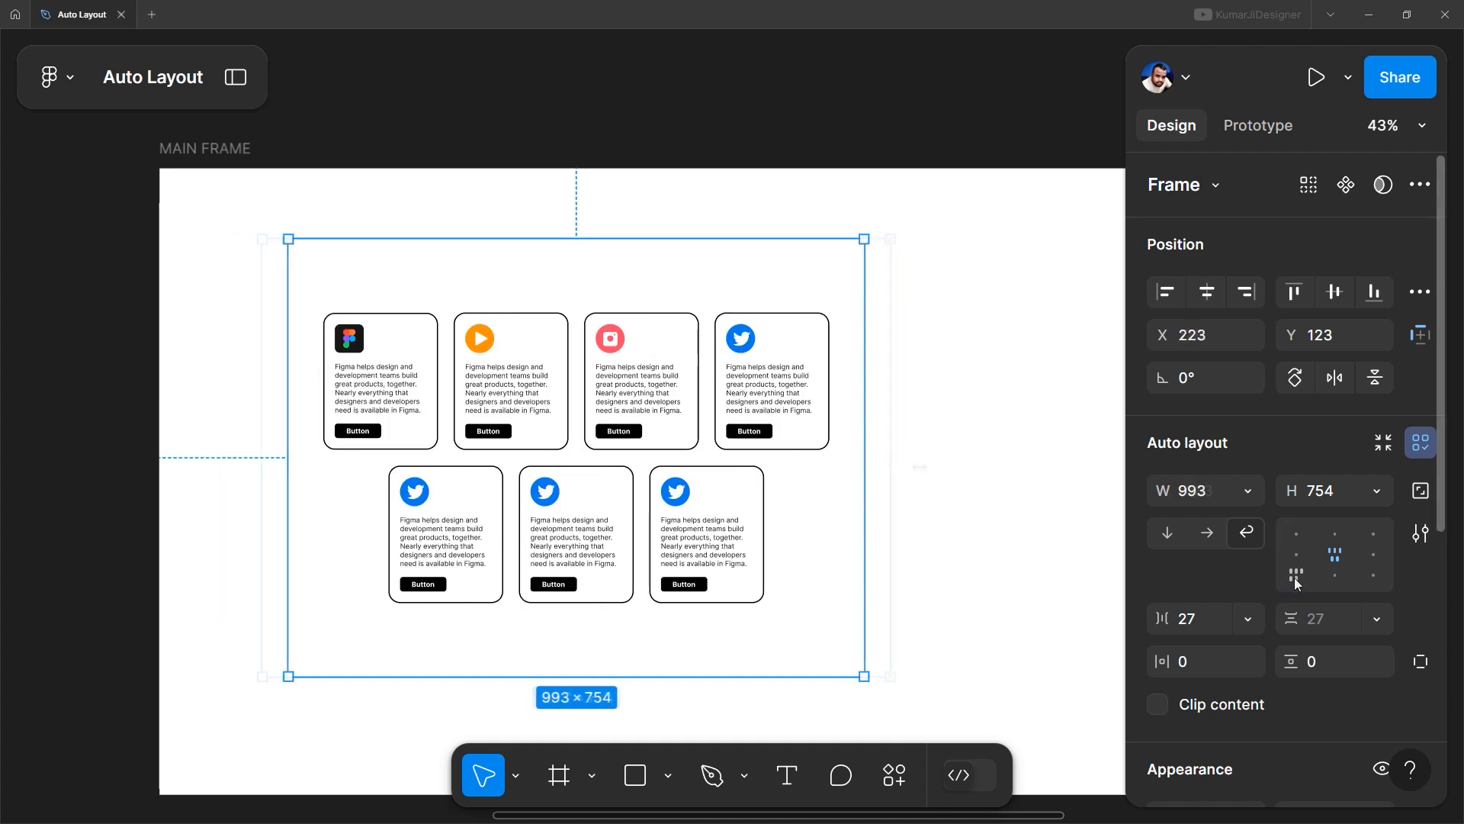
click(1295, 575)
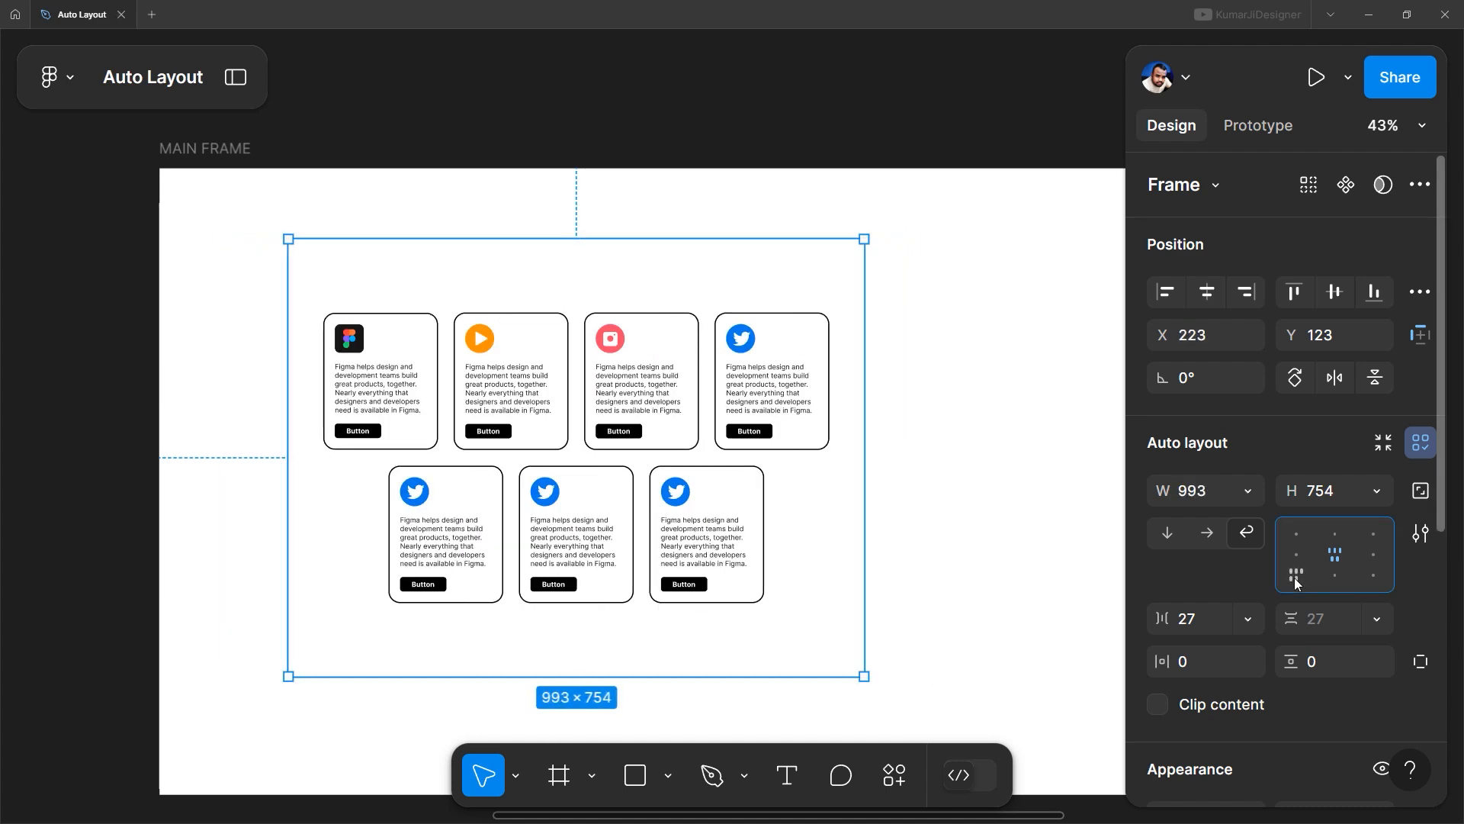
click(1337, 580)
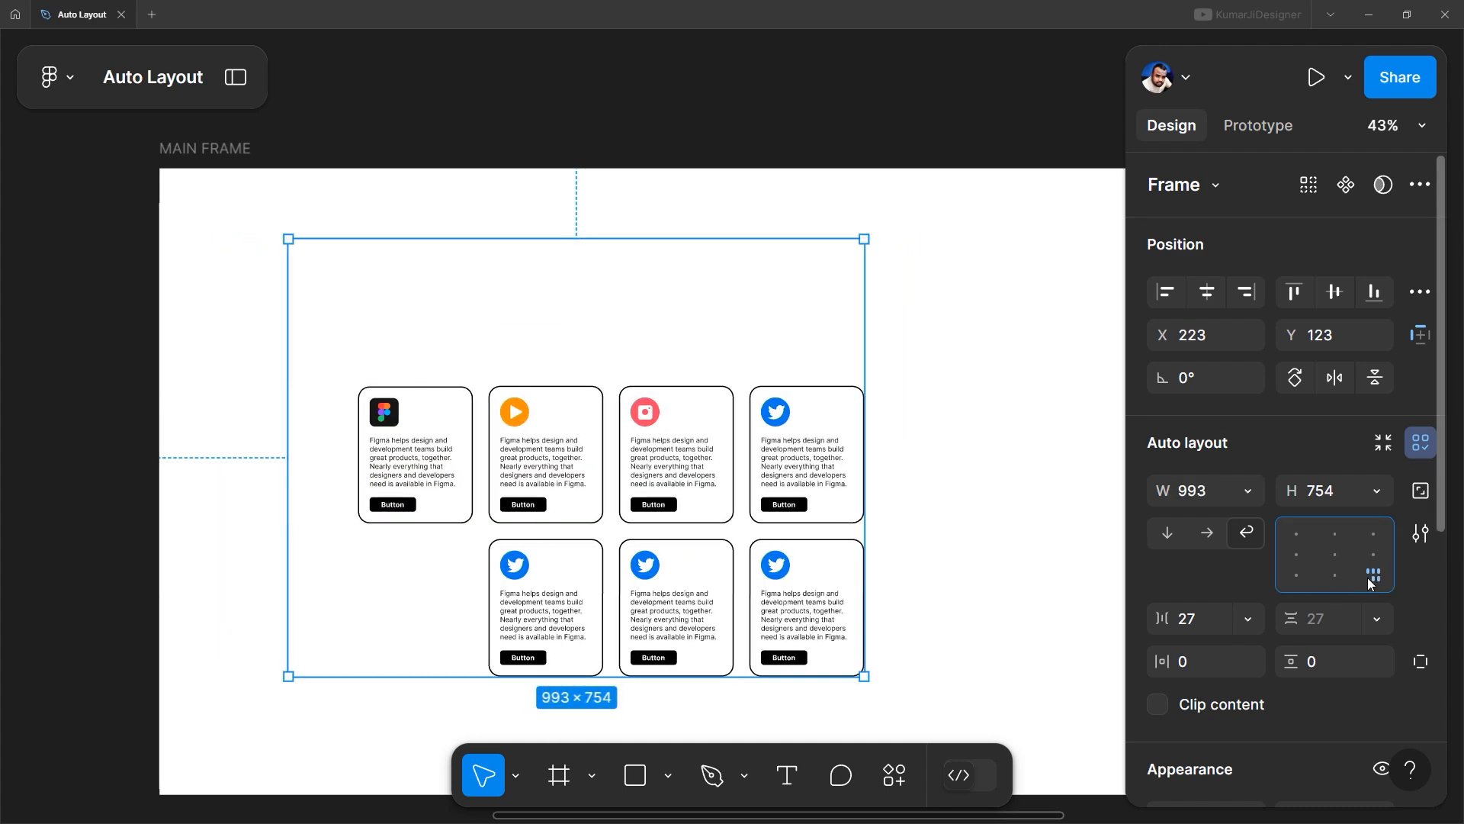
click(1369, 581)
click(1378, 556)
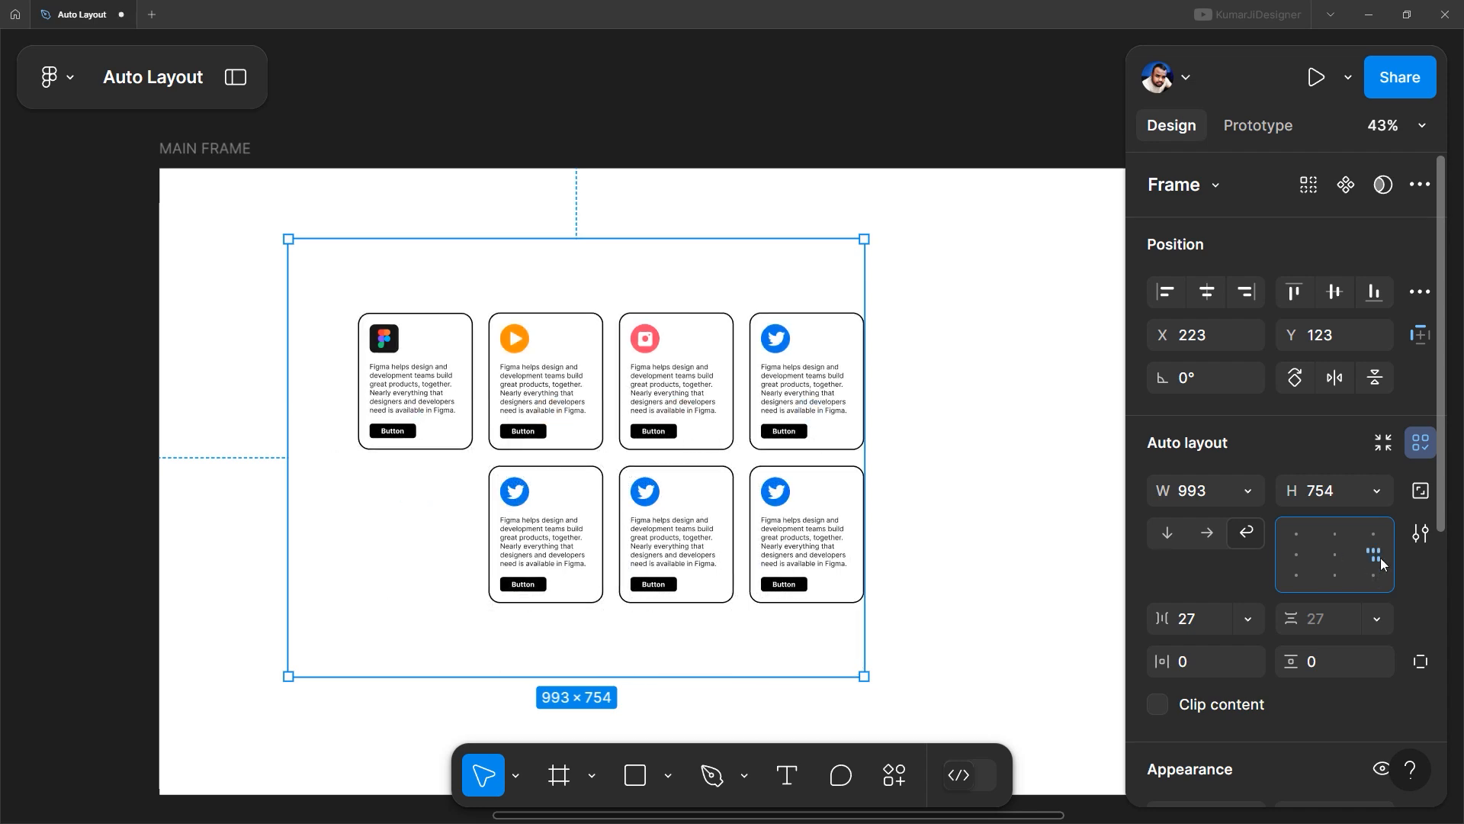
click(1333, 555)
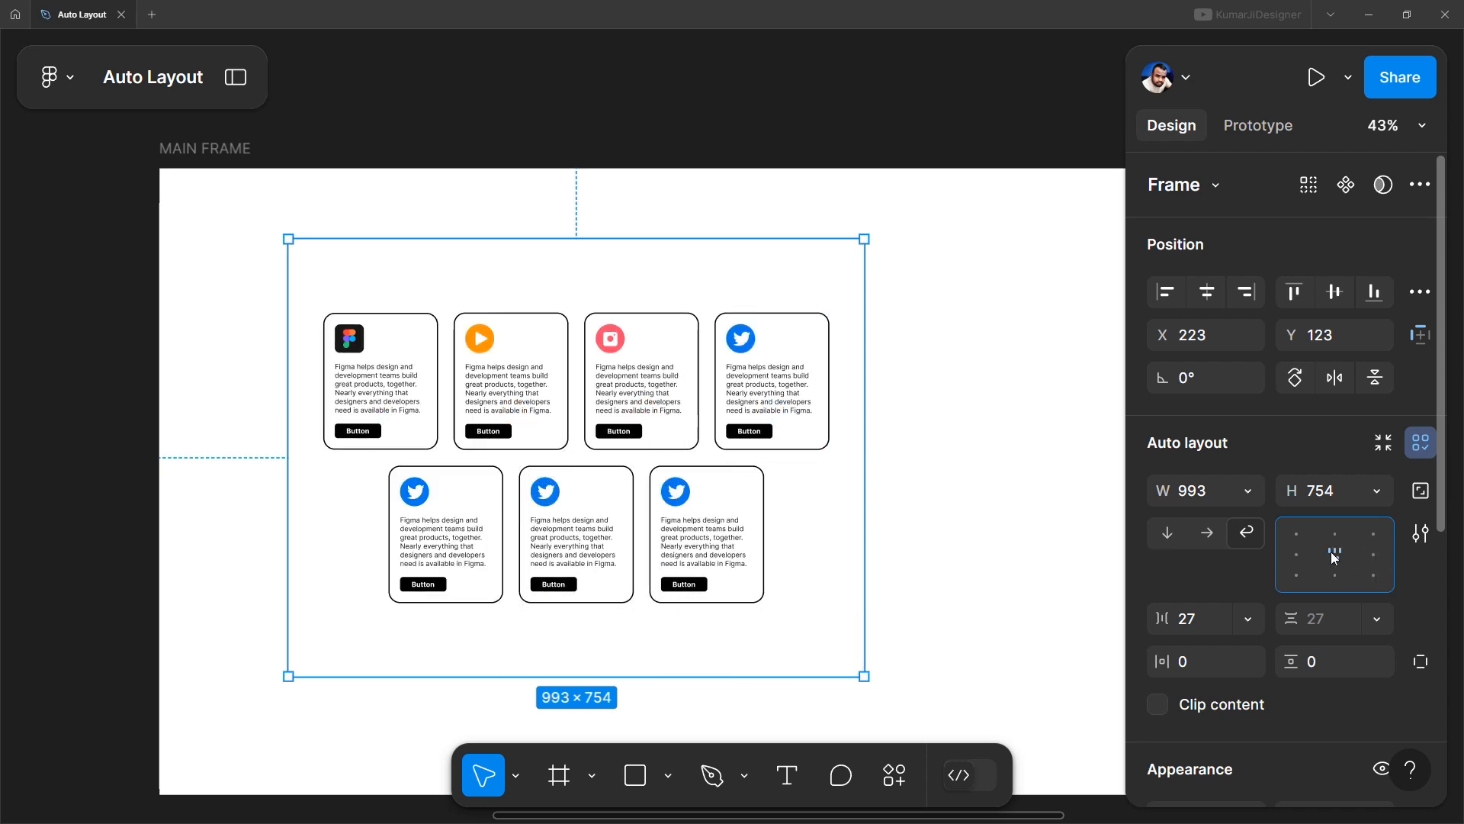
click(1294, 534)
click(1335, 534)
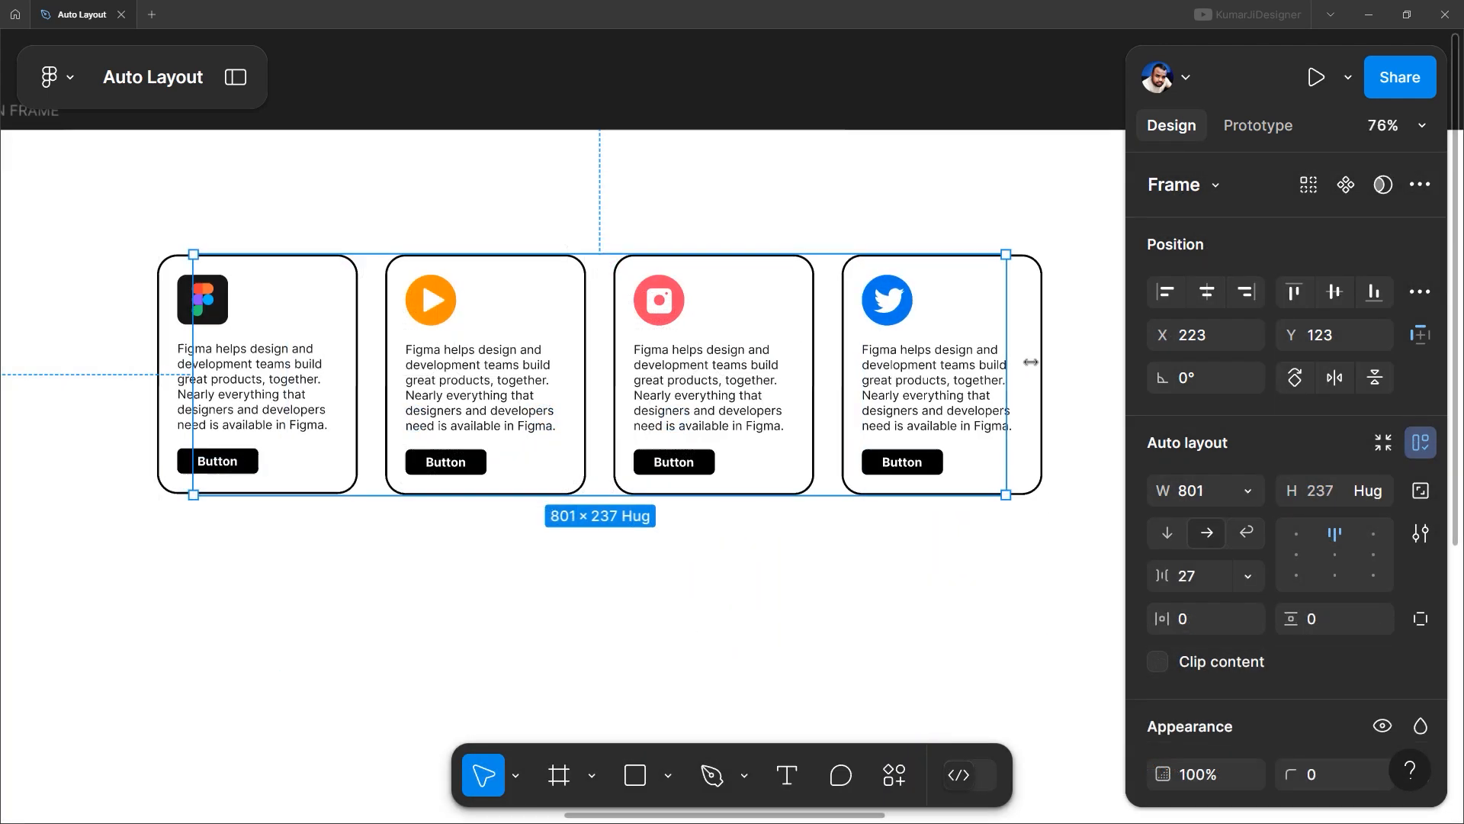
Step: Narrow the four-card row to about 439 wide, enable Clip content, and move it to about X 318, Y 151
drag(1030, 369, 859, 397)
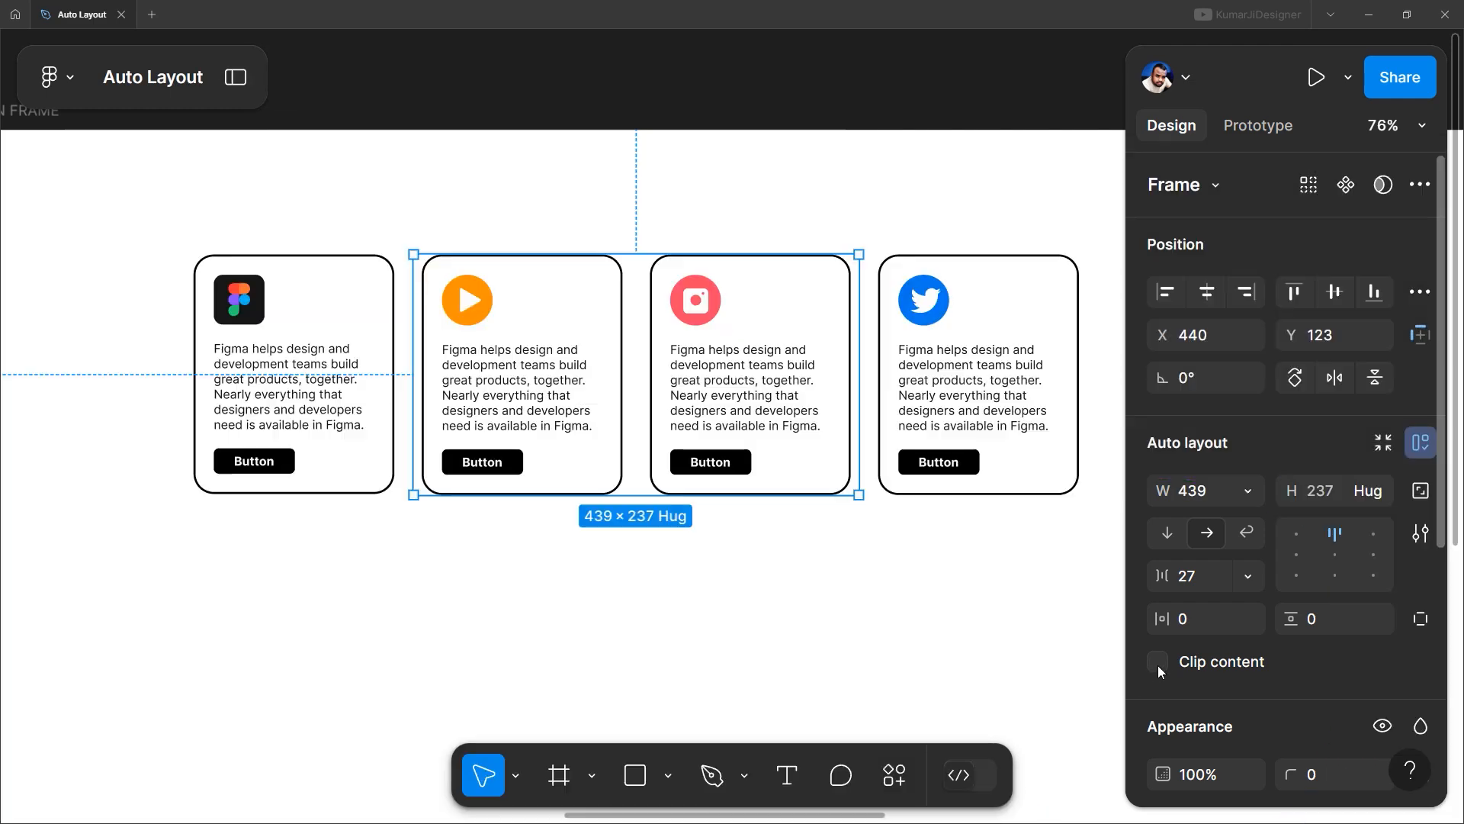
click(1158, 663)
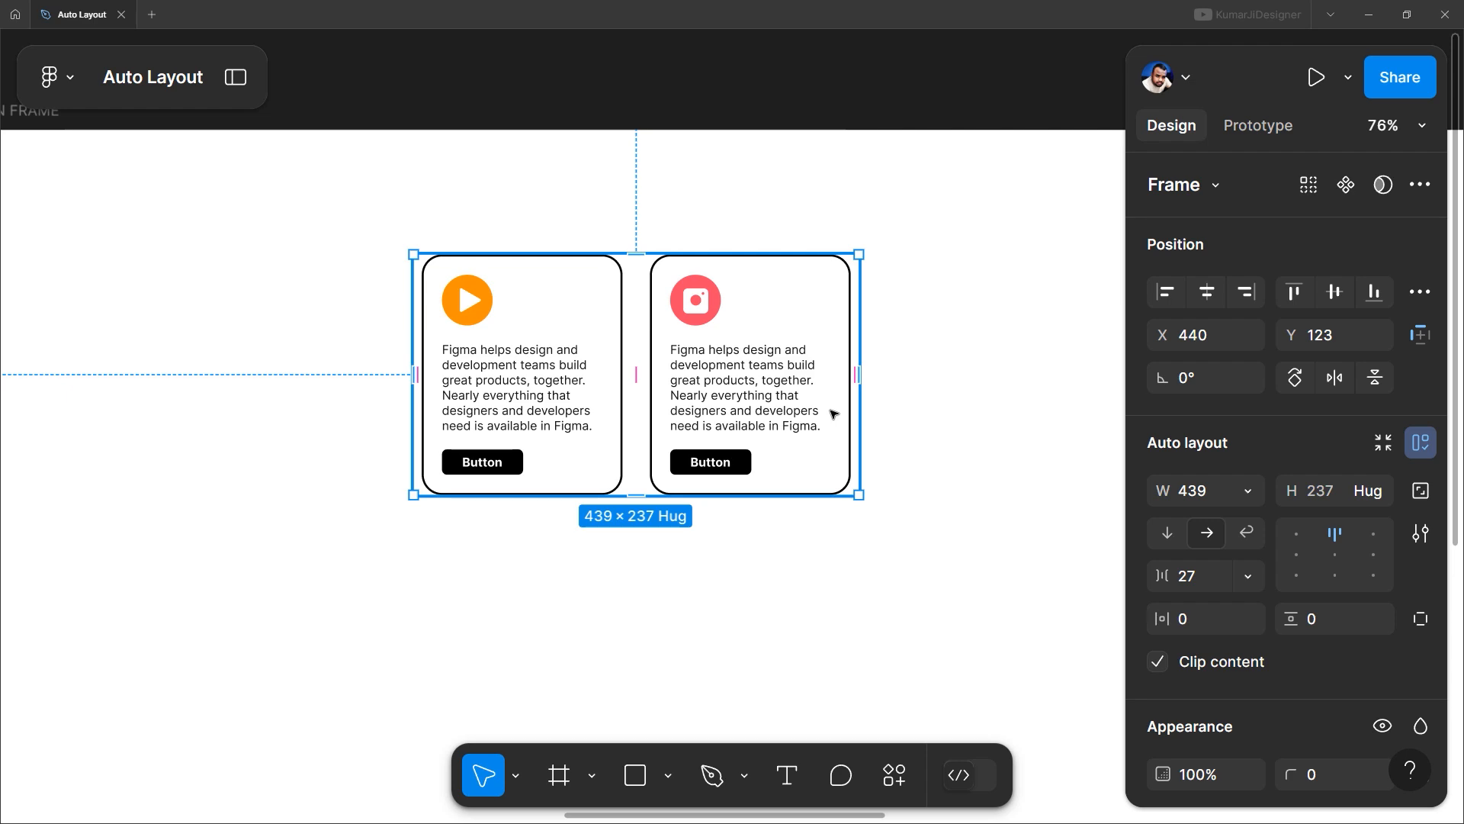
drag(674, 395, 550, 423)
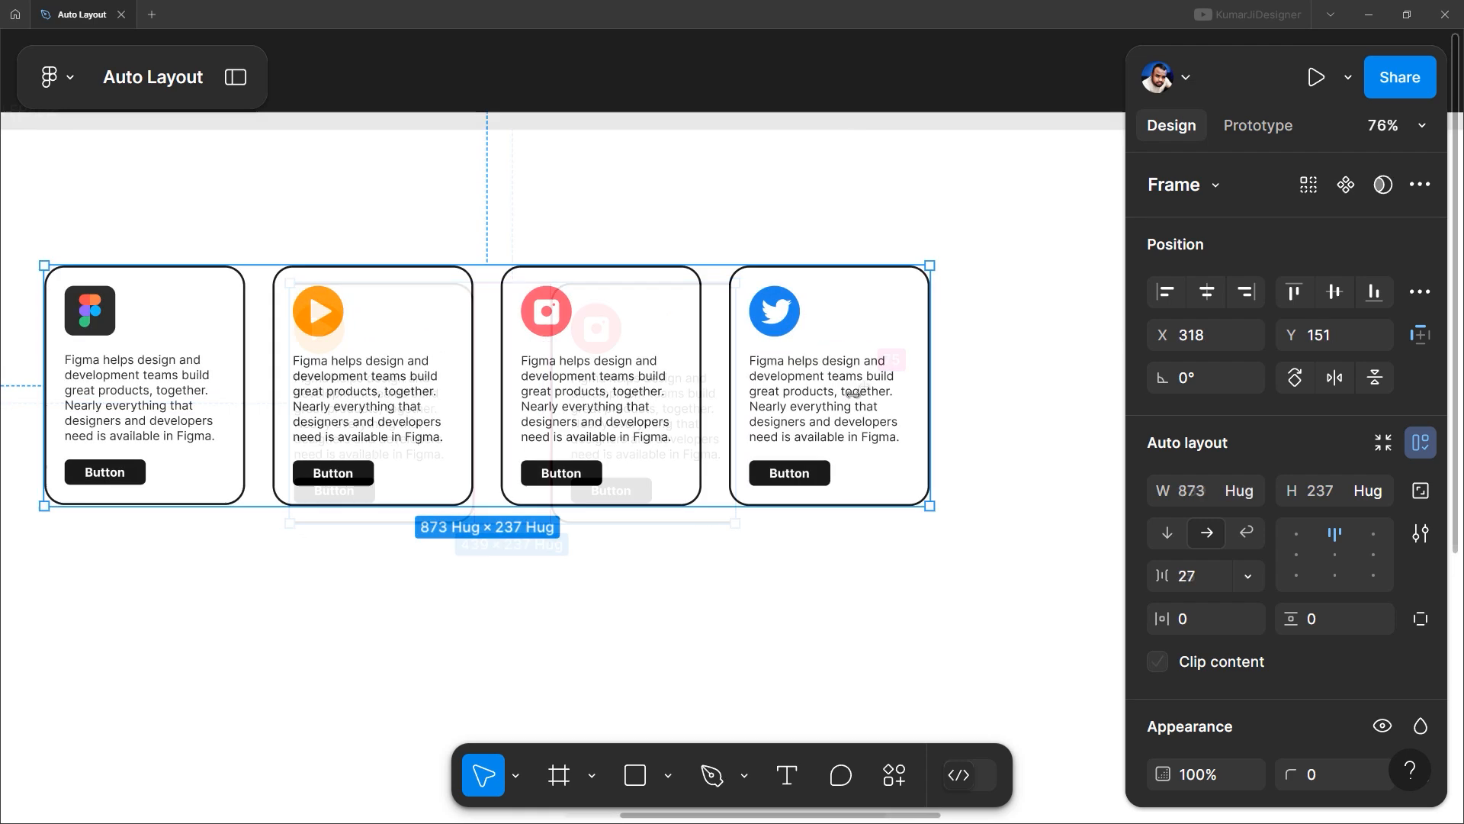
Step: Narrow the four-card row to about 635 wide and reset its width to Hug contents
drag(936, 358, 817, 339)
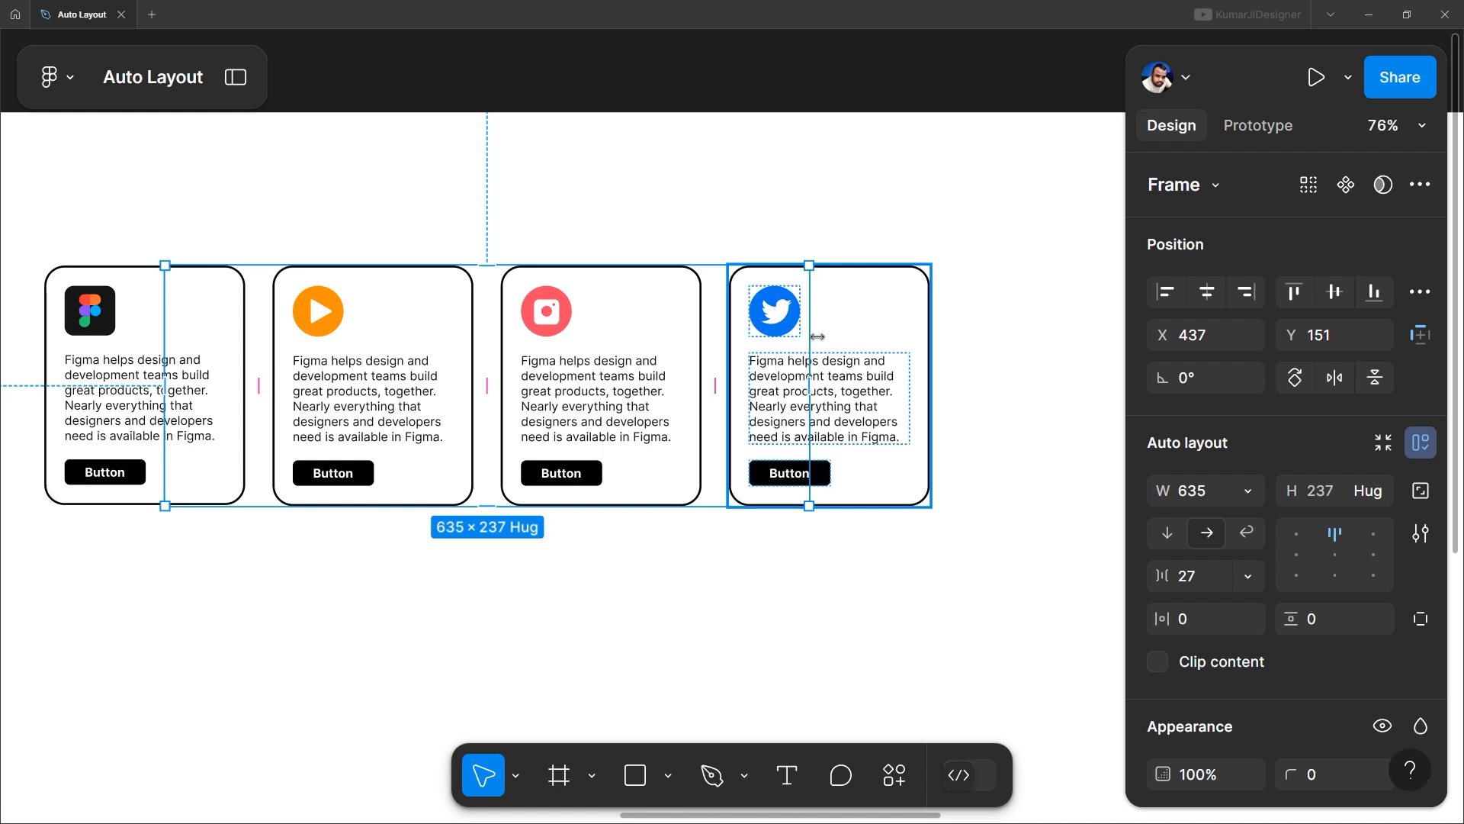
double_click(810, 295)
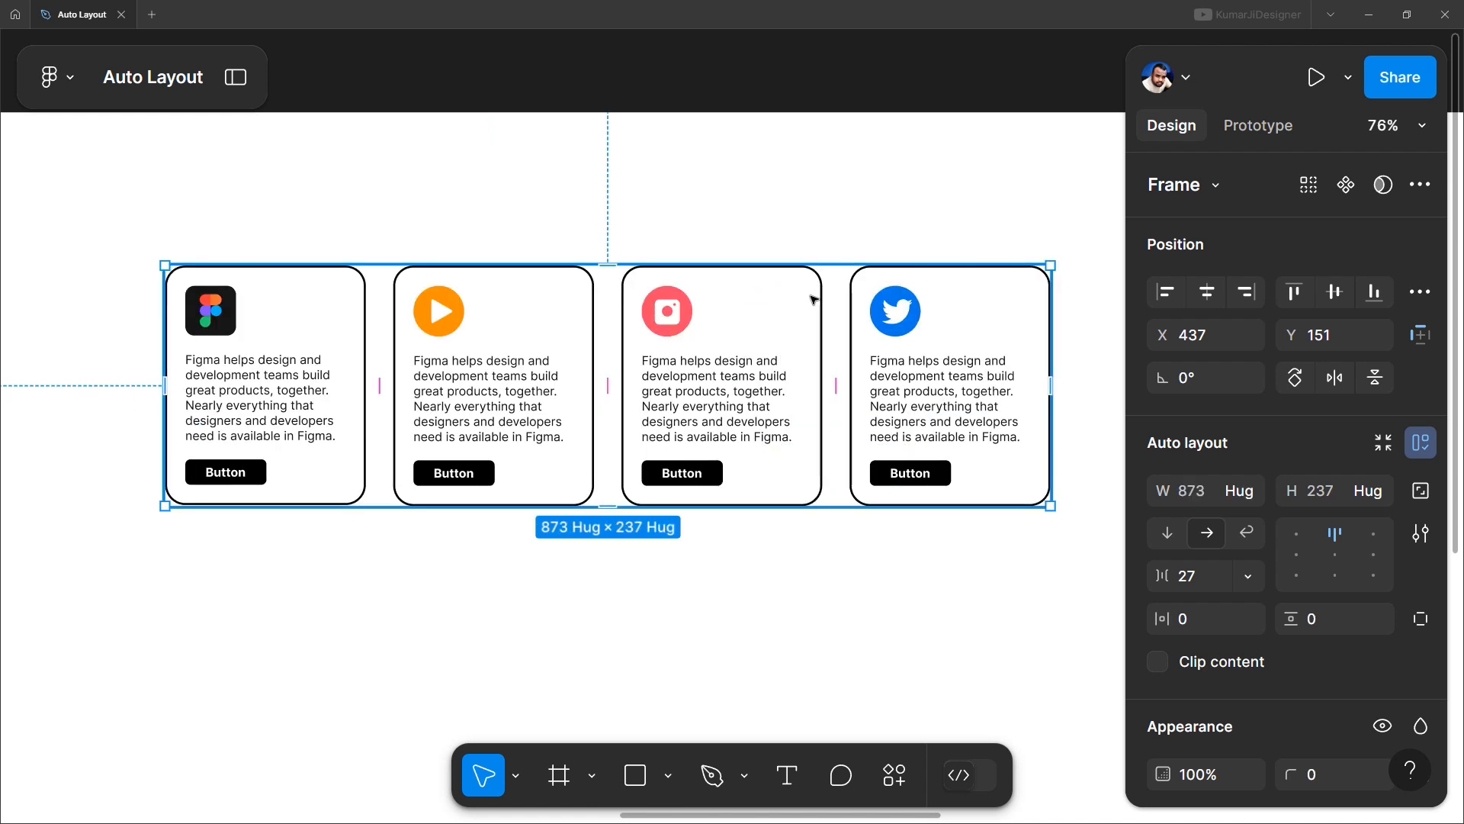
click(1243, 490)
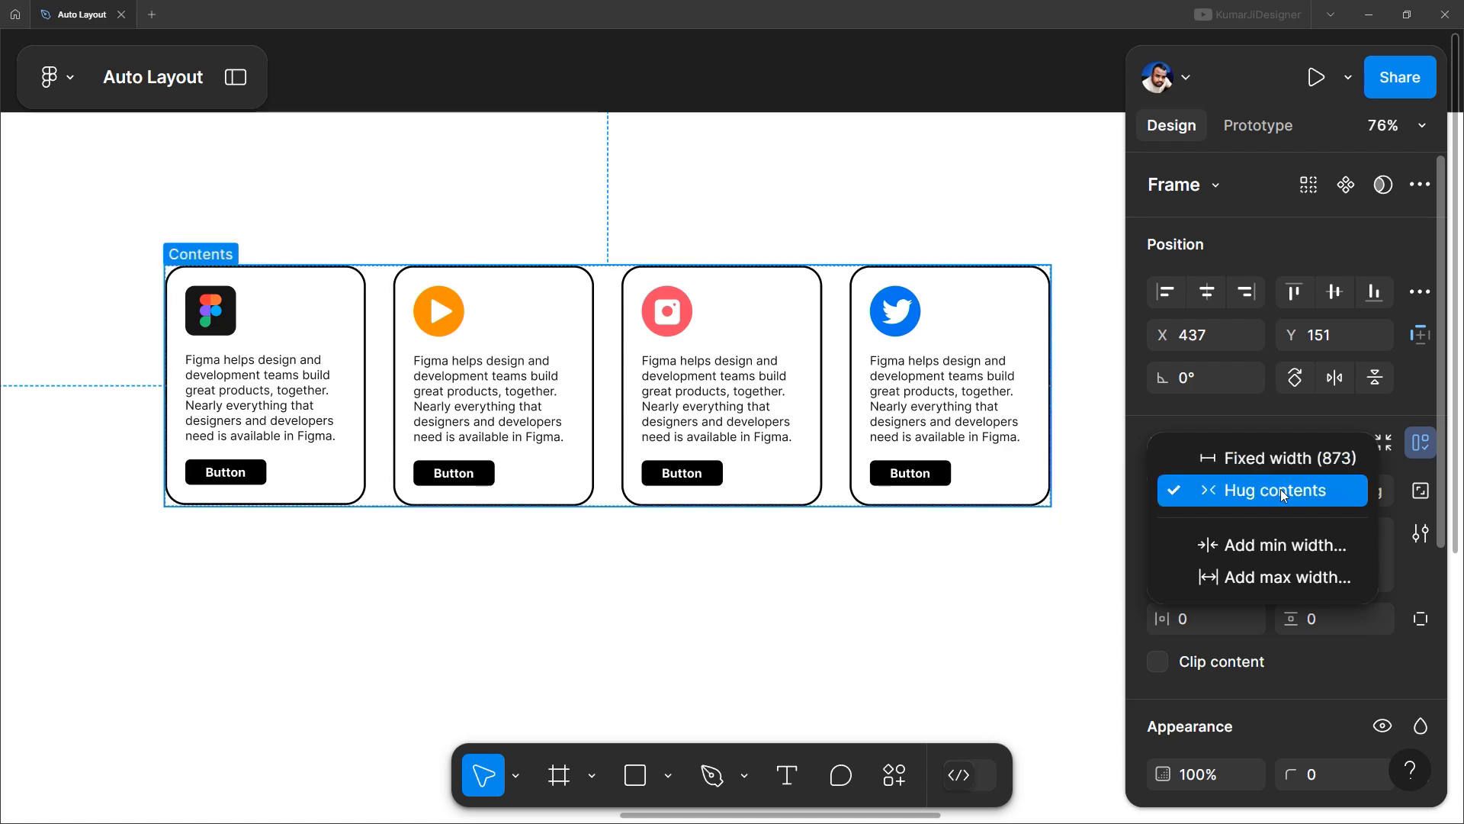
click(682, 620)
Step: Set the width of the button in the Figma icon card to Fill container
scroll(164, 462, up, 6)
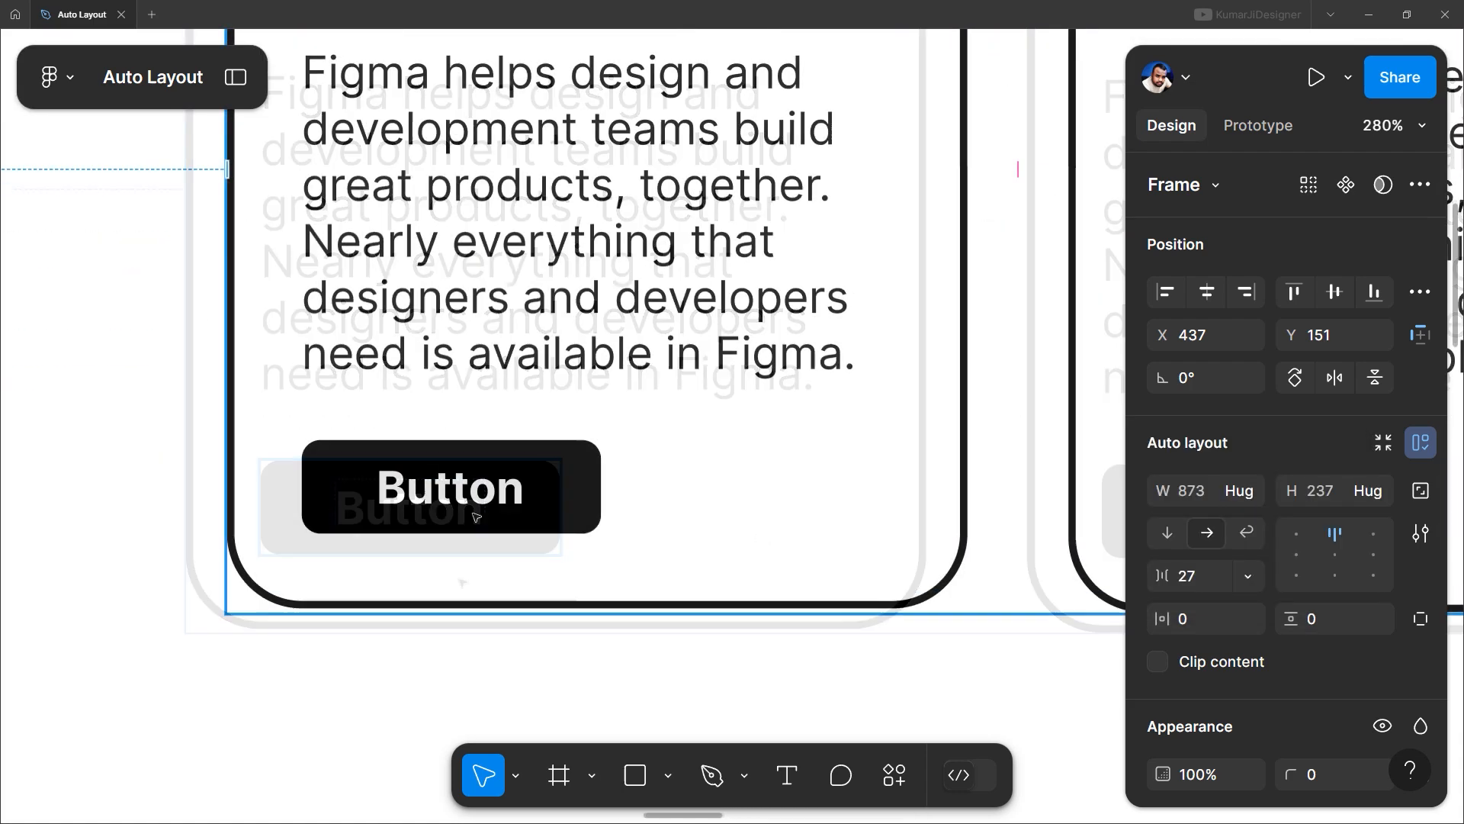
double_click(468, 492)
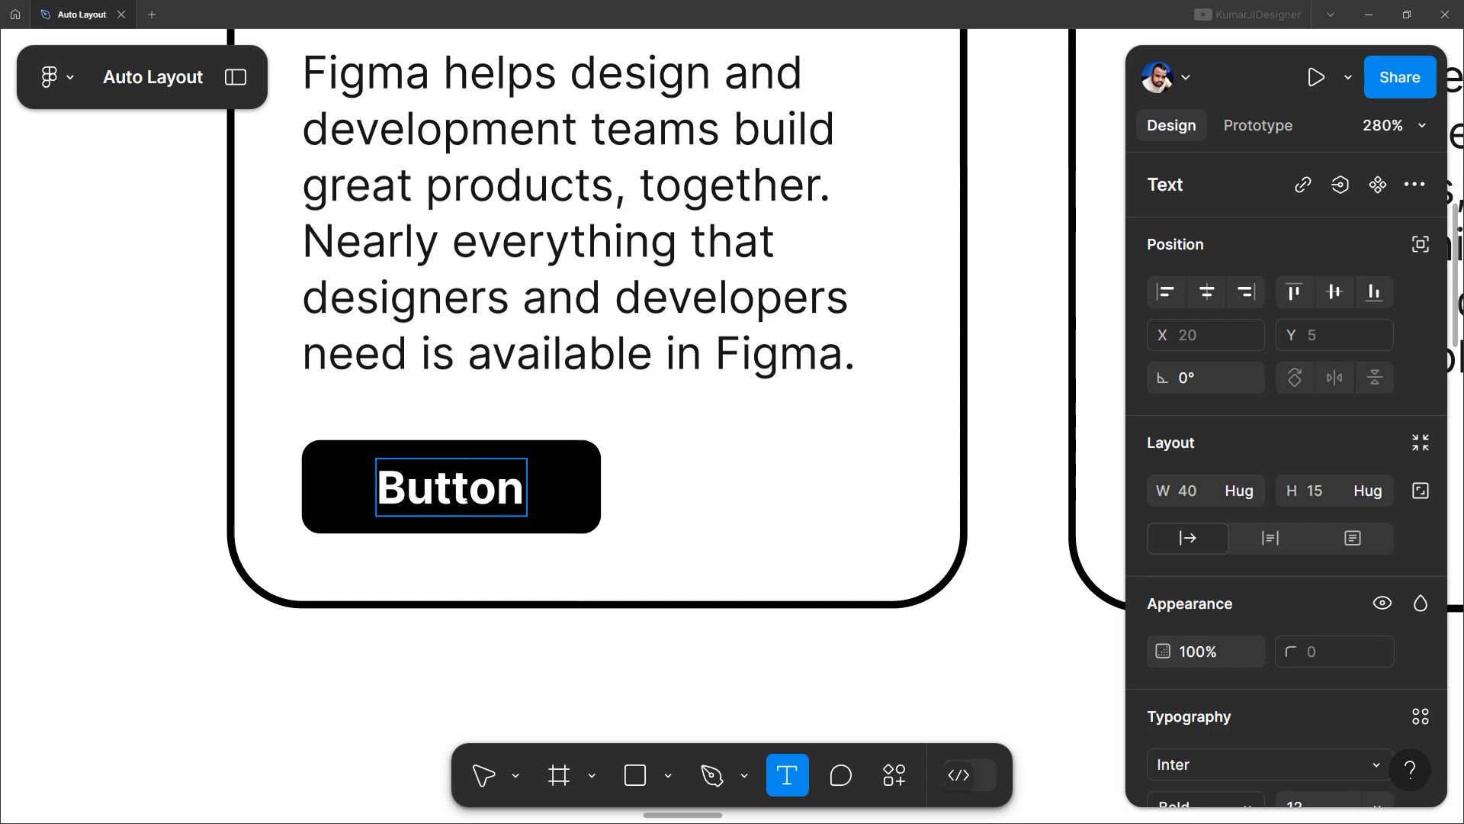
key(Escape)
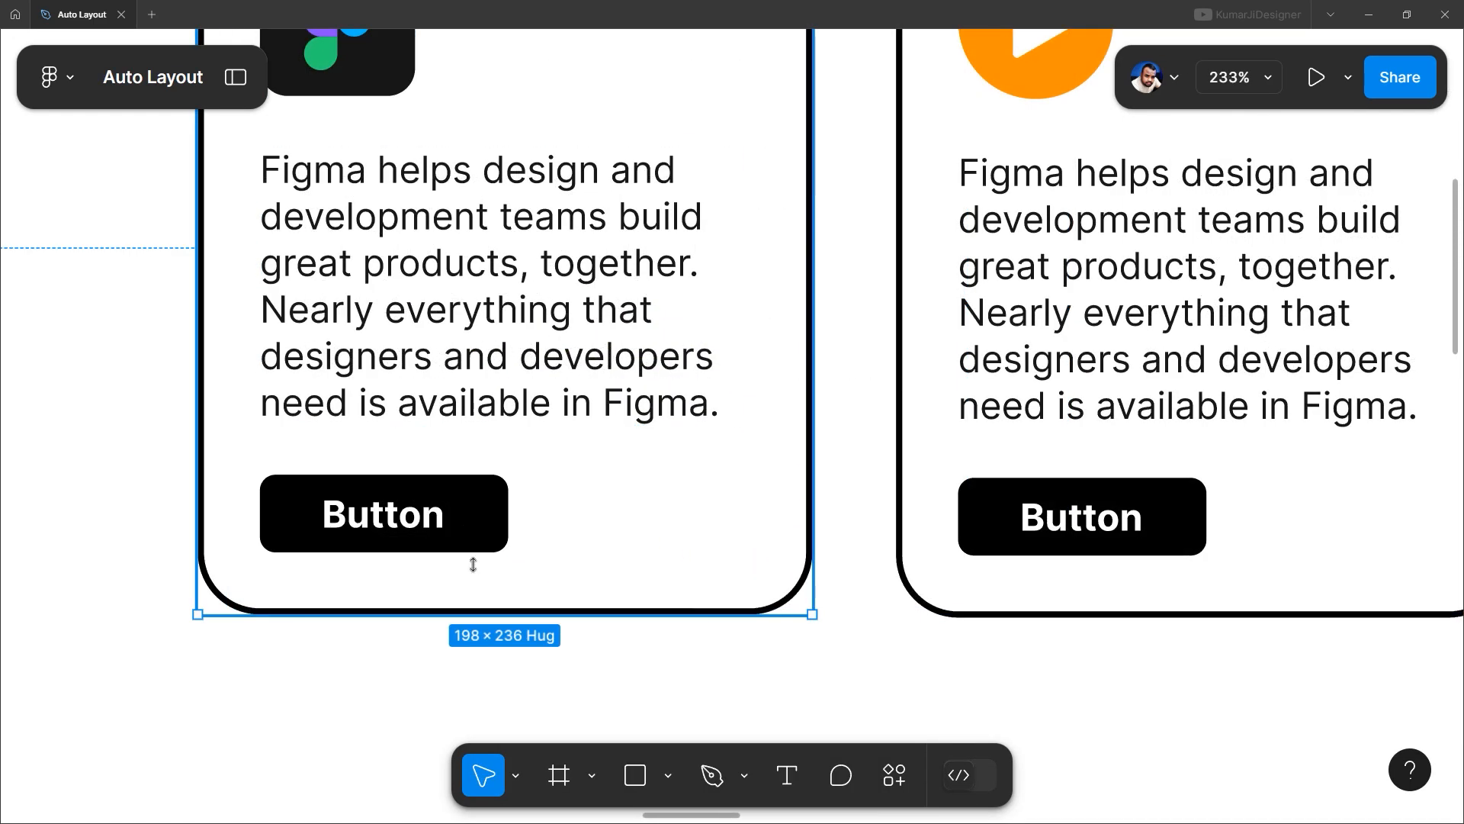
click(458, 533)
scroll(414, 676, left, 1)
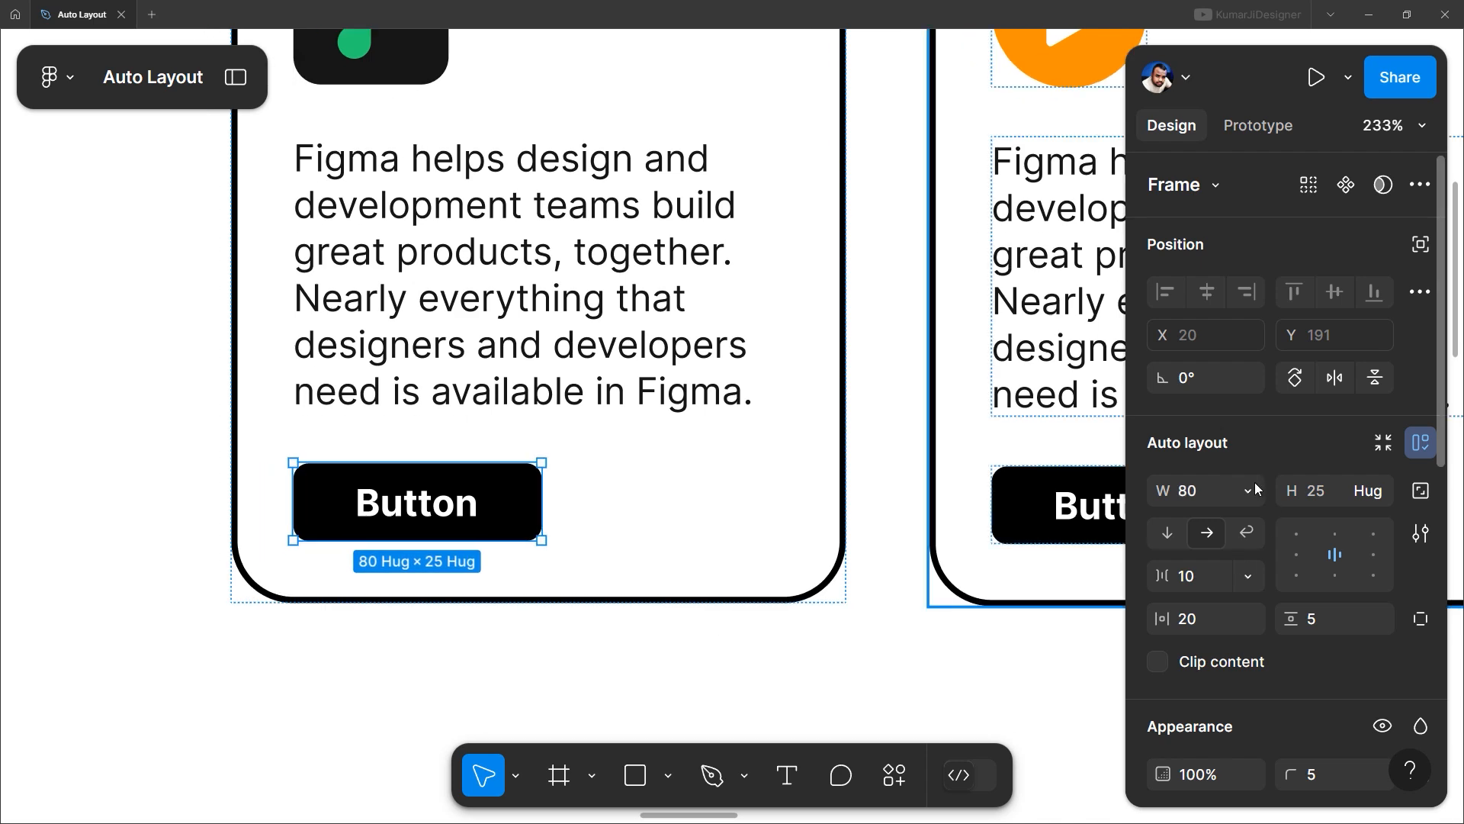
click(1249, 491)
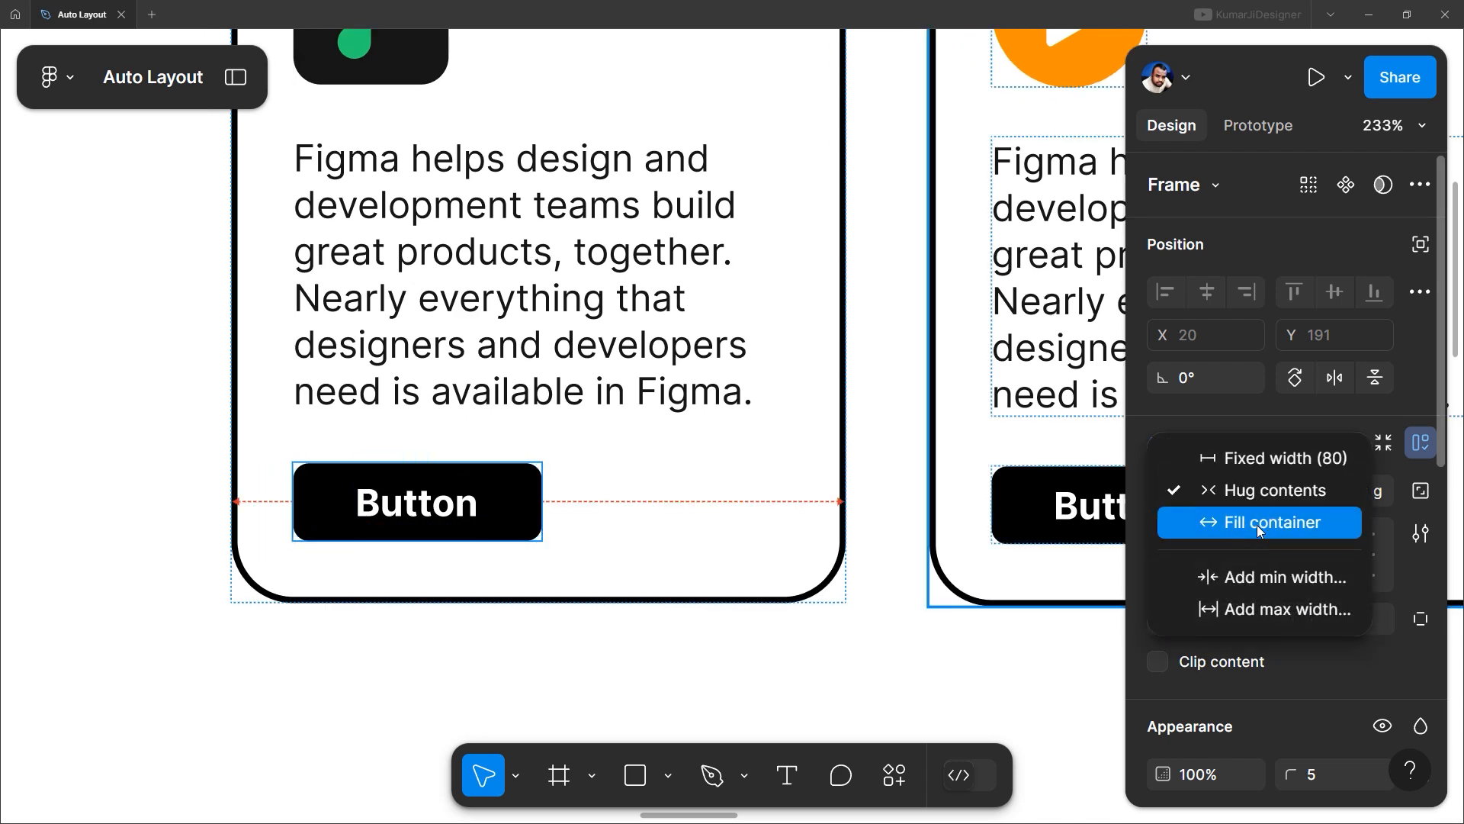
click(1257, 525)
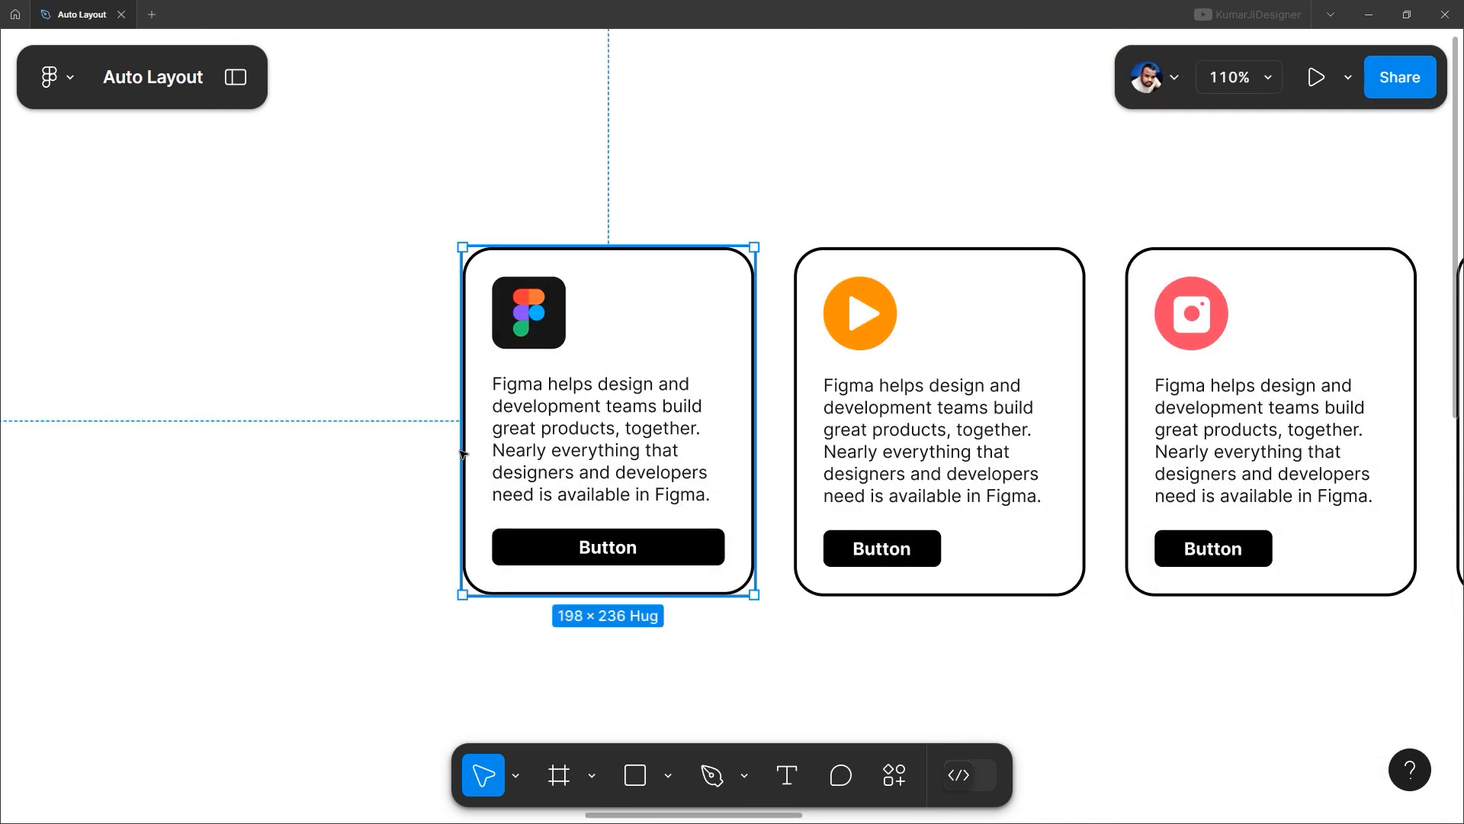
Step: Widen the Figma icon card to about 274, and narrow it to about 197 to test its fill-width button
drag(462, 454, 305, 412)
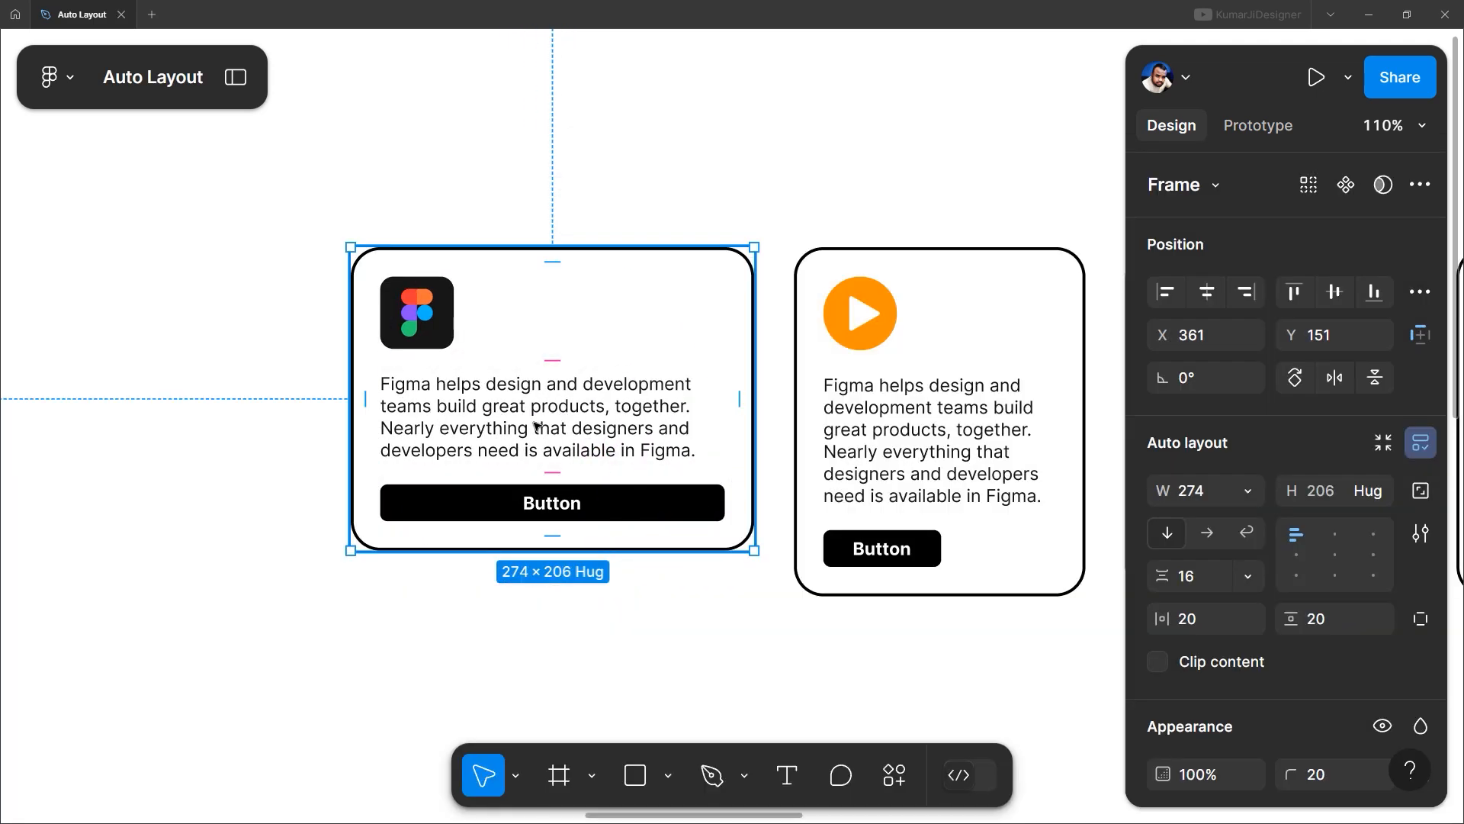
drag(754, 381, 677, 379)
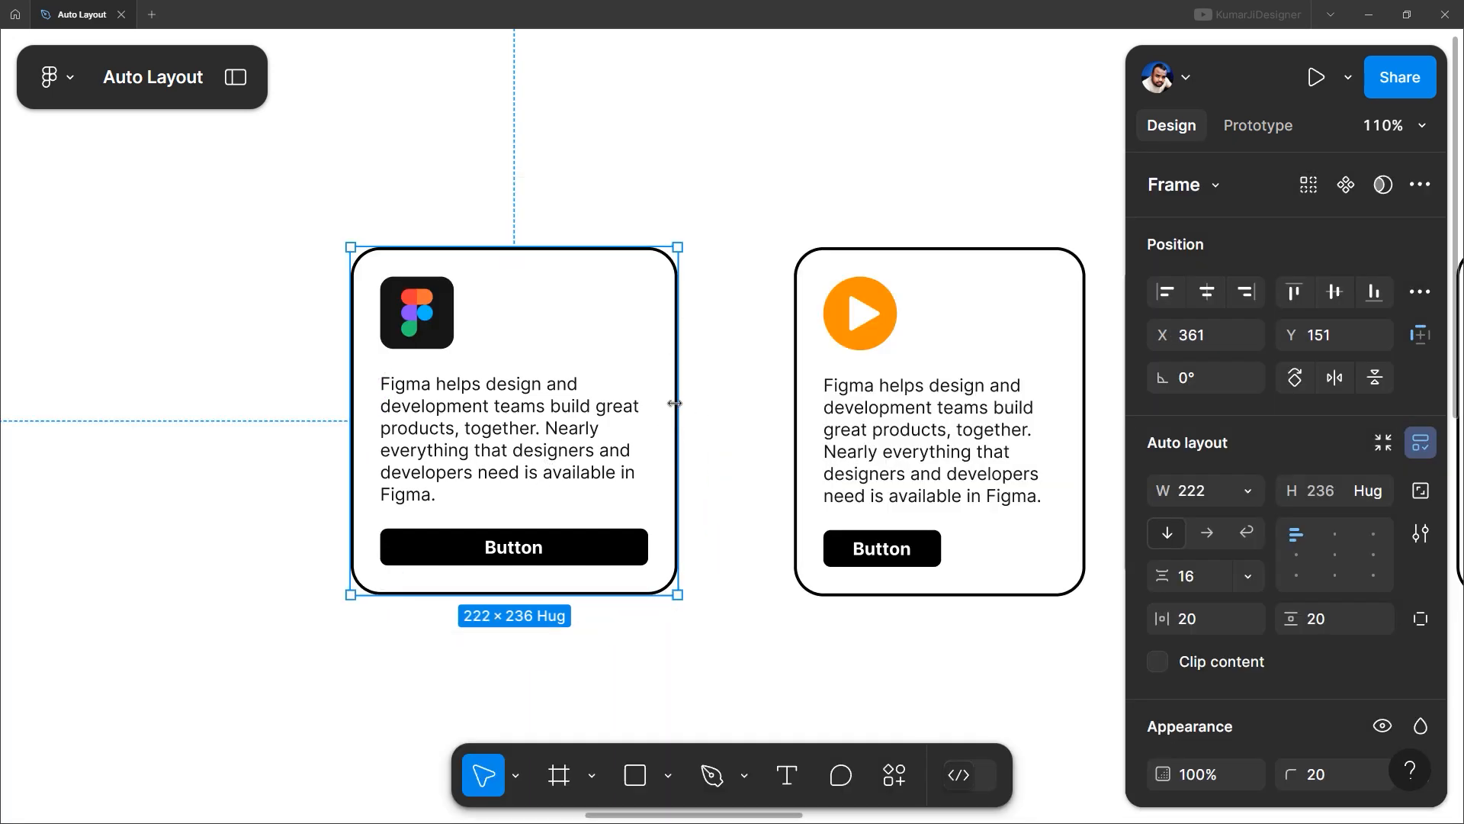
drag(674, 402, 640, 403)
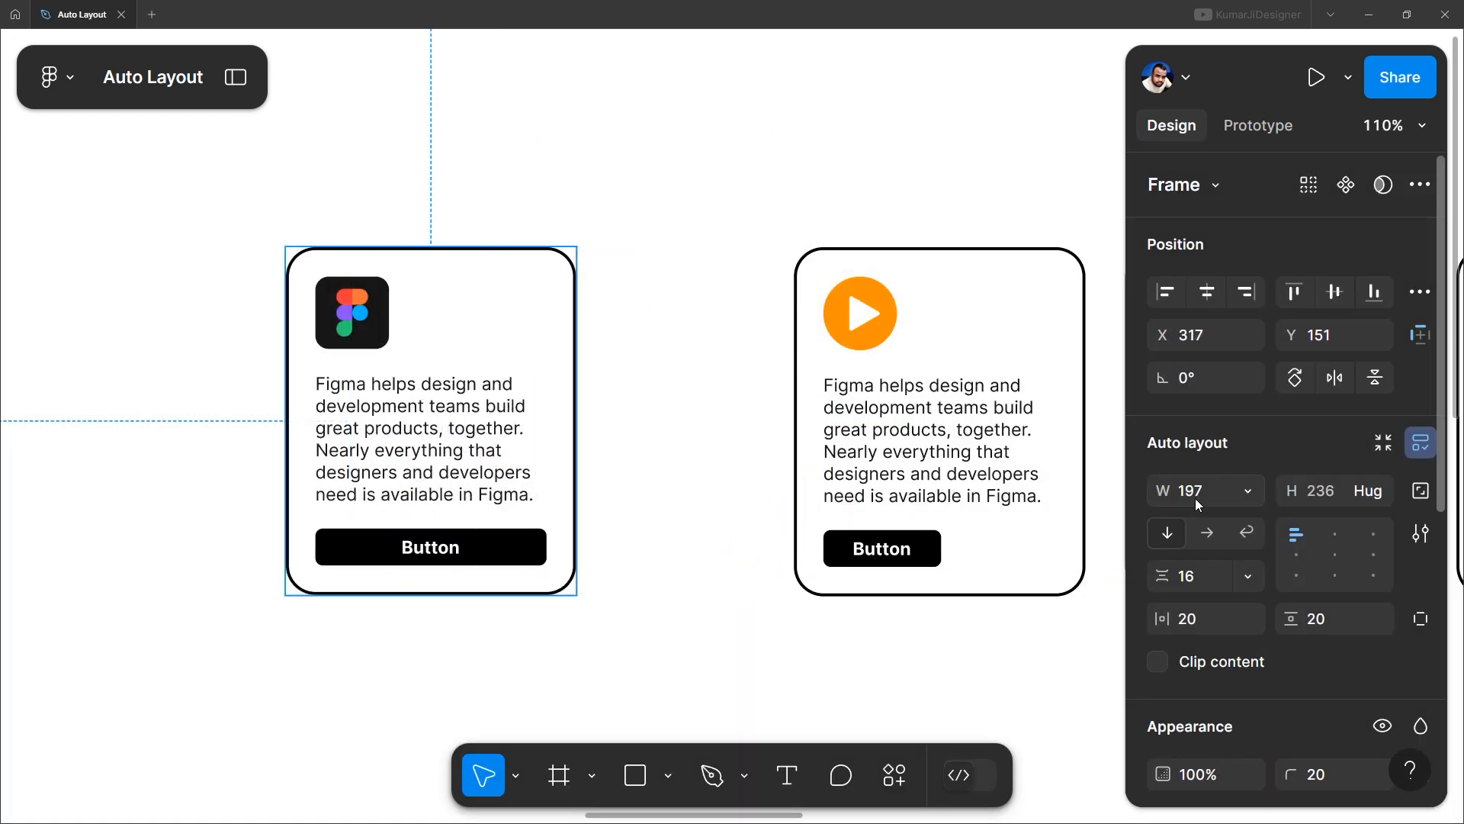
click(1251, 492)
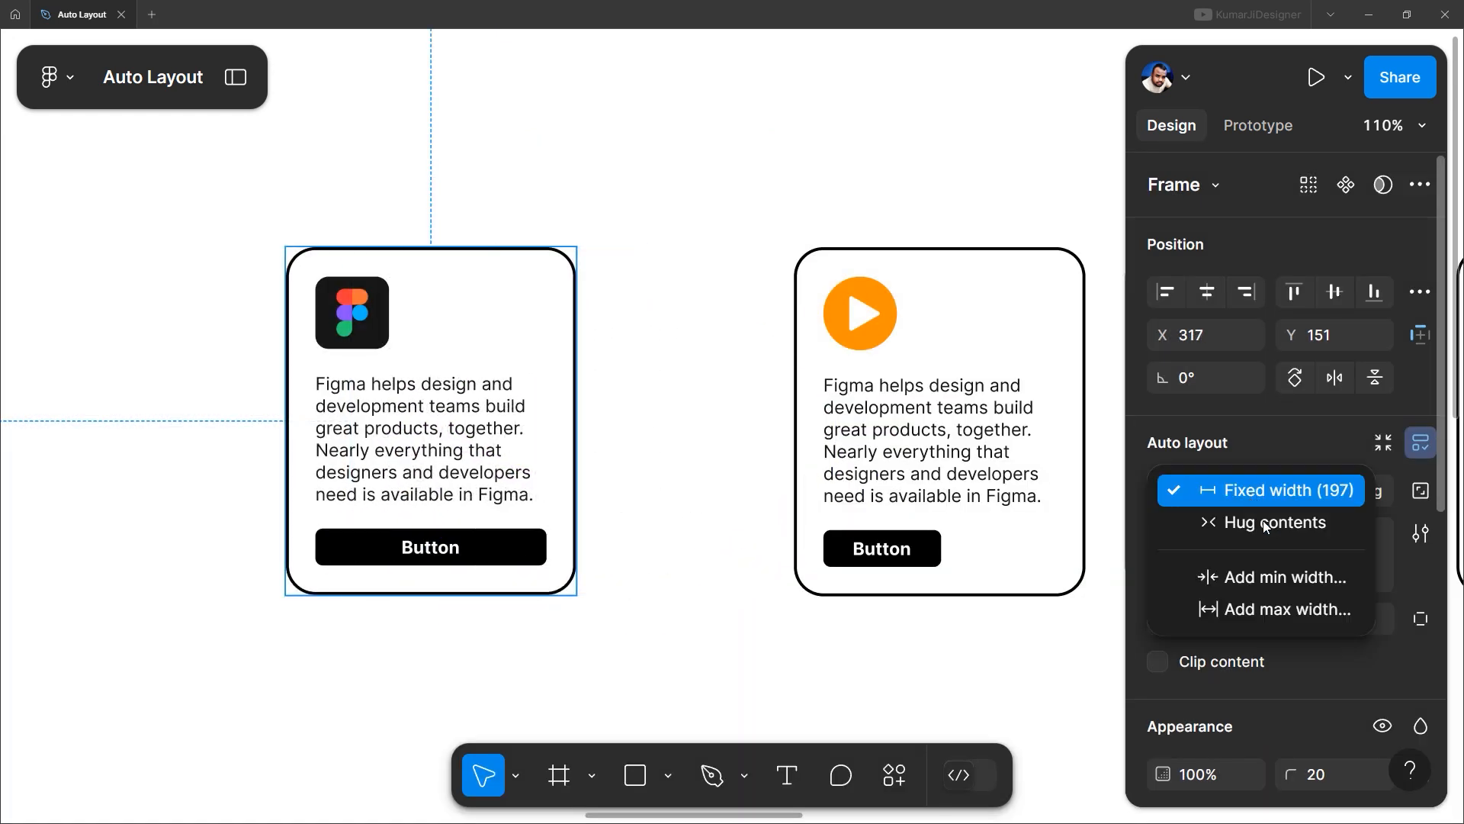
click(1204, 491)
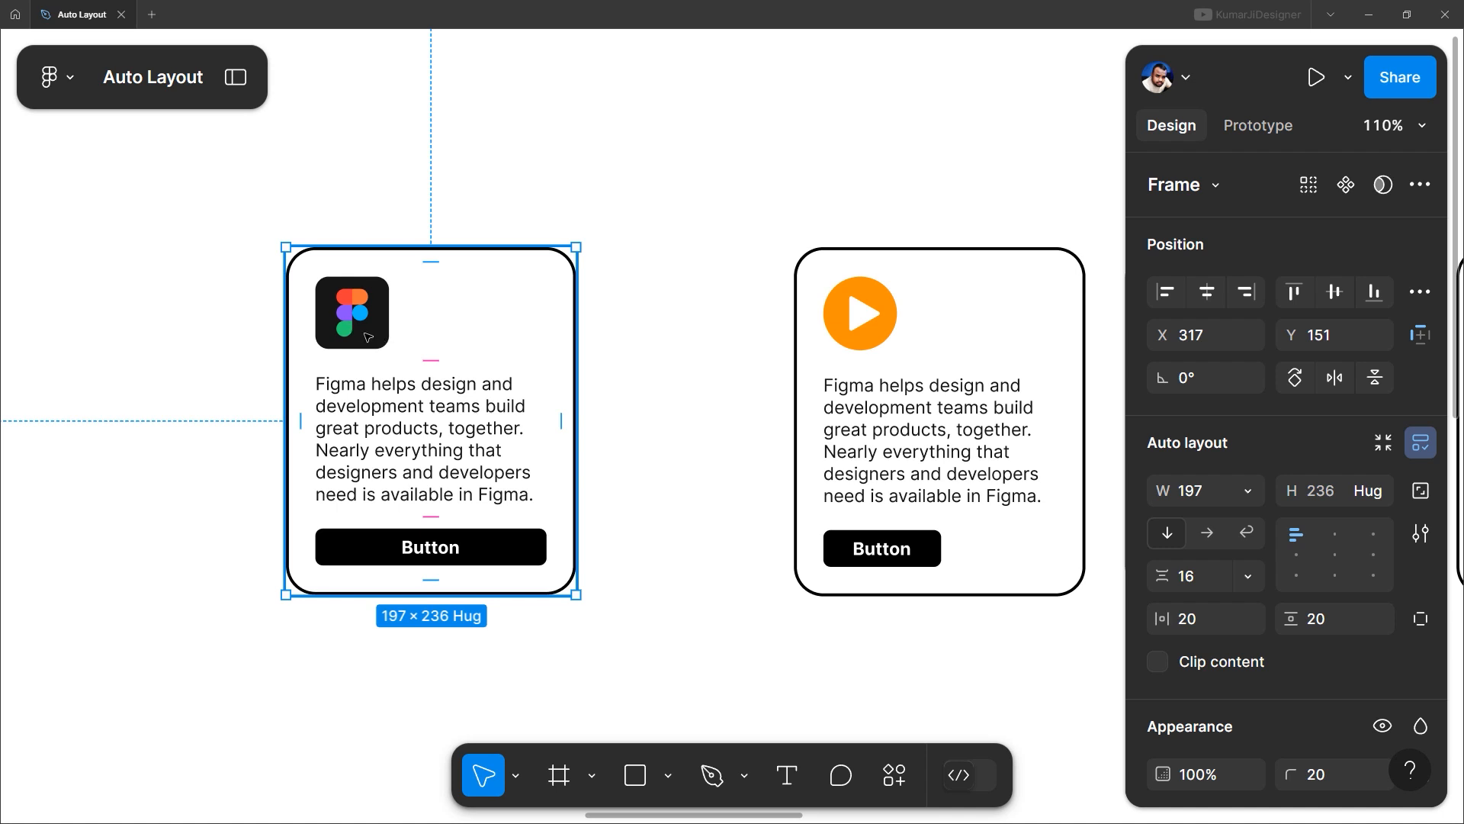
Step: Try Fill container width on the Figma icon with its aspect ratio locked, and undo it
click(368, 336)
click(1251, 490)
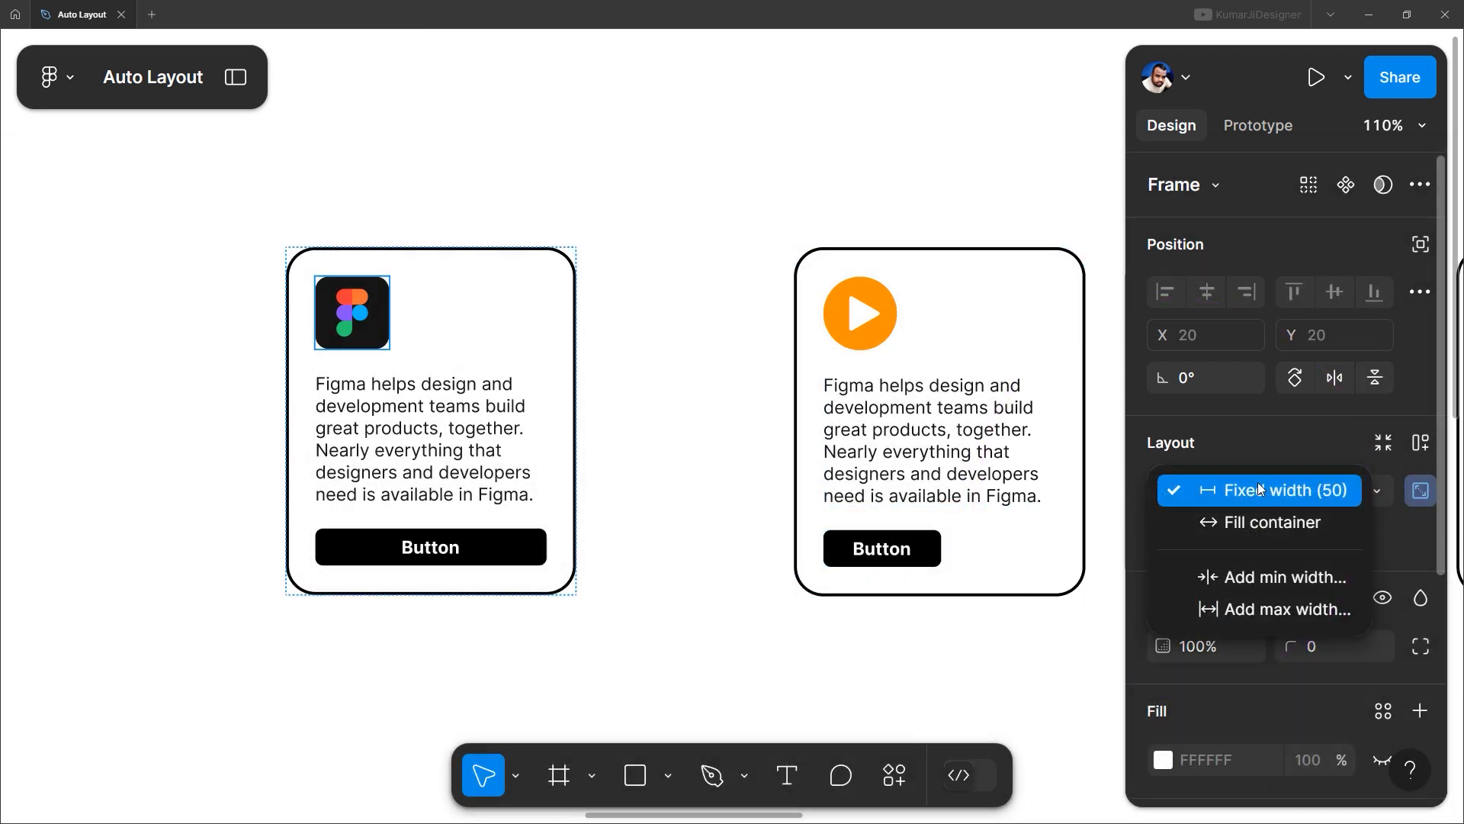
click(1266, 525)
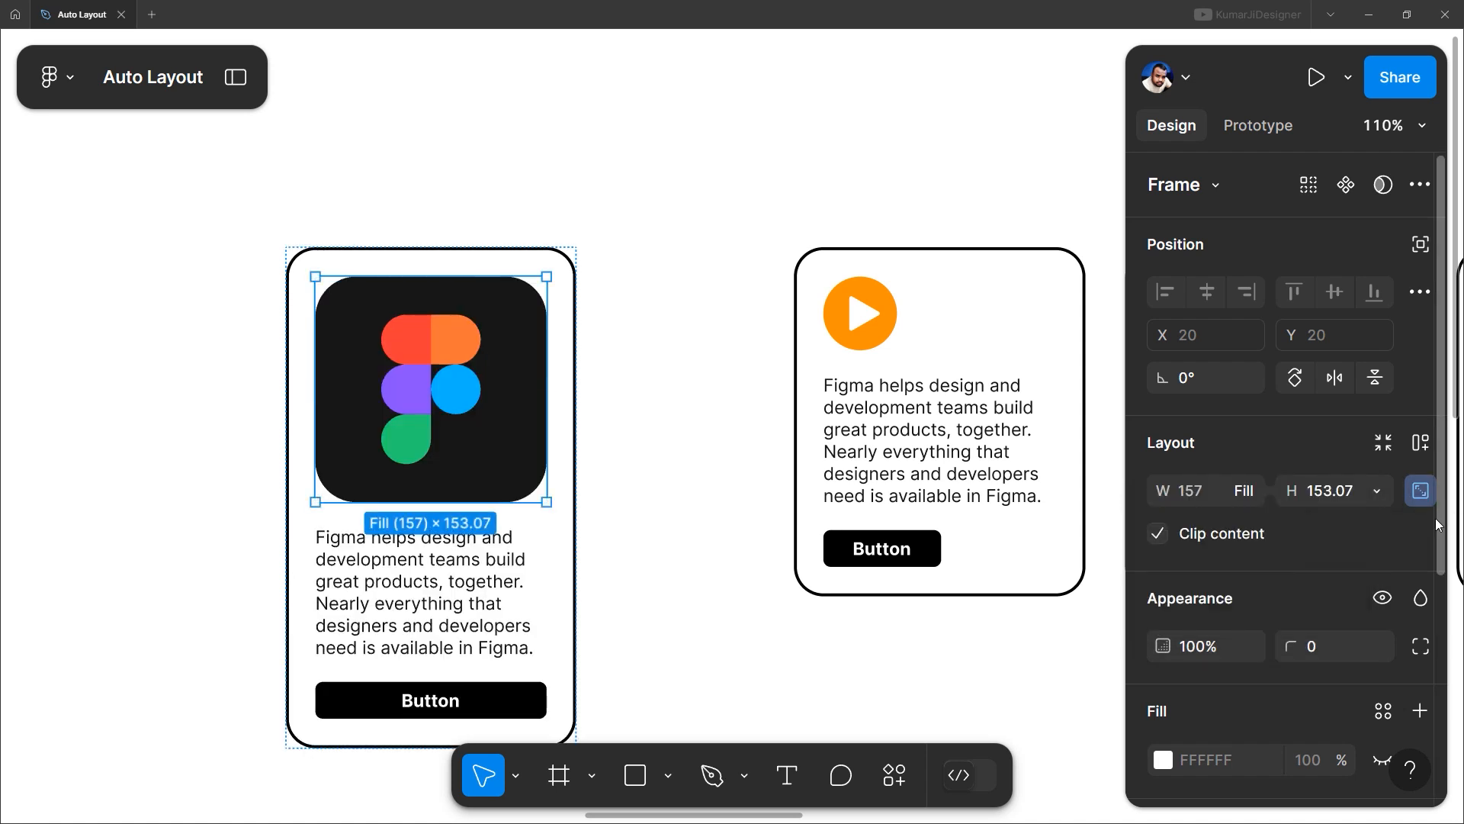
click(1421, 493)
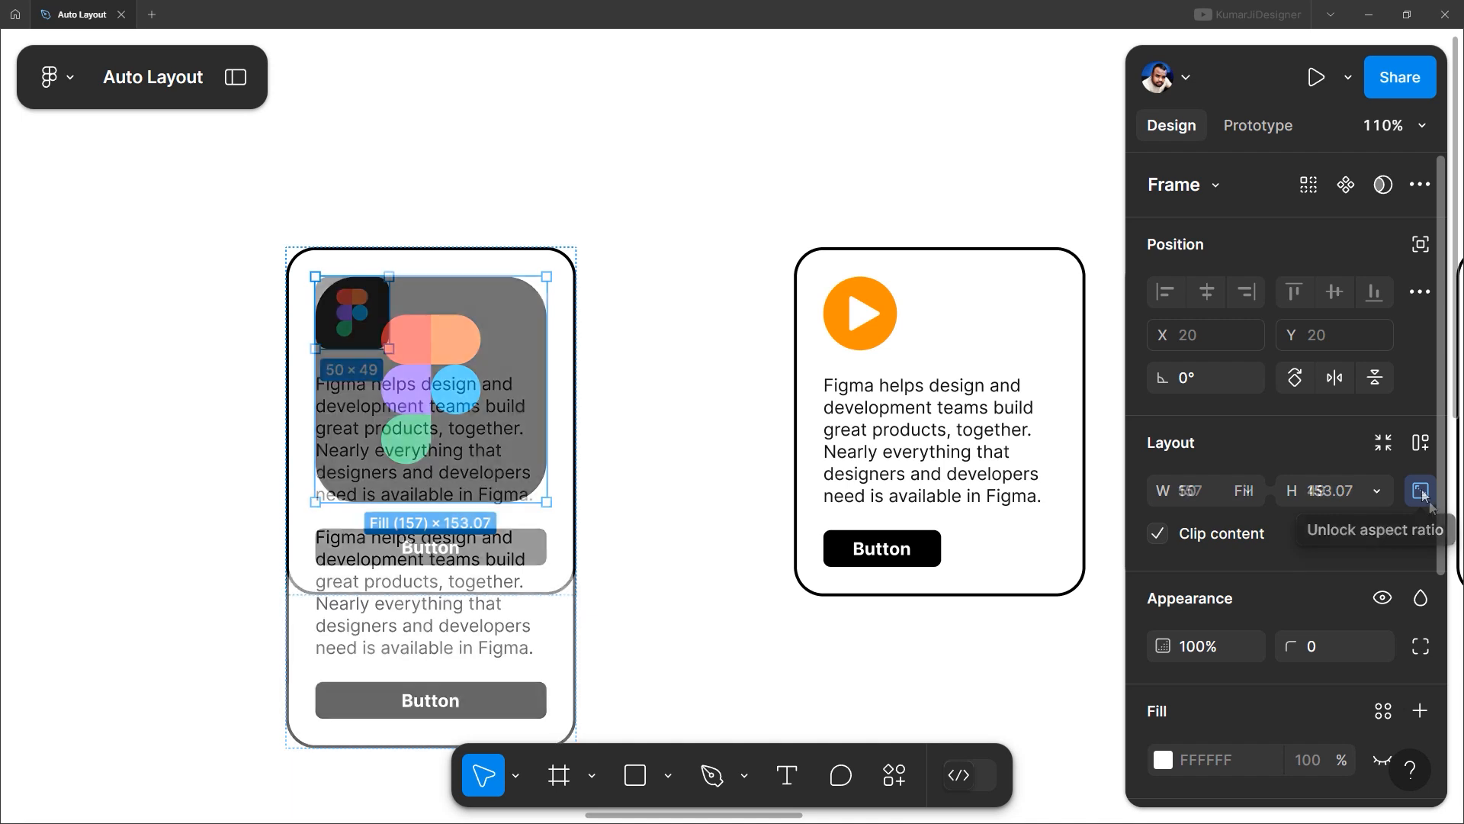
Step: Unlock the Figma icon's aspect ratio, try Fill container width on it, and undo both changes
click(1426, 495)
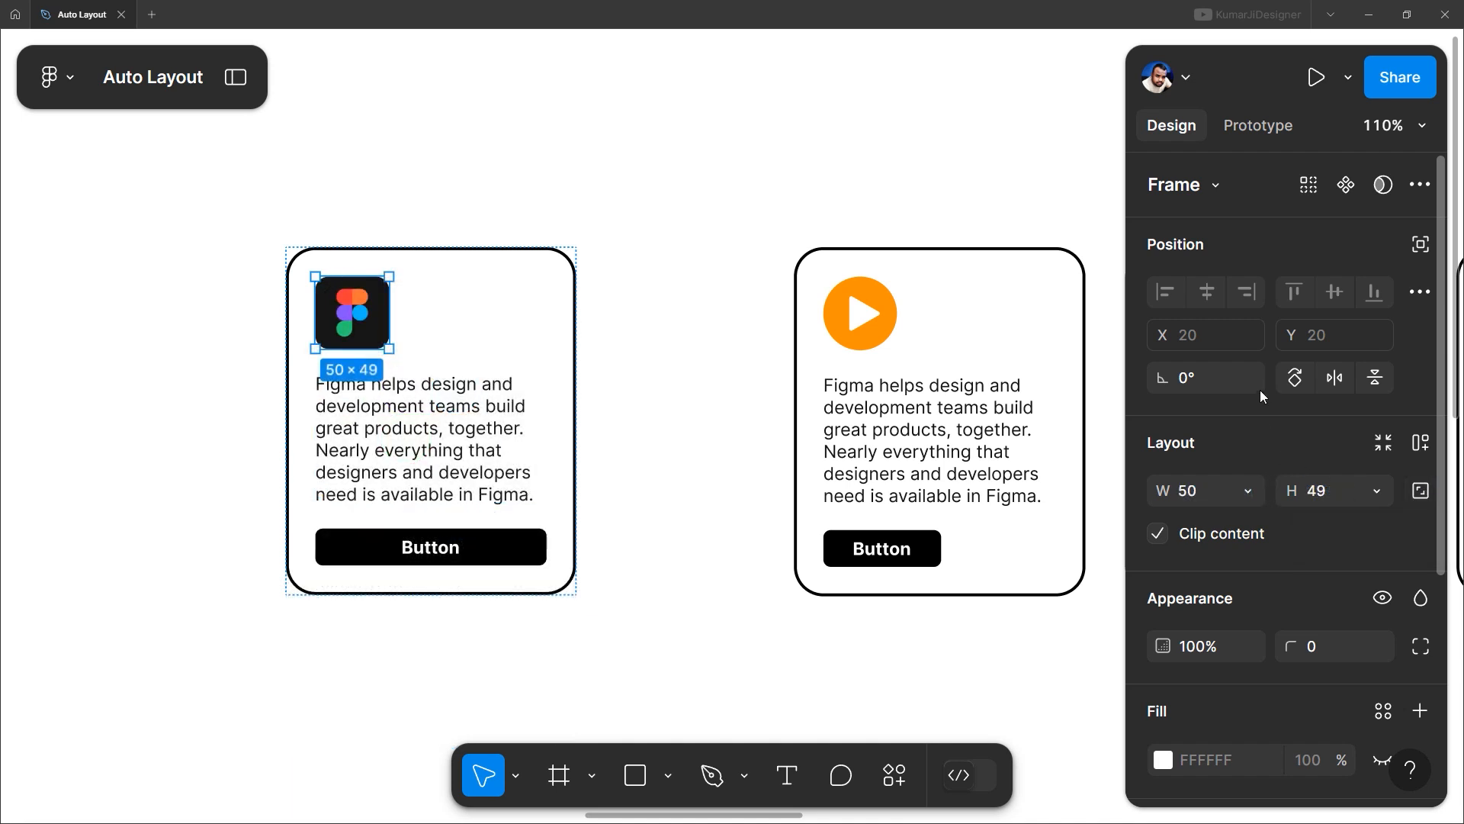
click(1248, 490)
click(1252, 515)
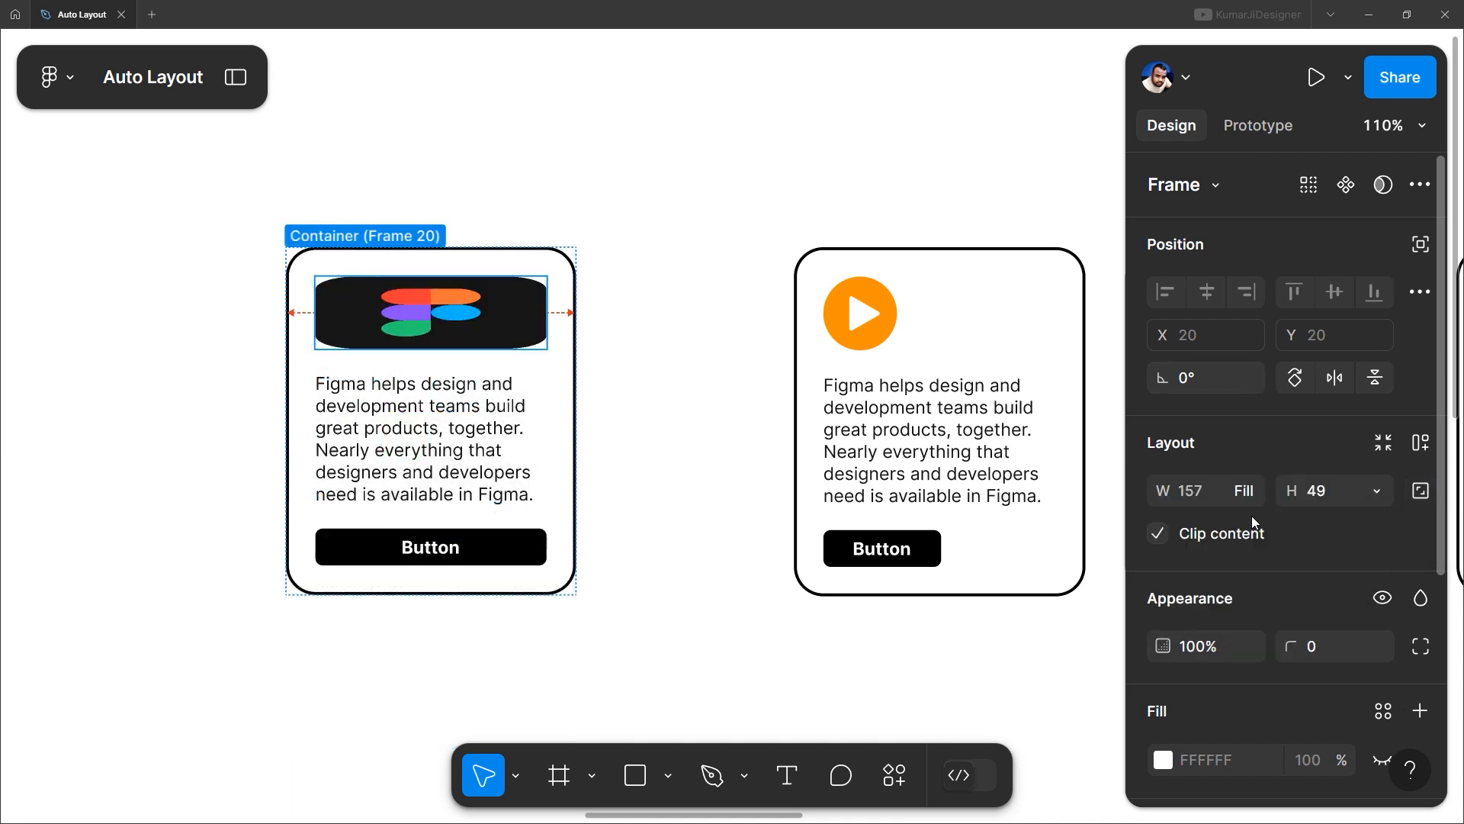
key(ctrl+z)
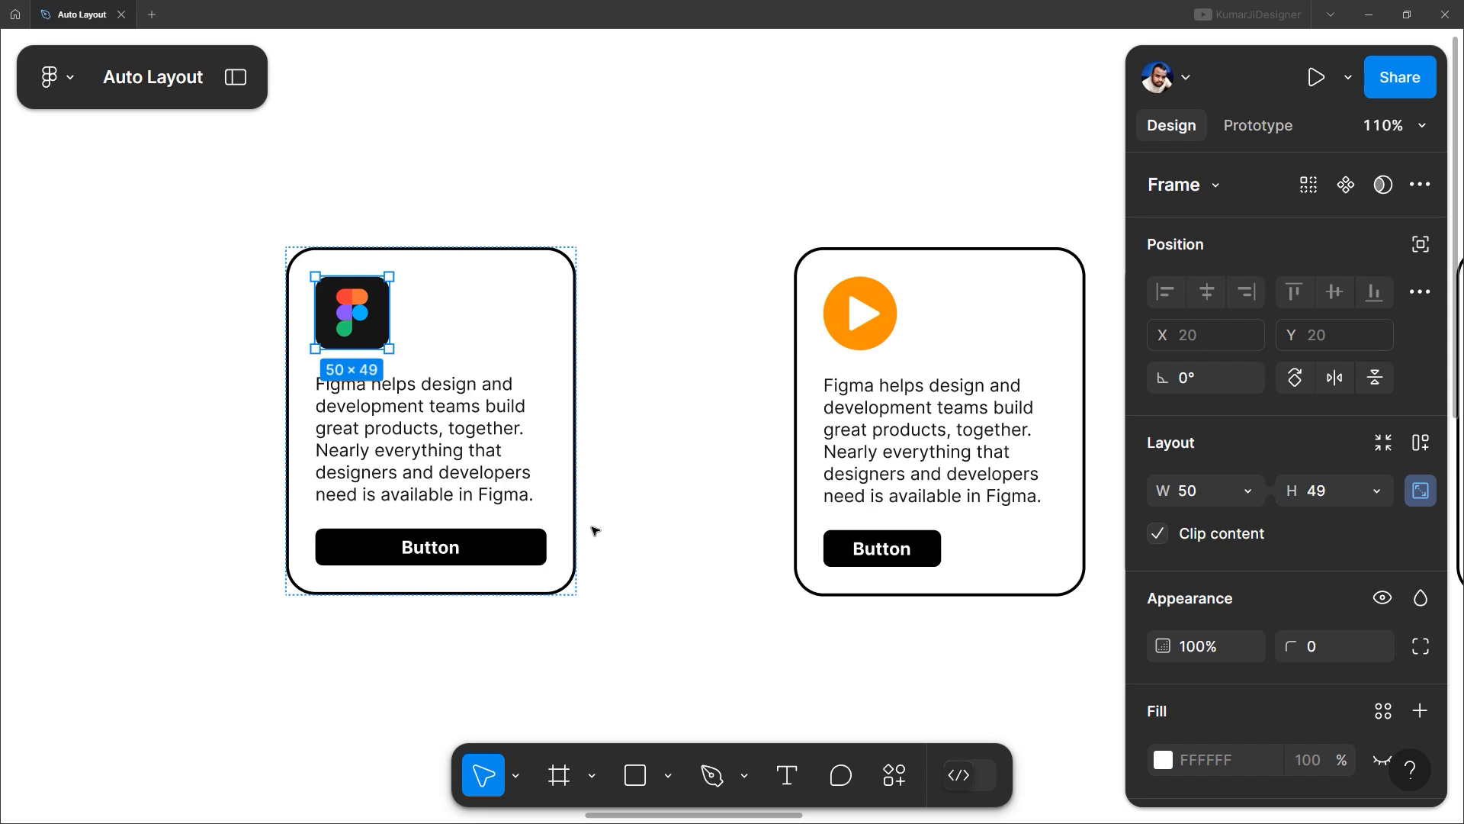
Step: Set the width of the button in the Figma icon card back to Hug contents
scroll(425, 597, up, 2)
click(435, 536)
click(1258, 492)
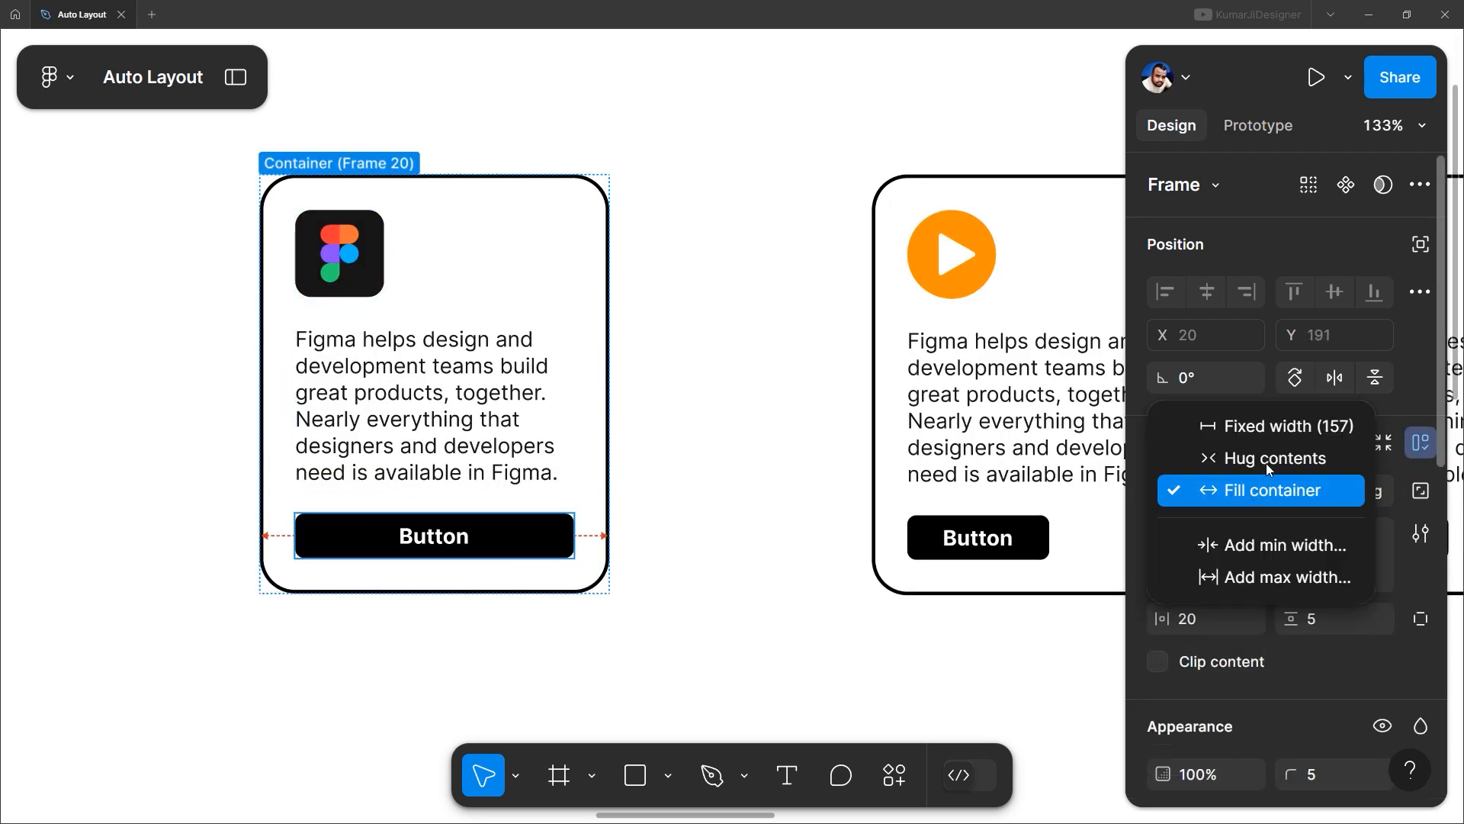
click(1266, 462)
click(663, 659)
drag(707, 565, 690, 611)
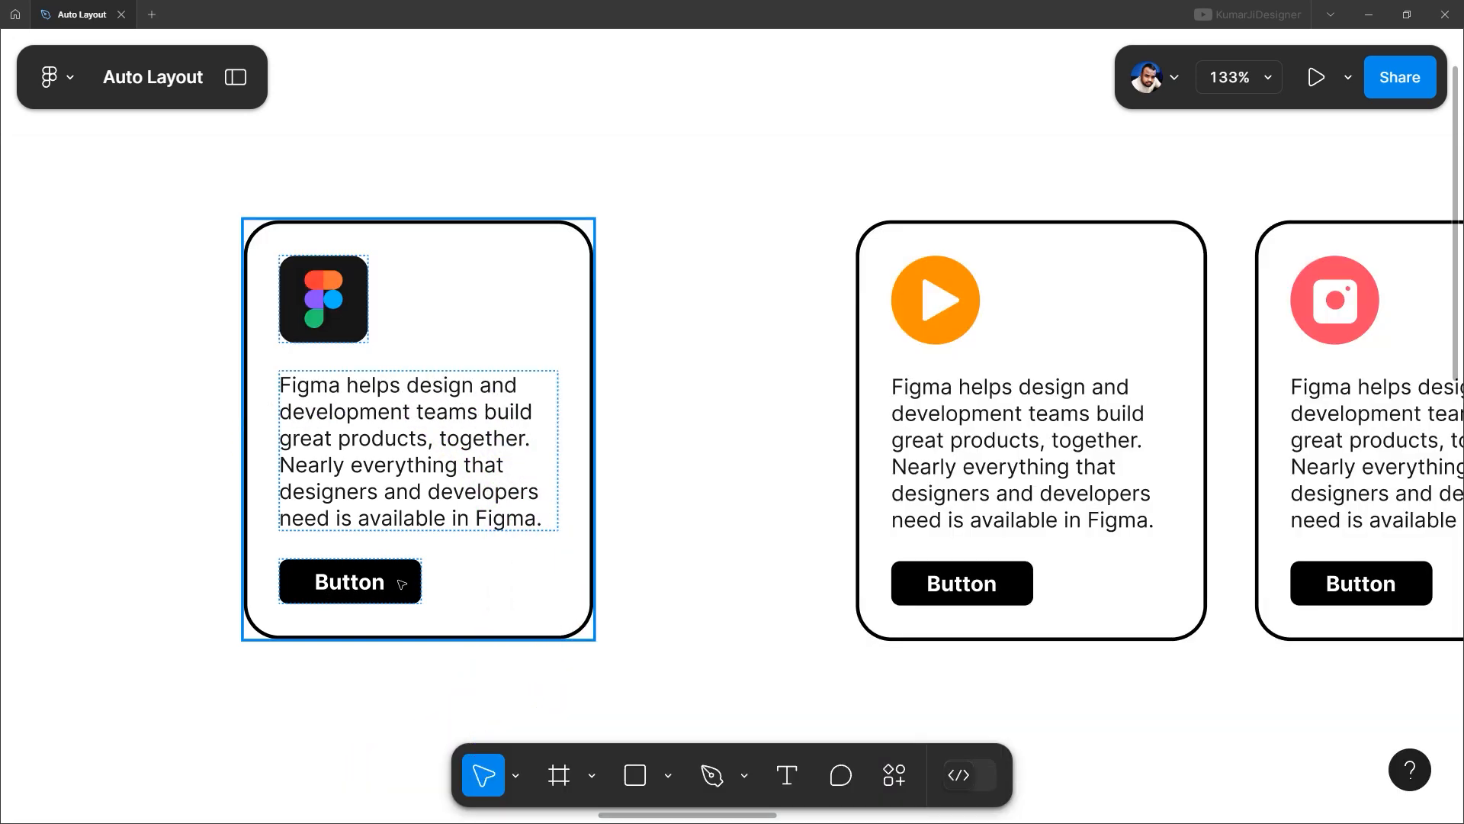
drag(613, 626, 598, 621)
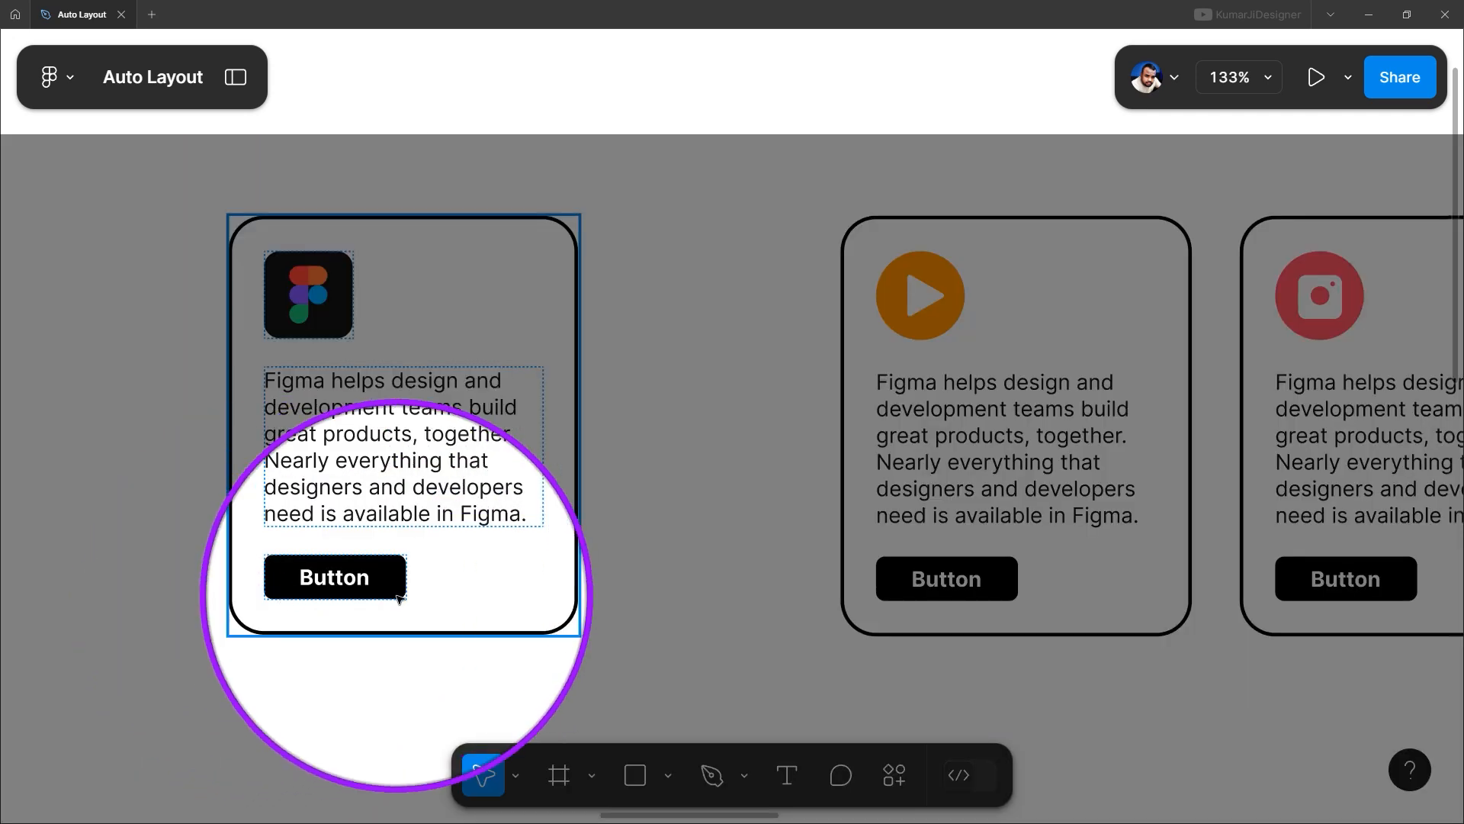
Step: Wrap the four icon cards together in one horizontal auto layout frame
click(752, 572)
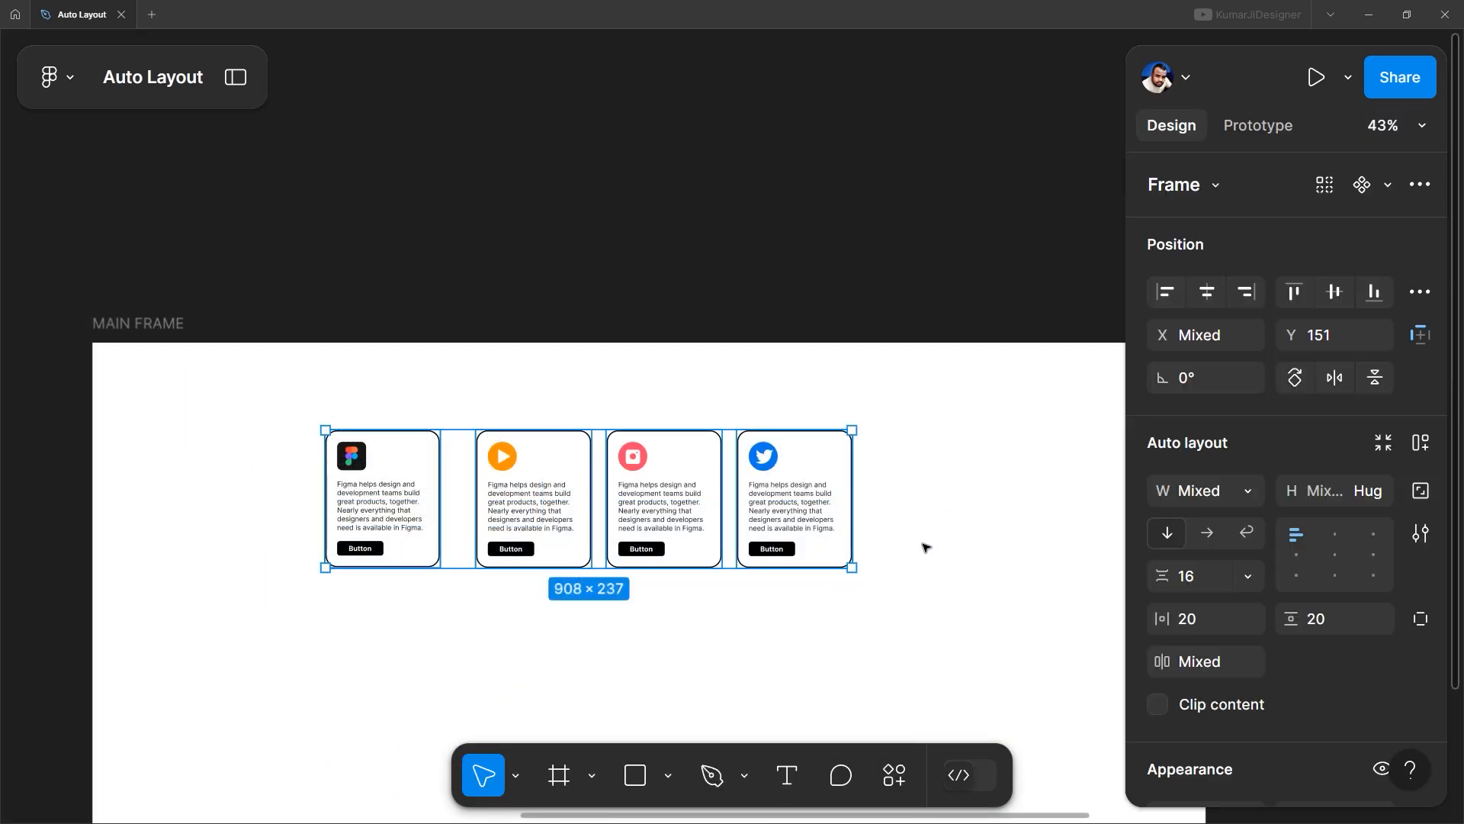
key(shift+a)
key(shift+2)
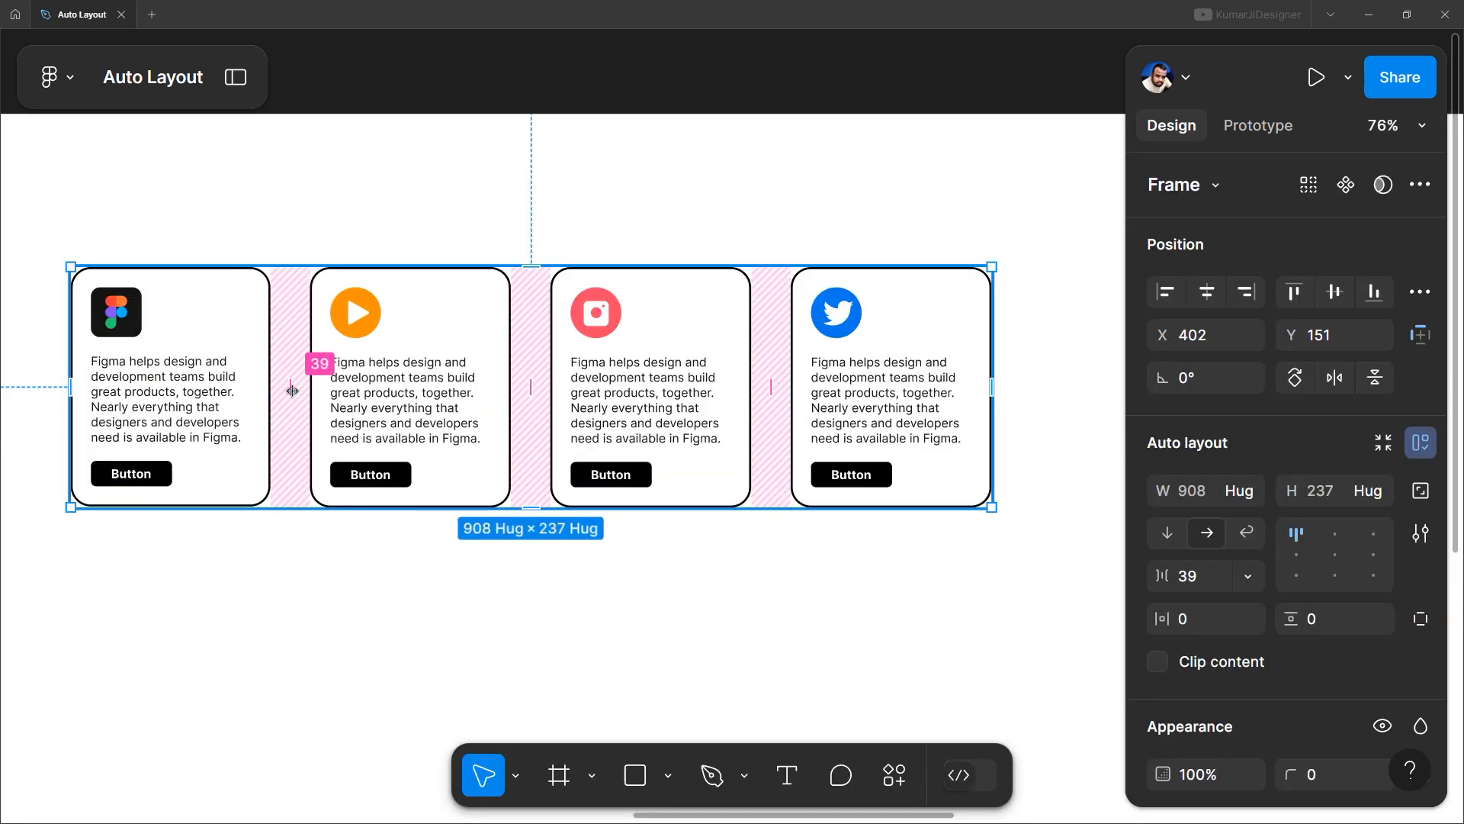
Step: Try gaps of 25 and 29 between the cards, and wrap the card row within a fixed width of 741
mouse_move(291, 388)
mouse_down()
mouse_move(303, 398)
mouse_move(283, 398)
mouse_up()
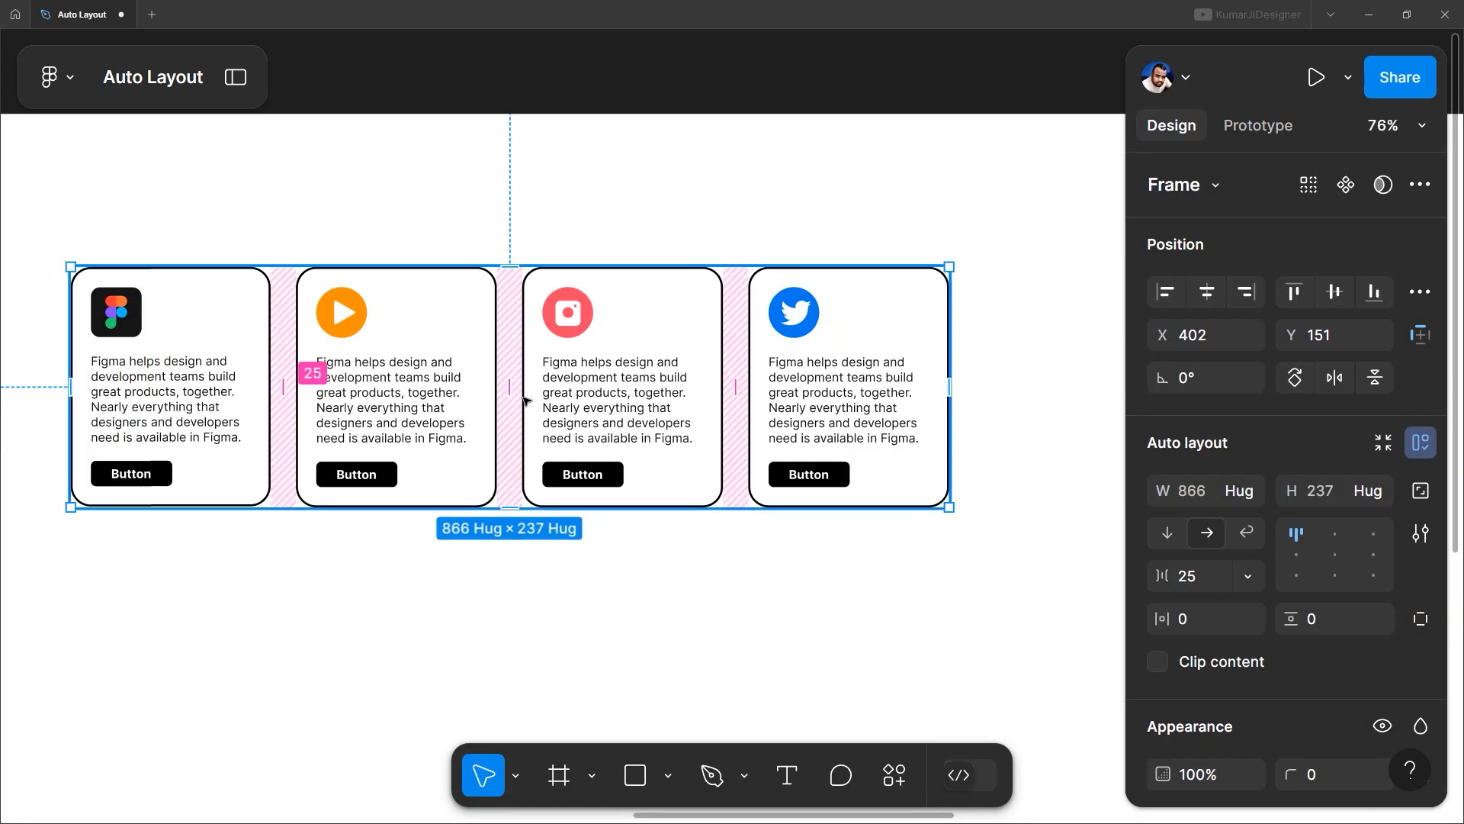
click(1420, 291)
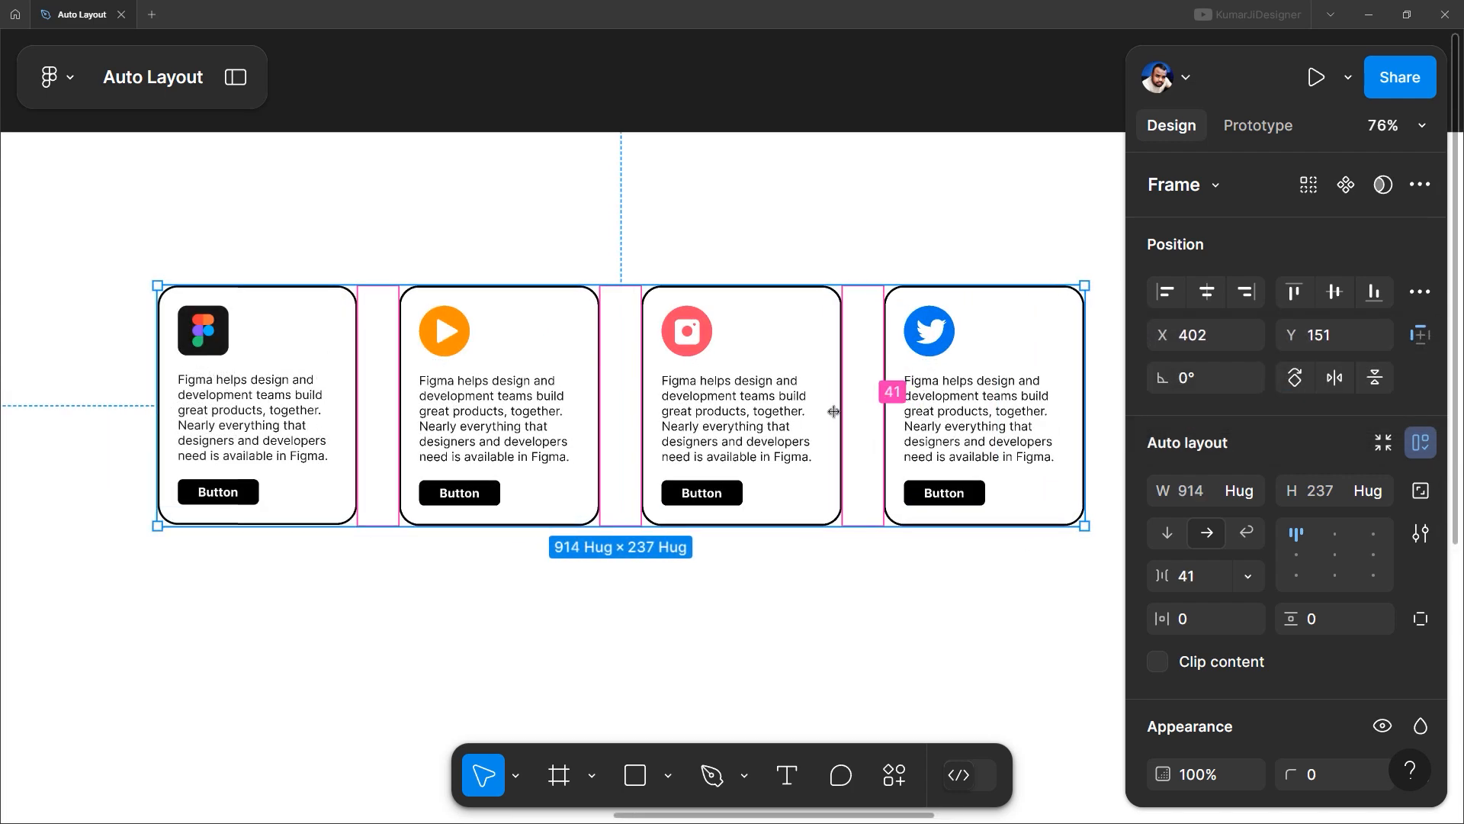
drag(833, 412, 841, 418)
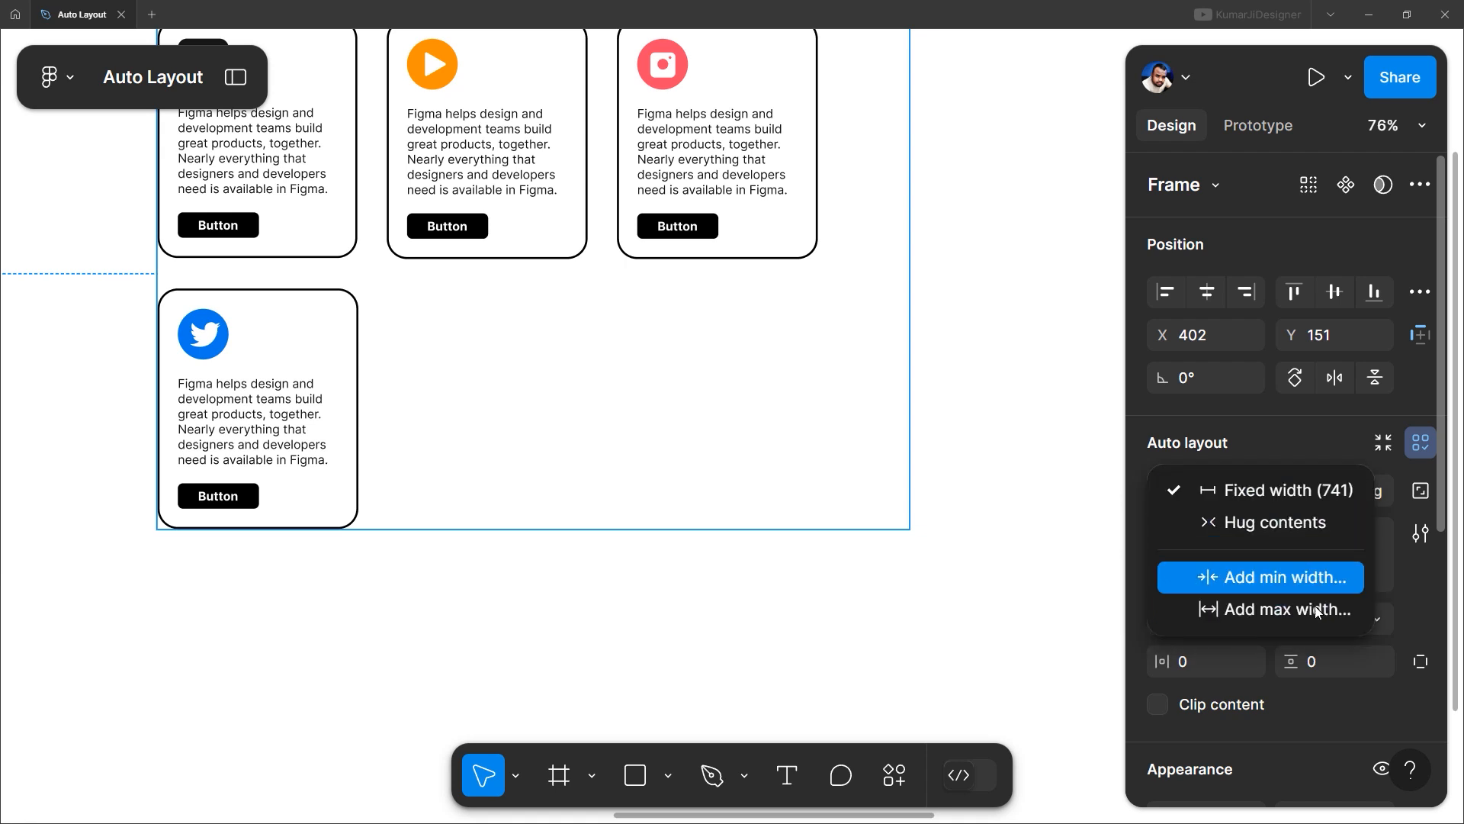
key(Escape)
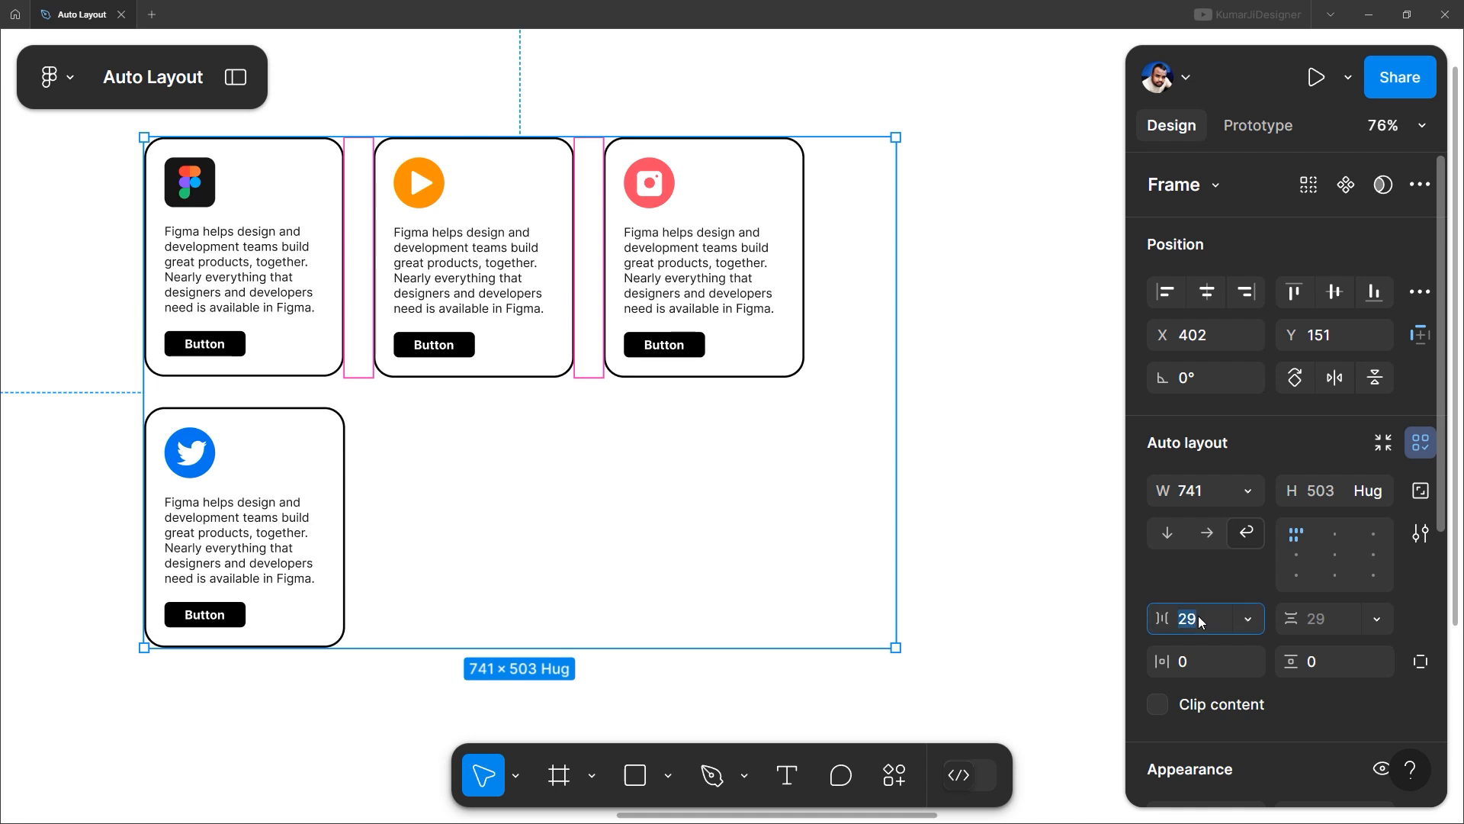
Step: Set the gap between the wrapped cards to 50, try a vertical gap of 20, and undo the vertical change
text(50)
key(Return)
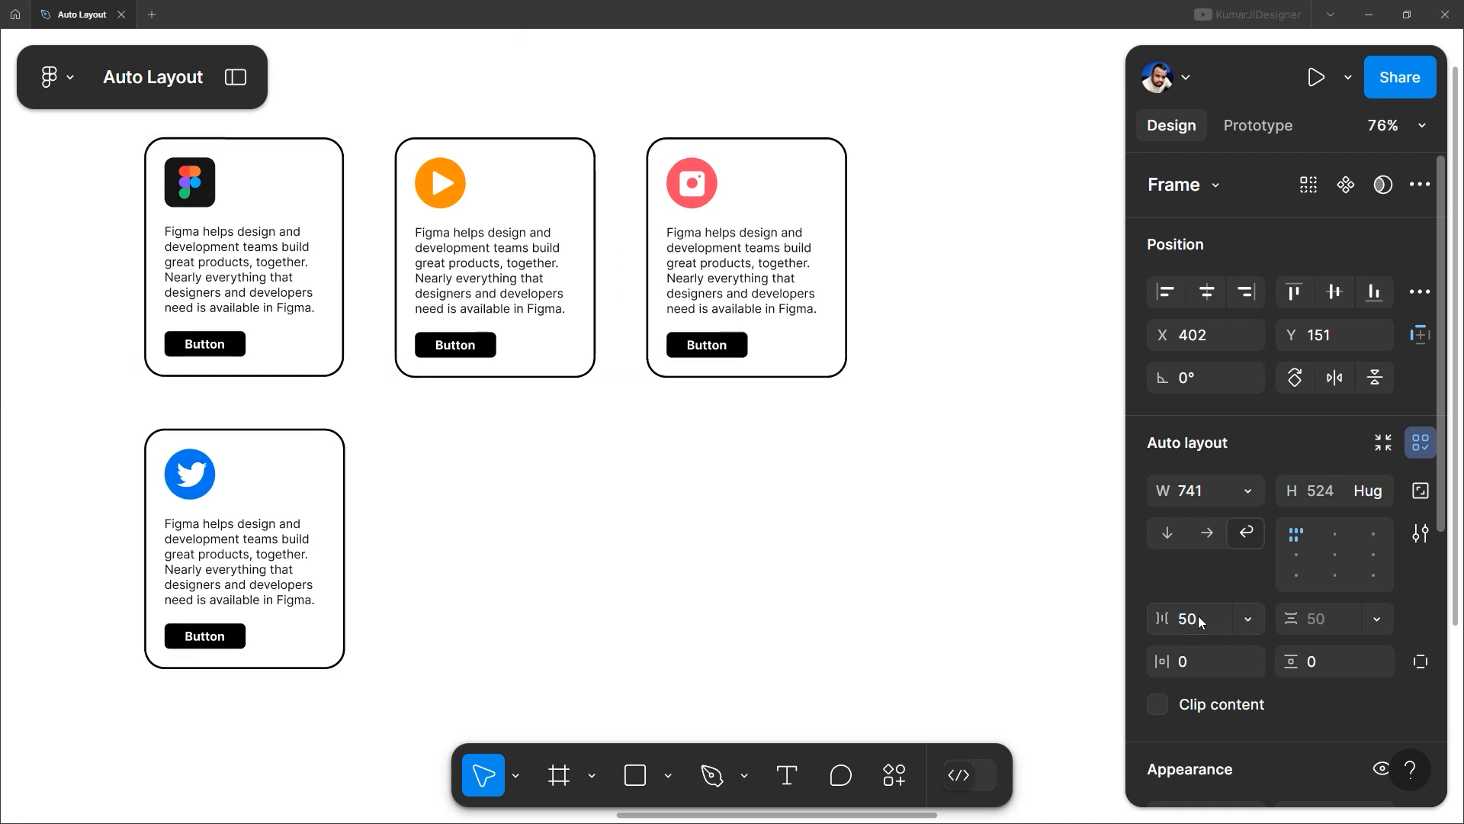
click(1336, 619)
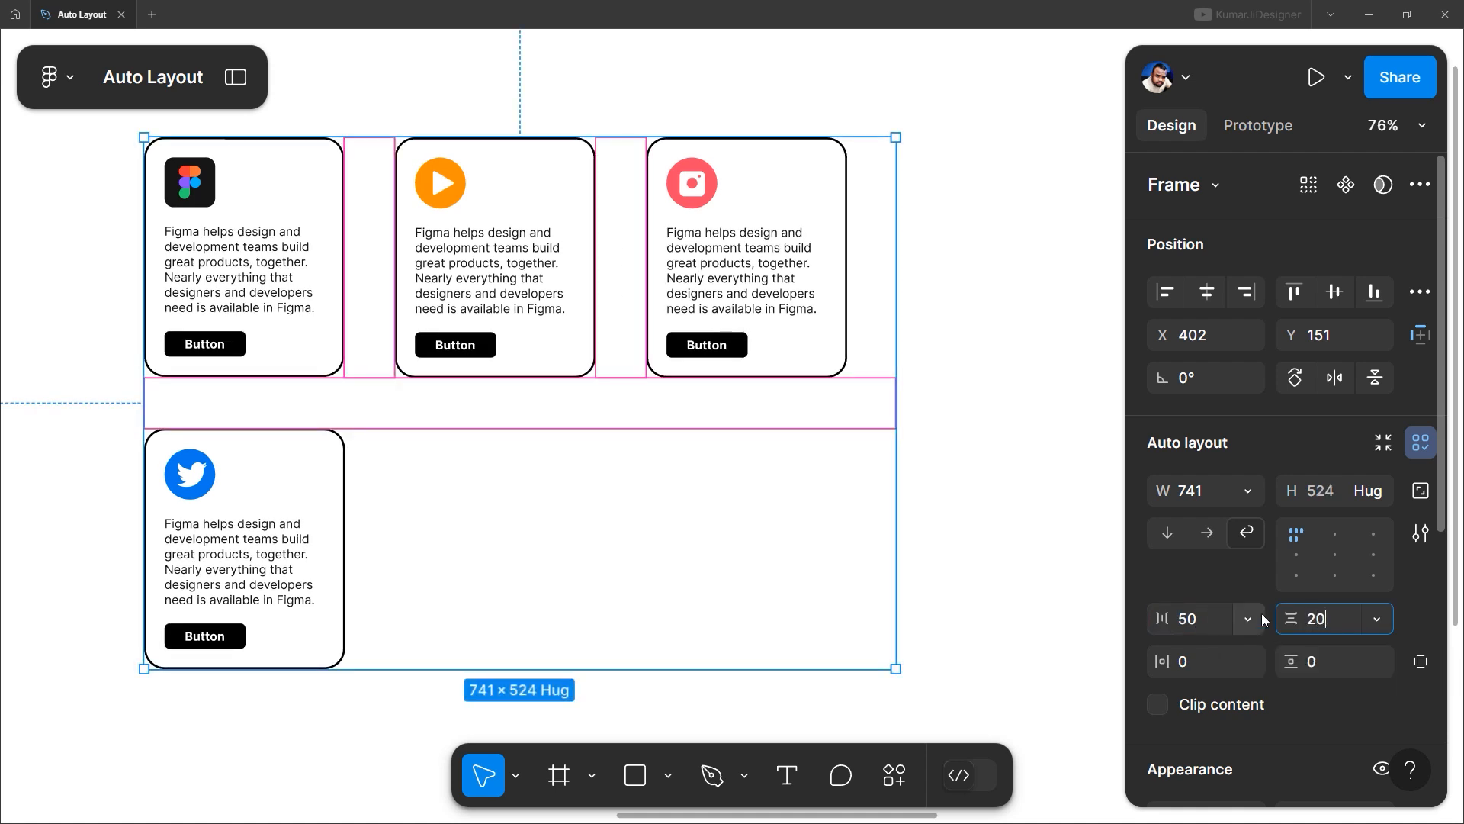
text(20)
key(Return)
key(ctrl+z)
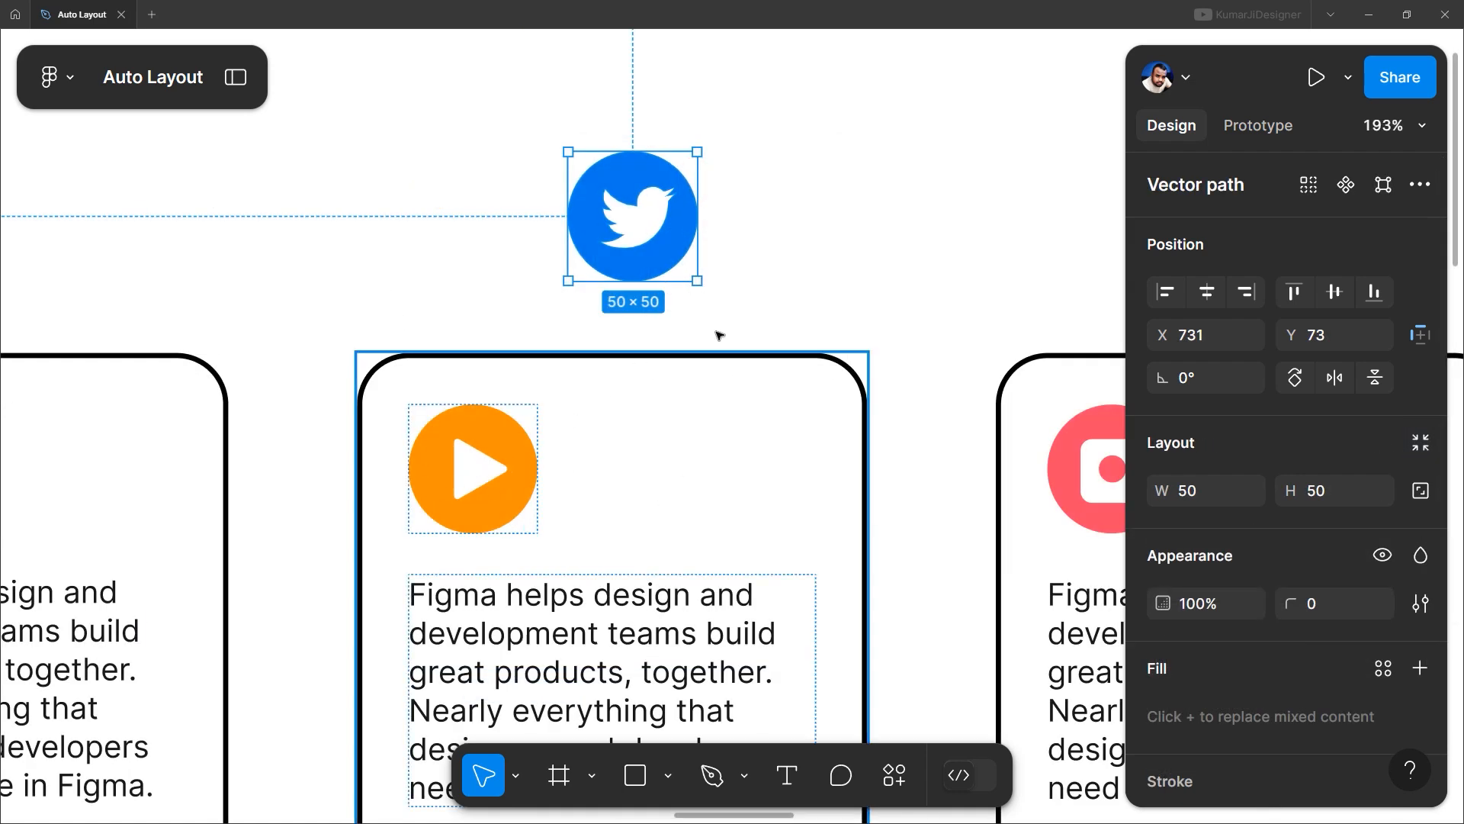
Step: Cut the loose Twitter icon above the cards and paste it to replace the orange play icon in the second card
right_click(673, 237)
key(Escape)
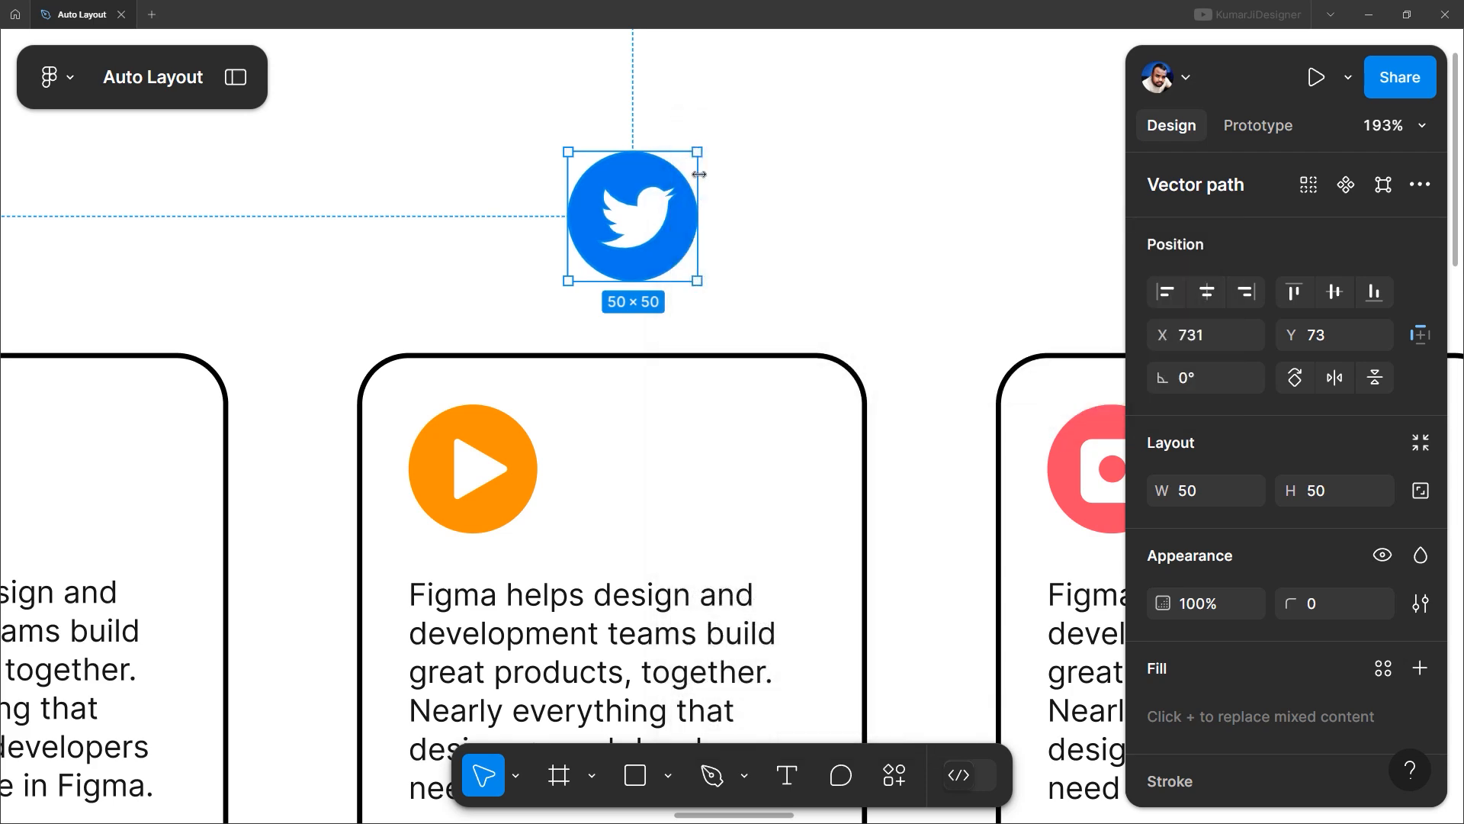
key(ctrl+x)
right_click(495, 464)
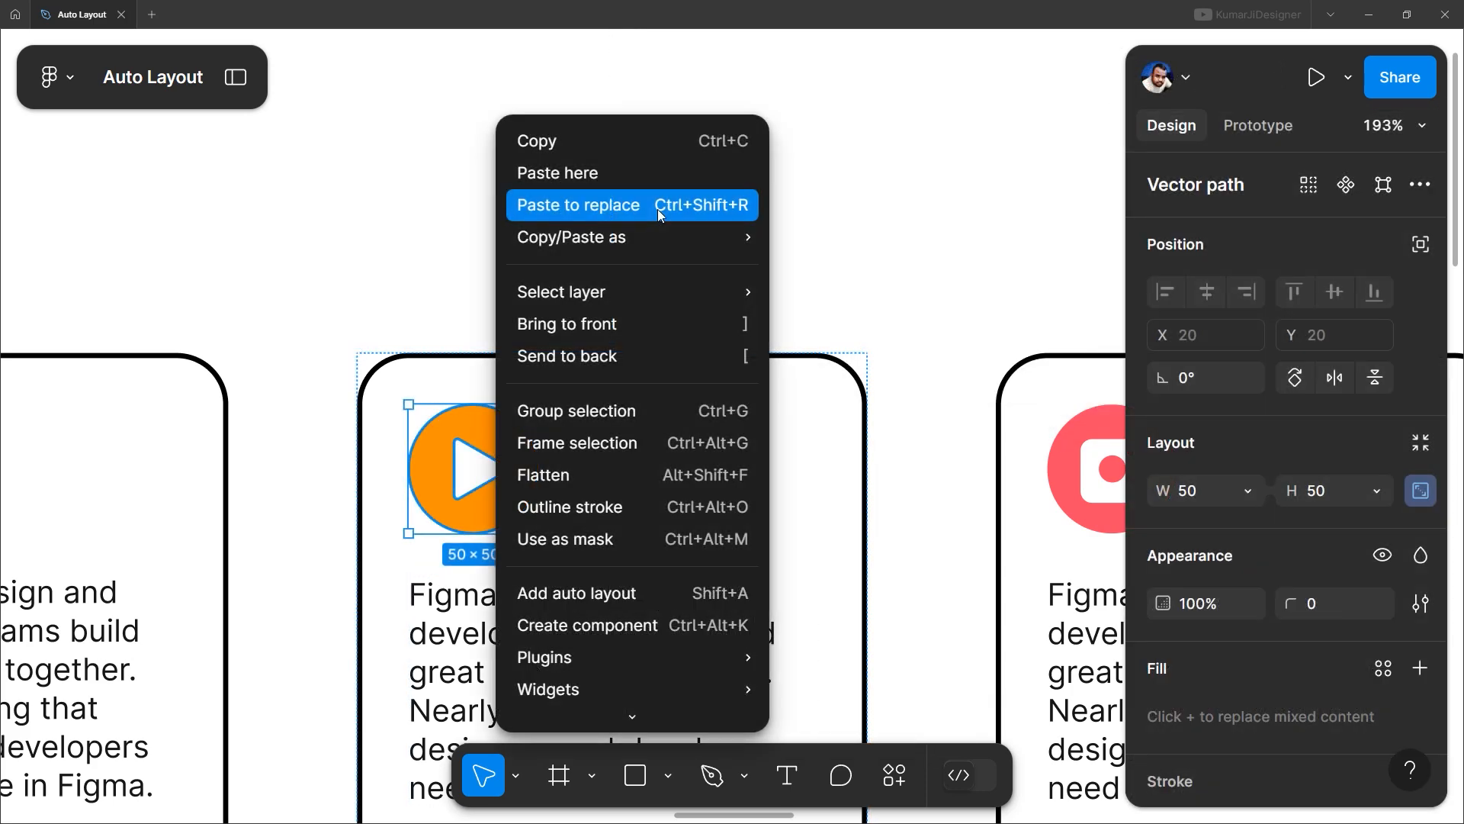
click(659, 214)
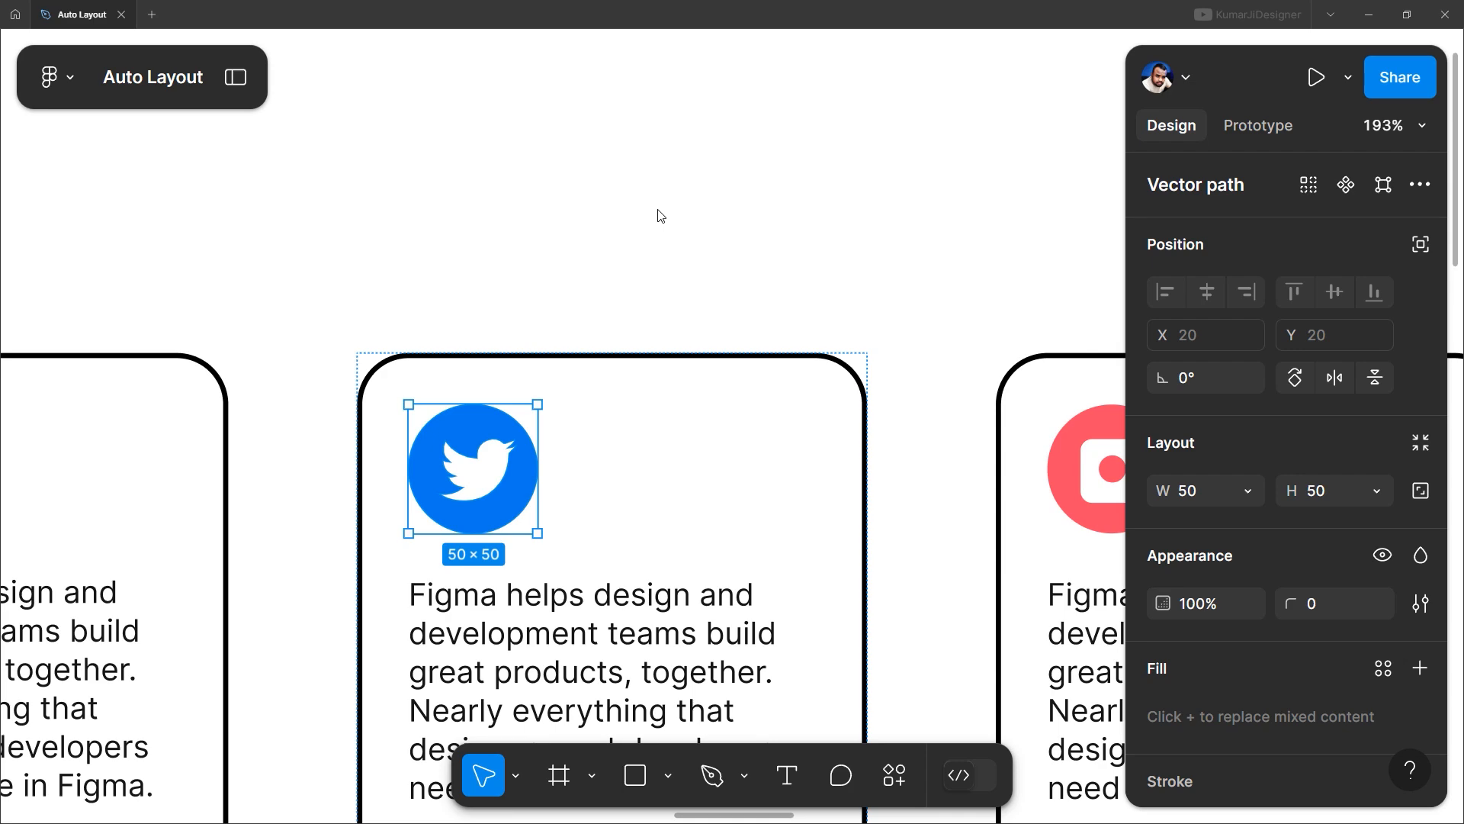
Step: Hide the Twitter Icon layer in the second card to test how the card adapts, and show it again
scroll(555, 215, down, 5)
drag(729, 643, 708, 575)
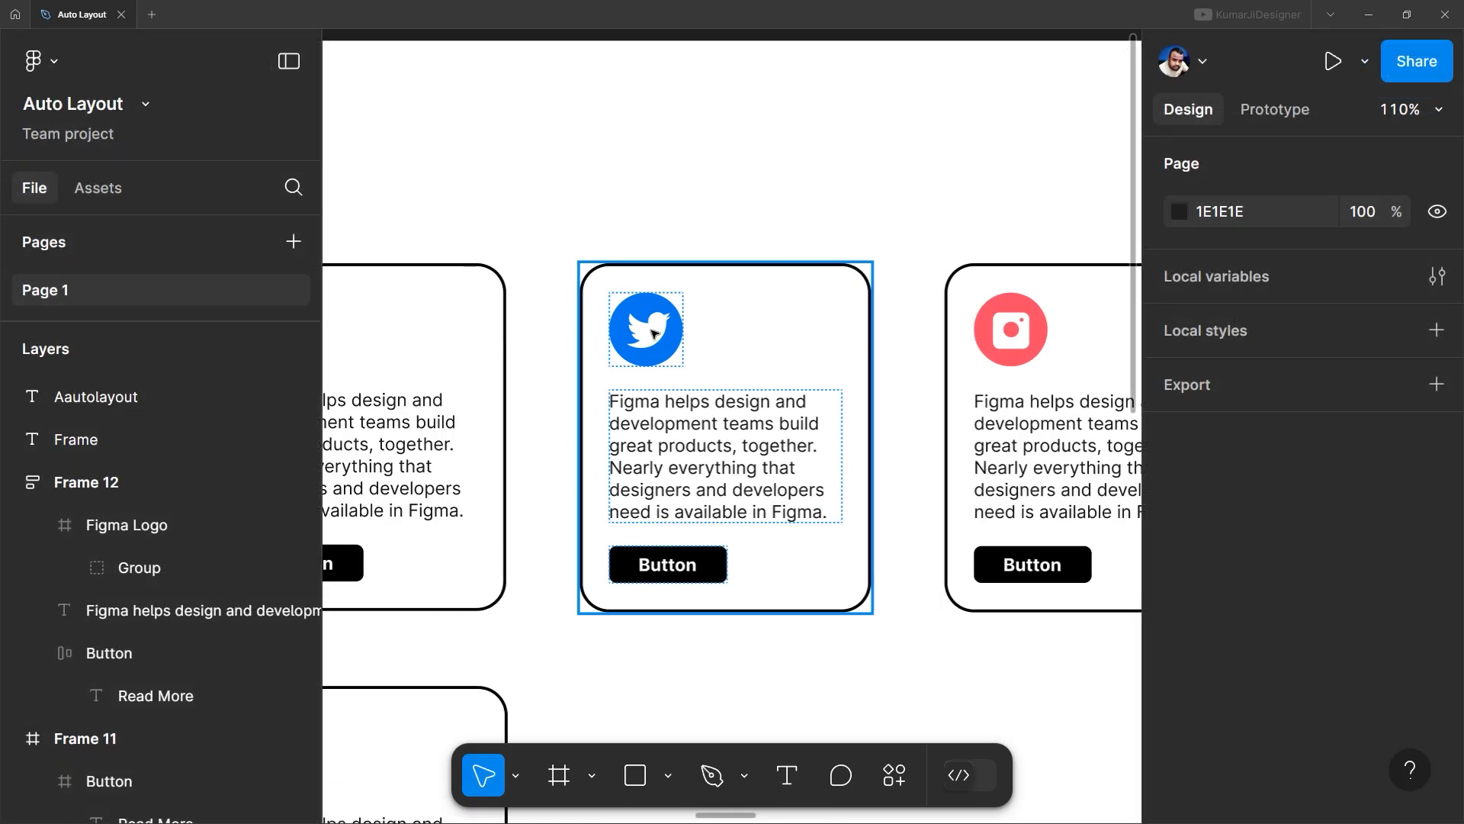
click(691, 477)
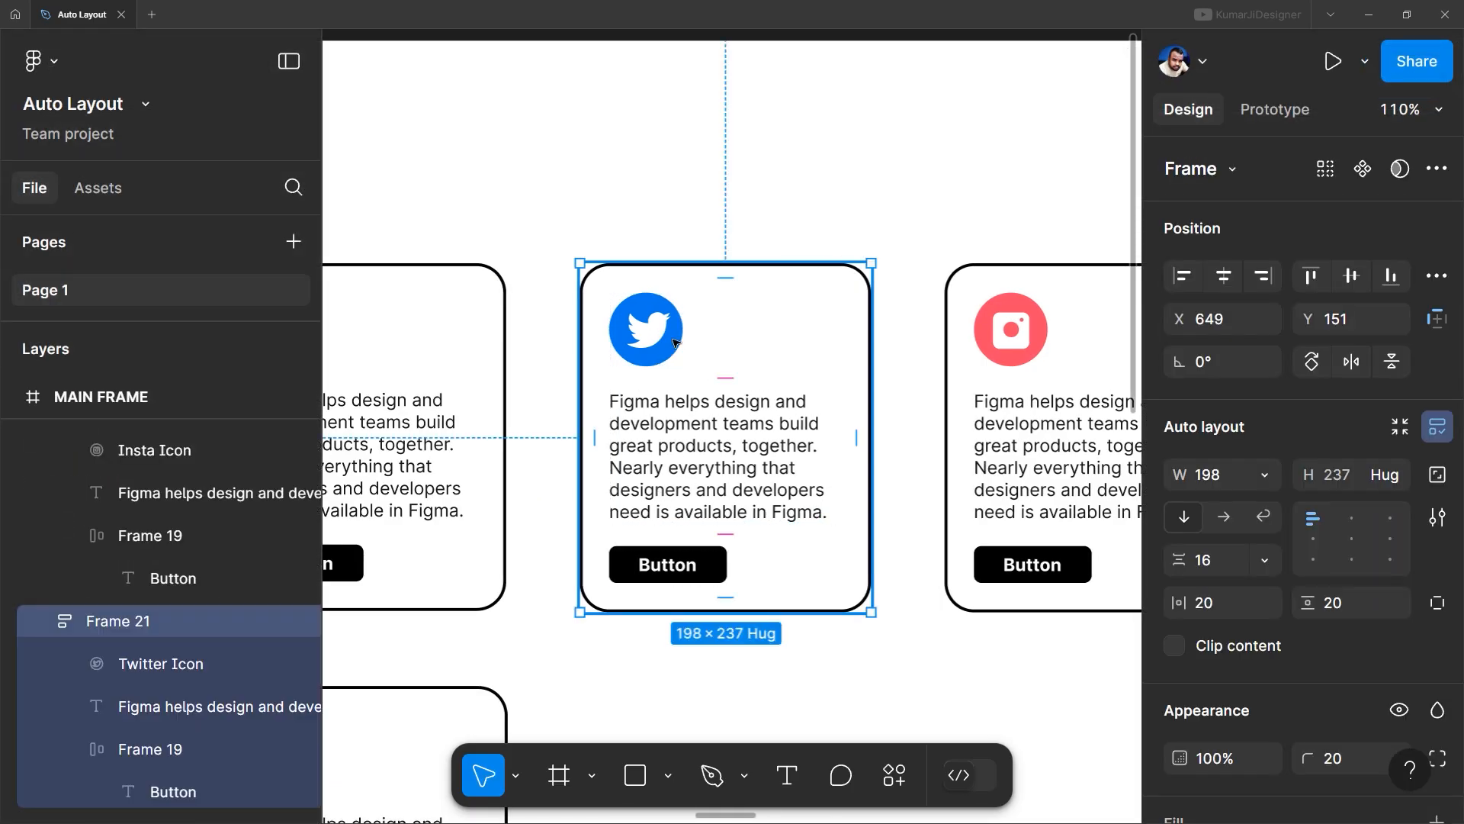
click(276, 677)
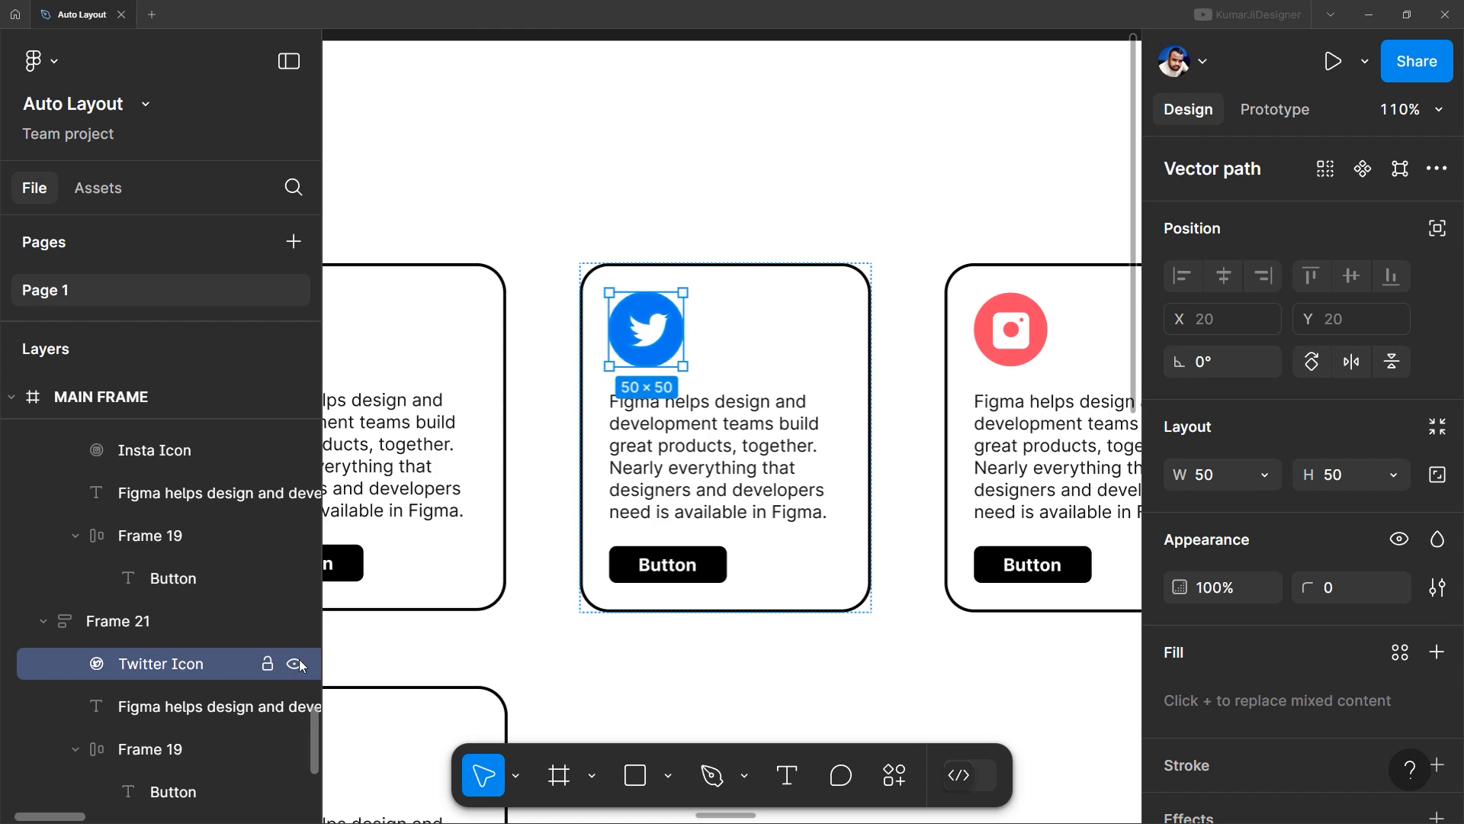
click(296, 665)
click(751, 621)
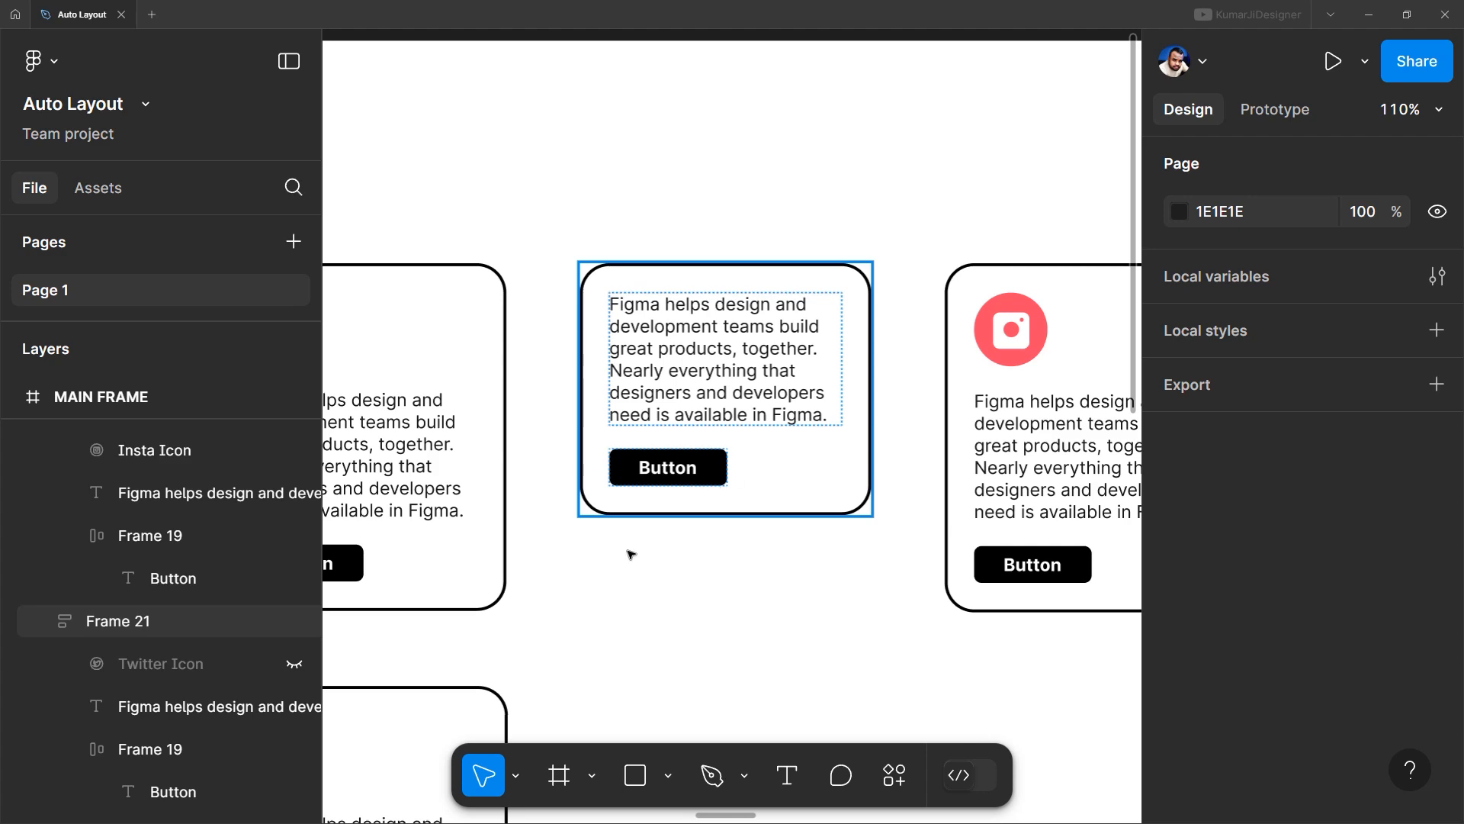
click(293, 665)
click(293, 668)
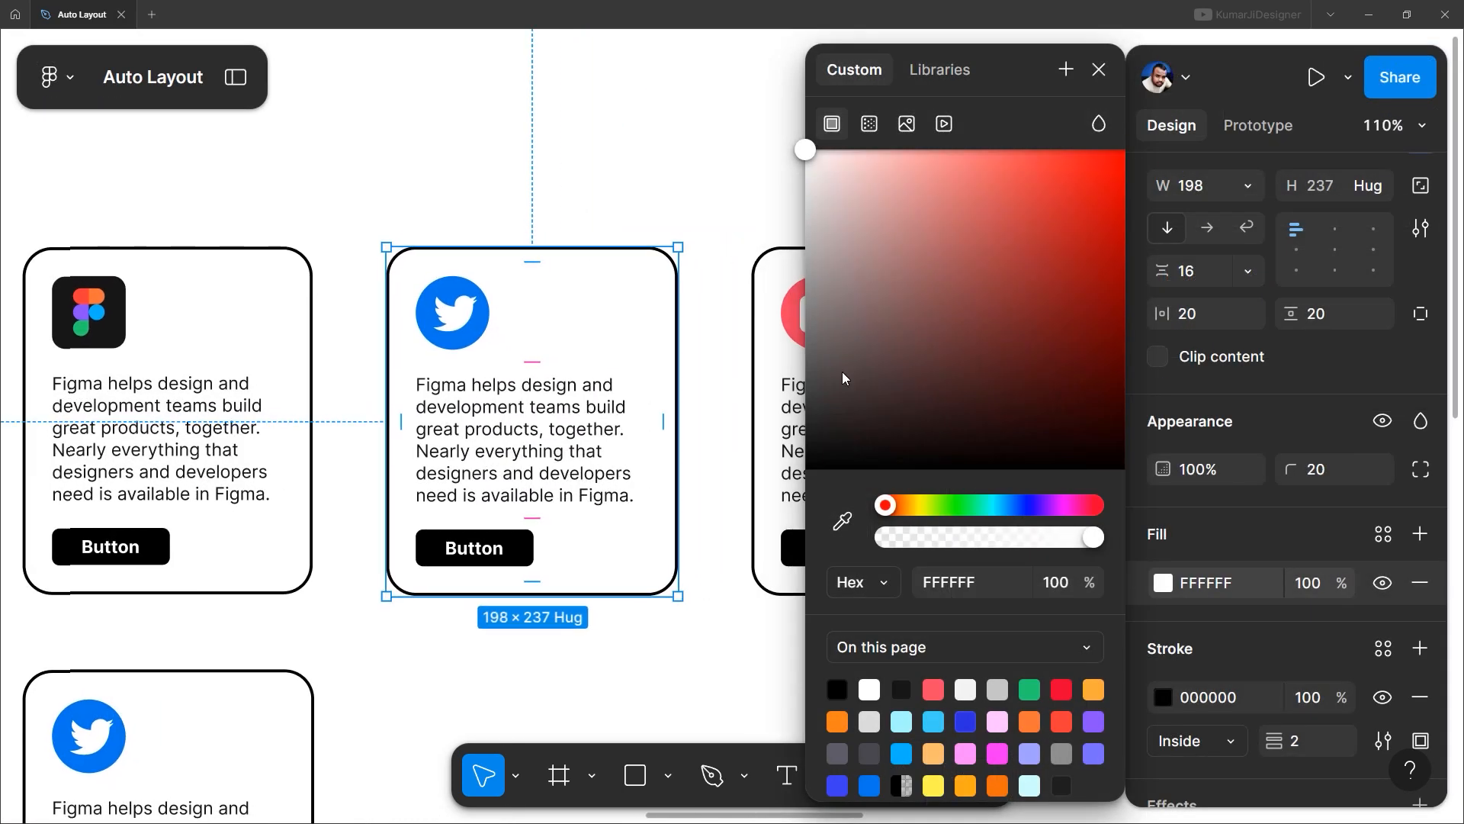
Step: Try a red FF3131 fill and an image fill on the second card, and undo both
drag(843, 379, 1066, 135)
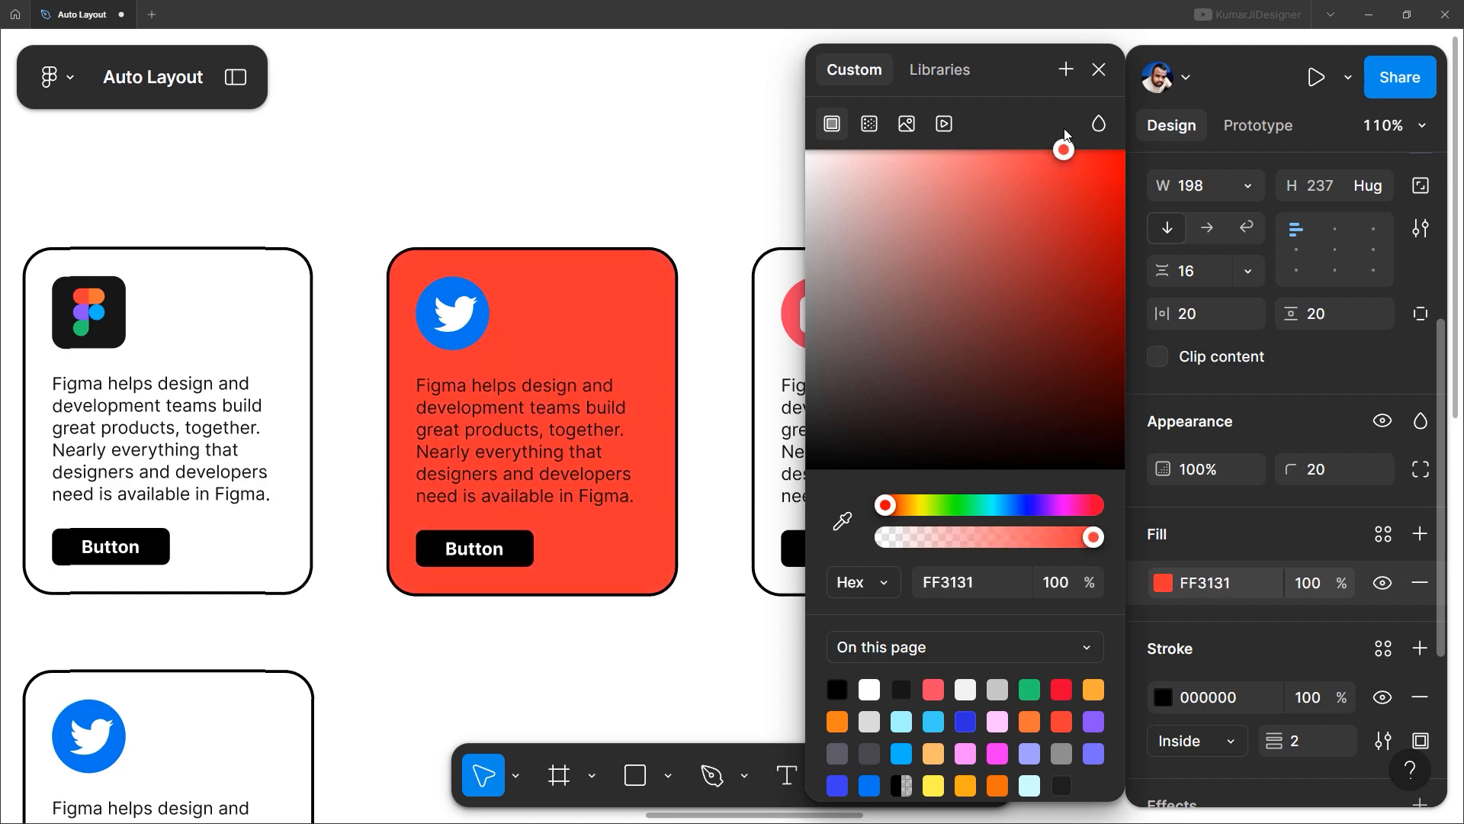
click(903, 125)
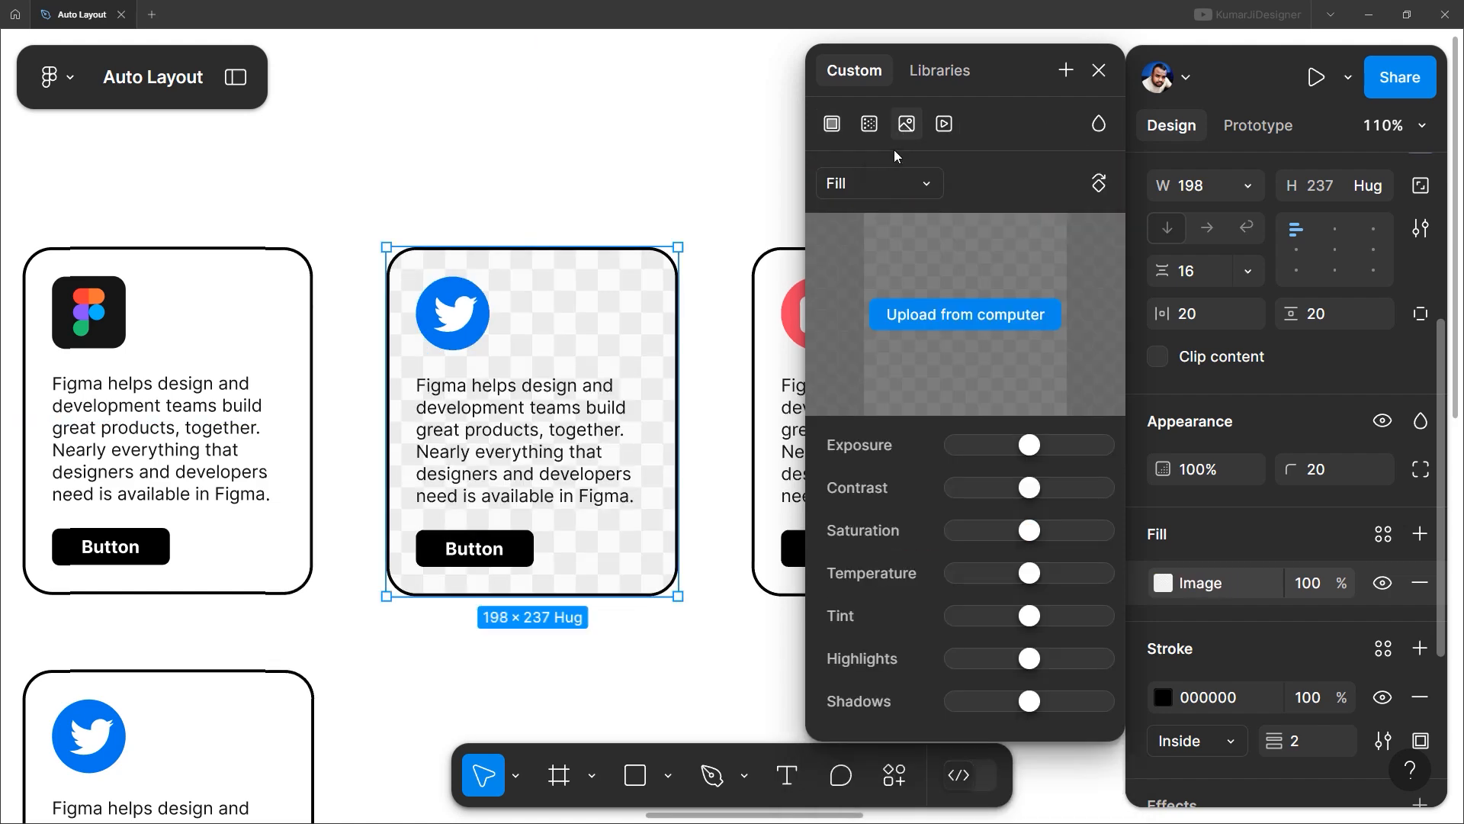
key(ctrl+z)
key(ctrl+z)
click(705, 142)
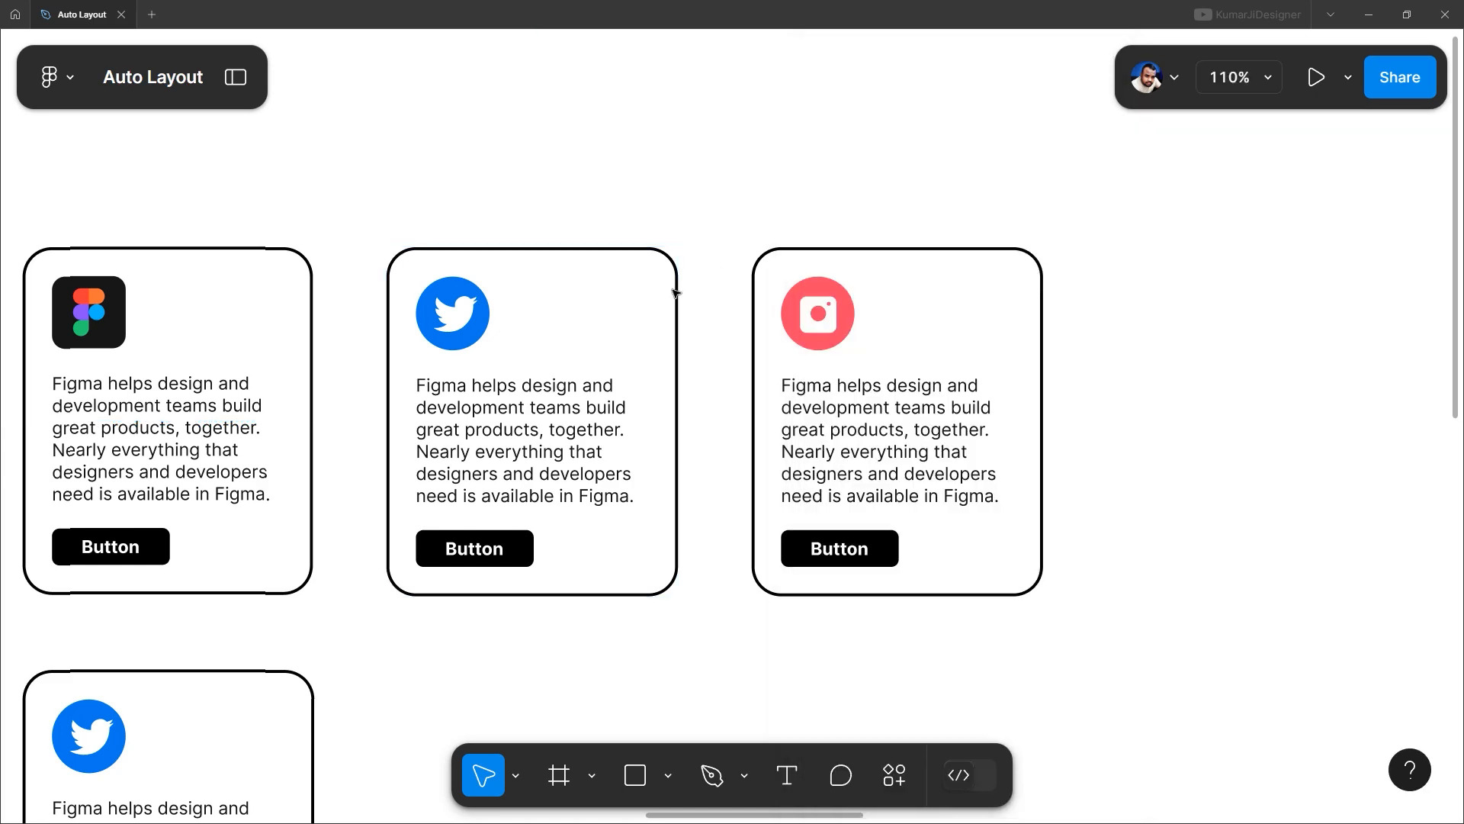
Step: Move the green analytics card up to Y 405, and vary its width between about 226 and 407 to test its layout
click(626, 365)
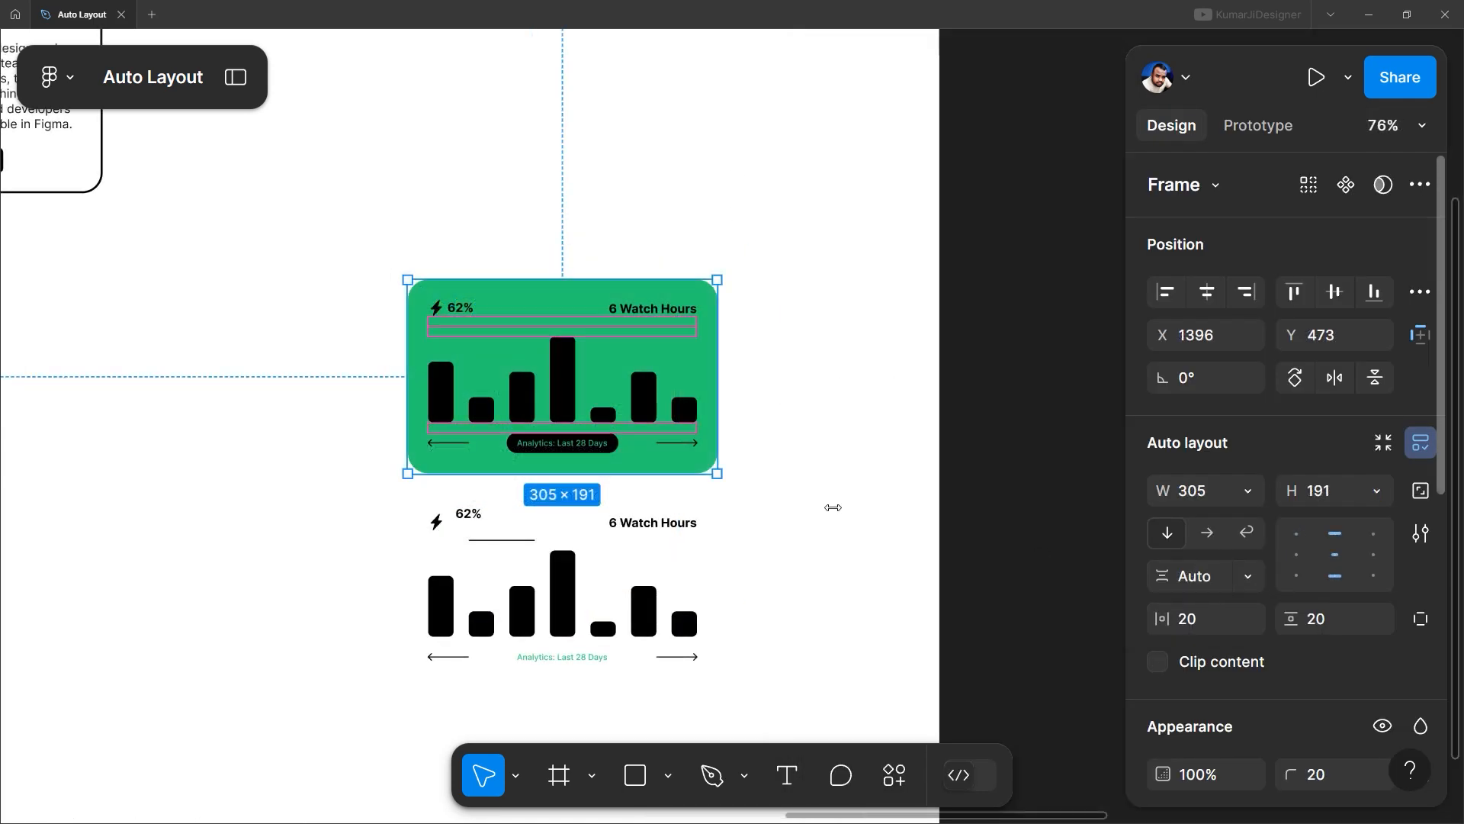
scroll(697, 357, up, 5)
drag(697, 356, 615, 567)
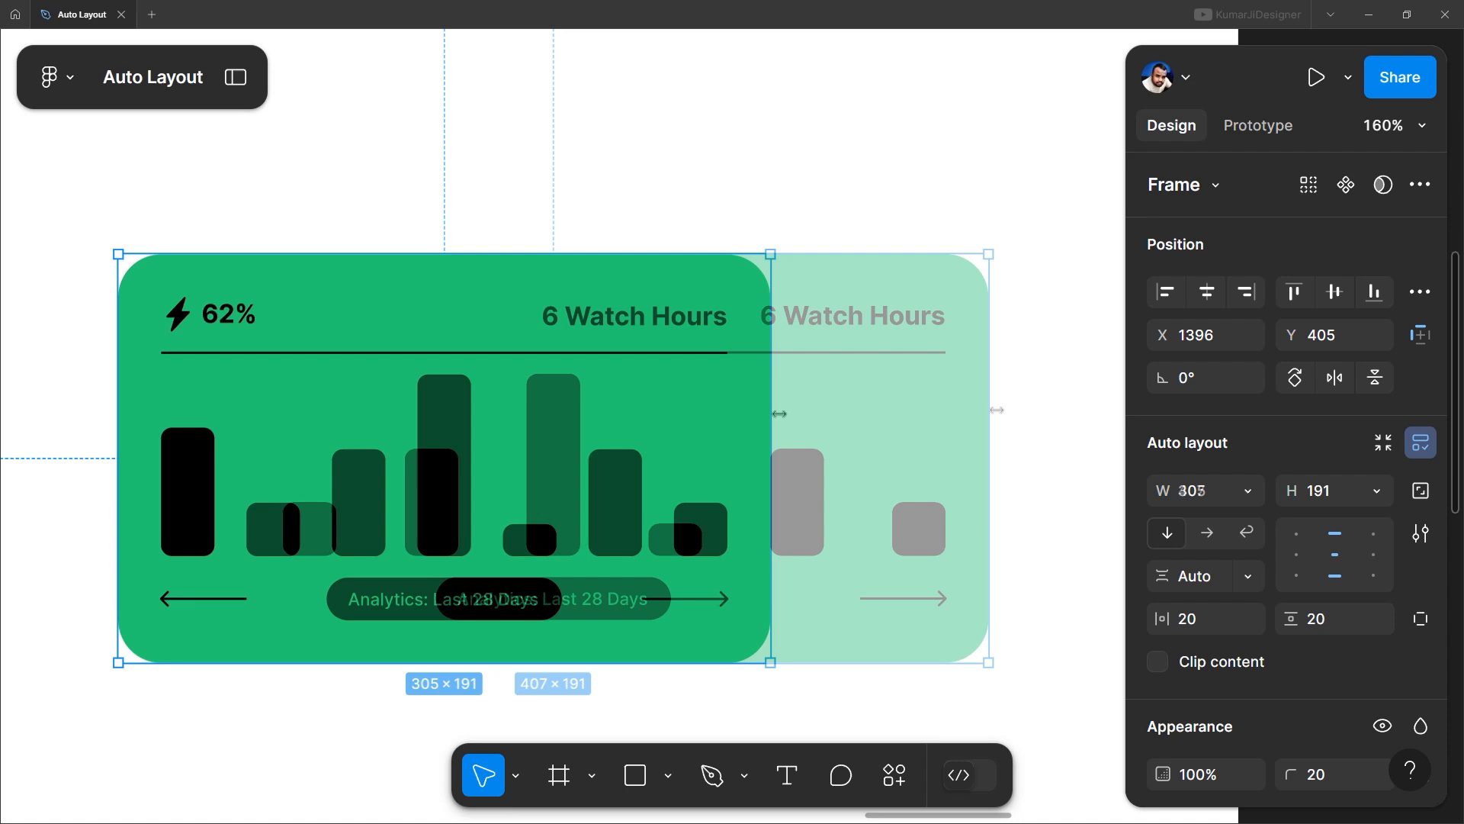
drag(780, 413, 946, 416)
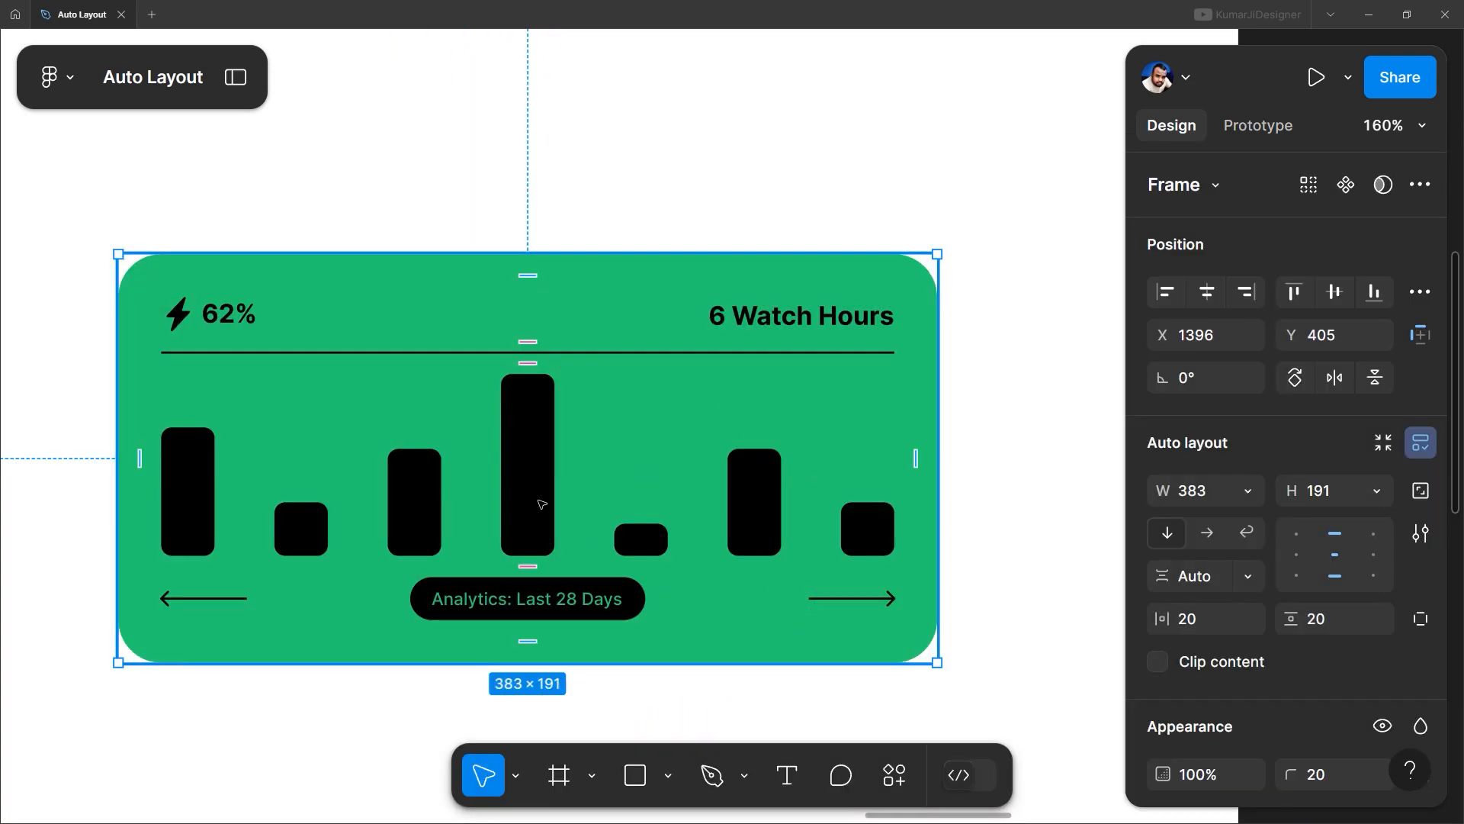
double_click(545, 448)
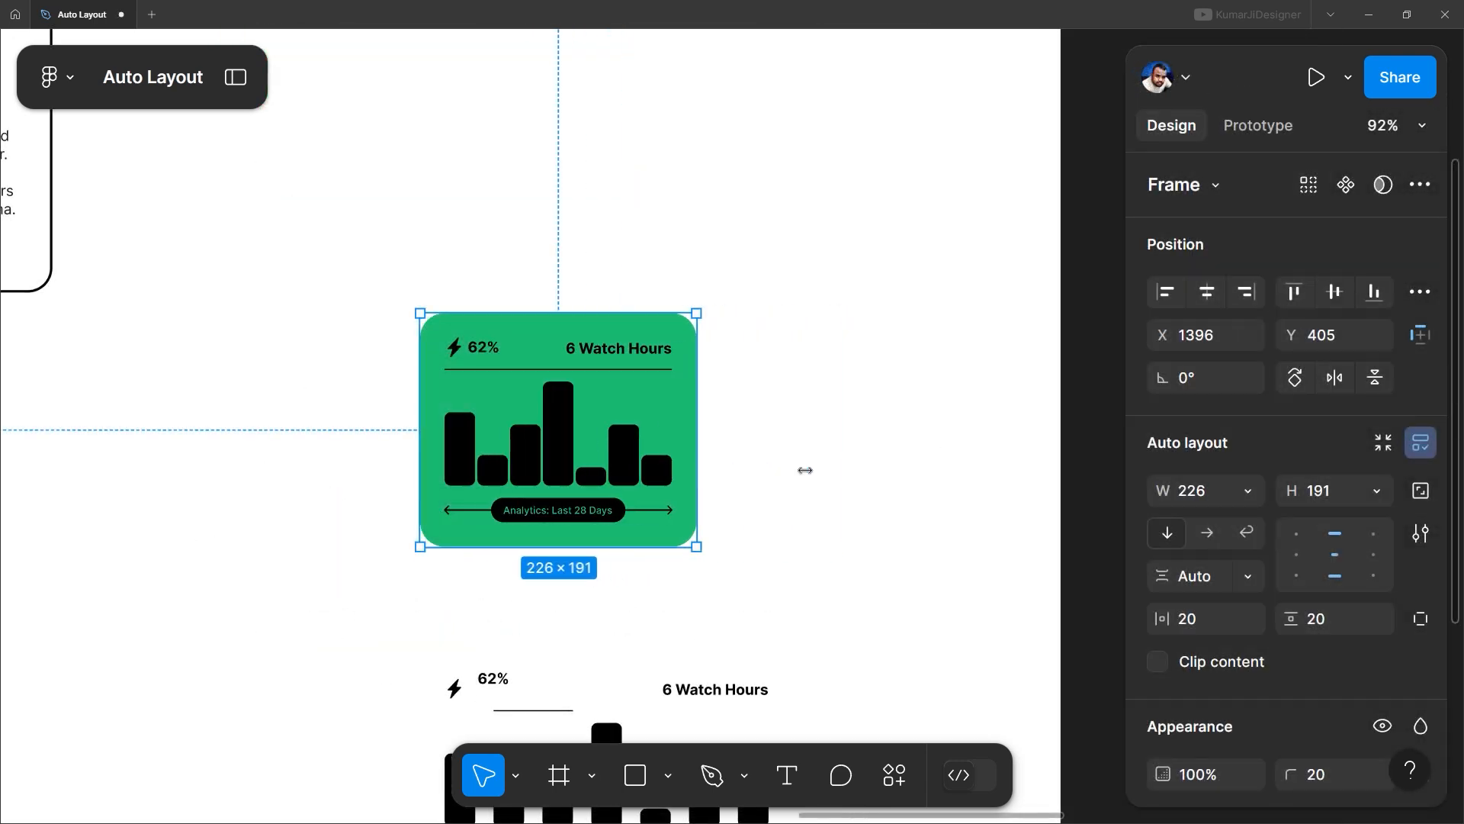
drag(697, 468, 804, 467)
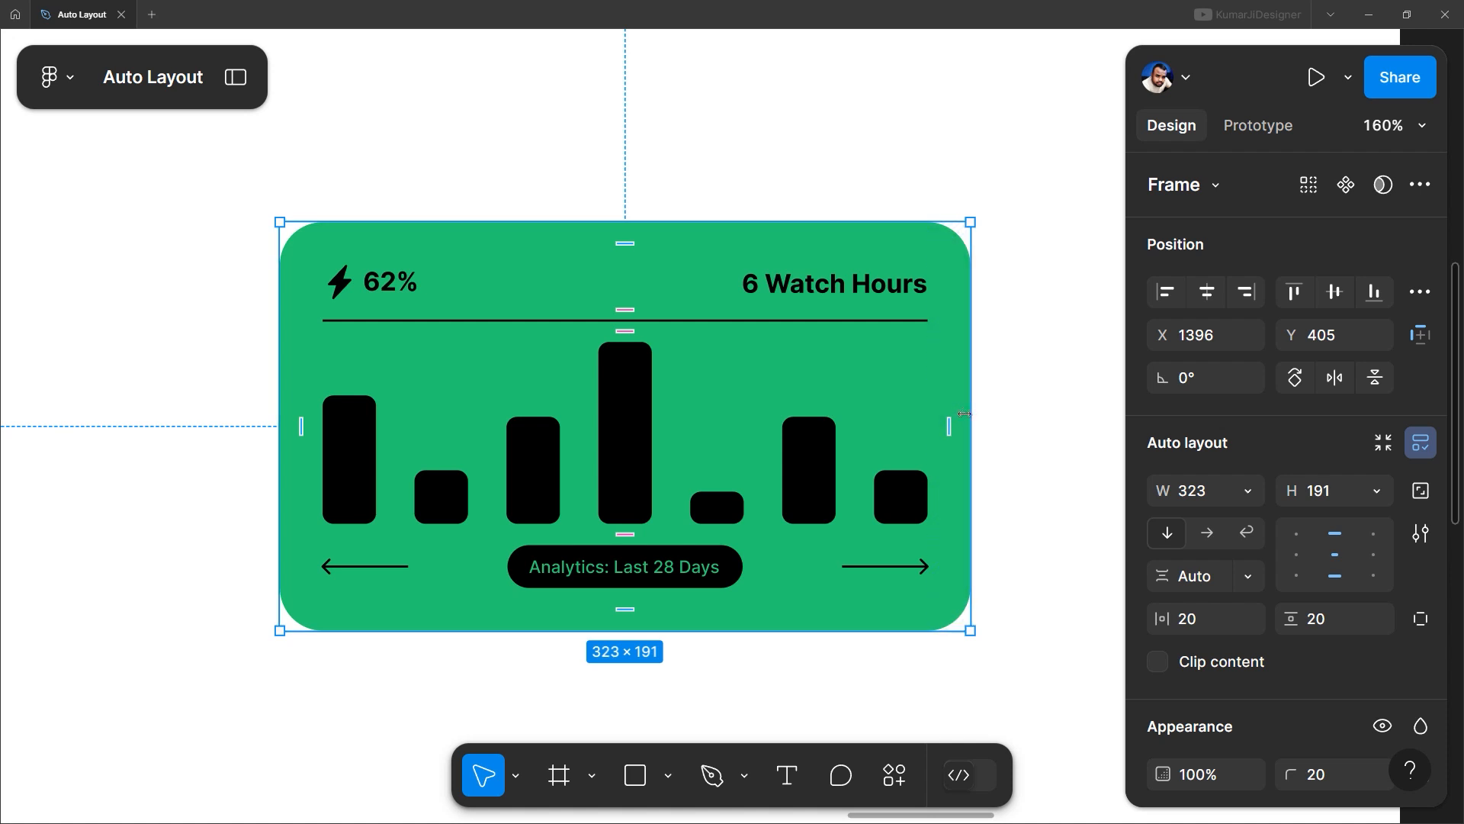
drag(865, 414, 822, 414)
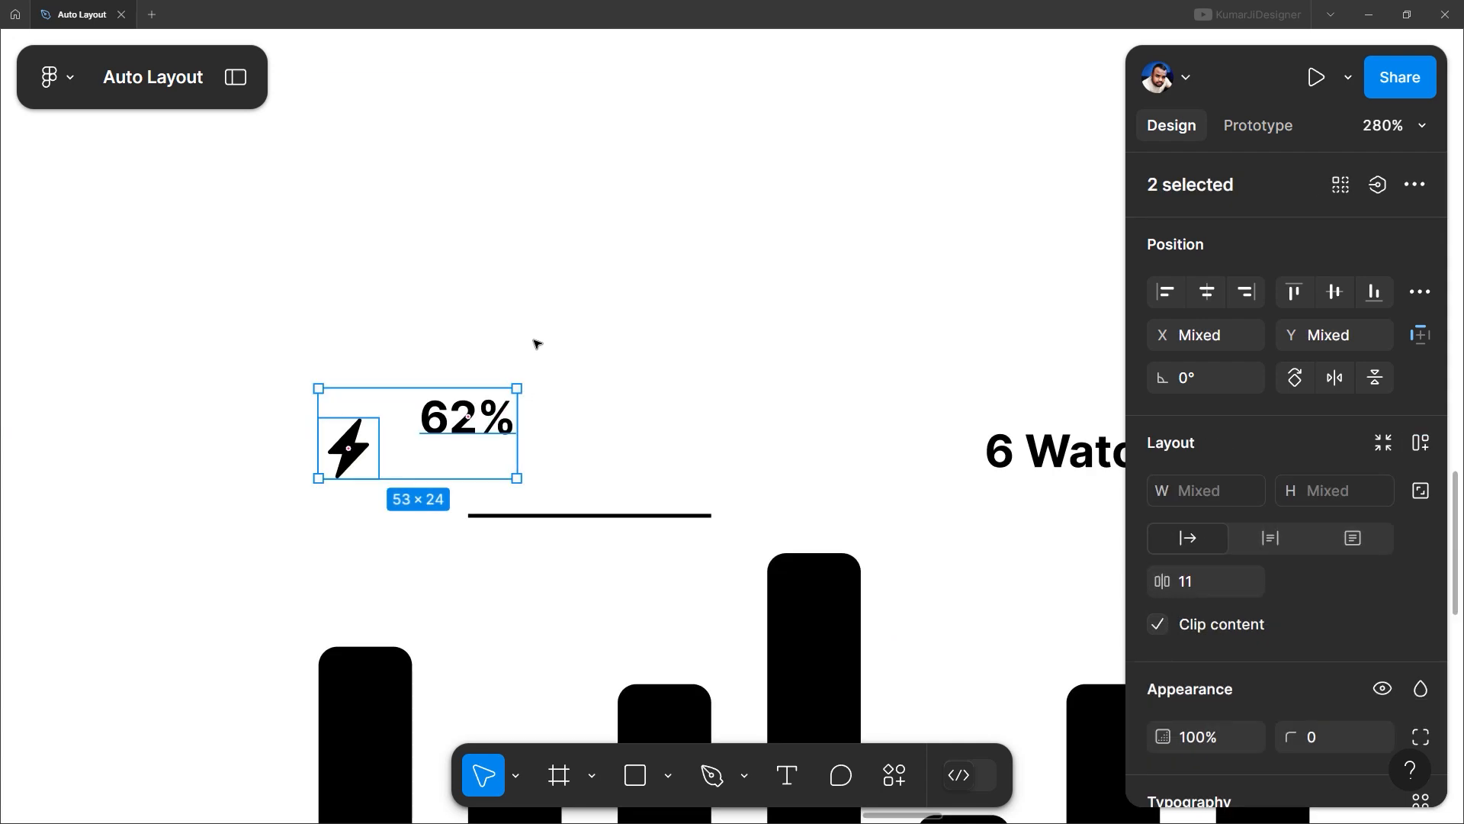
Step: Try one auto layout around the loose bolt icon, 62% label and 6 Watch Hours text, and undo it
drag(203, 359, 820, 419)
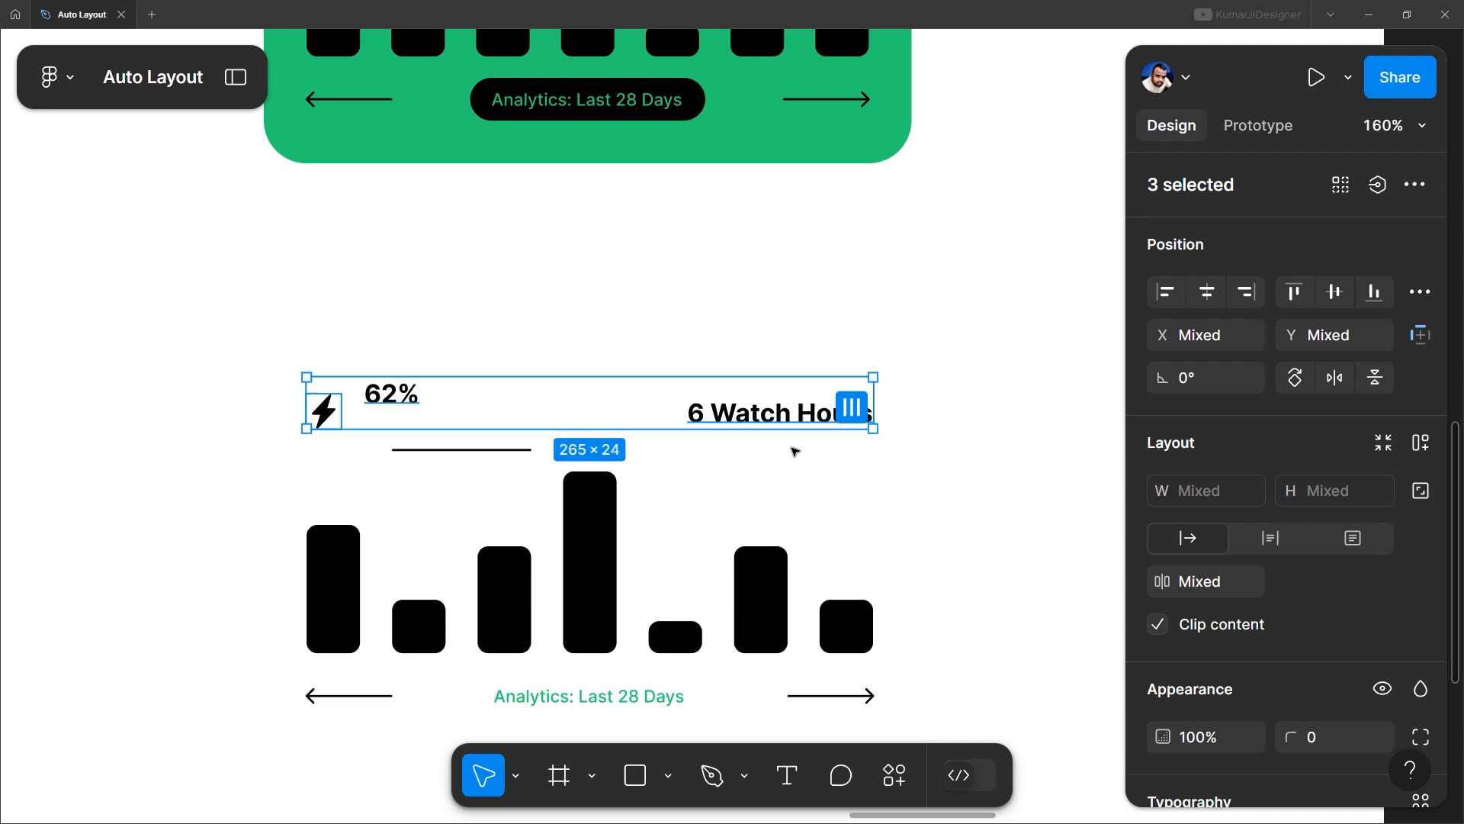
key(shift+a)
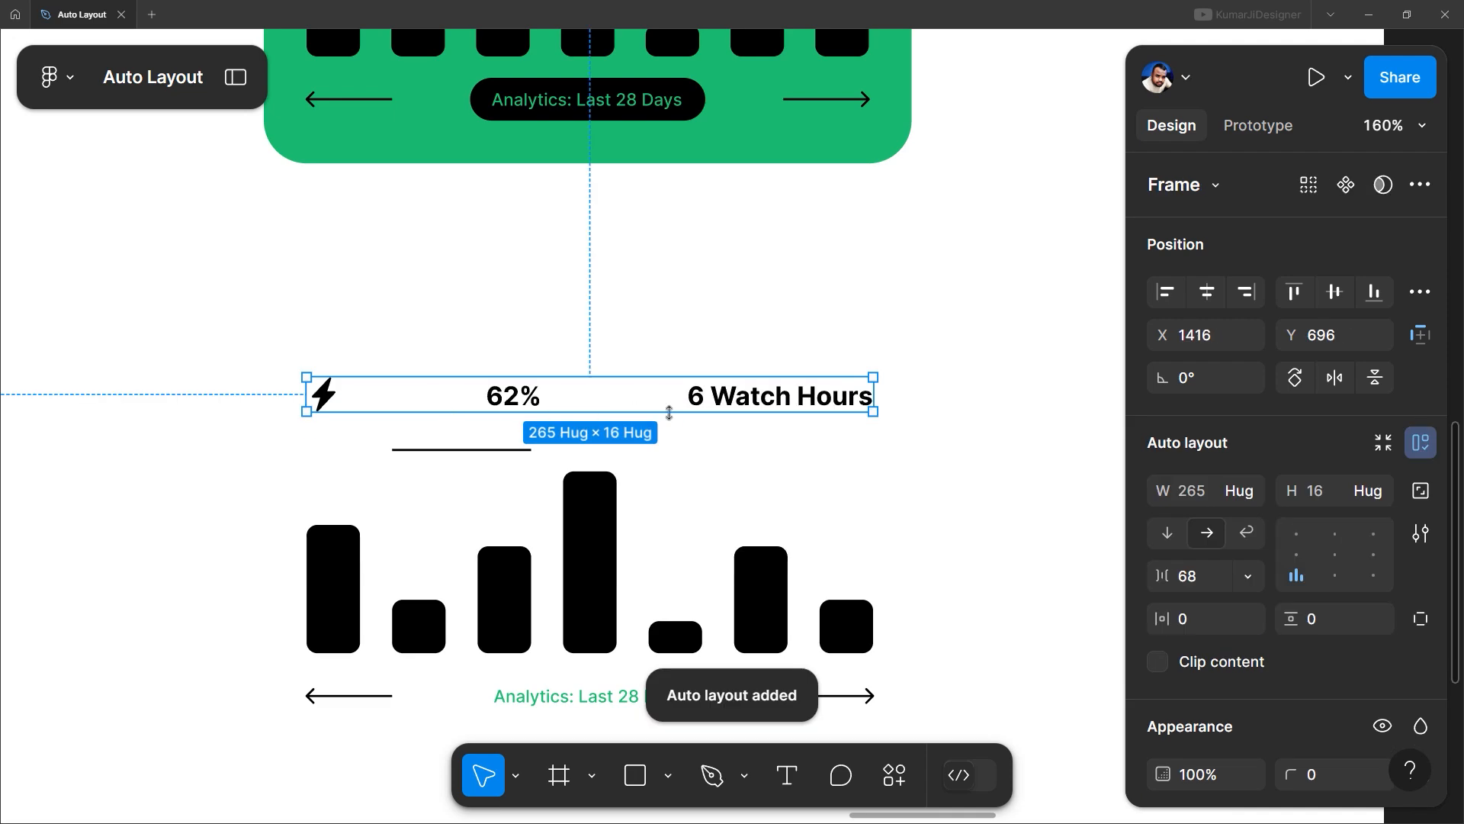
scroll(703, 563, up, 5)
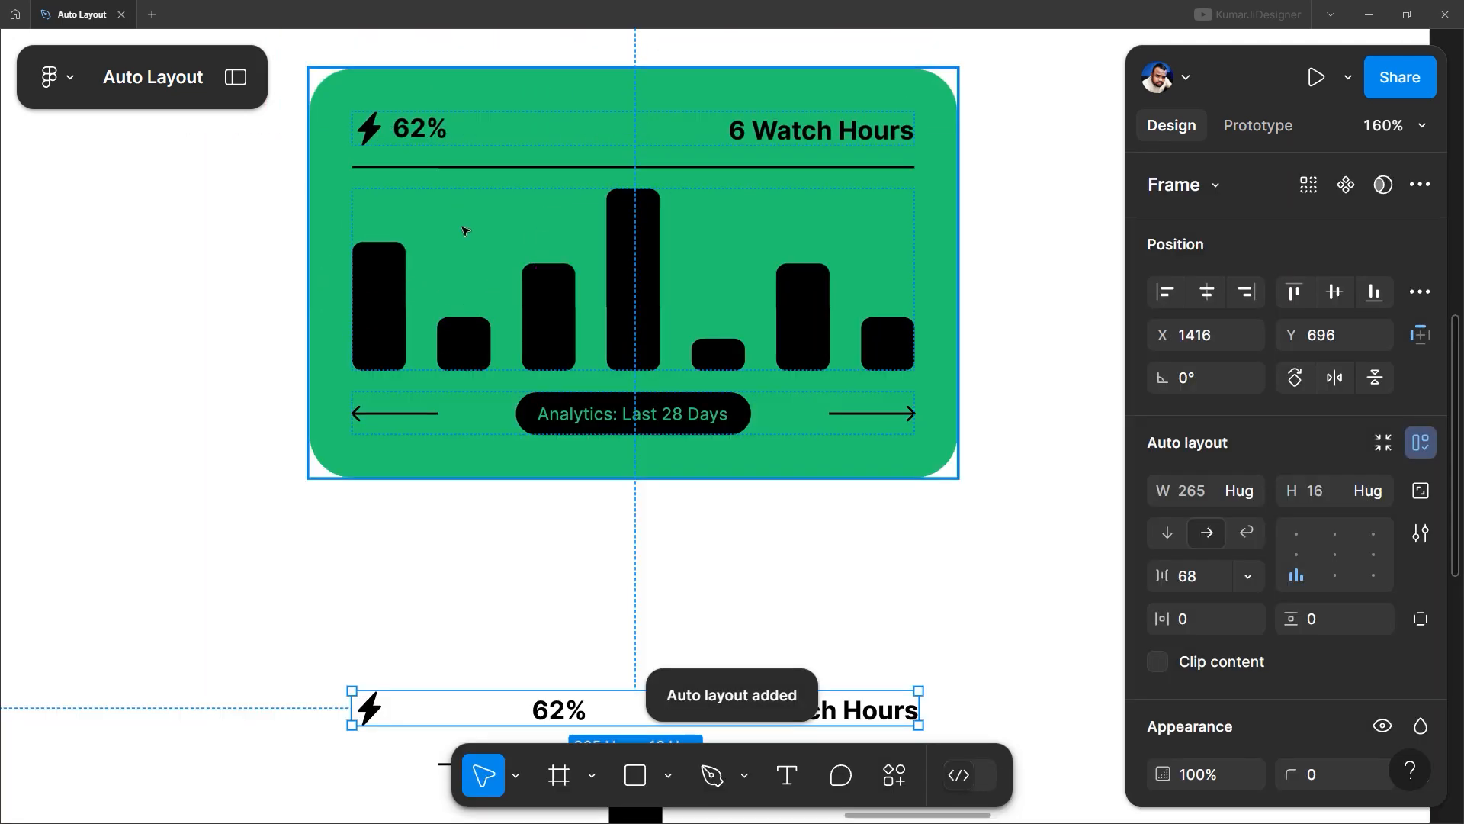
scroll(457, 397, down, 3)
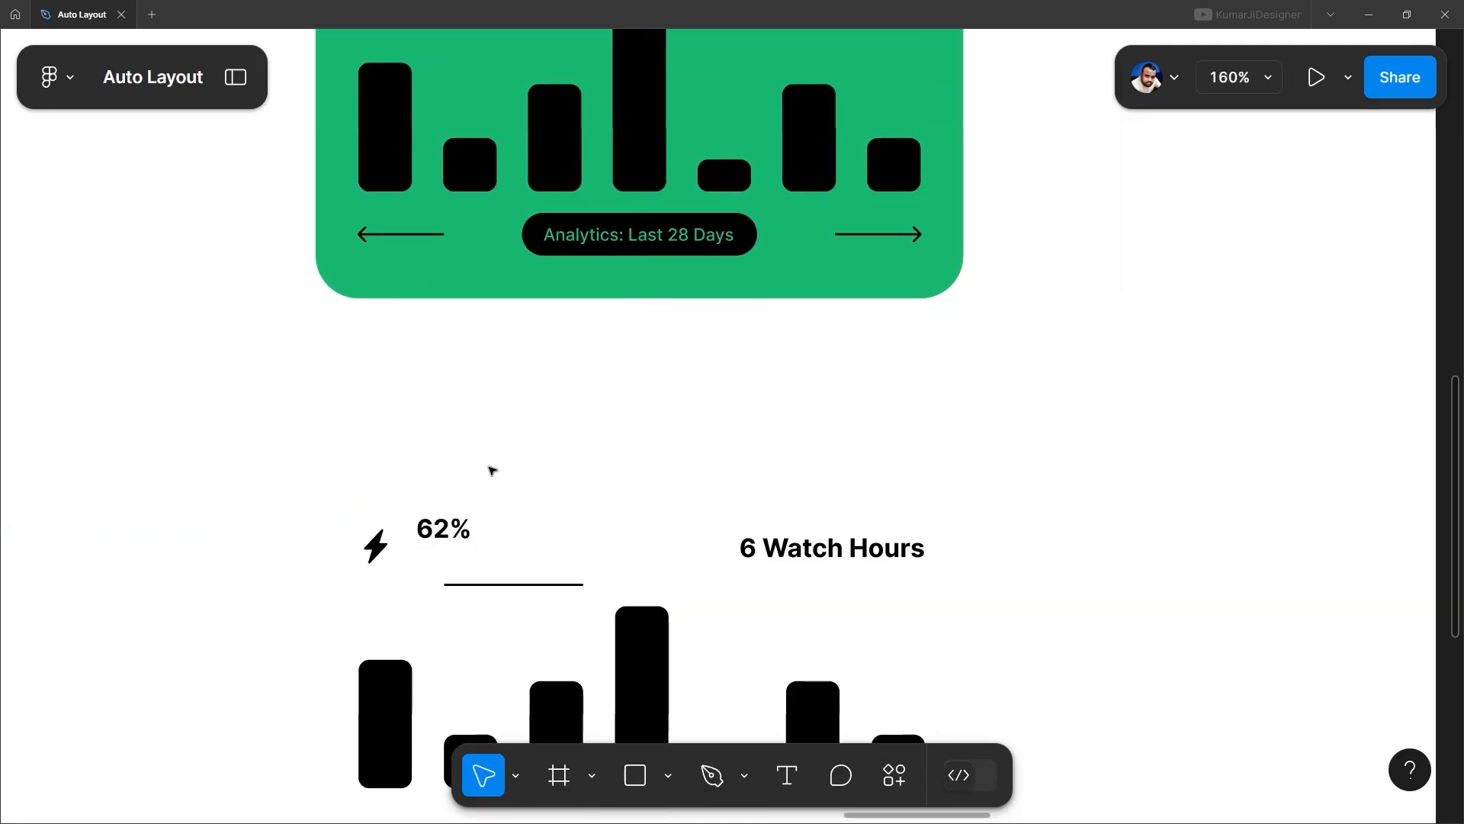
Step: Add auto layout around the bolt icon and 62% label, and wrap that group with the 6 Watch Hours text in another auto layout
drag(489, 469, 375, 552)
key(shift+a)
drag(344, 466, 1013, 521)
key(shift+a)
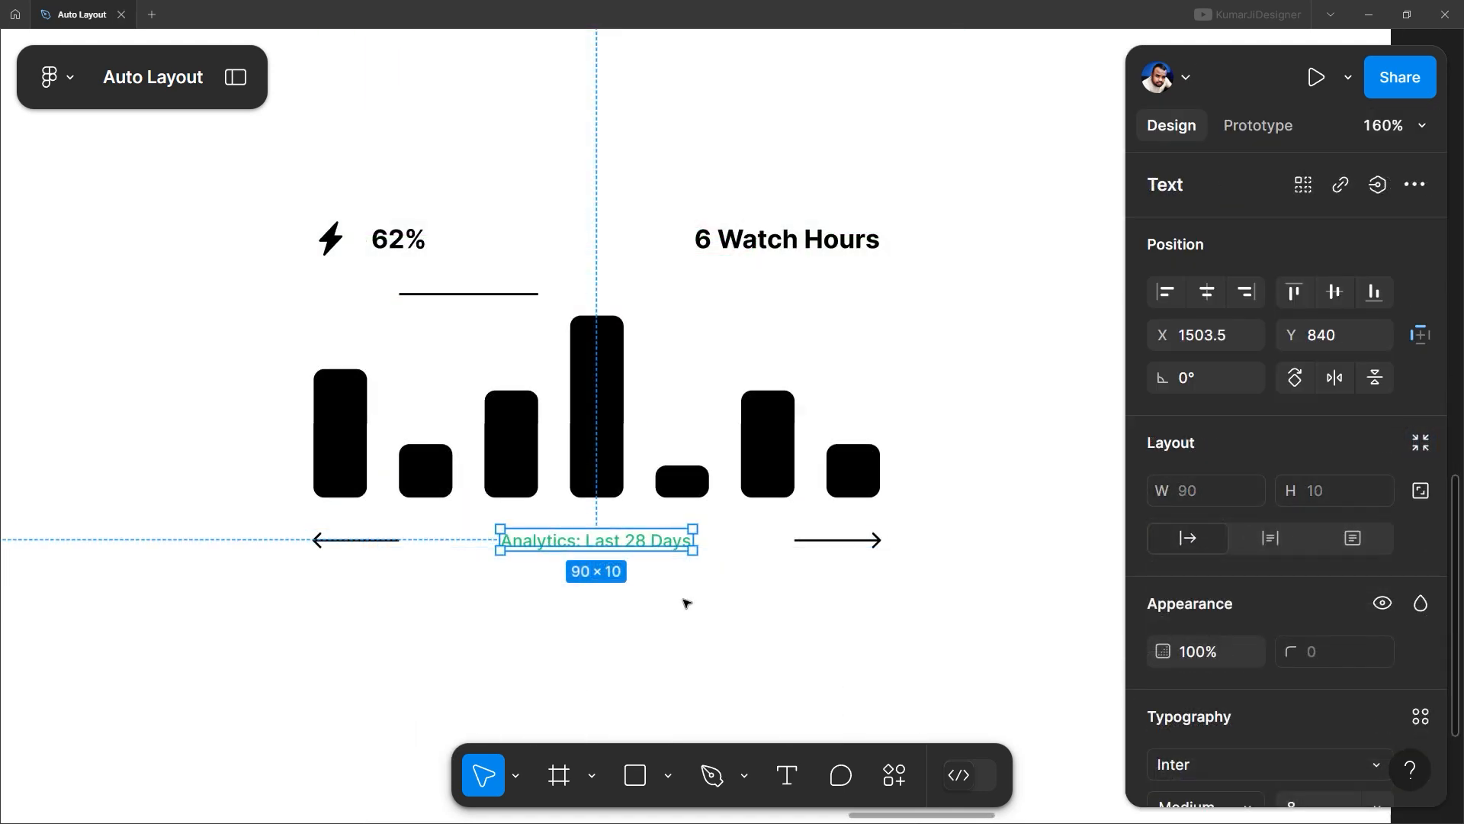
Step: Add auto layout around the "Analytics: Last 28 Days" text and give the new frame a black 000000 fill
key(shift+a)
scroll(1235, 675, down, 3)
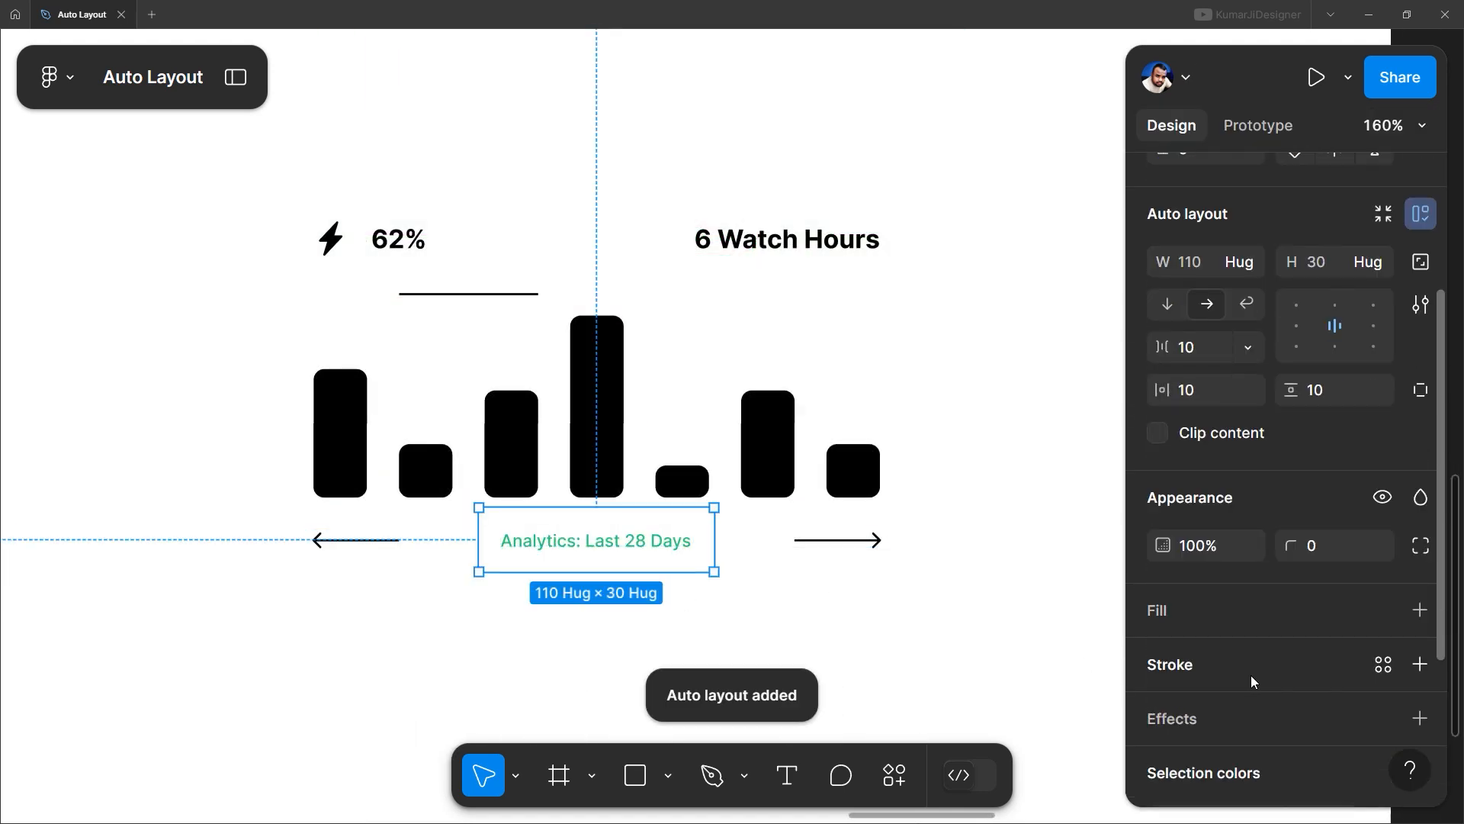
click(1420, 611)
click(1163, 660)
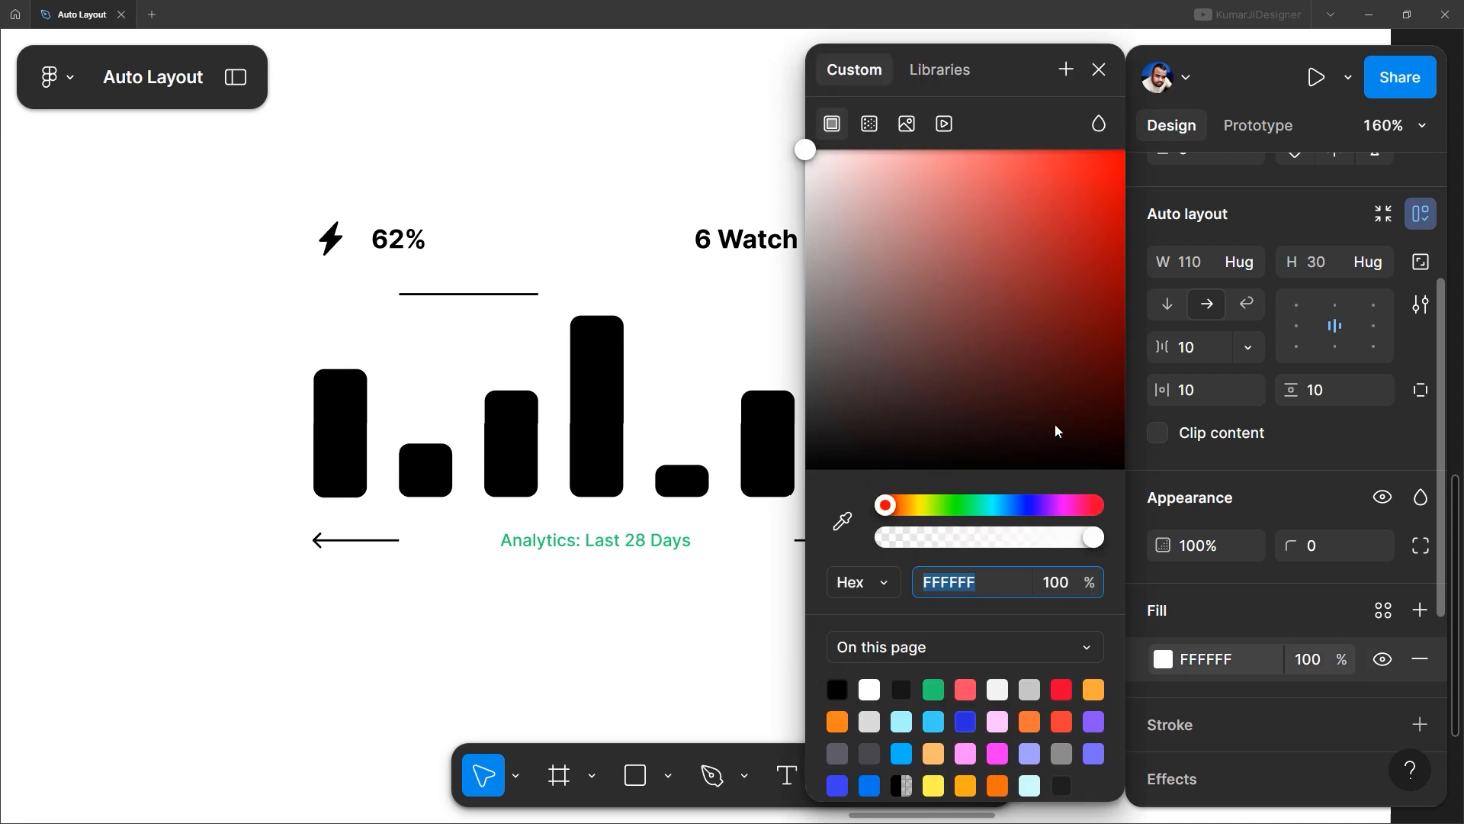
drag(1055, 424, 1190, 572)
Step: Round the analytics label's corners to 66 and set its vertical padding to 5
scroll(1190, 572, down, 2)
drag(1290, 393, 615, 353)
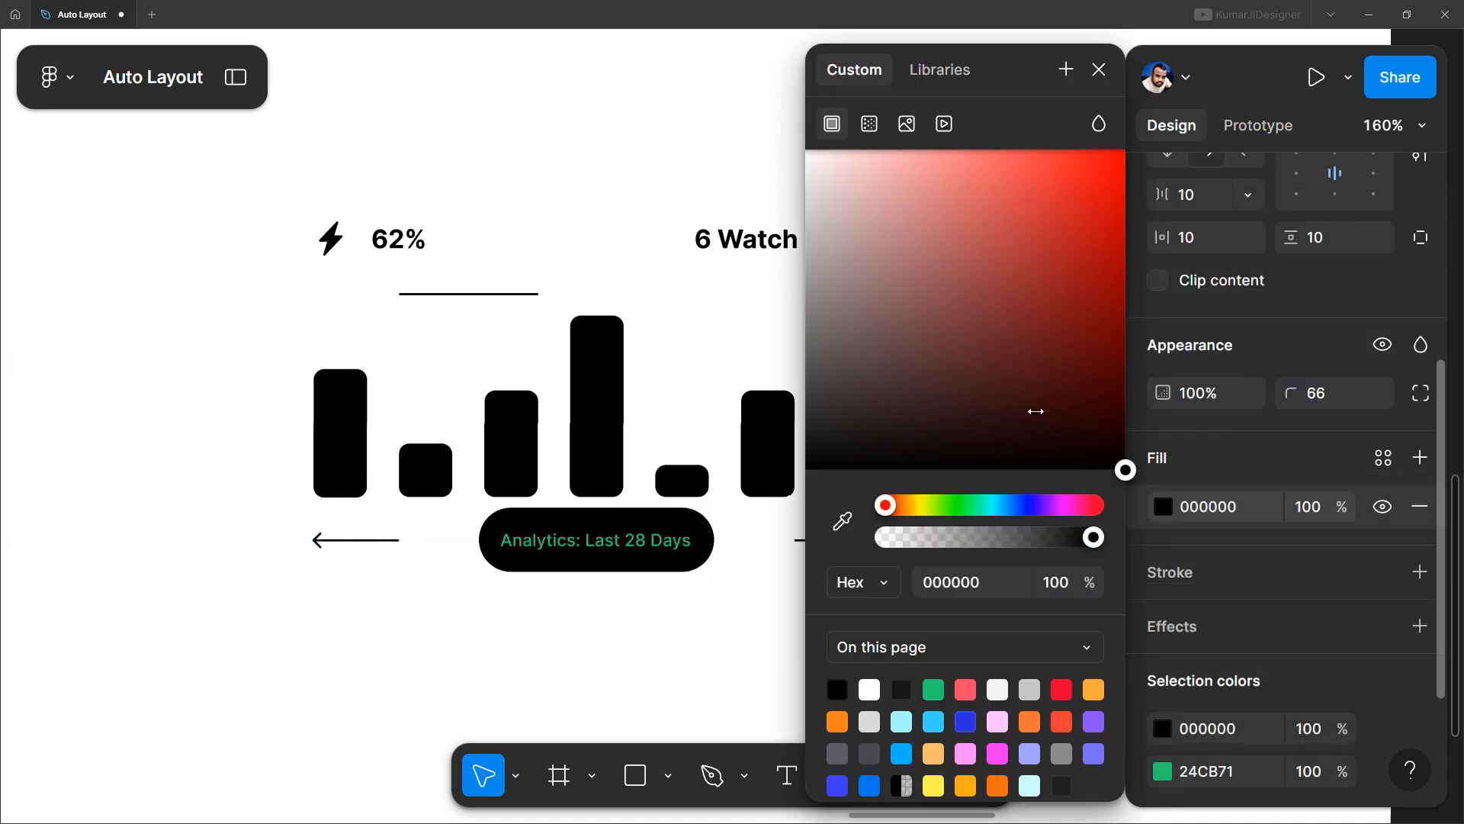
scroll(1303, 665, down, 1)
scroll(1310, 598, up, 3)
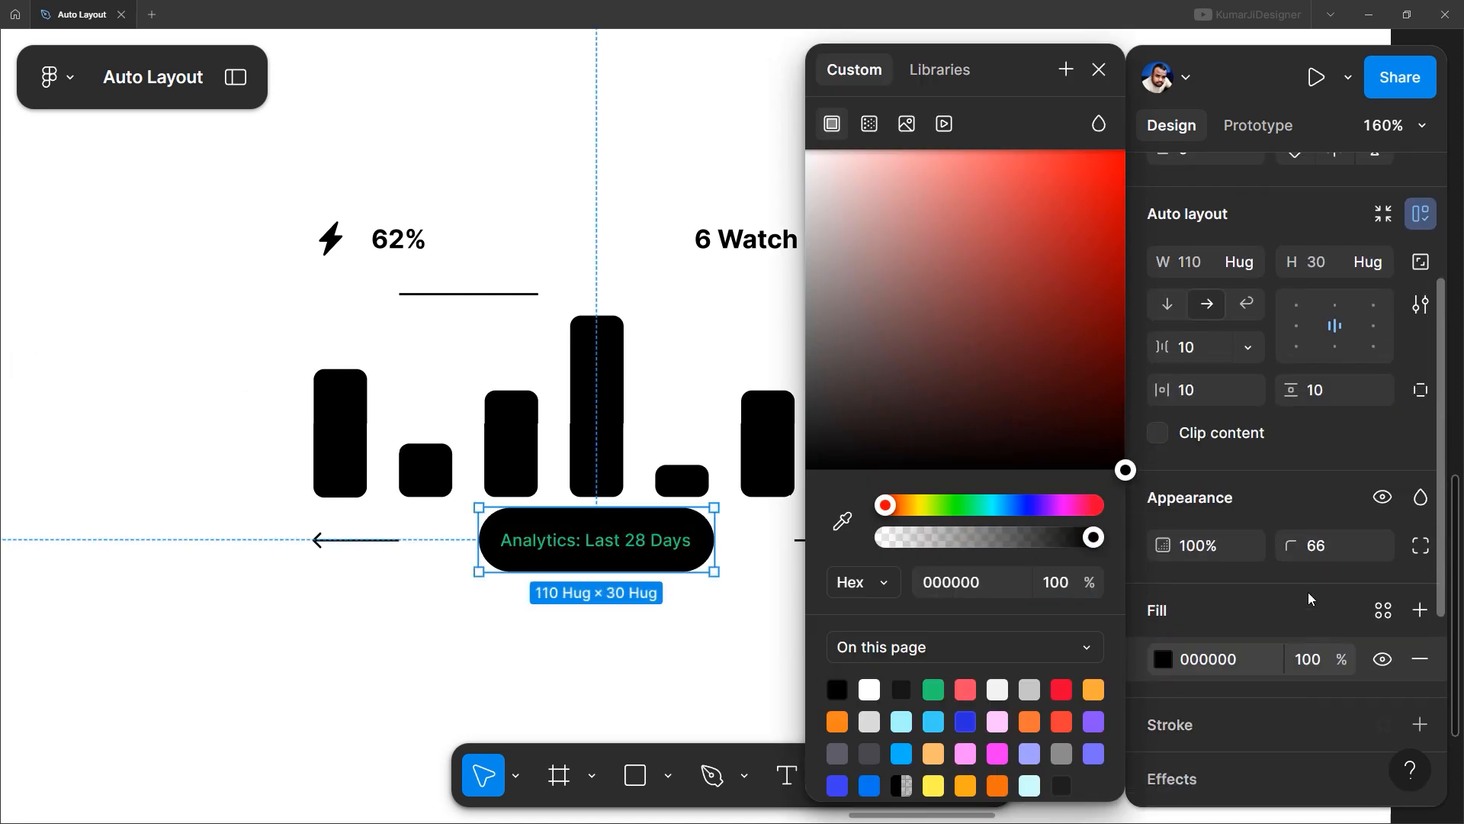
click(1338, 391)
text(5)
key(Return)
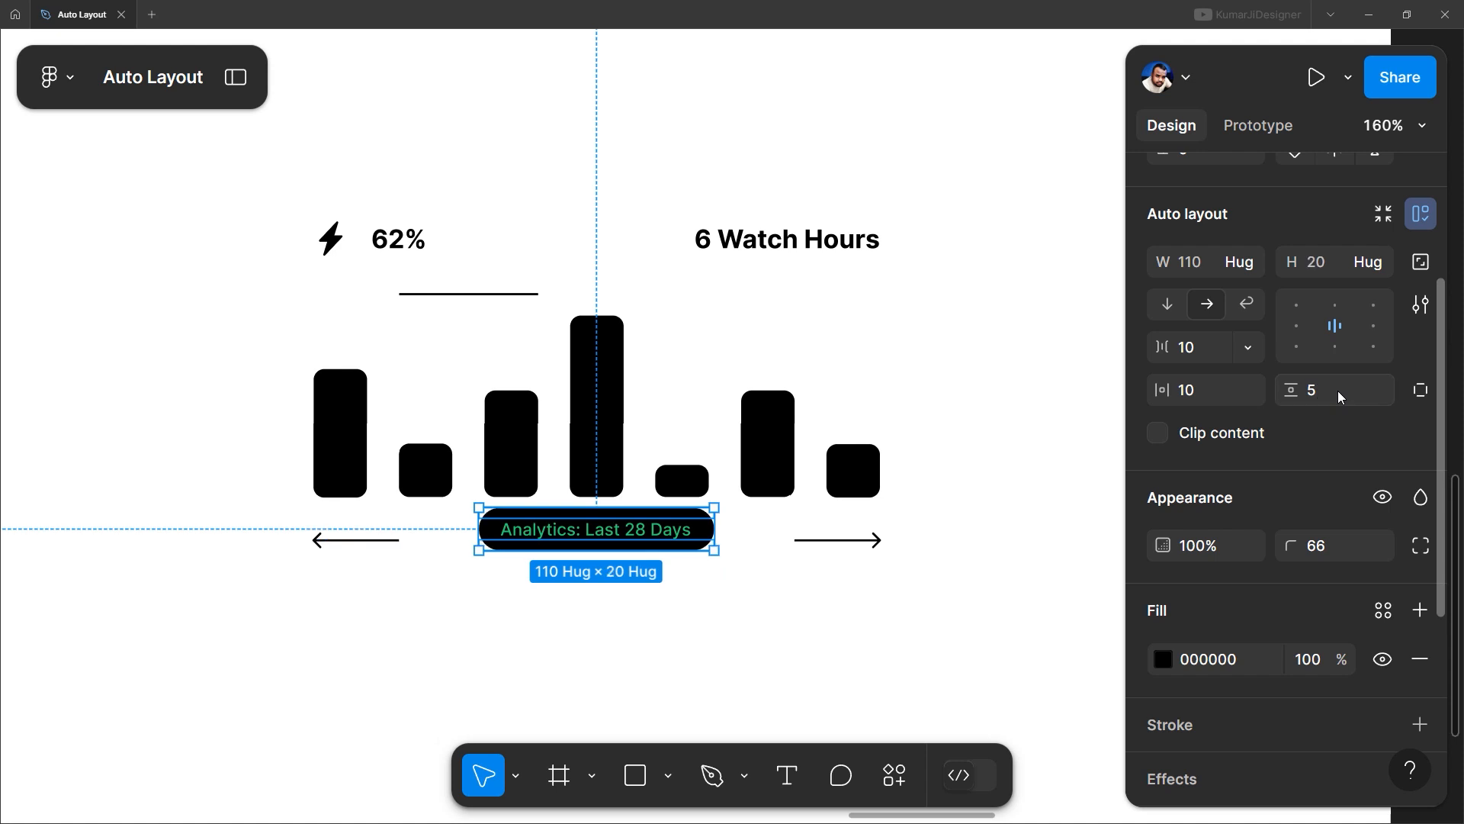
Step: Group the analytics pill and both arrows in a horizontal auto layout, centre their alignment, and move the row slightly down
click(196, 680)
drag(150, 655, 988, 529)
key(shift+a)
key(shift+2)
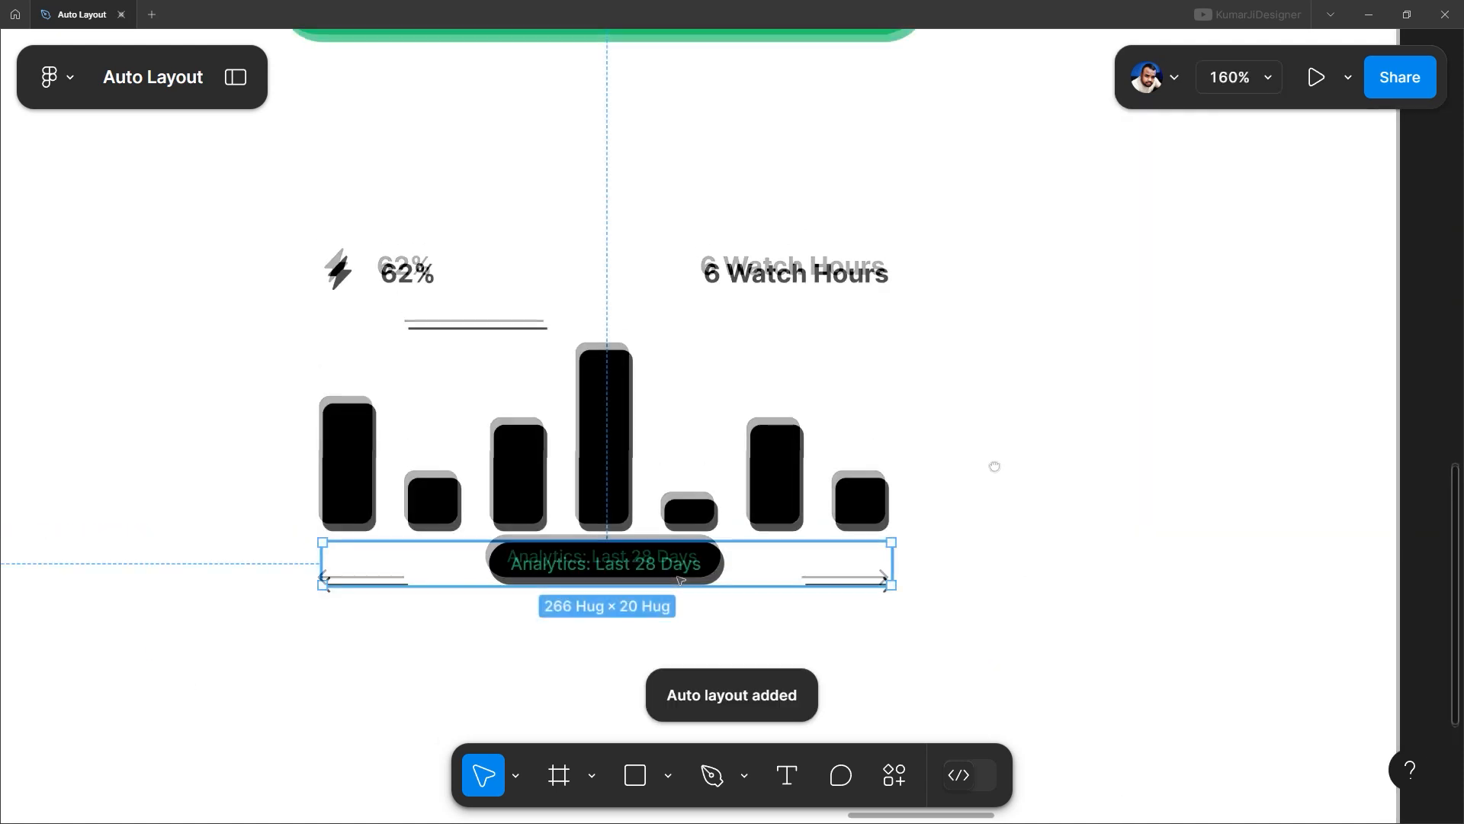
scroll(760, 620, down, 3)
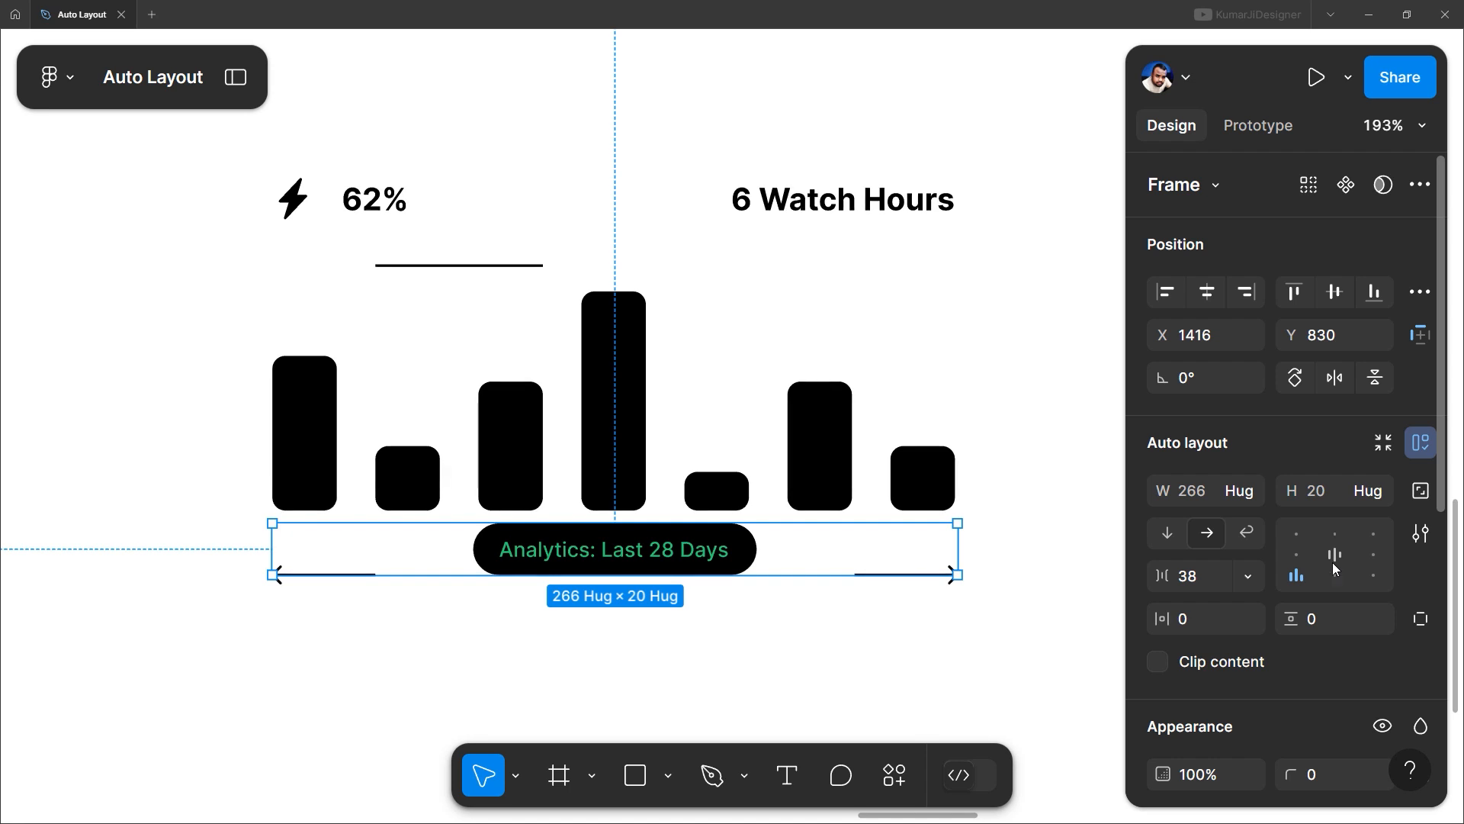
click(1335, 554)
drag(583, 556, 583, 589)
Step: Add auto layout around the seven bars, try narrowing it to 240 and undo that, and set the gap to Auto
drag(941, 423, 203, 586)
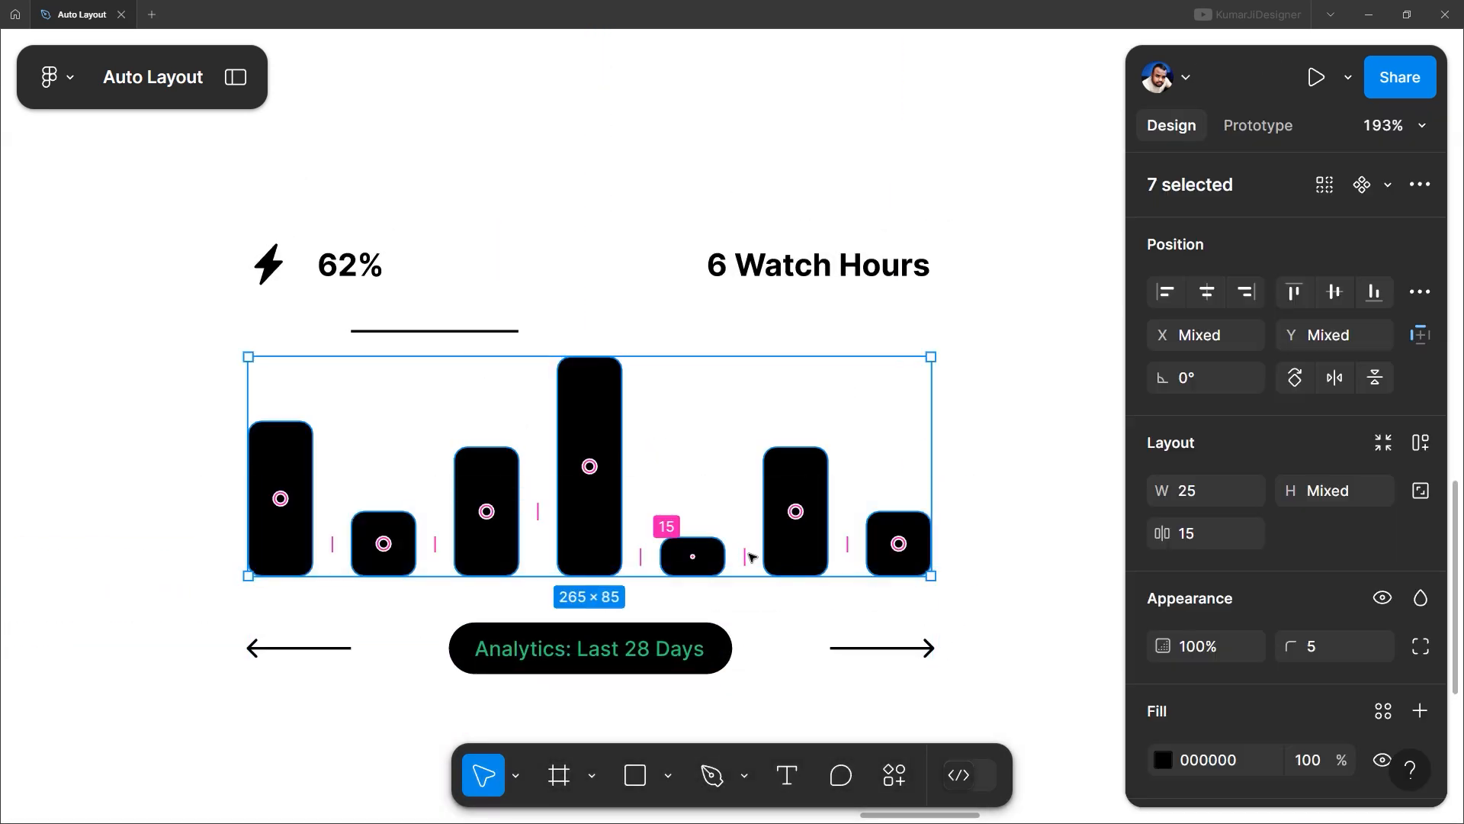
key(shift+a)
drag(932, 480, 860, 535)
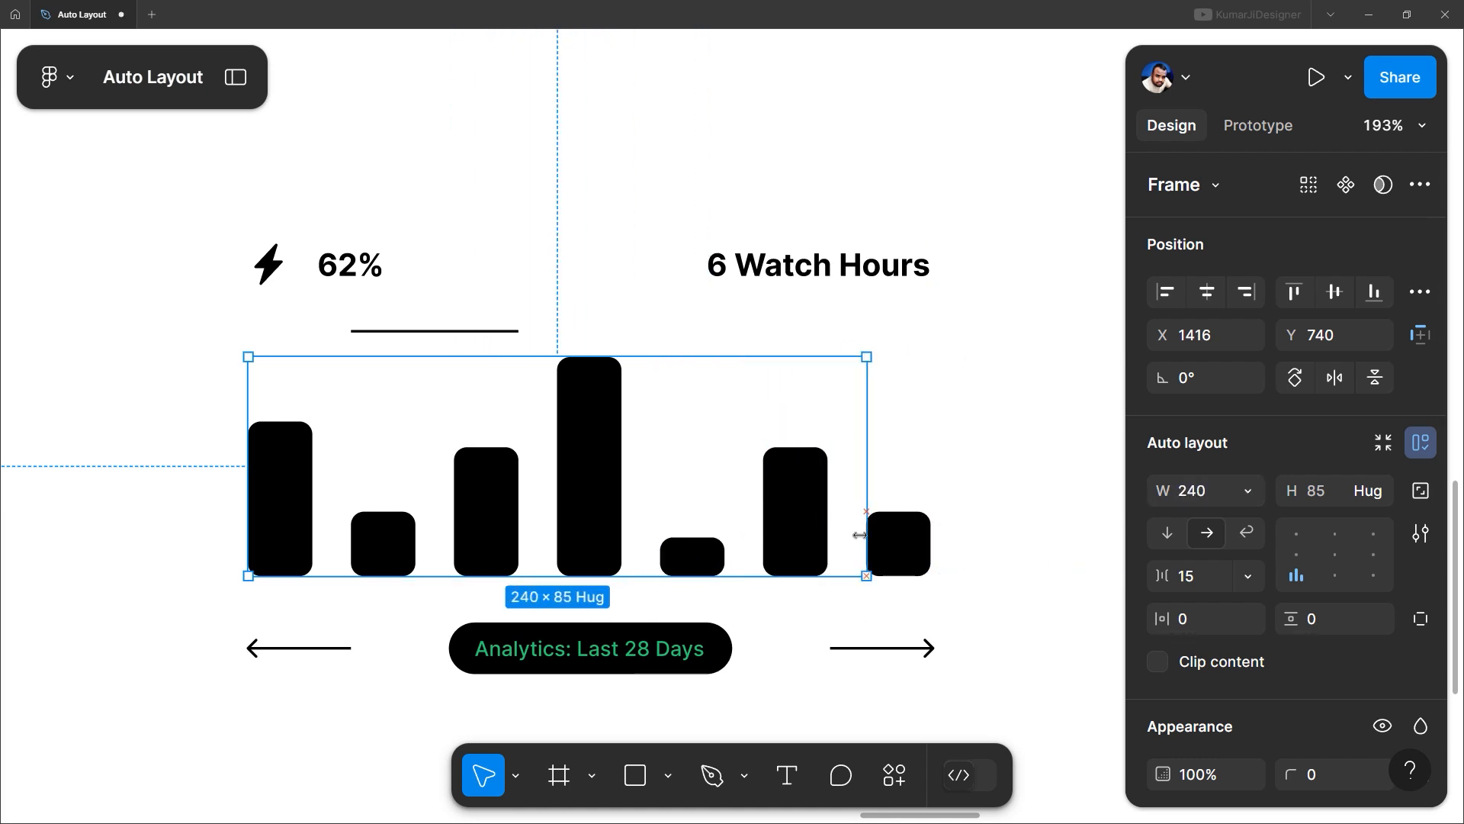
key(ctrl+z)
click(1248, 578)
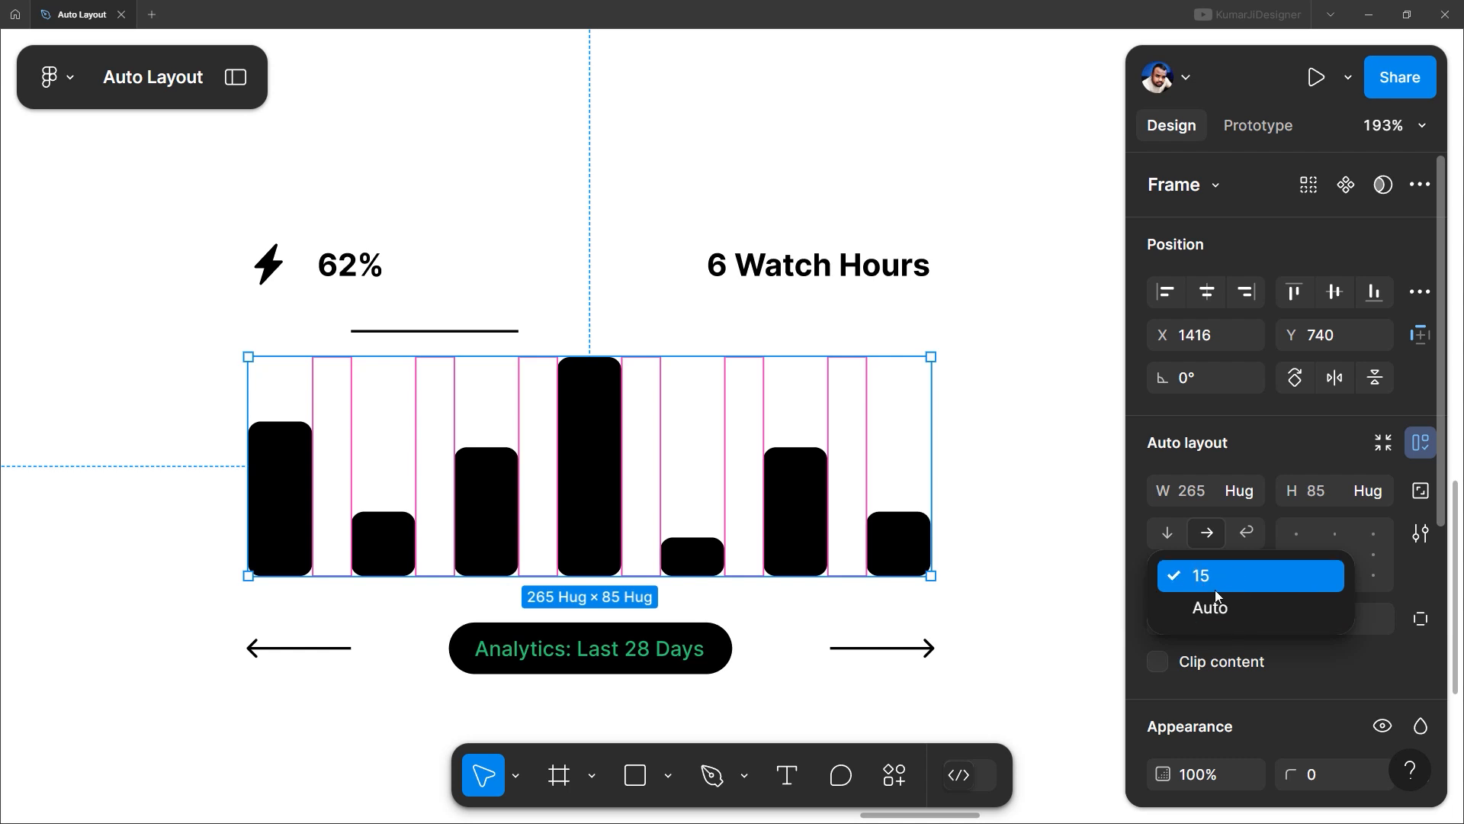
click(1225, 615)
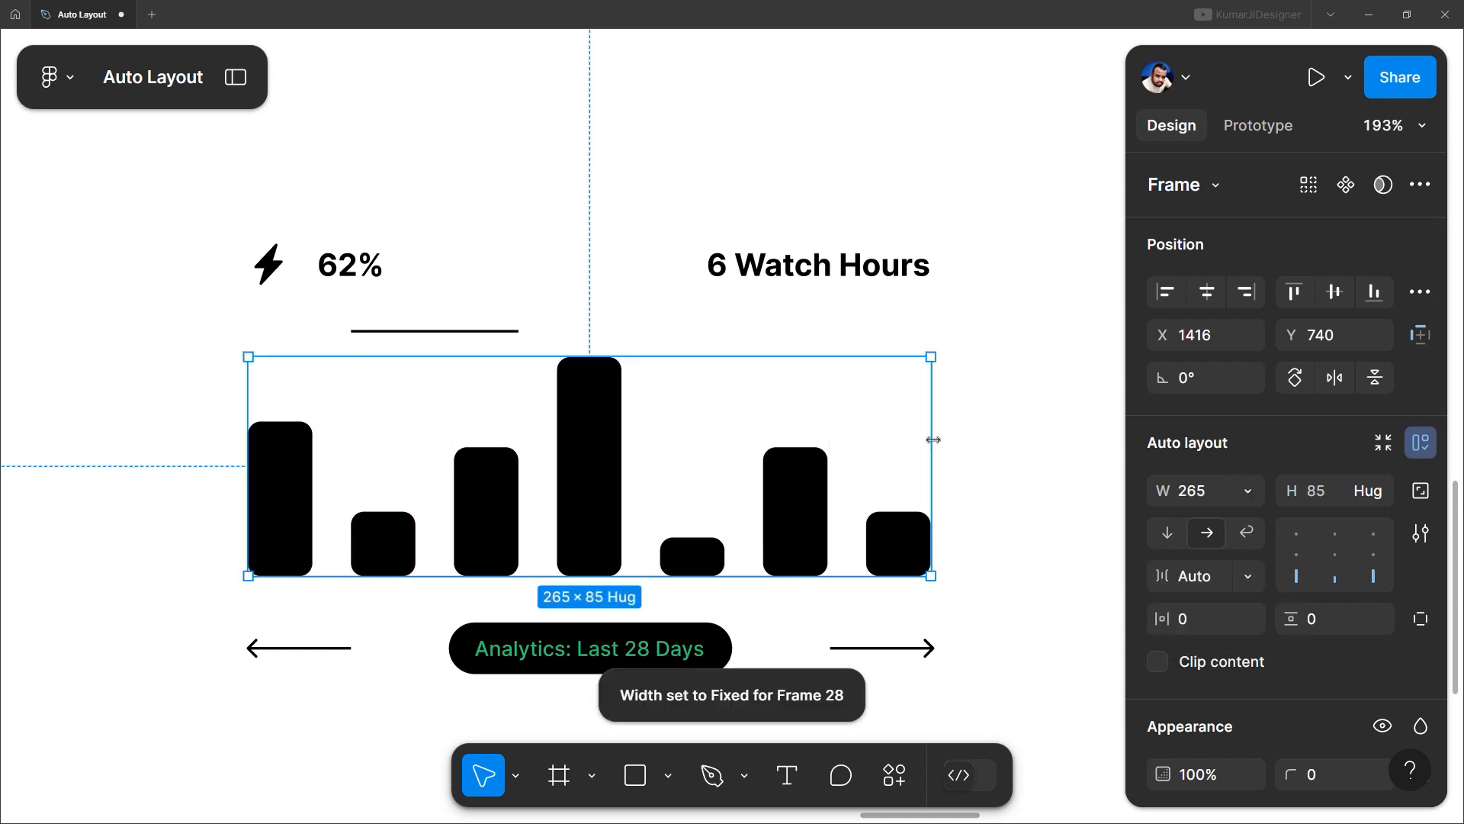
Step: Vary the bar group's width between about 185 and 249, and move it to X 1433, Y 747
drag(933, 440, 758, 475)
drag(759, 474, 759, 465)
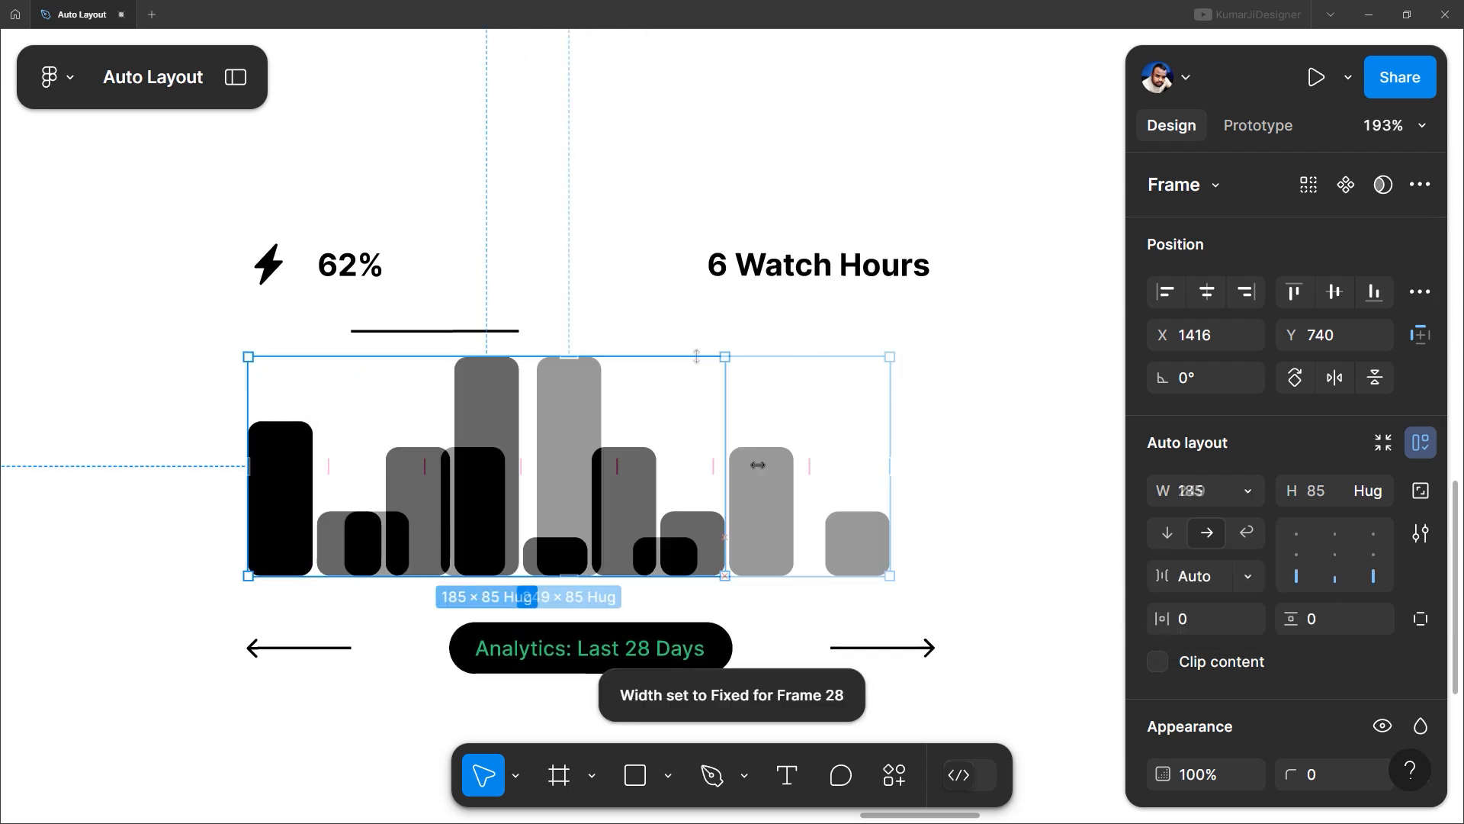
drag(698, 355, 767, 380)
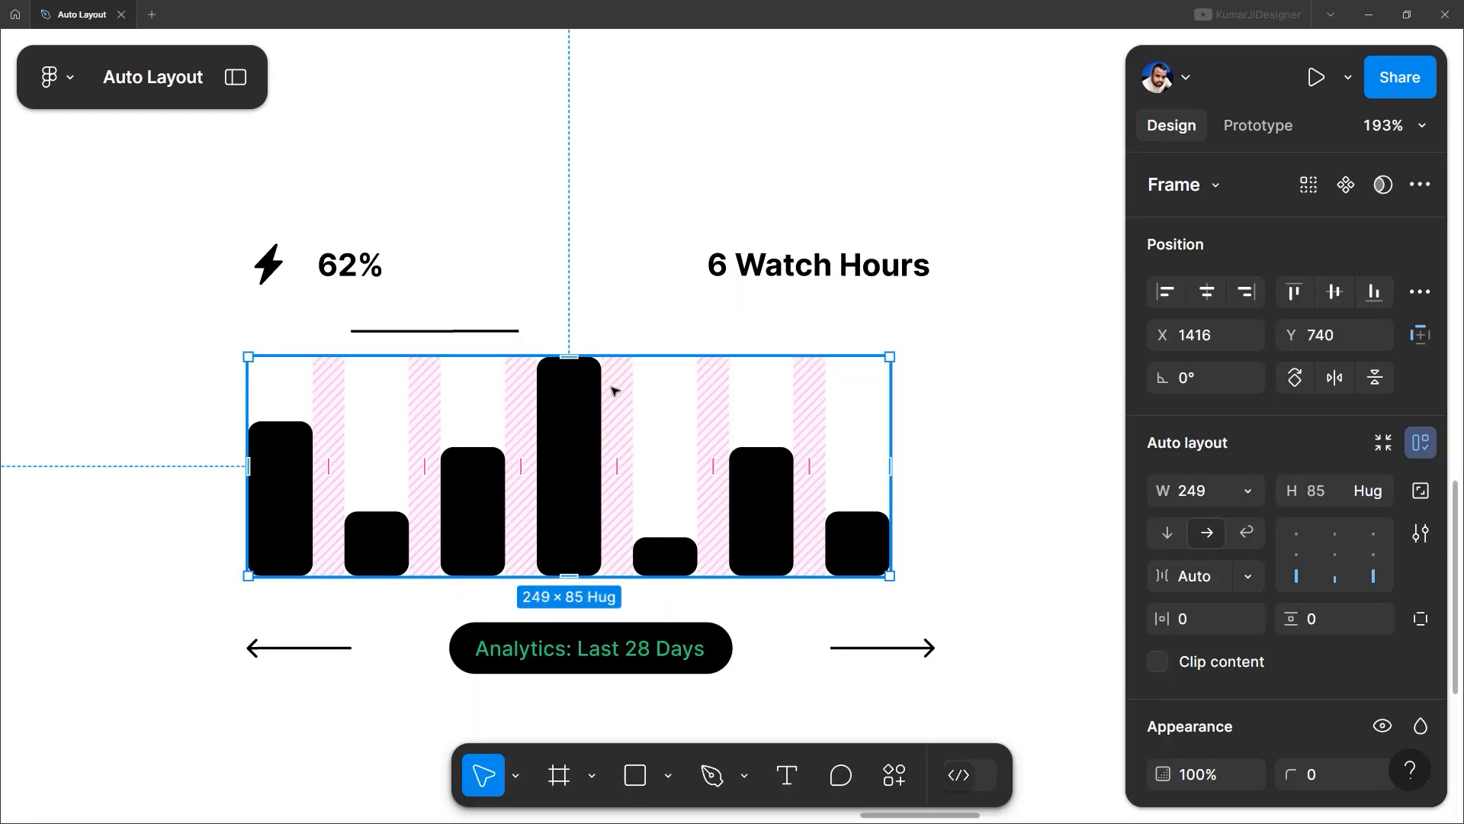
drag(562, 472, 613, 492)
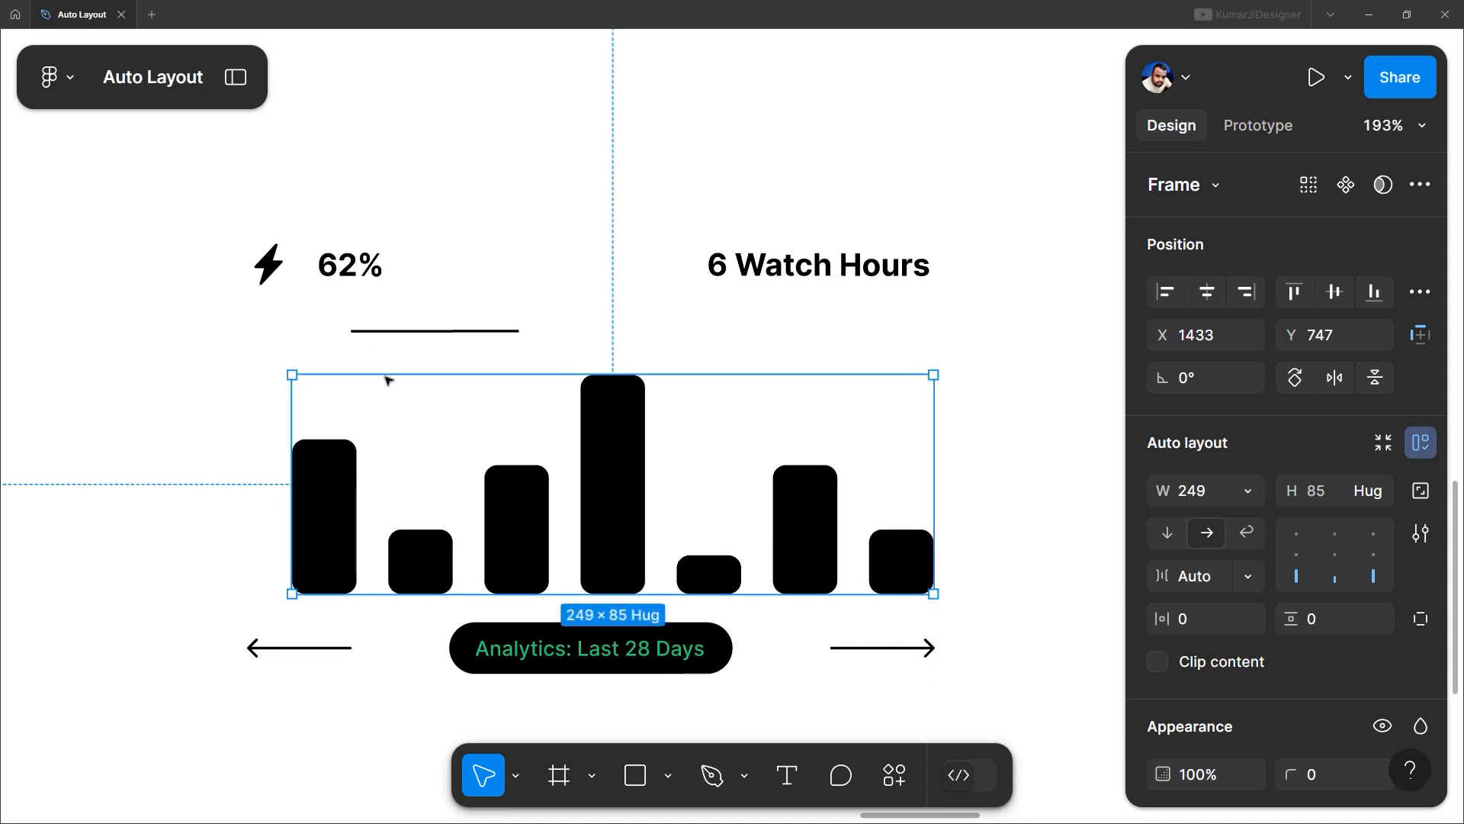
Step: Wrap the header, divider, bars and arrow row in a vertical auto layout, check the divider's width options, and widen the frame to about 271
drag(279, 198, 974, 621)
key(shift+a)
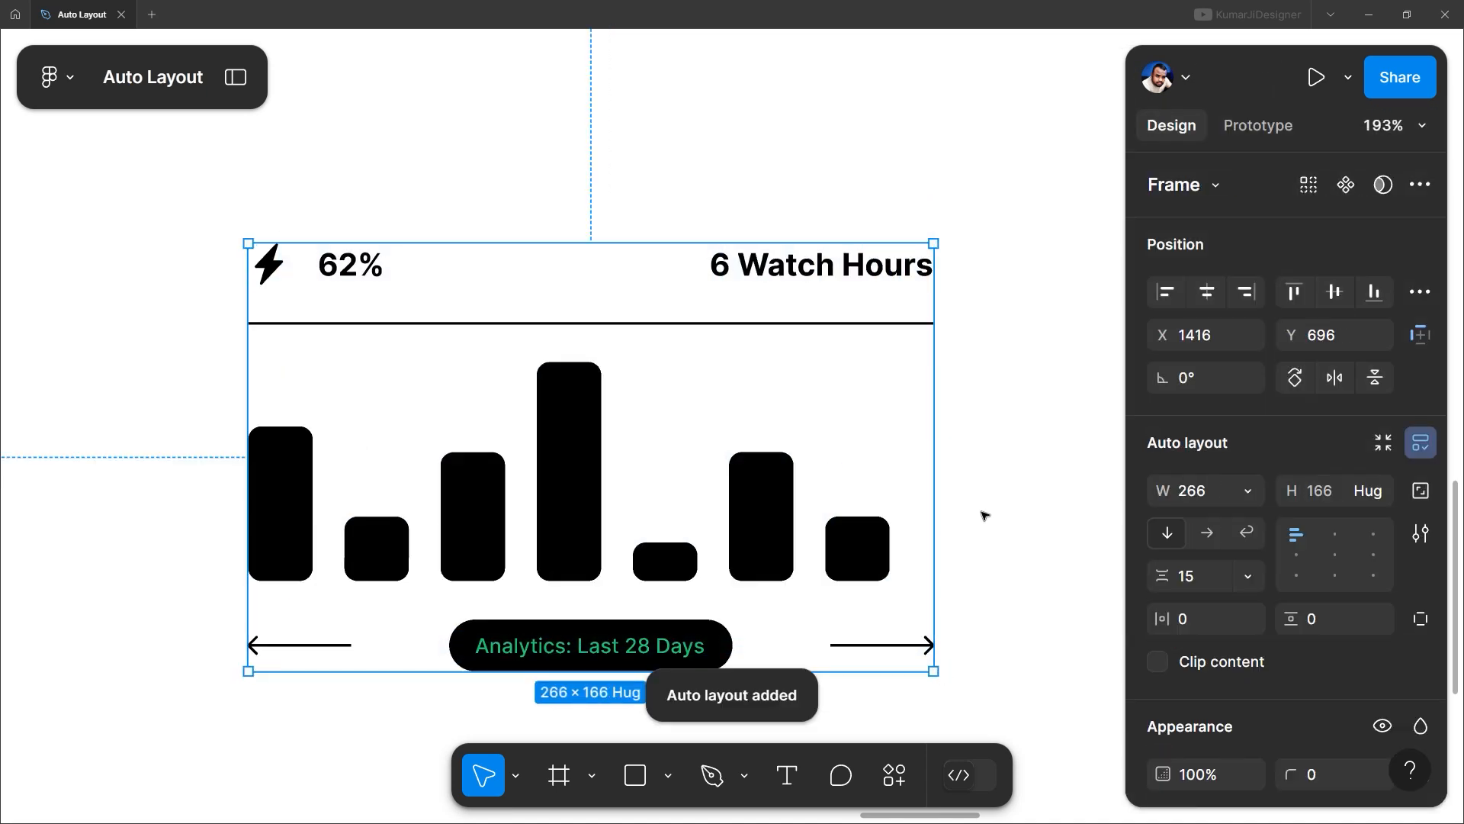
click(585, 324)
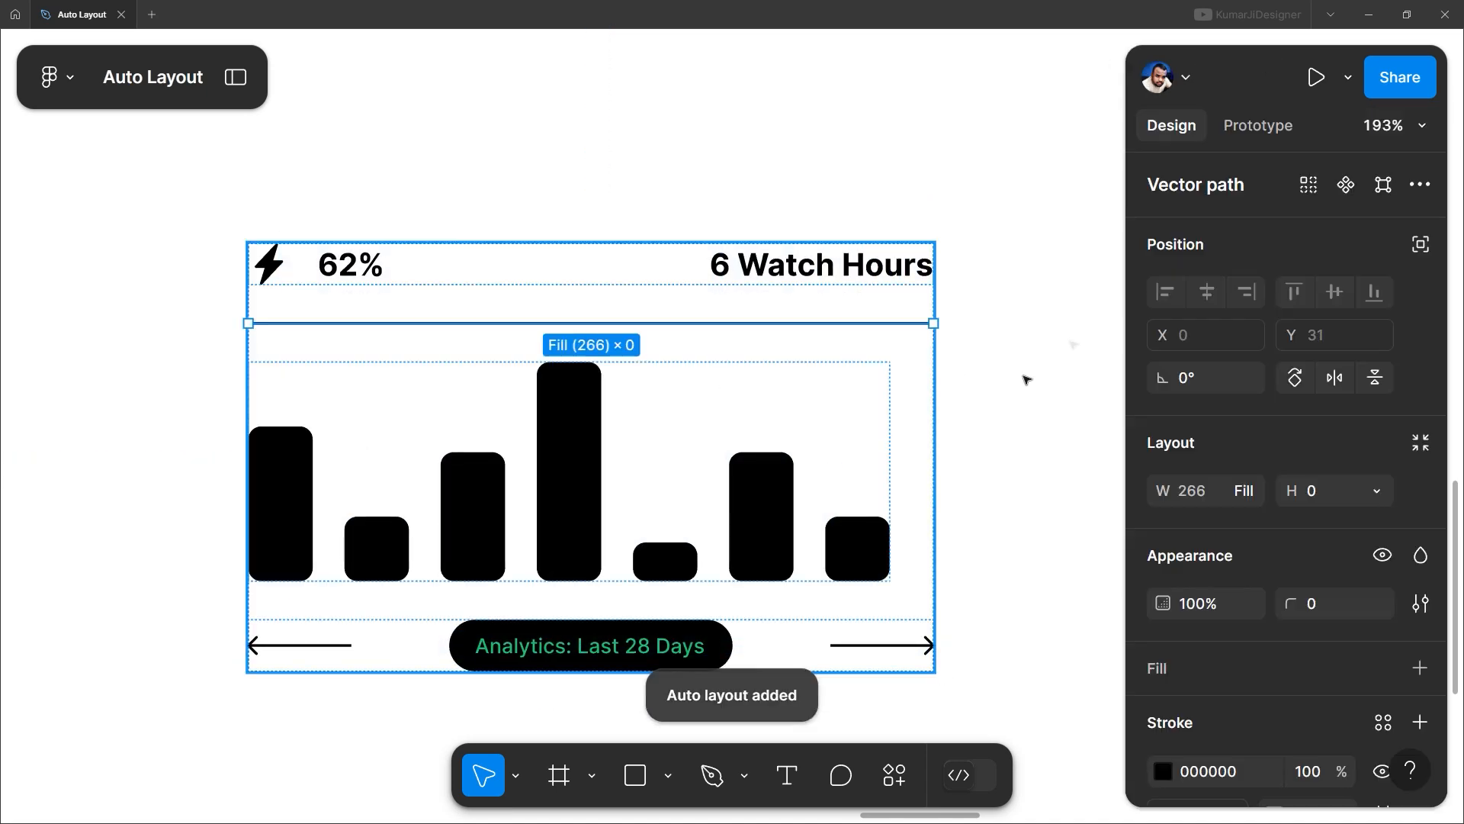
click(1251, 500)
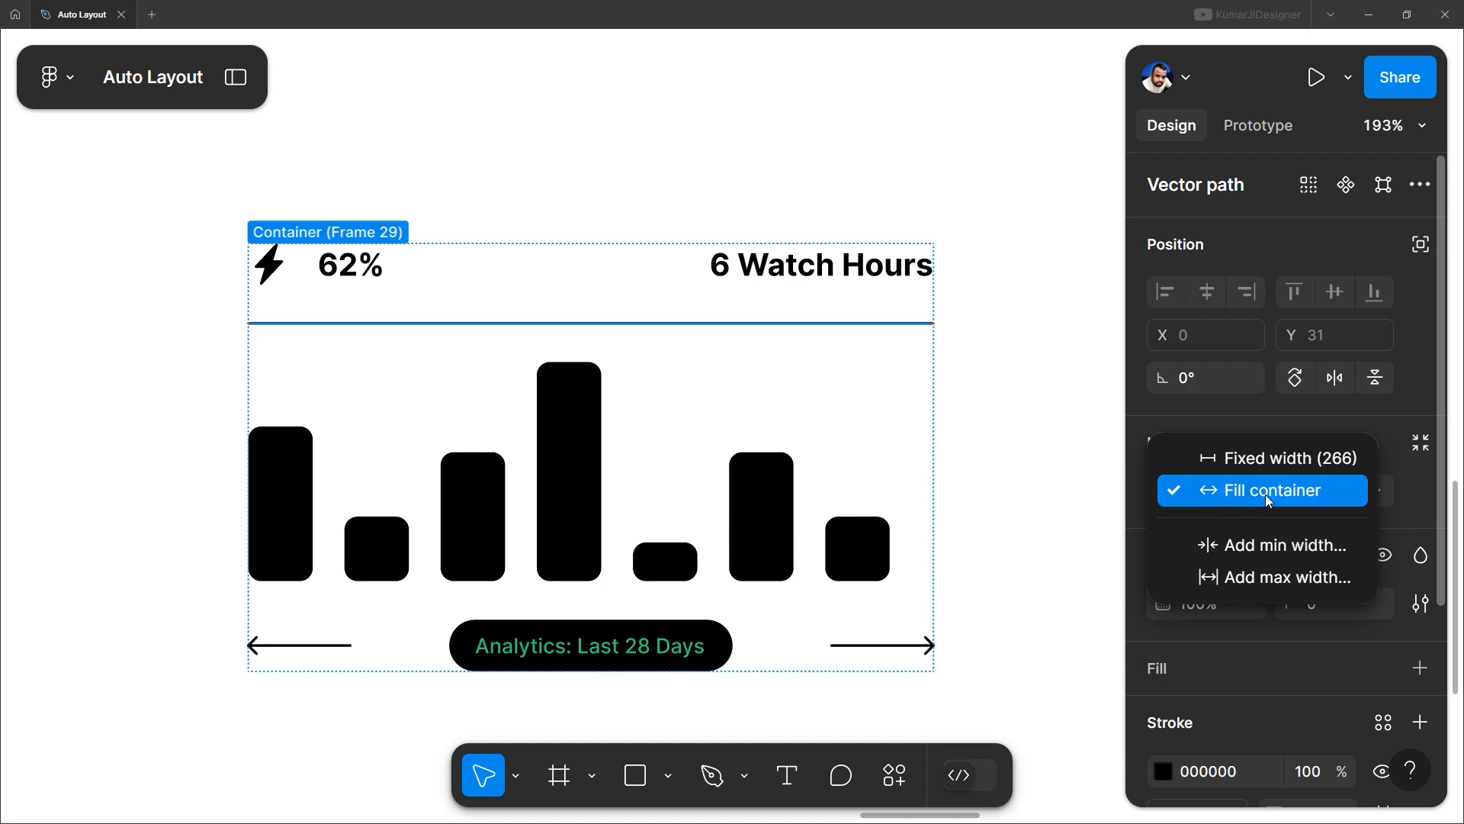
mouse_move(927, 414)
mouse_down()
mouse_move(886, 410)
mouse_move(954, 400)
mouse_move(863, 399)
mouse_move(906, 400)
mouse_up()
Step: Set the arrow row's gap to Auto and narrow the outer frame to about 249
double_click(648, 646)
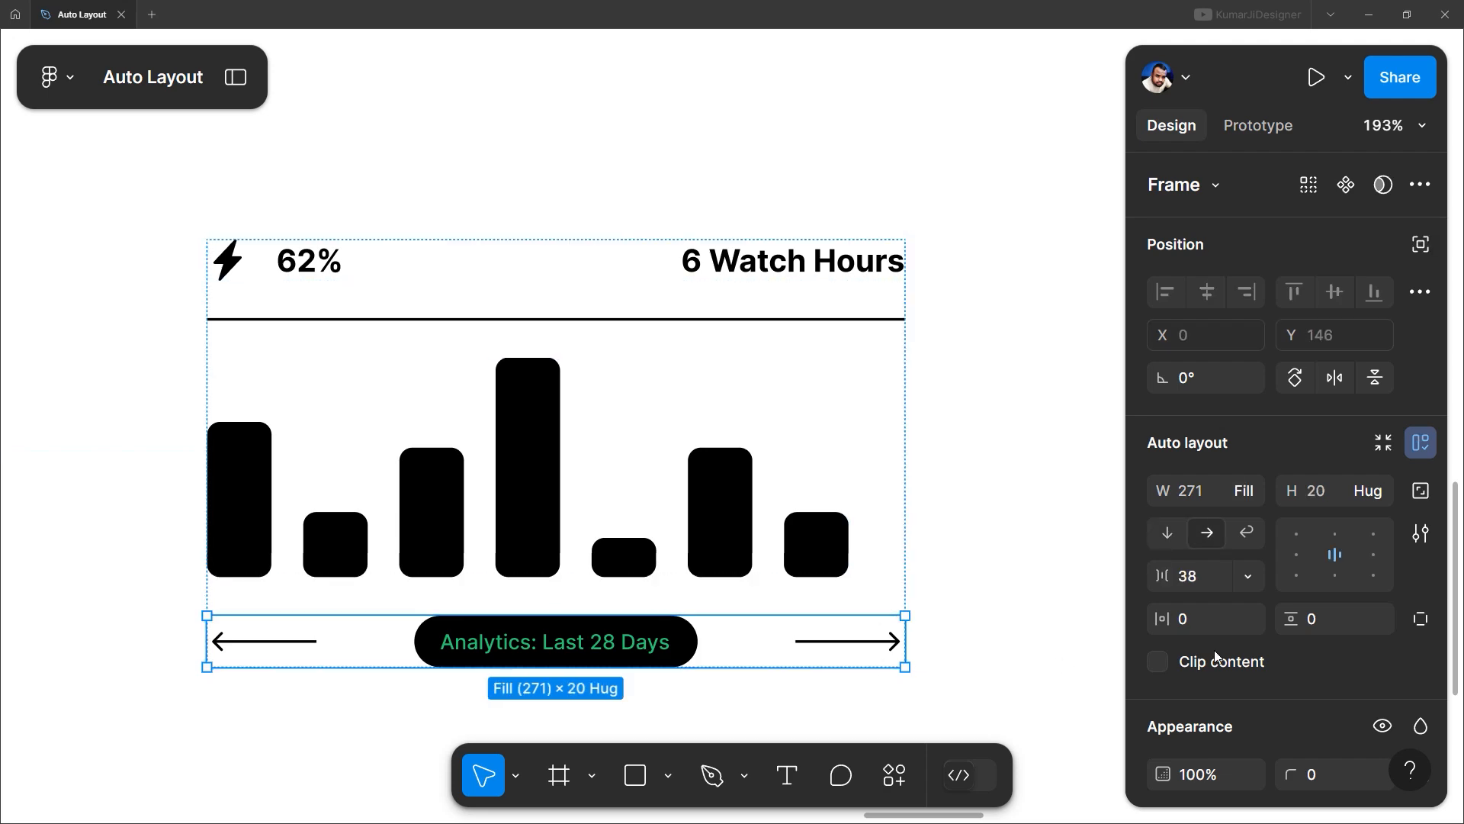
click(1251, 576)
click(1218, 608)
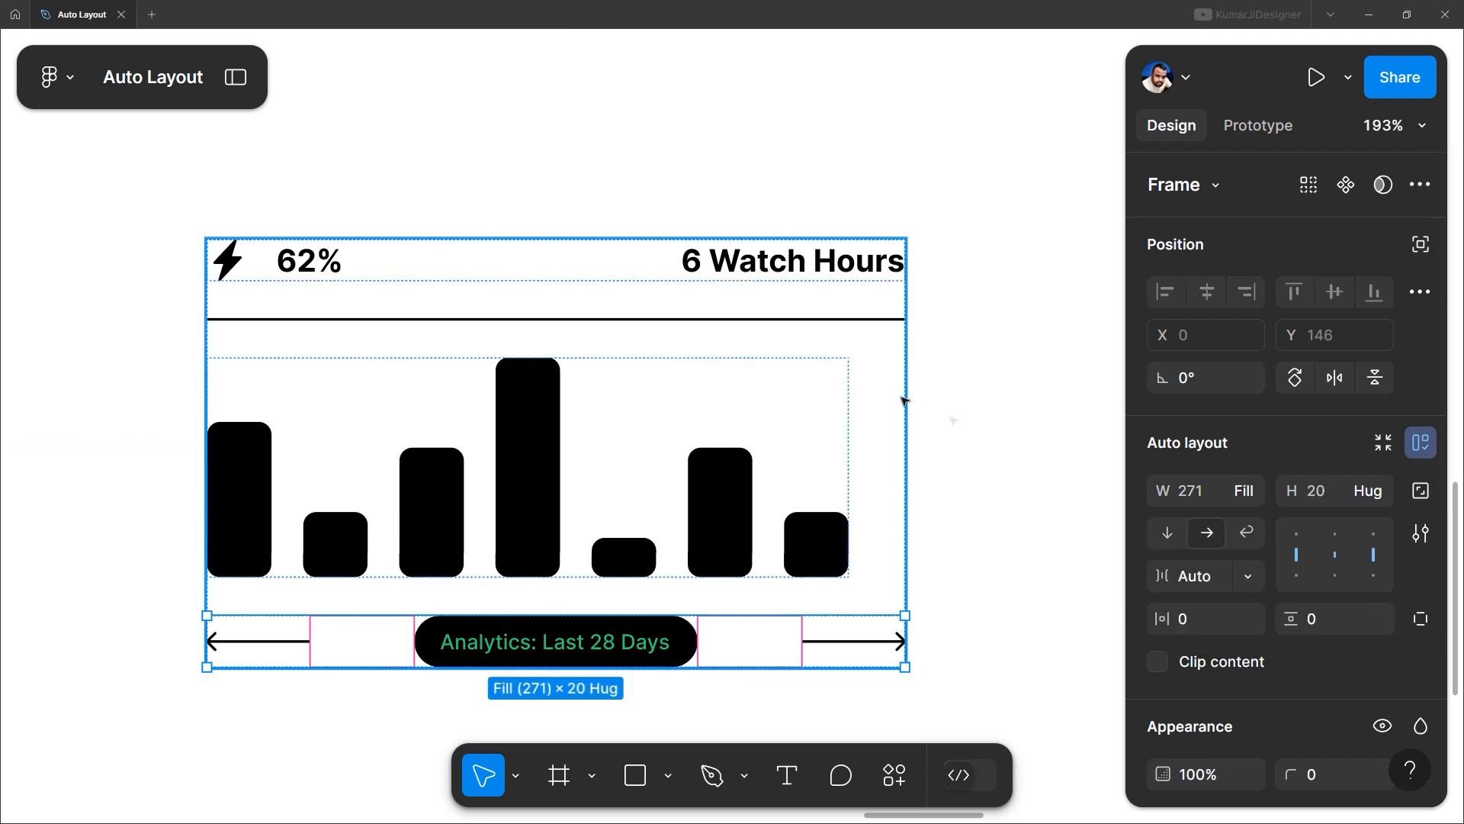
key(Escape)
drag(903, 402, 848, 402)
Step: Set the bar group's width to Fill container, and vary the outer frame's width between about 191 and 264
double_click(441, 516)
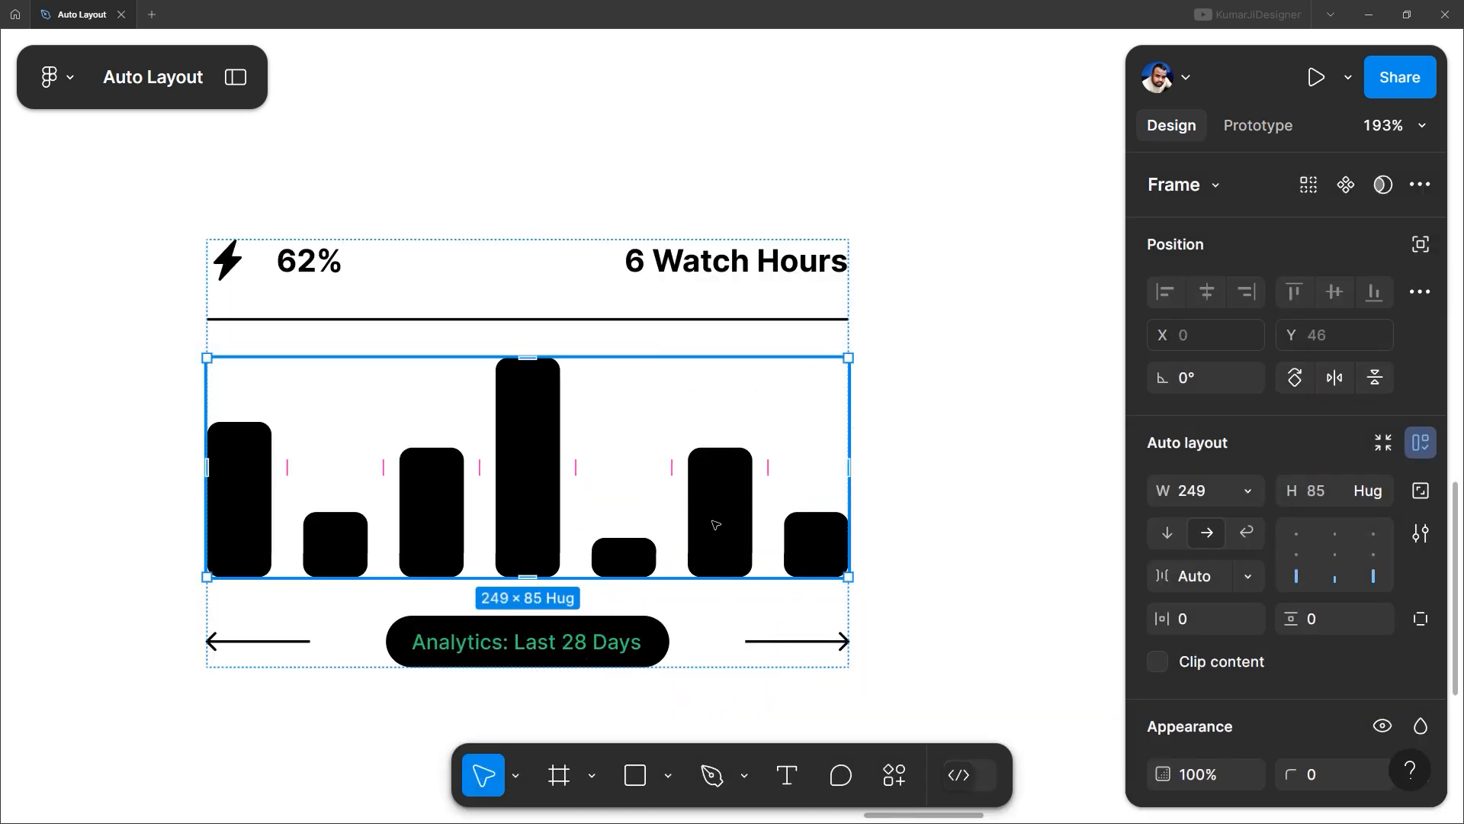
click(1248, 491)
click(1203, 552)
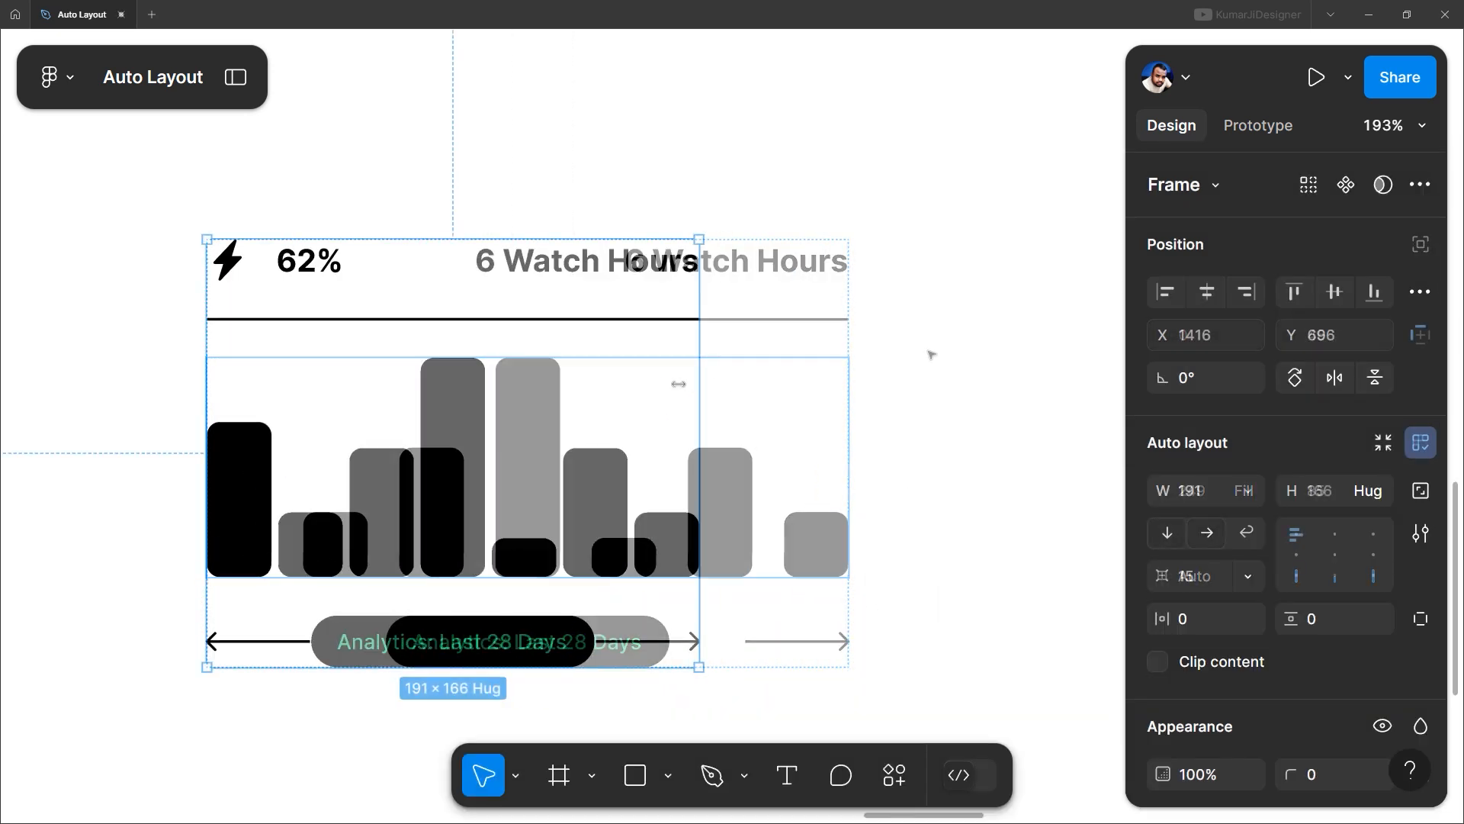
drag(678, 383, 887, 373)
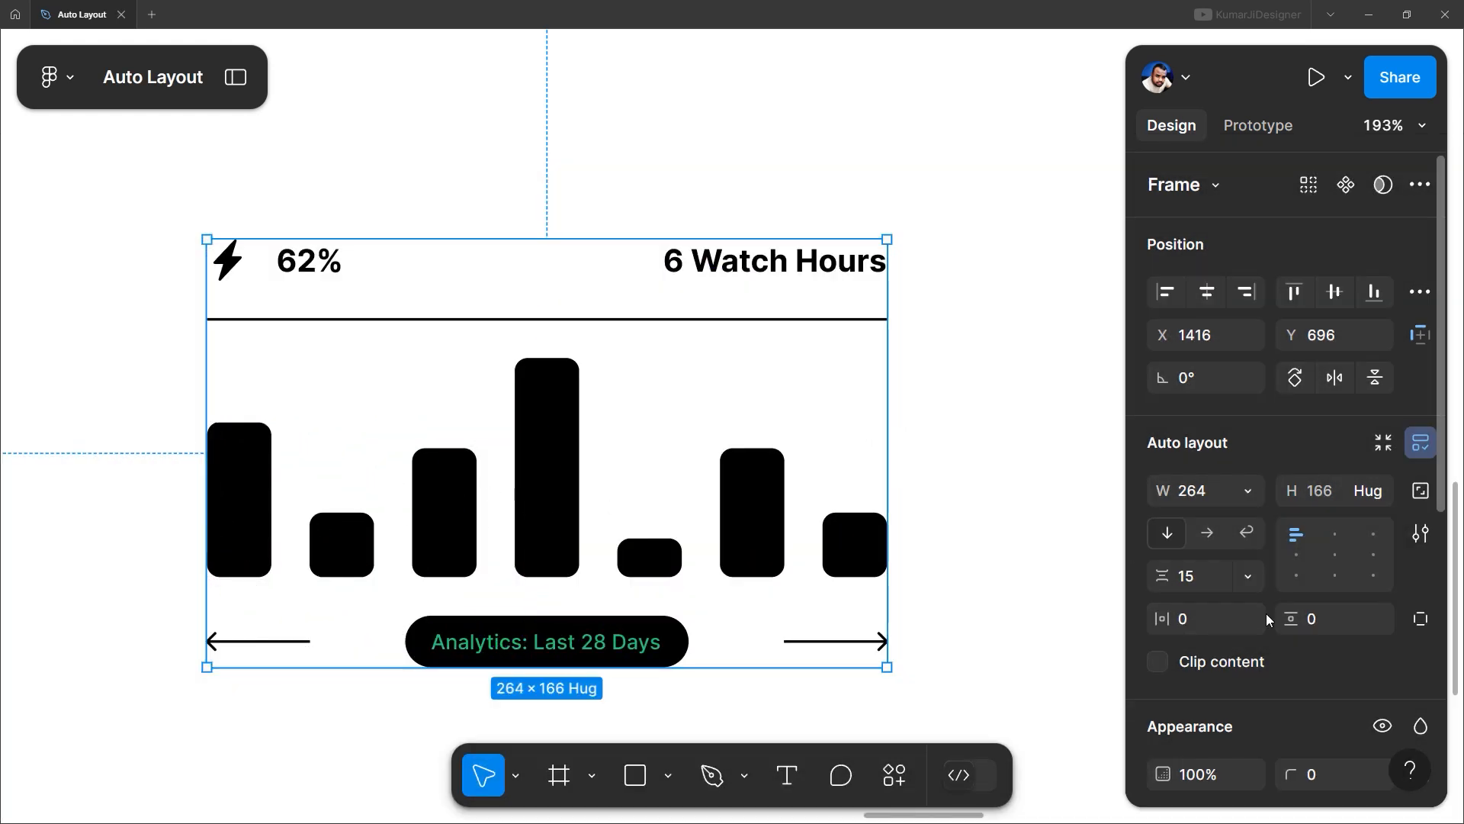
Step: Fill the outer analytics frame with the green 24CB71 from the page colors
scroll(1266, 613, down, 3)
click(1420, 611)
click(1163, 659)
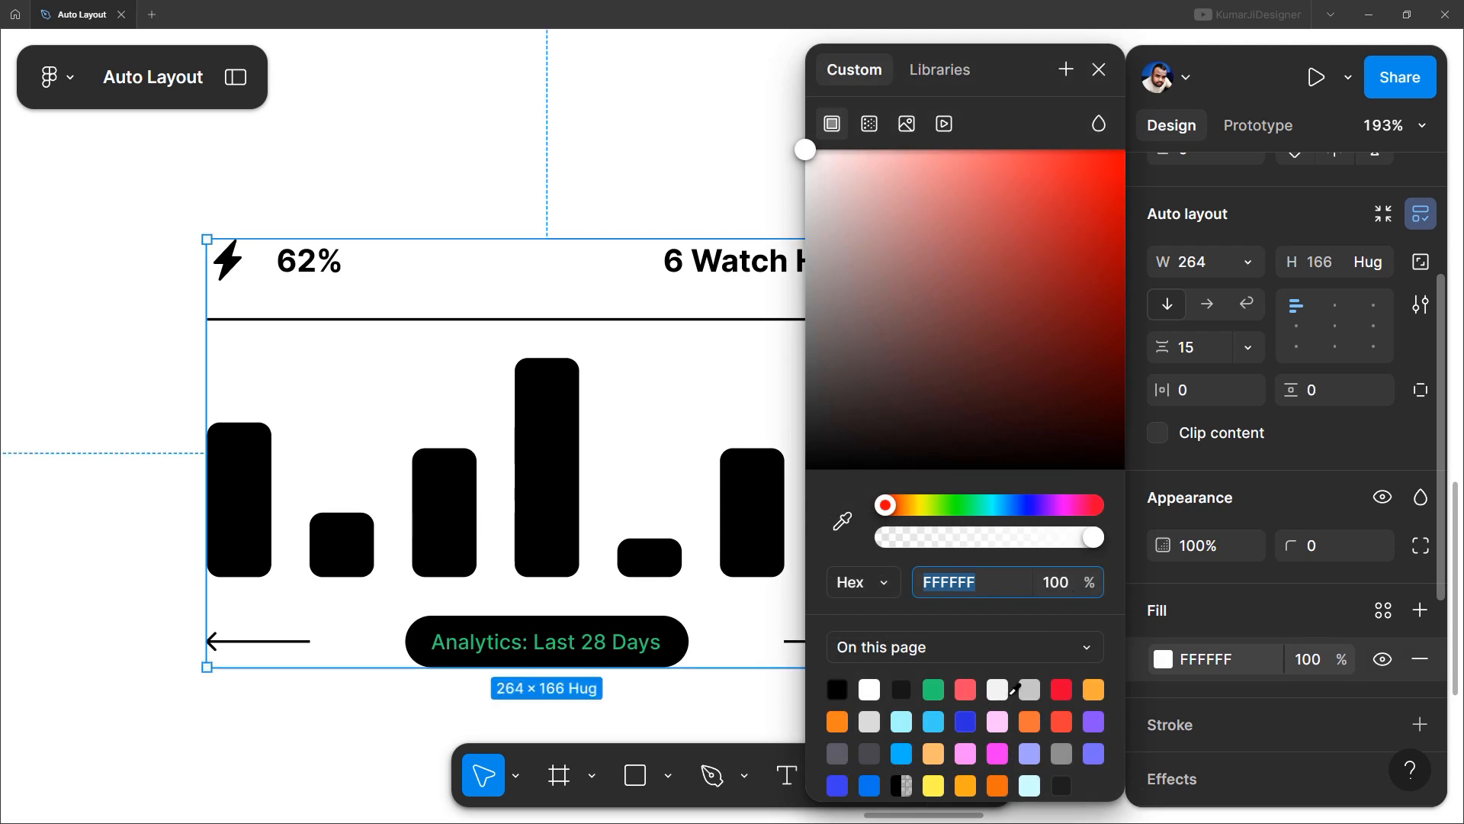
click(934, 690)
key(Escape)
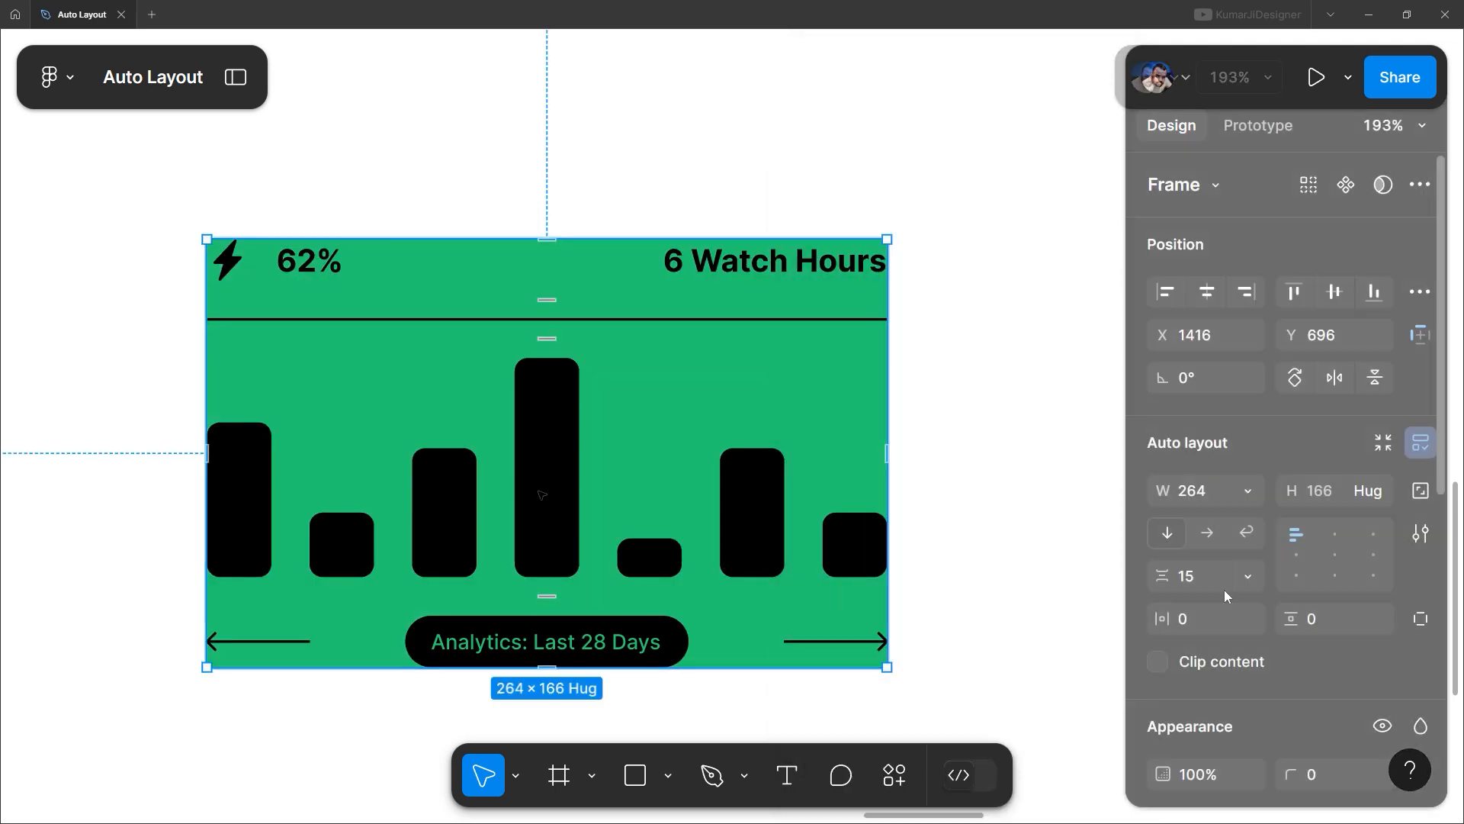
Step: Set the green card's horizontal and vertical padding to 20 and its corner radius to 20
click(1209, 606)
text(20)
key(Tab)
text(20)
key(Return)
scroll(1266, 659, down, 3)
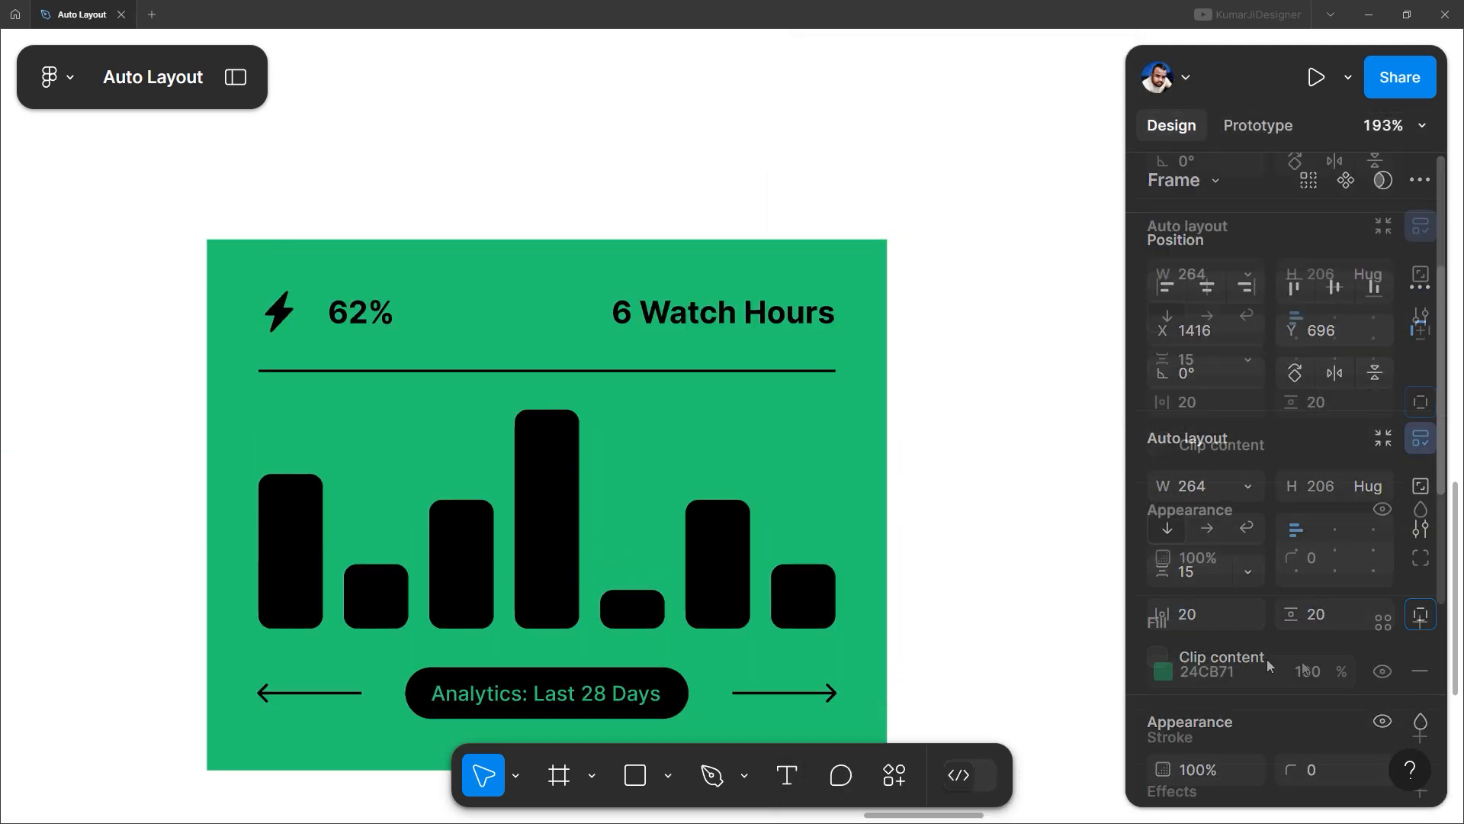
click(1349, 537)
text(20)
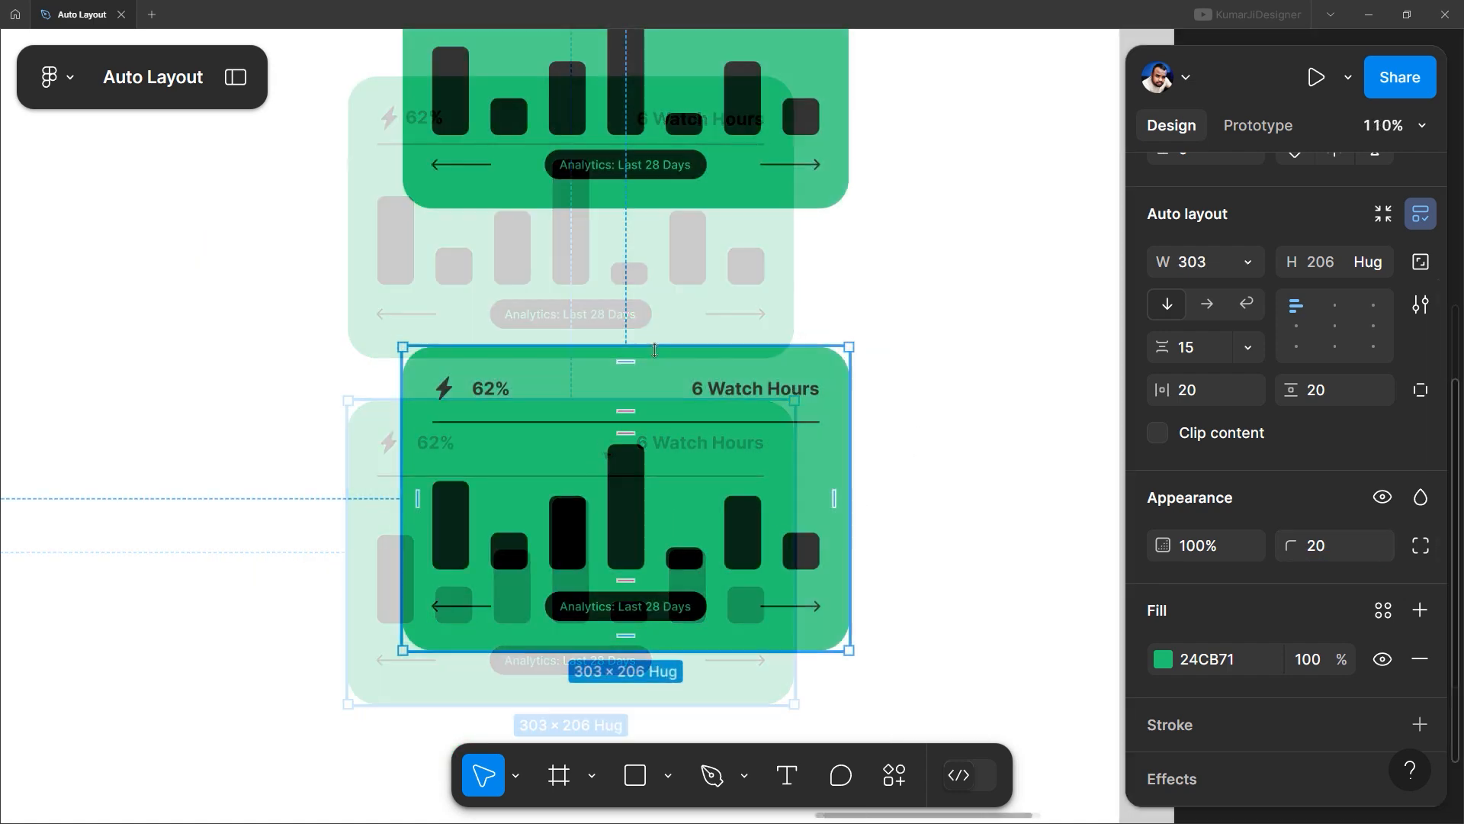
Step: Stretch the green card's height to about 273 and set its vertical gap to Auto
drag(655, 345, 697, 248)
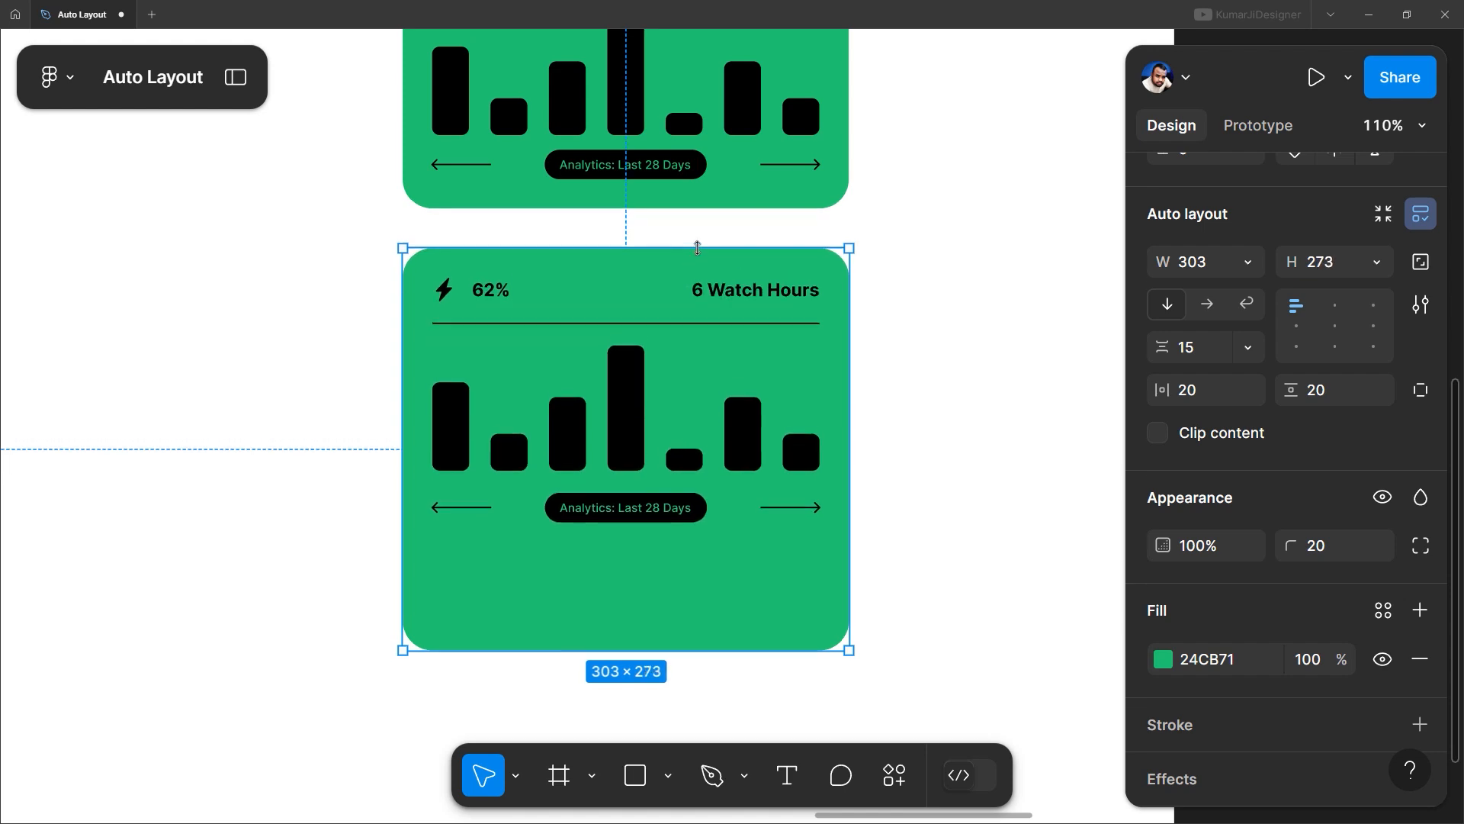
click(1251, 347)
click(1236, 374)
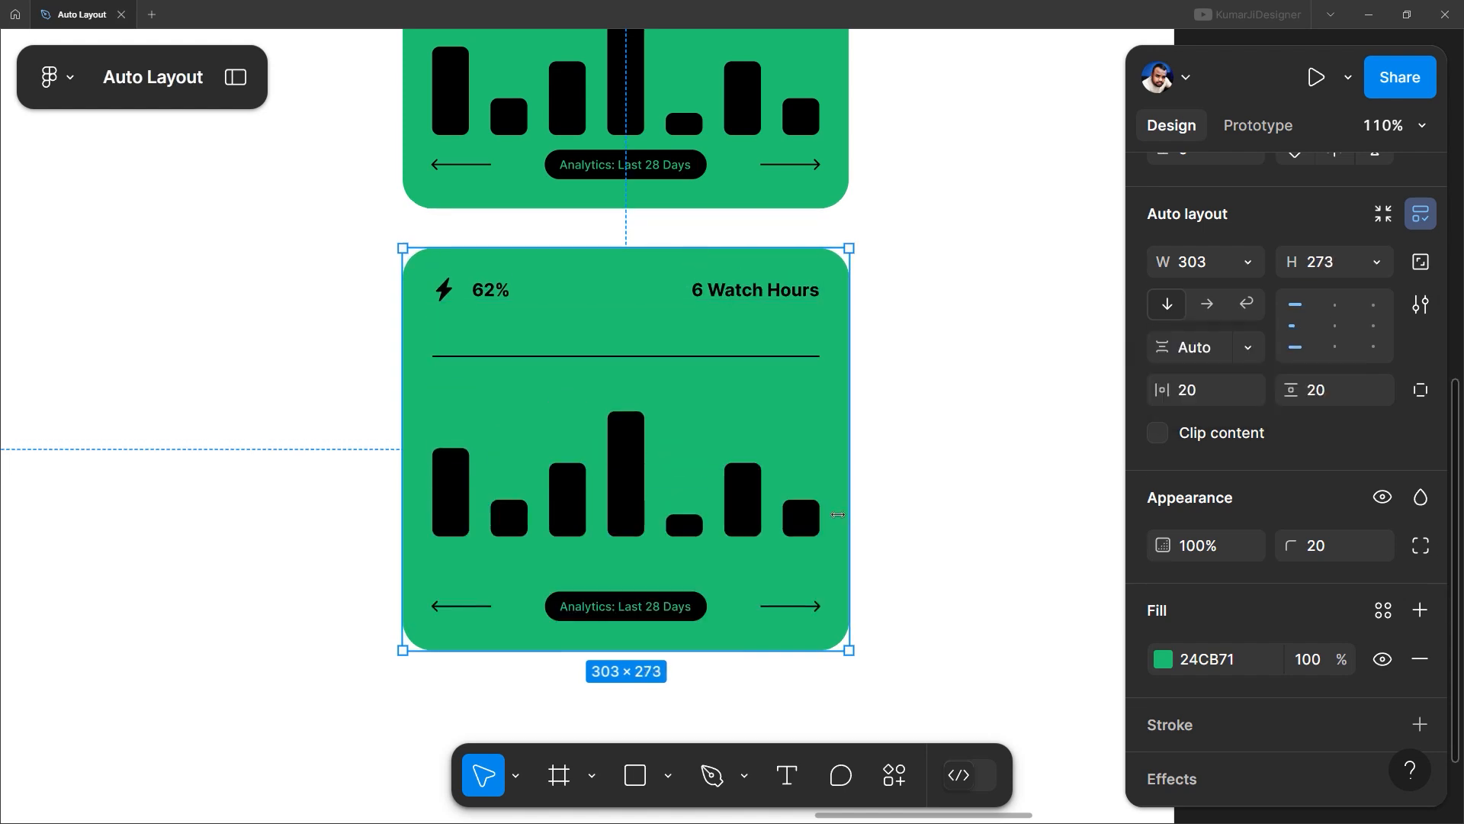
Step: Vary the green card's height between about 237 and 270 to test the automatic vertical spacing
drag(731, 231, 767, 259)
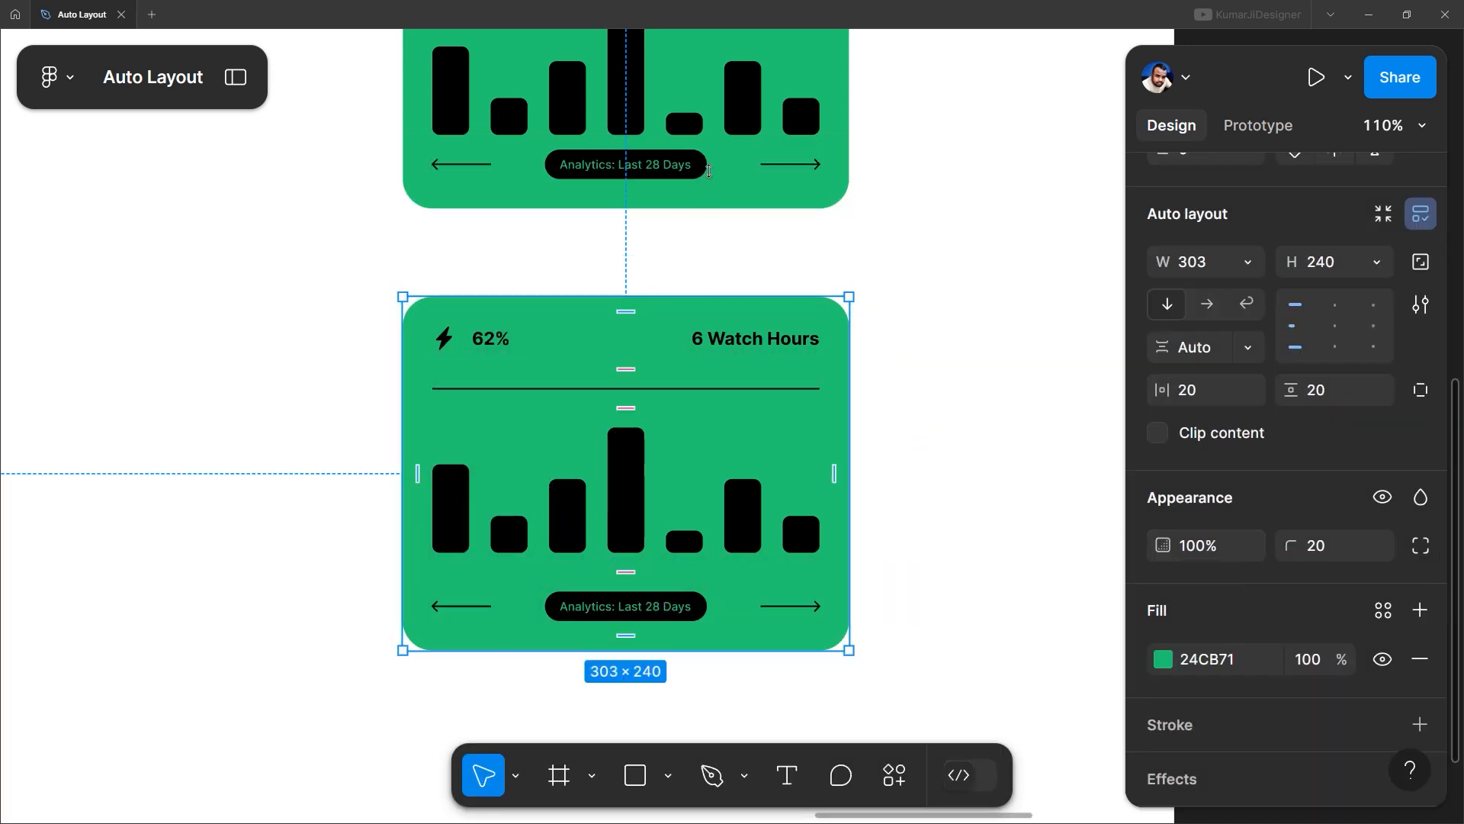
drag(709, 170, 732, 251)
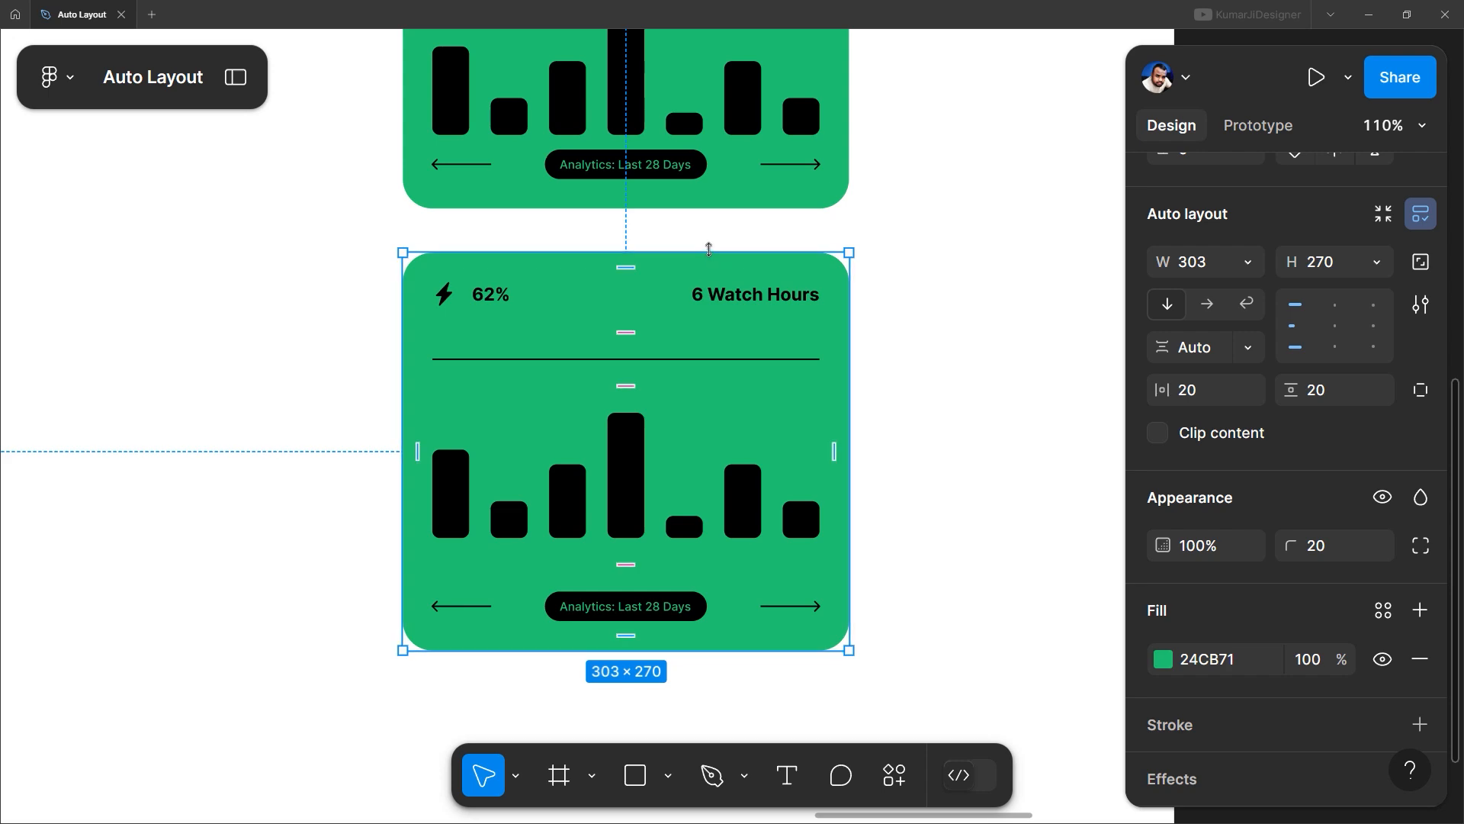
drag(709, 252, 734, 328)
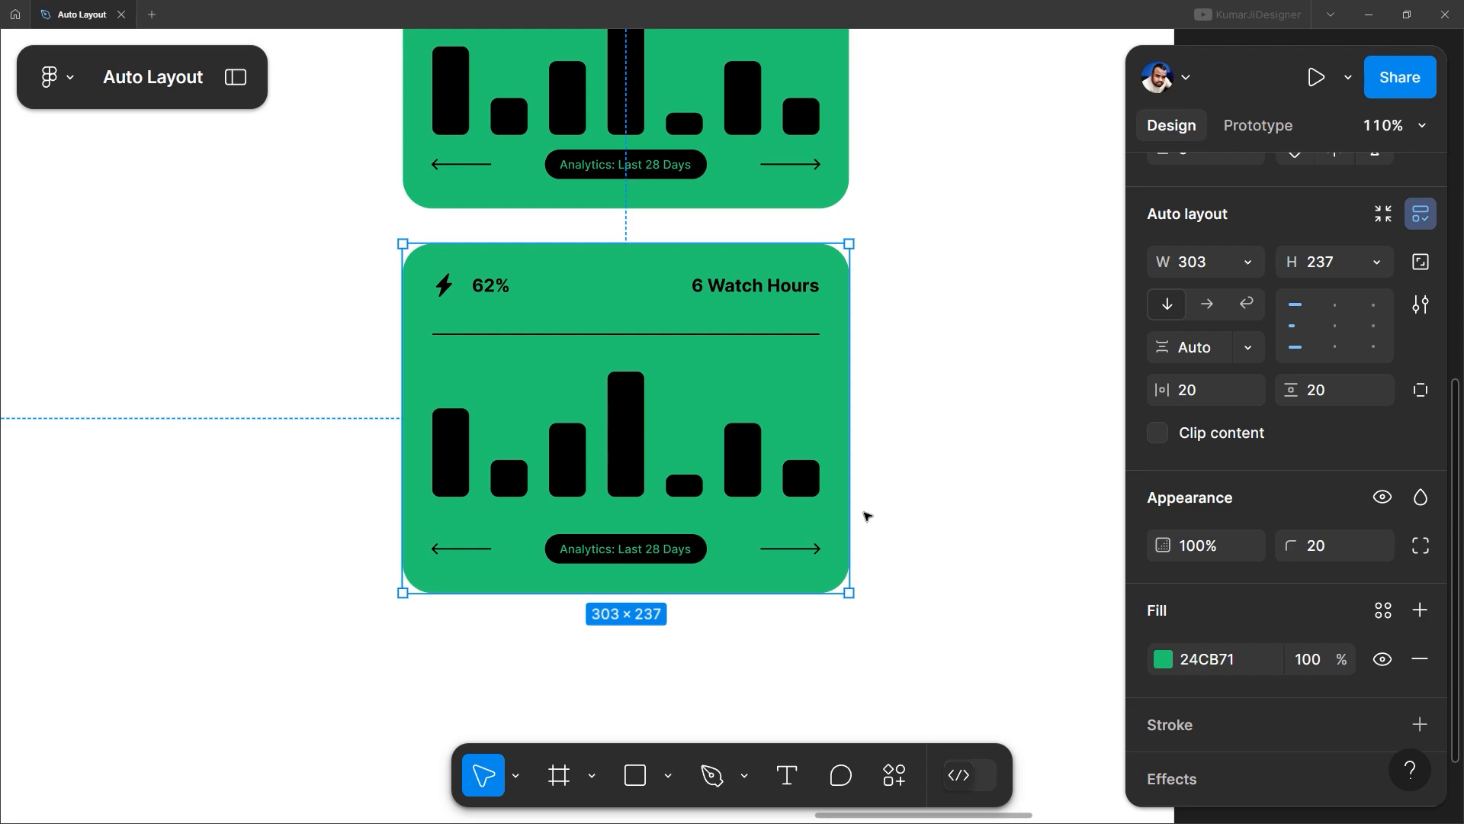
scroll(903, 467, up, 3)
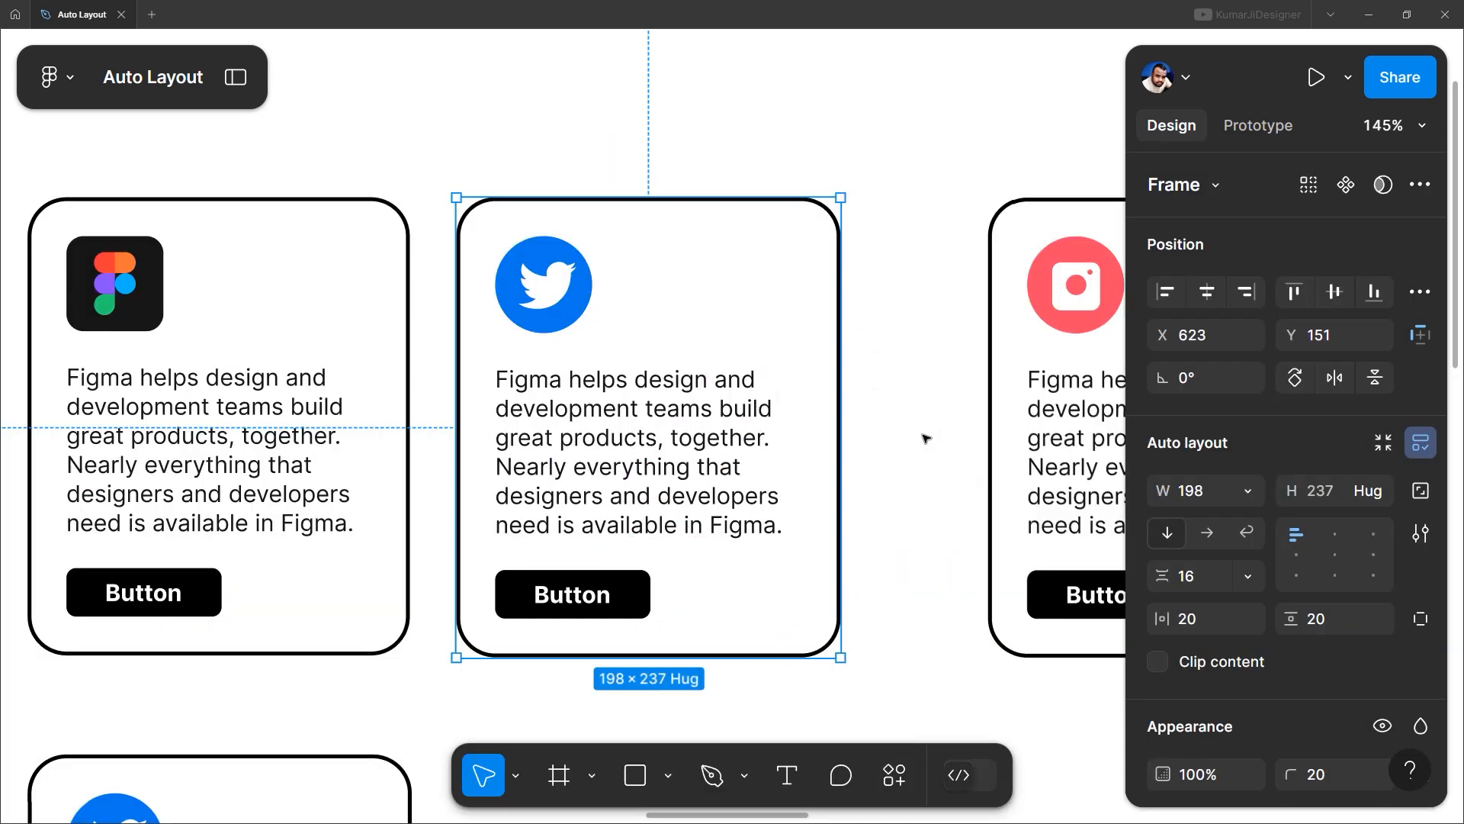
Step: Switch to YouTube in the browser and view the Digital Course v2024 playlist and the channel's created playlists
click(925, 437)
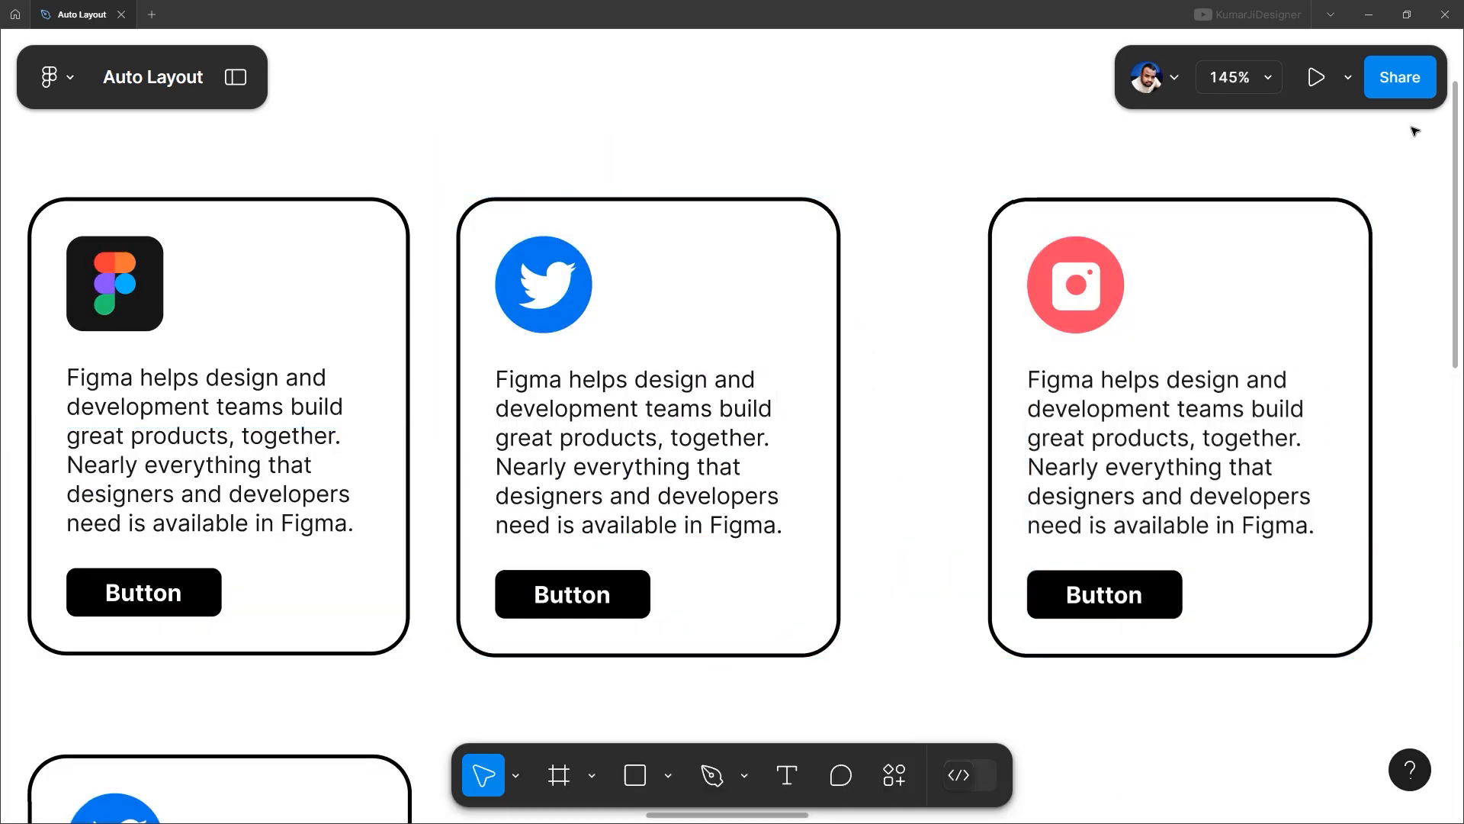
click(1371, 21)
click(333, 12)
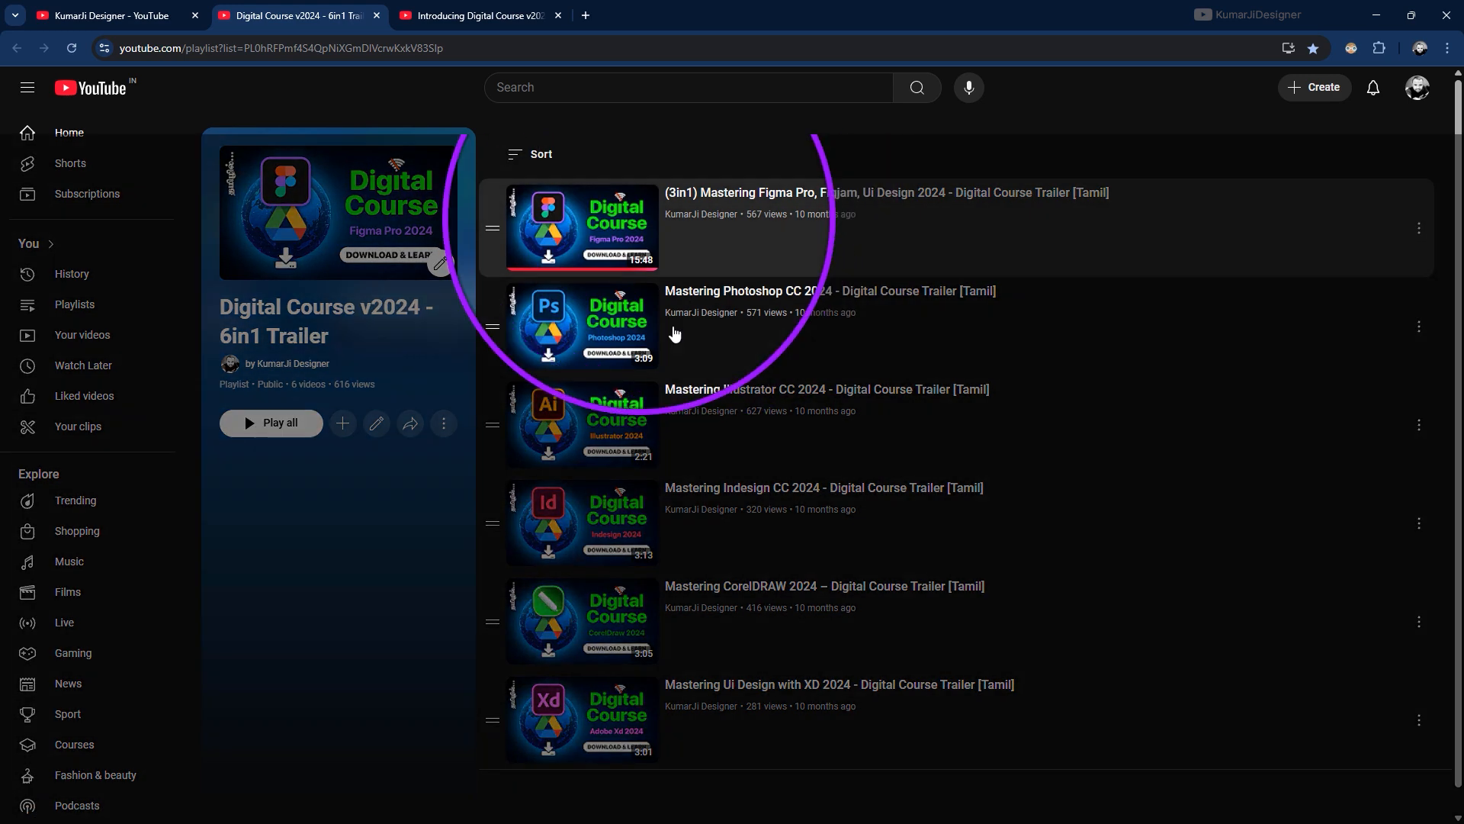
click(130, 16)
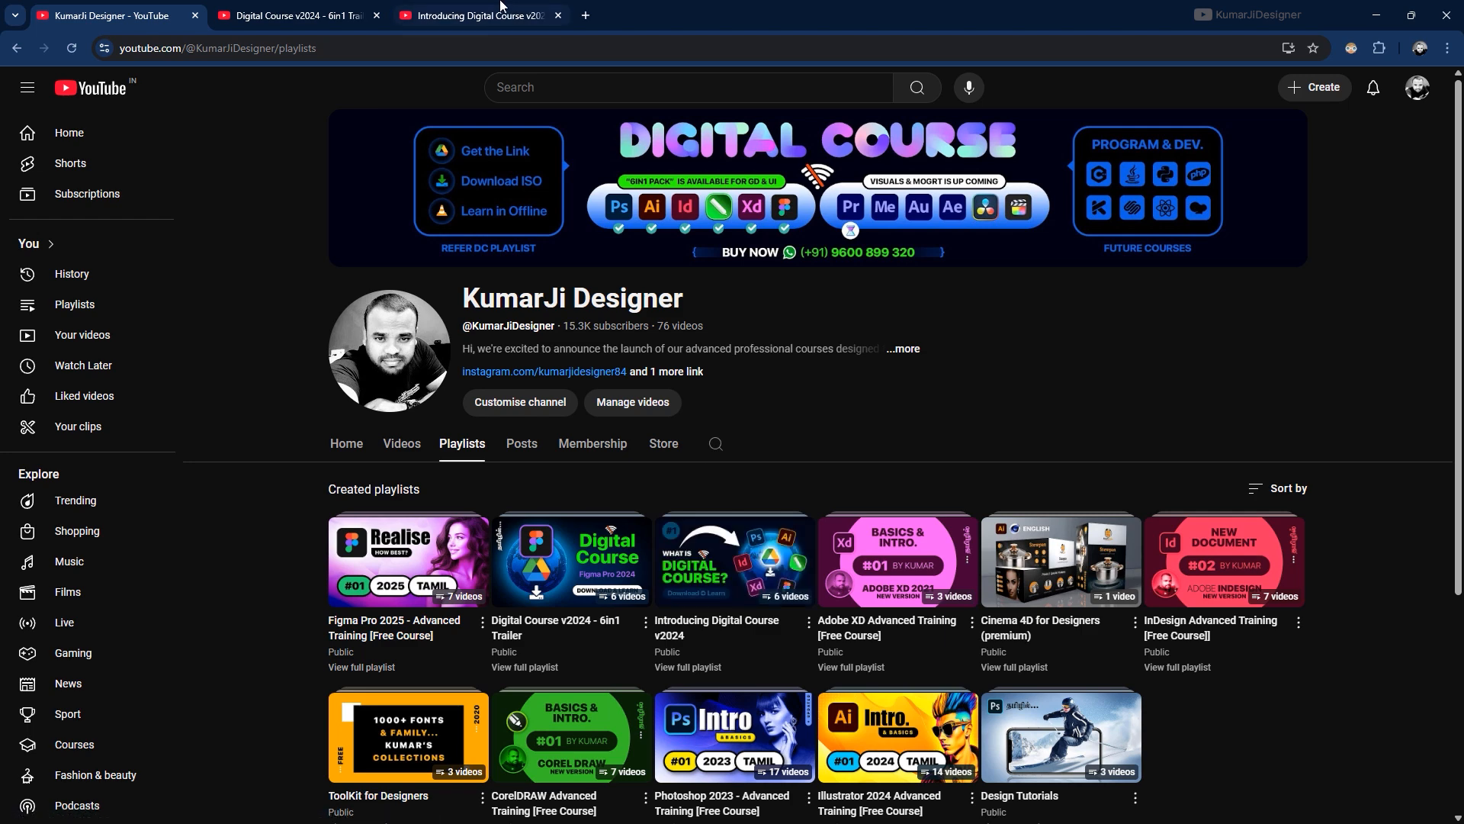
Step: Switch back to the Auto Layout file in Figma and move the Twitter card closer to the Figma card, at X 623
click(753, 591)
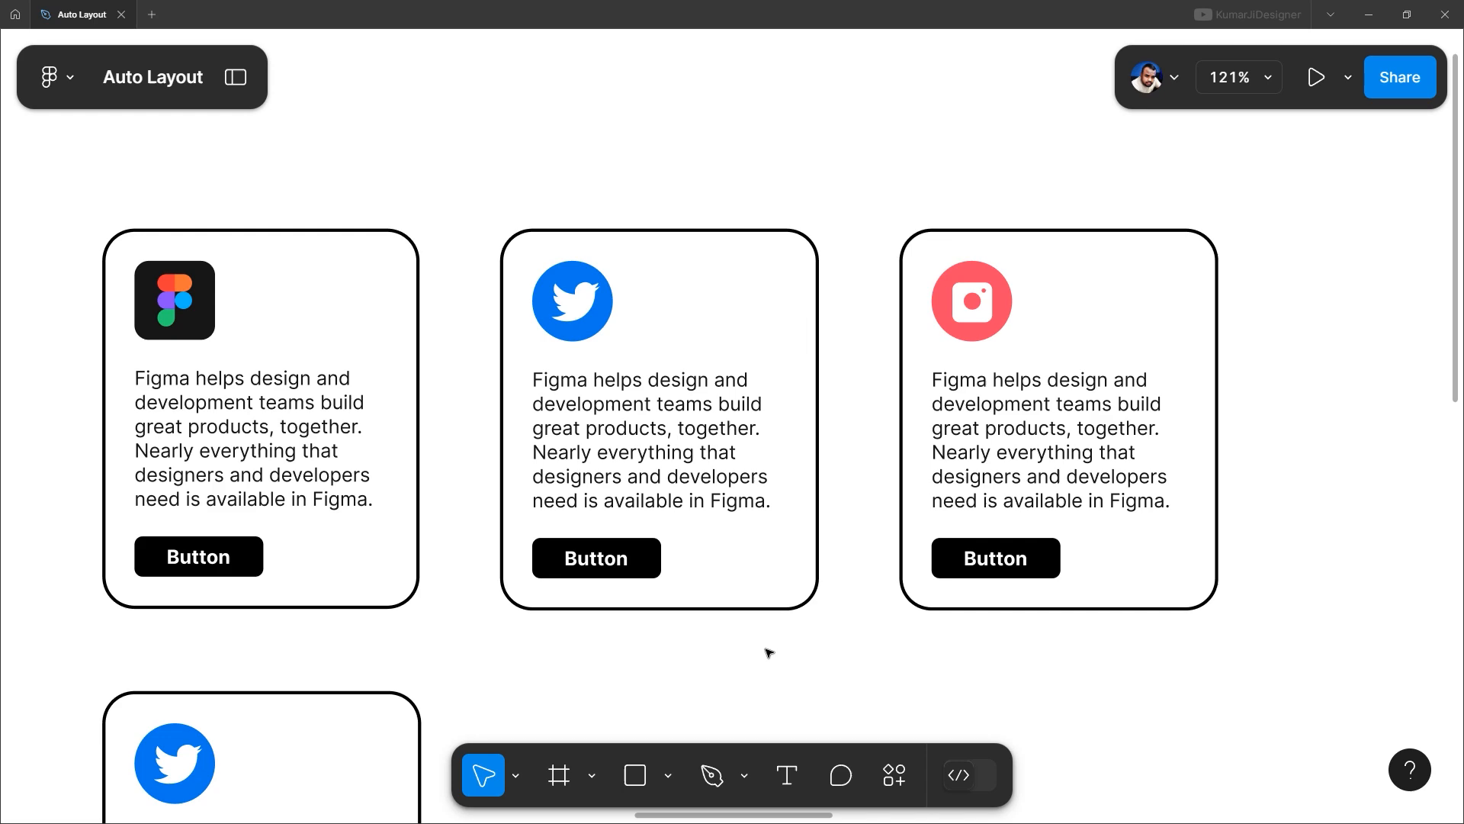
scroll(768, 652, up, 2)
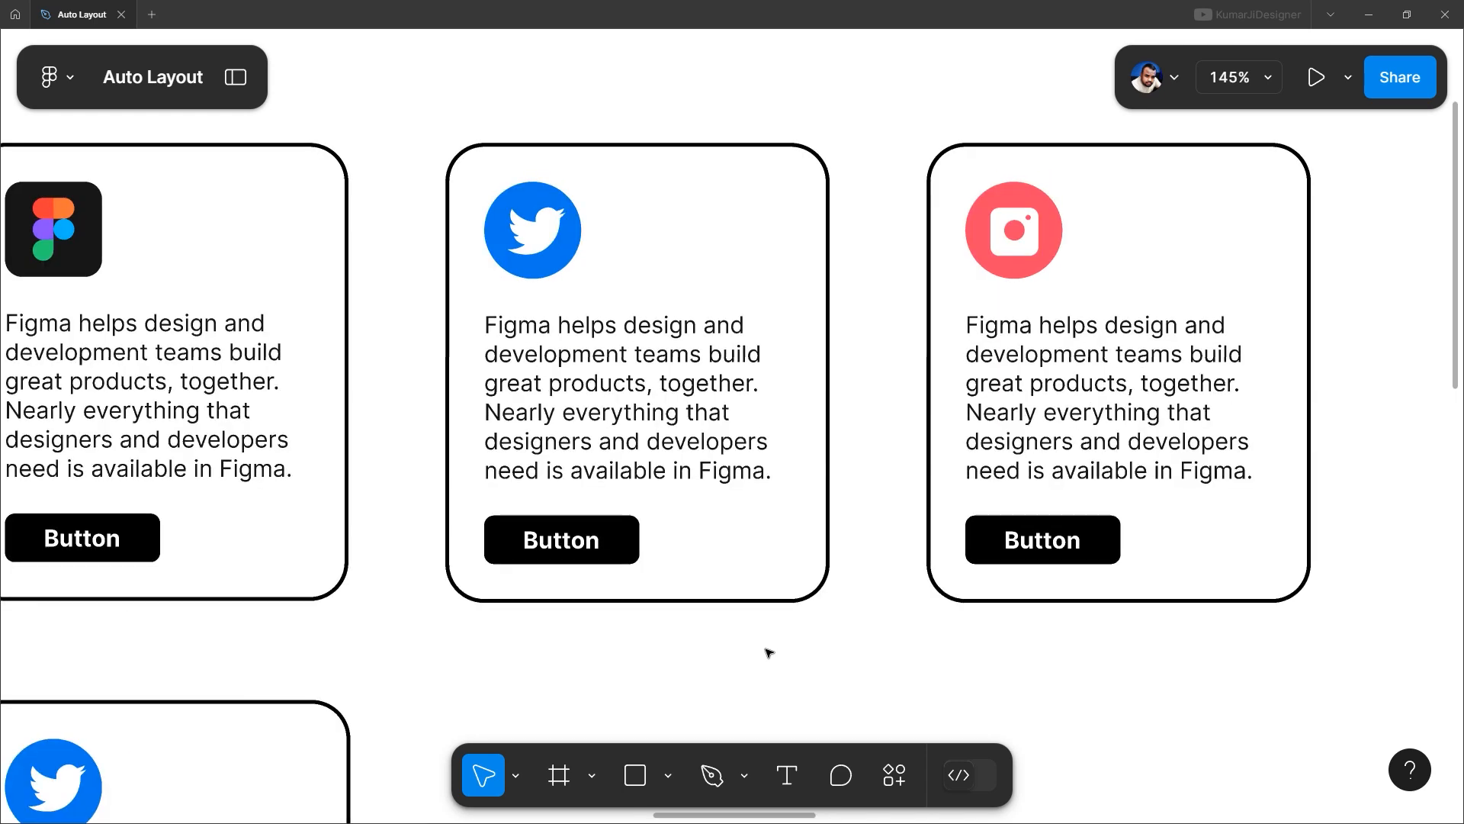
drag(816, 510, 833, 556)
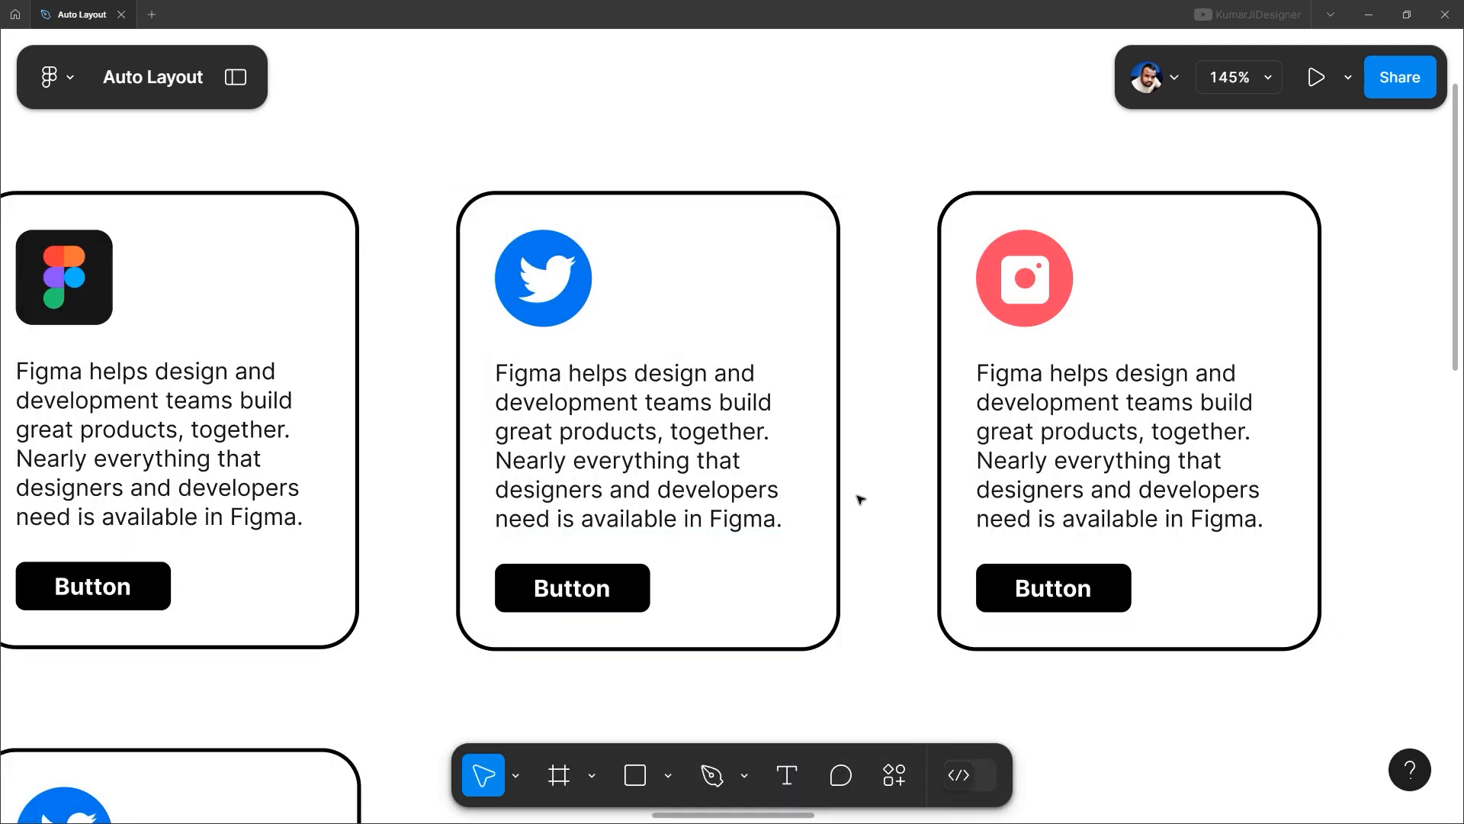
drag(410, 517, 547, 503)
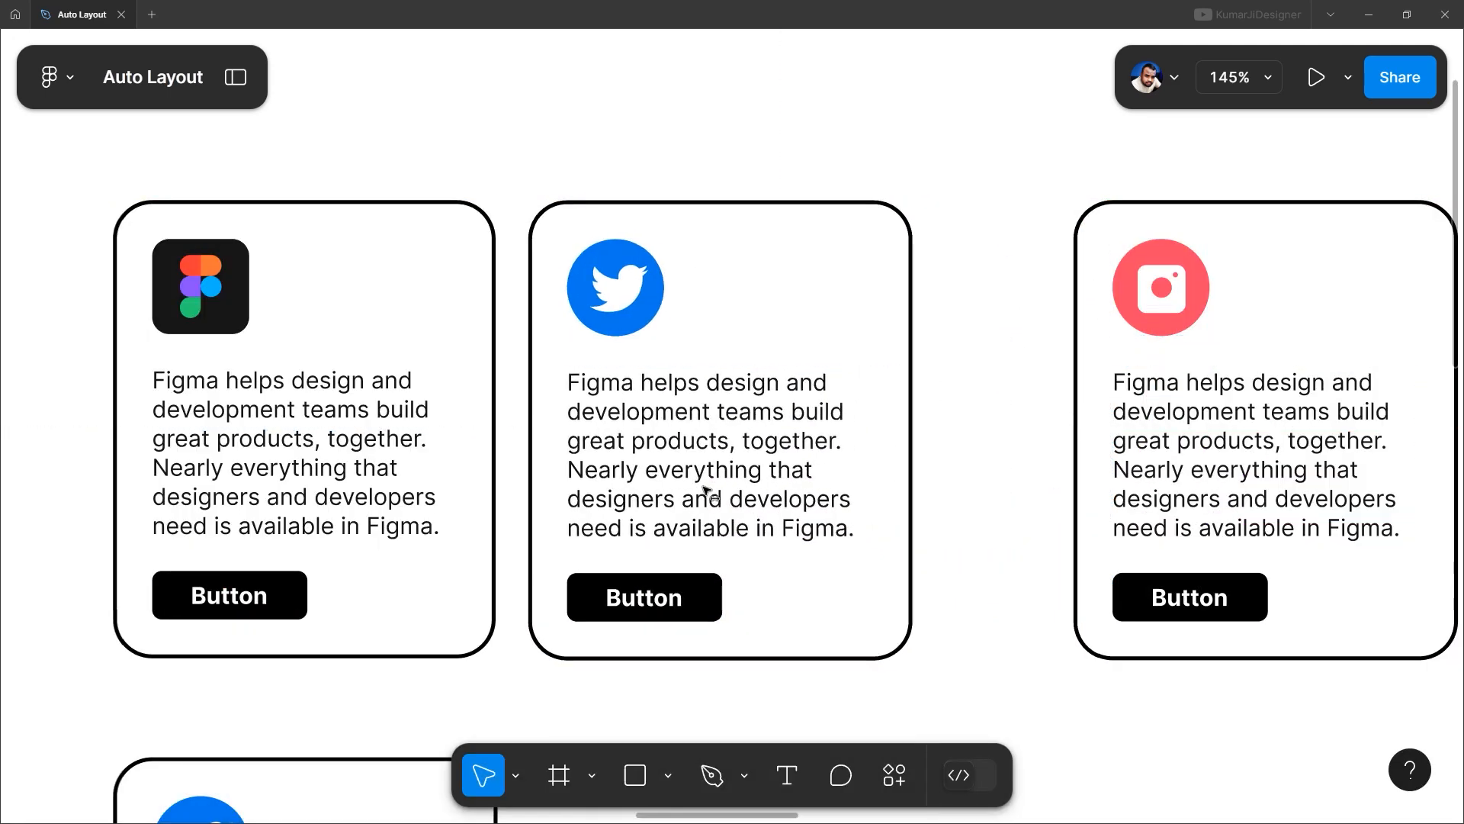
click(531, 460)
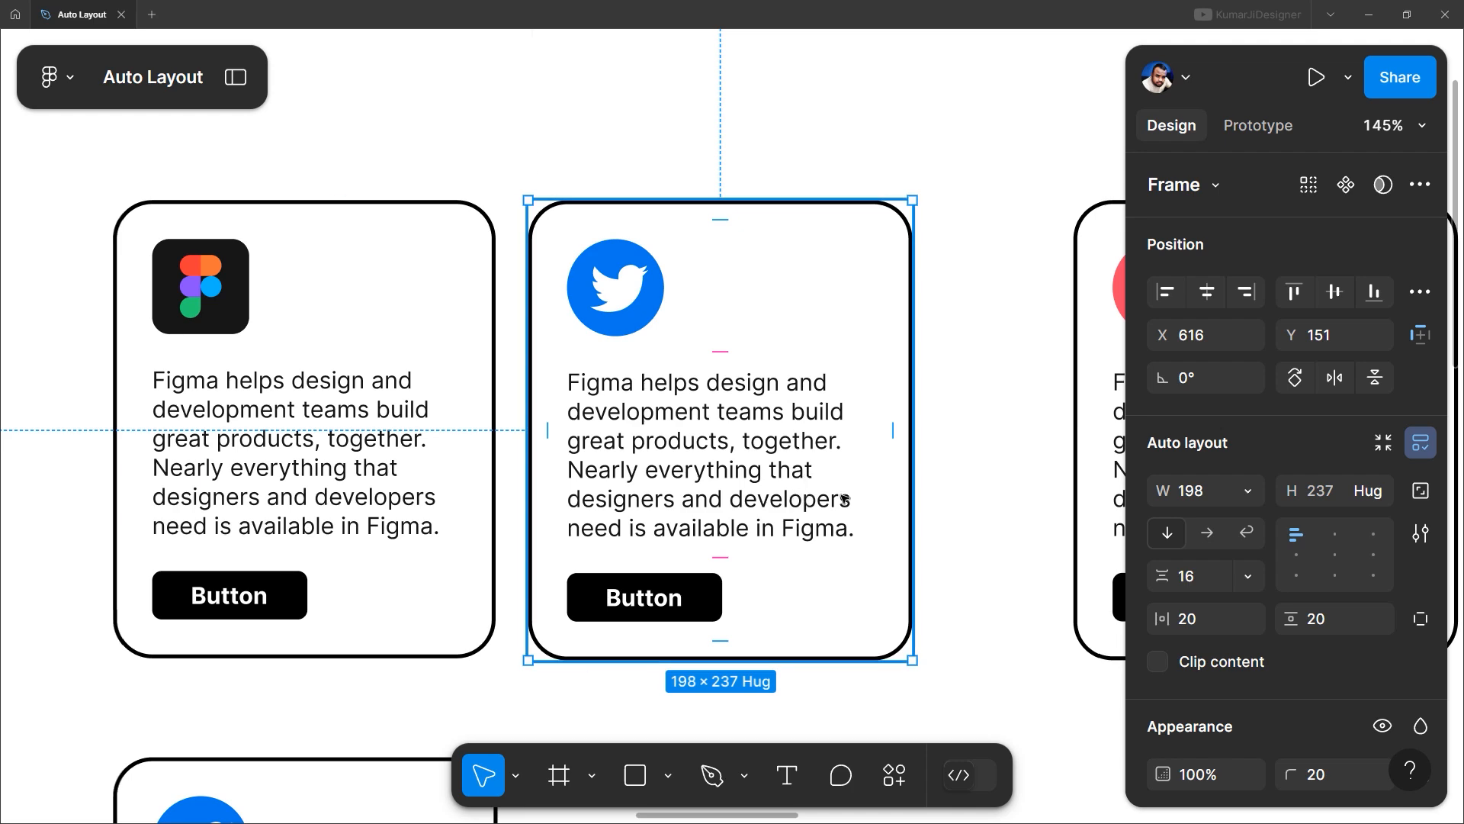
drag(788, 611, 721, 620)
drag(621, 515, 686, 516)
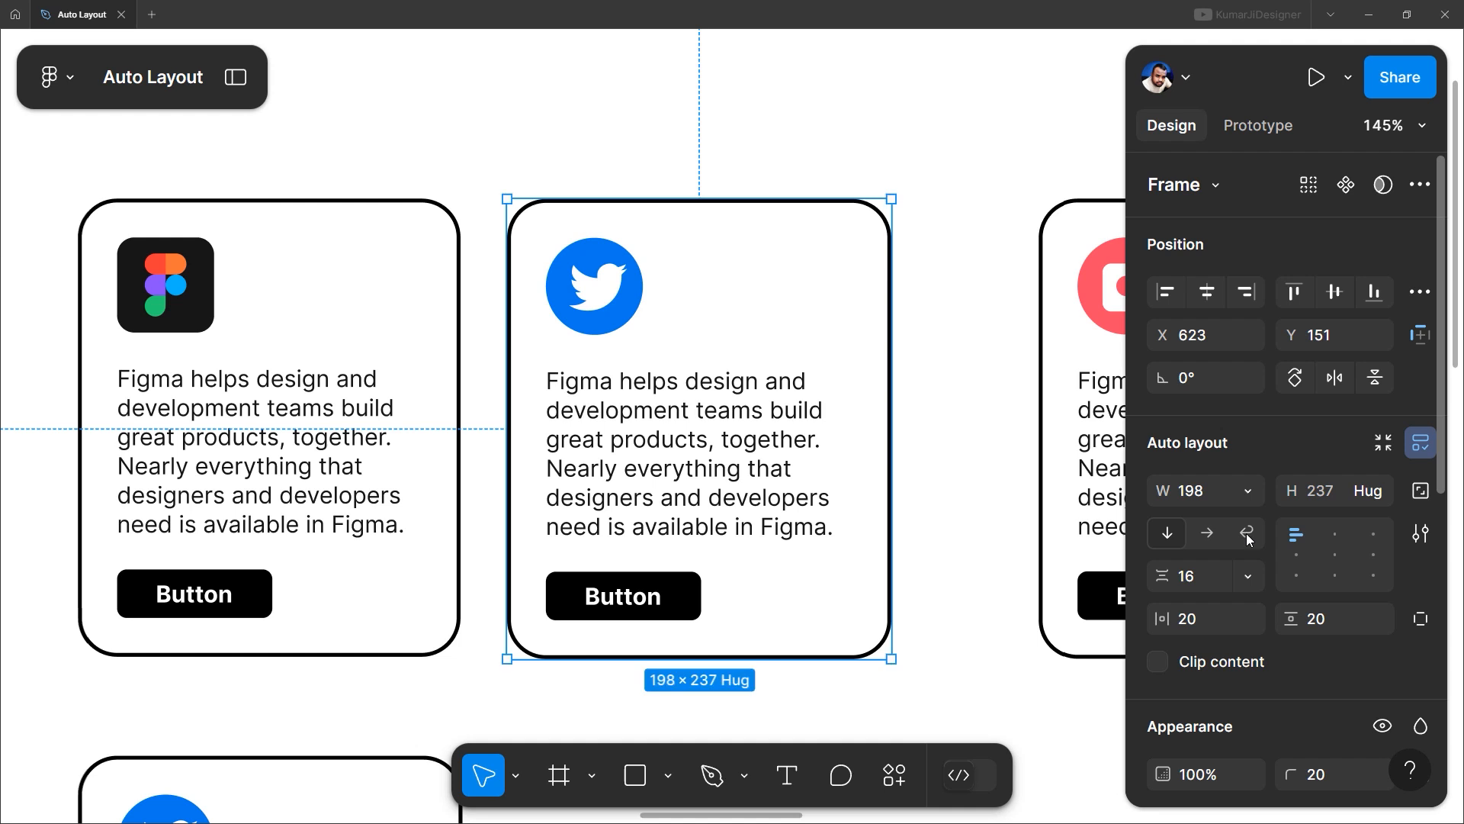
Step: Examine the Twitter card's width sizing options, including the minimum and maximum width choices
click(1252, 493)
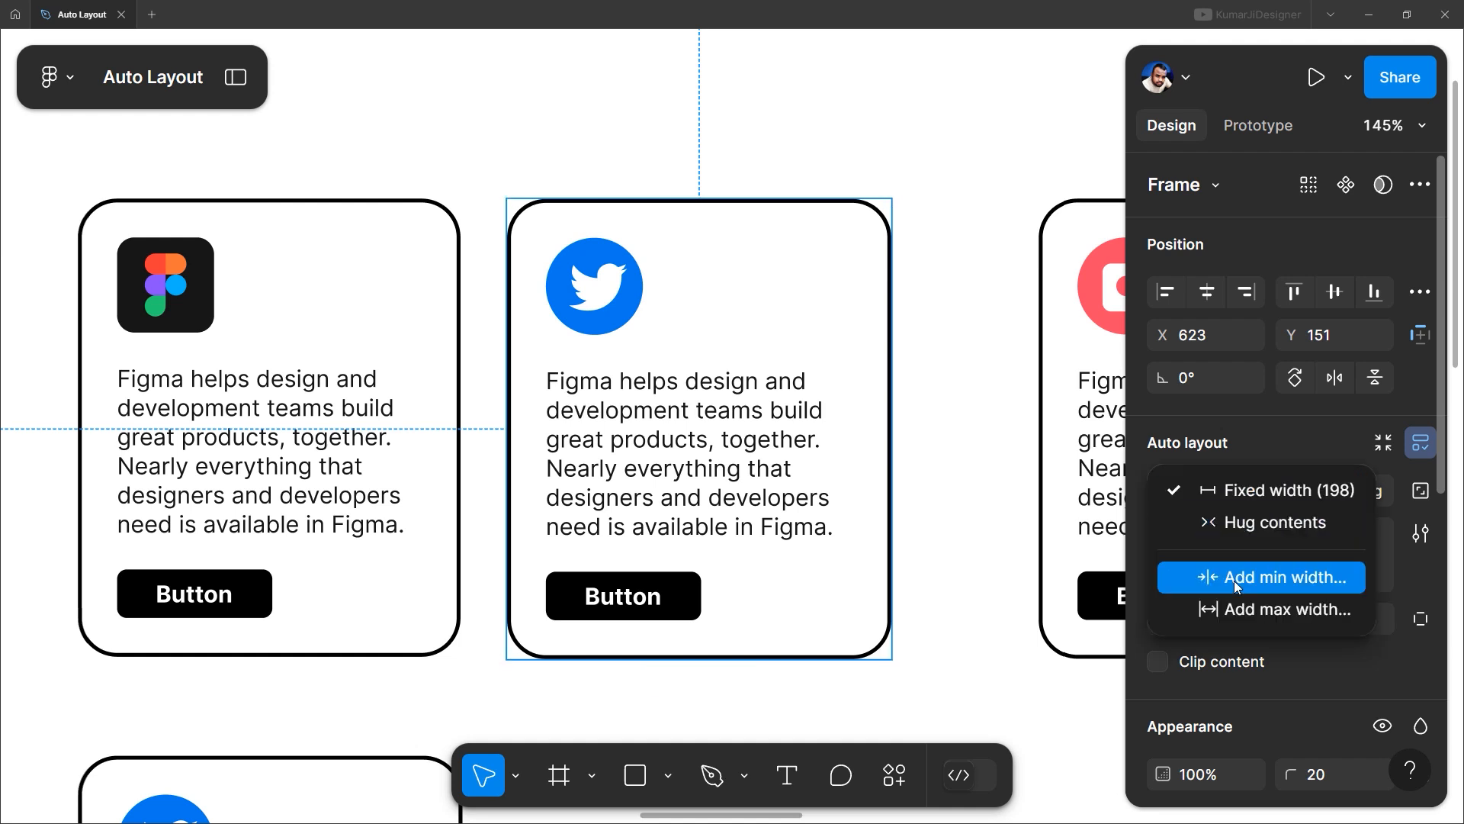
click(923, 359)
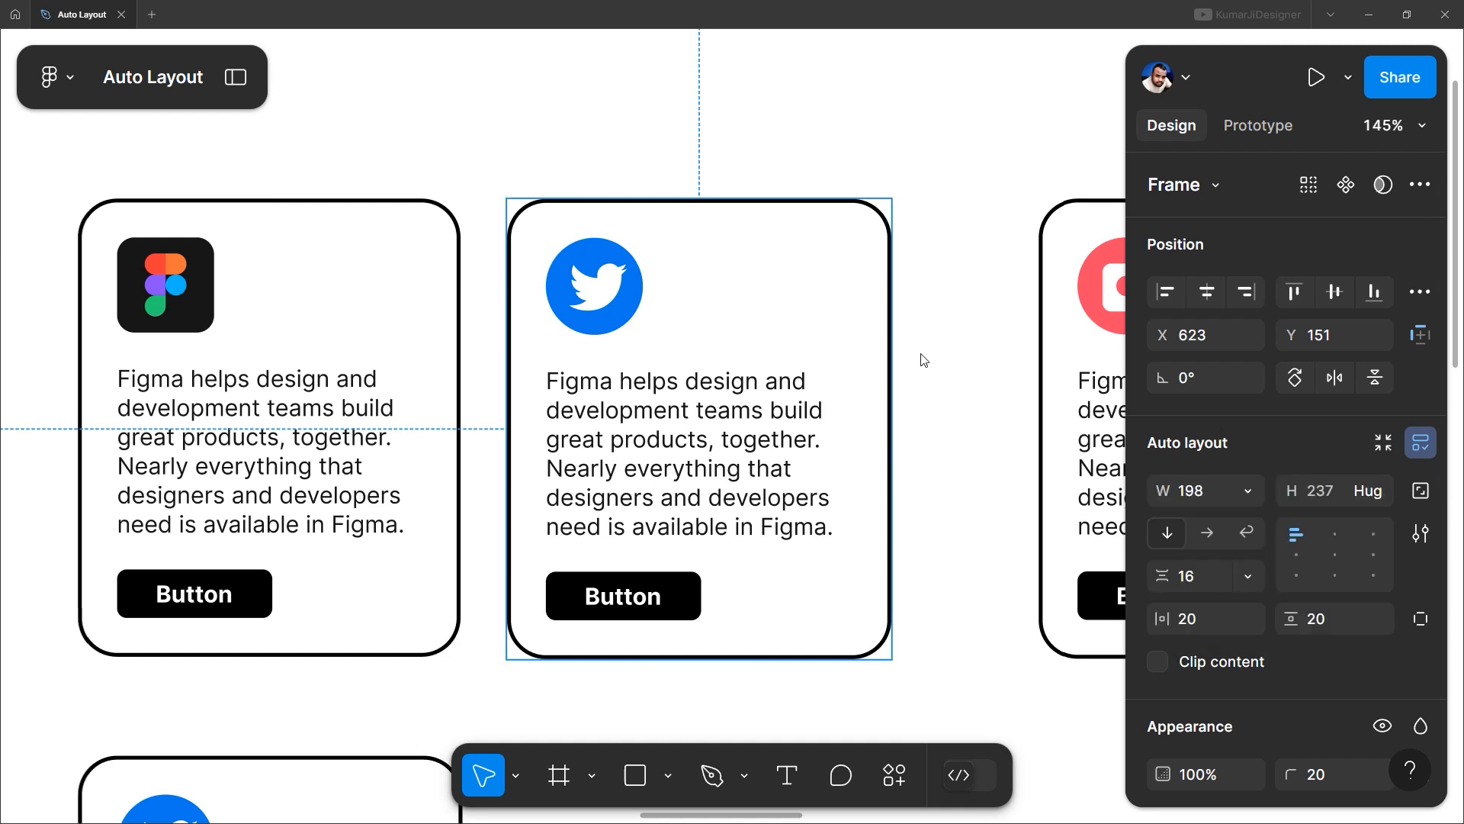